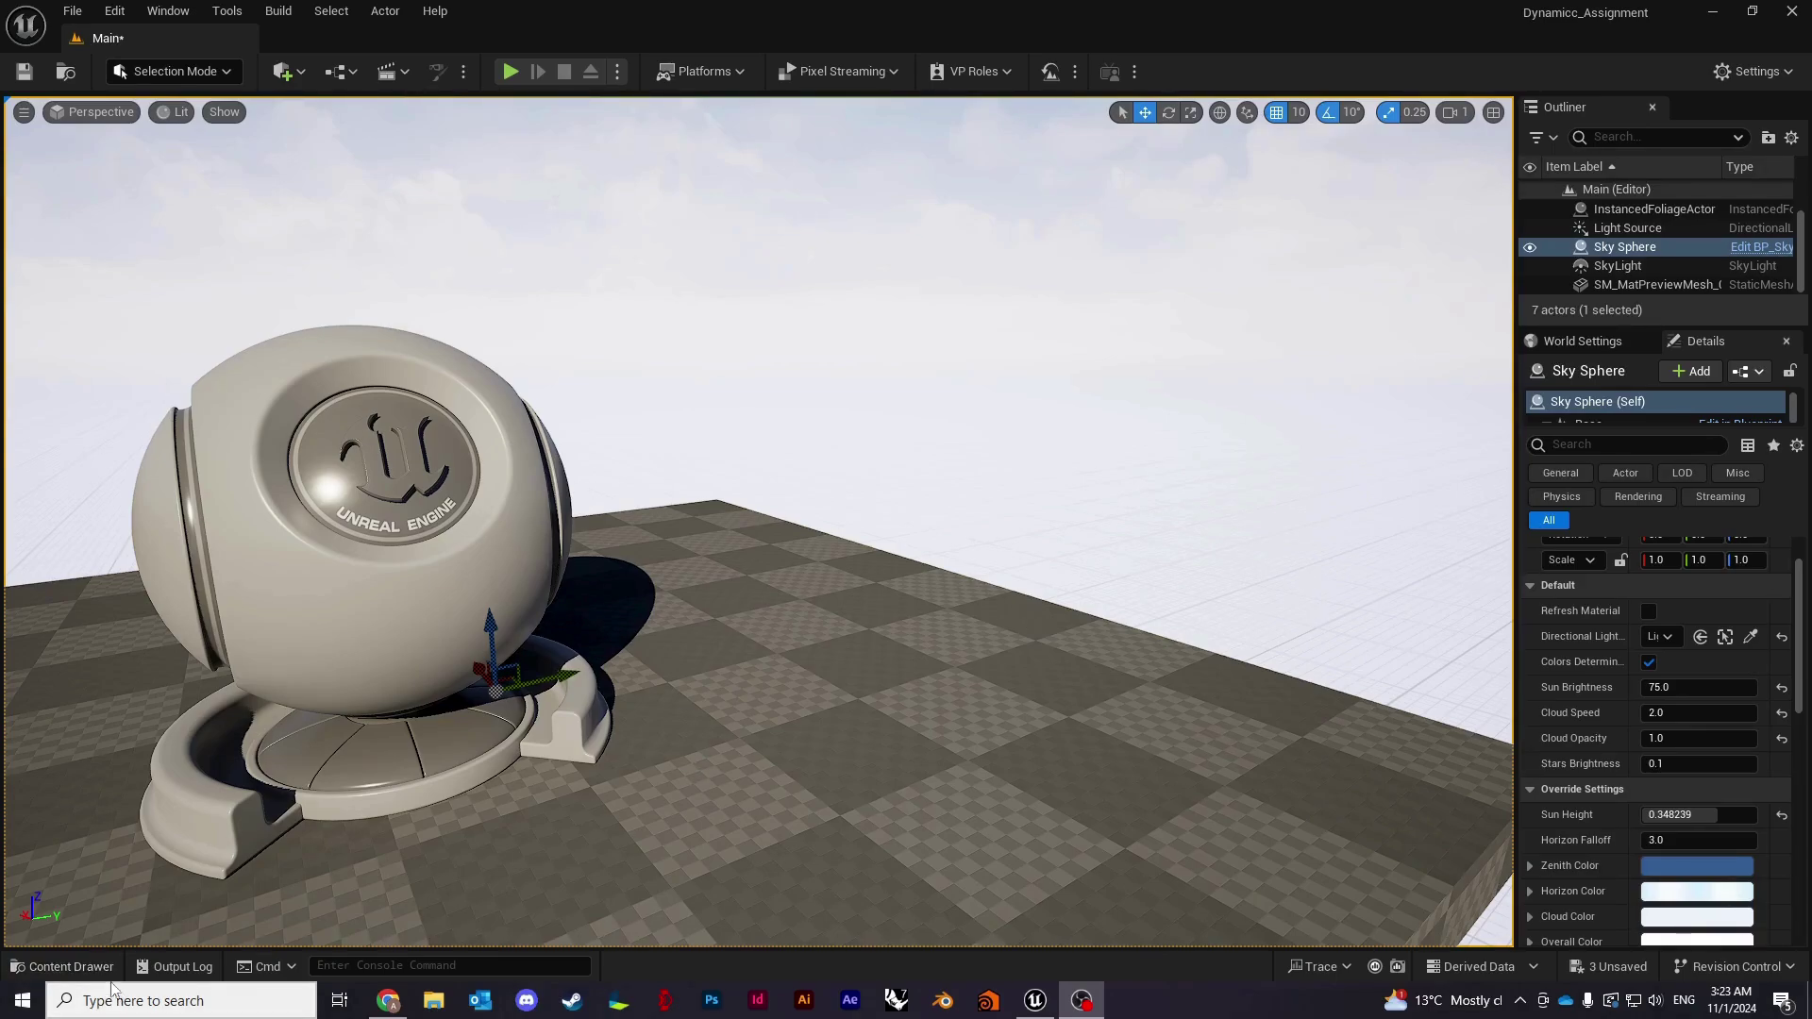
Apply the M_Brick_Clay_New material from StarterContent/Materials to the material preview mesh in the level.
click(75, 966)
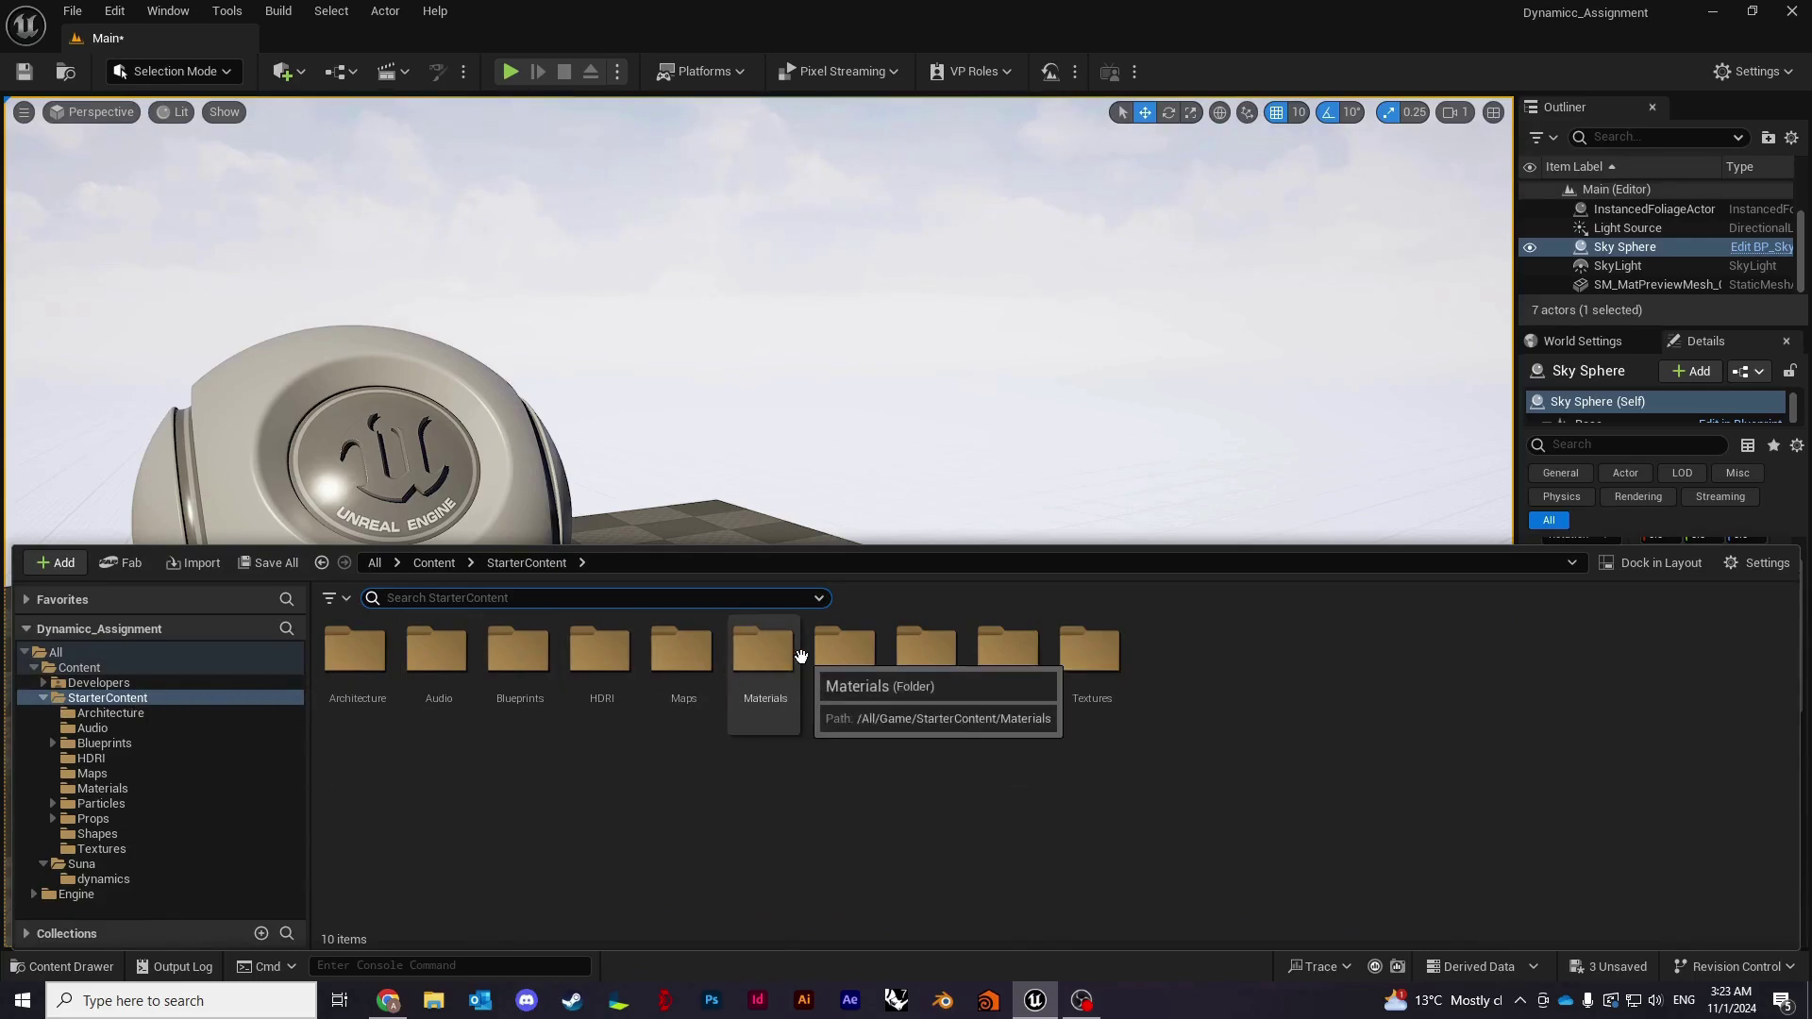
double_click(760, 672)
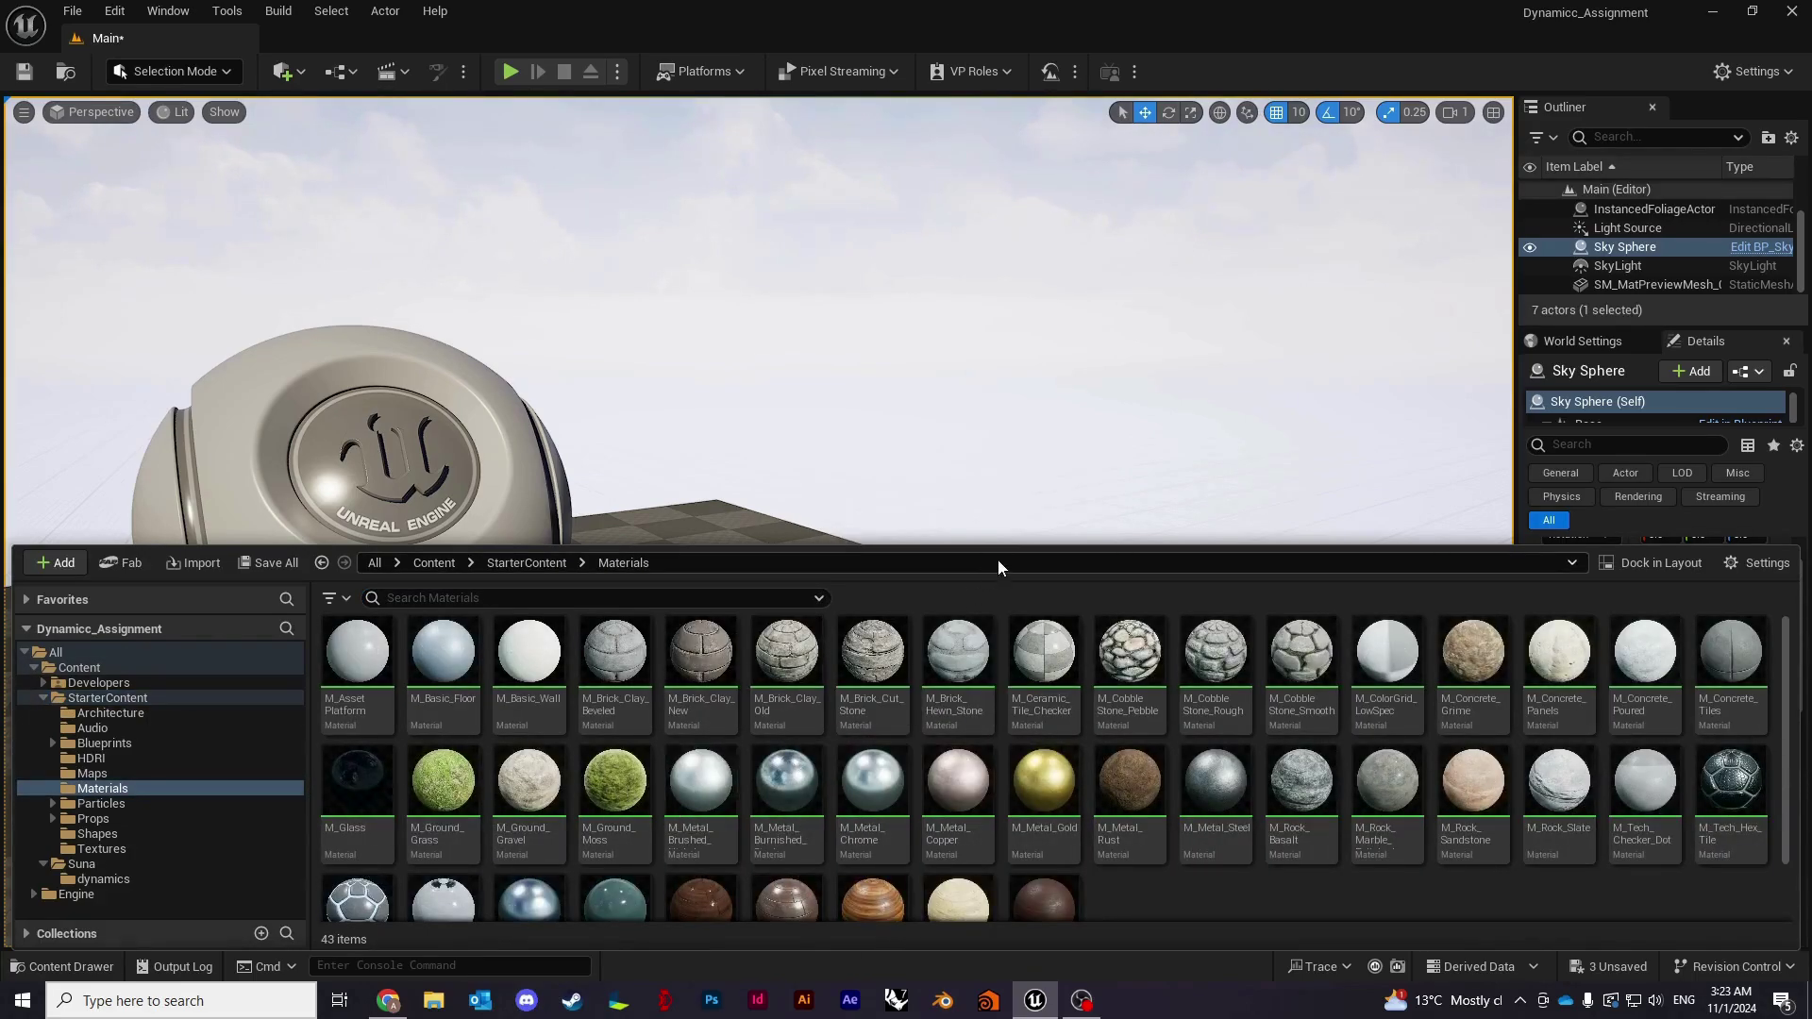
drag(1015, 545, 1002, 593)
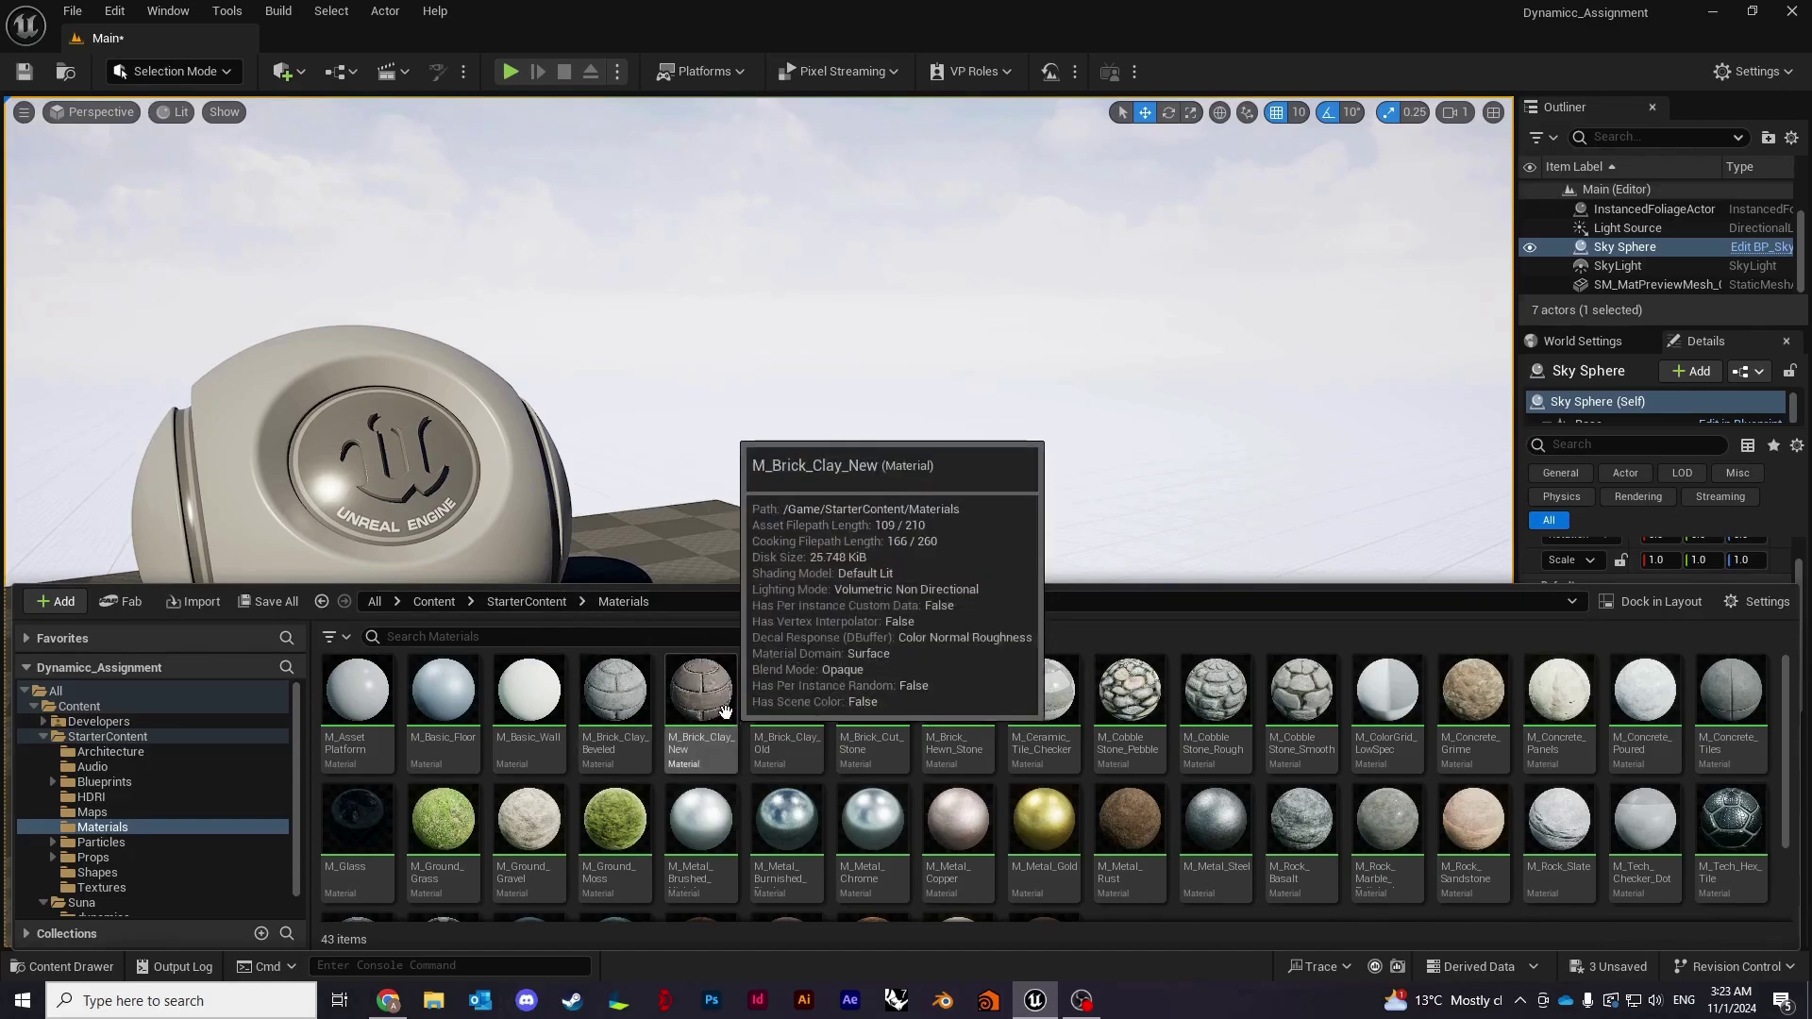
drag(724, 710, 260, 510)
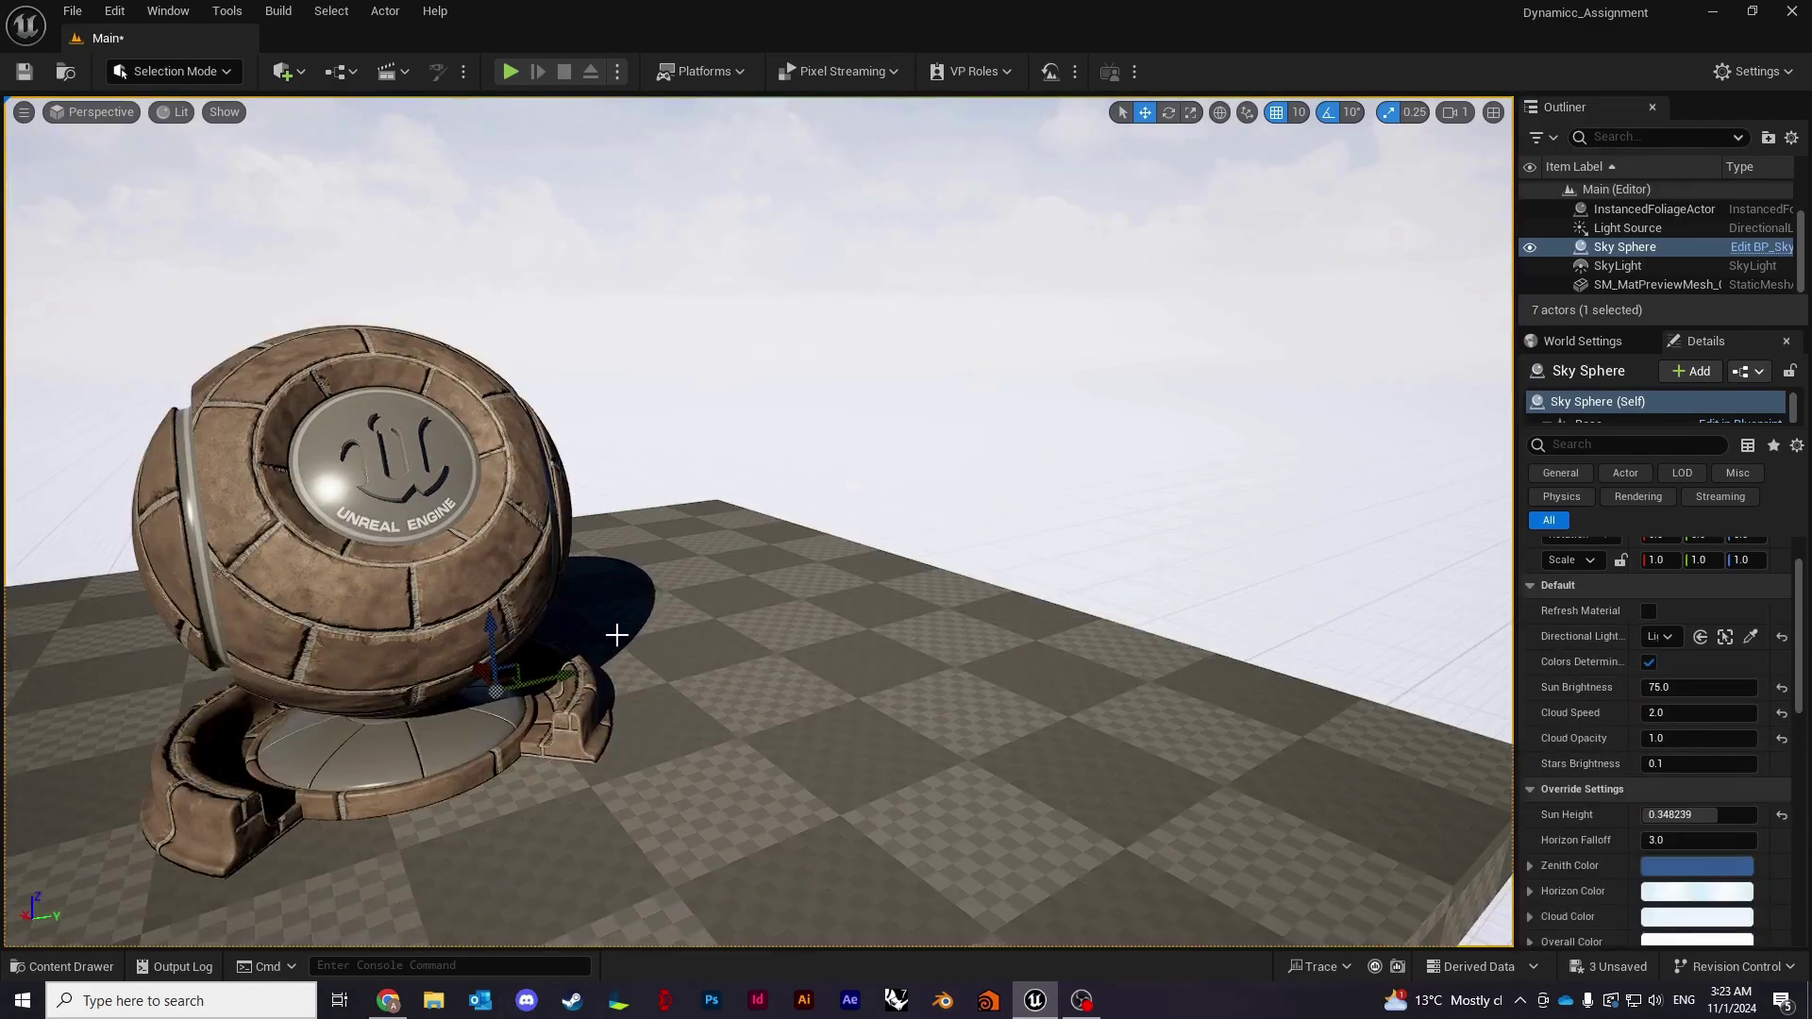
Create a new material named test1 in the Suna/dynamics content folder.
click(71, 966)
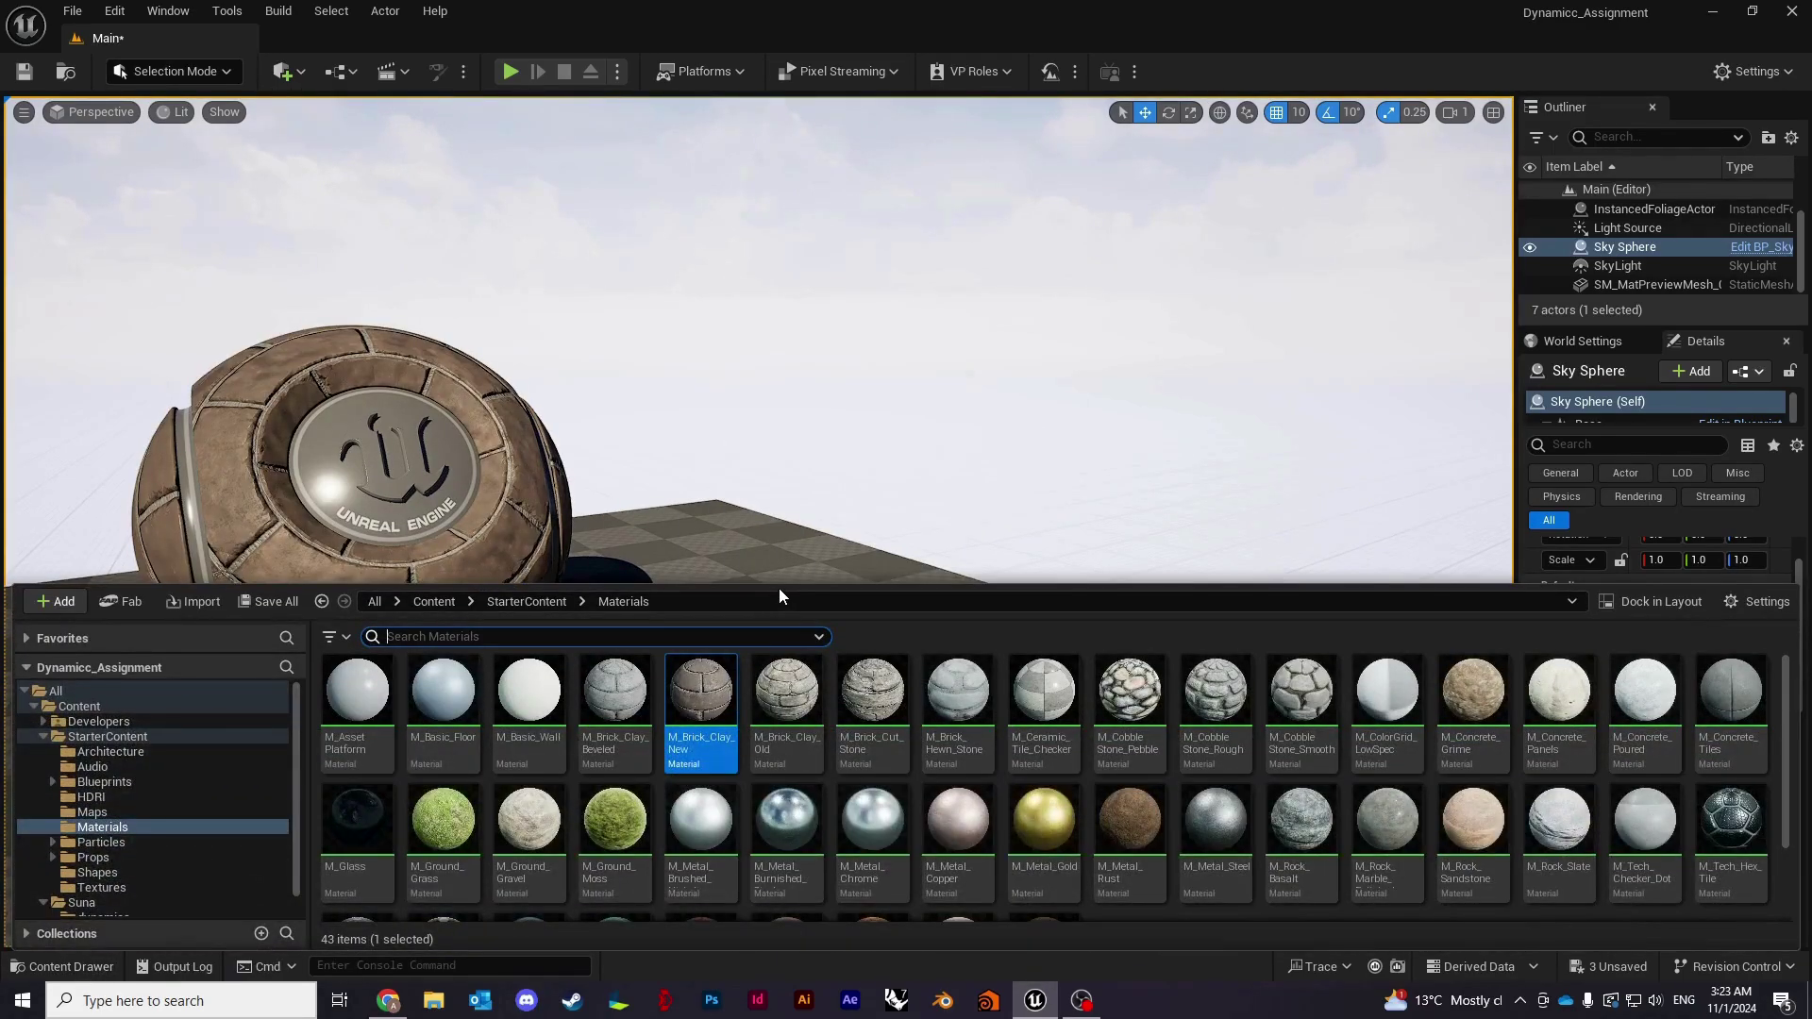
drag(779, 588, 785, 543)
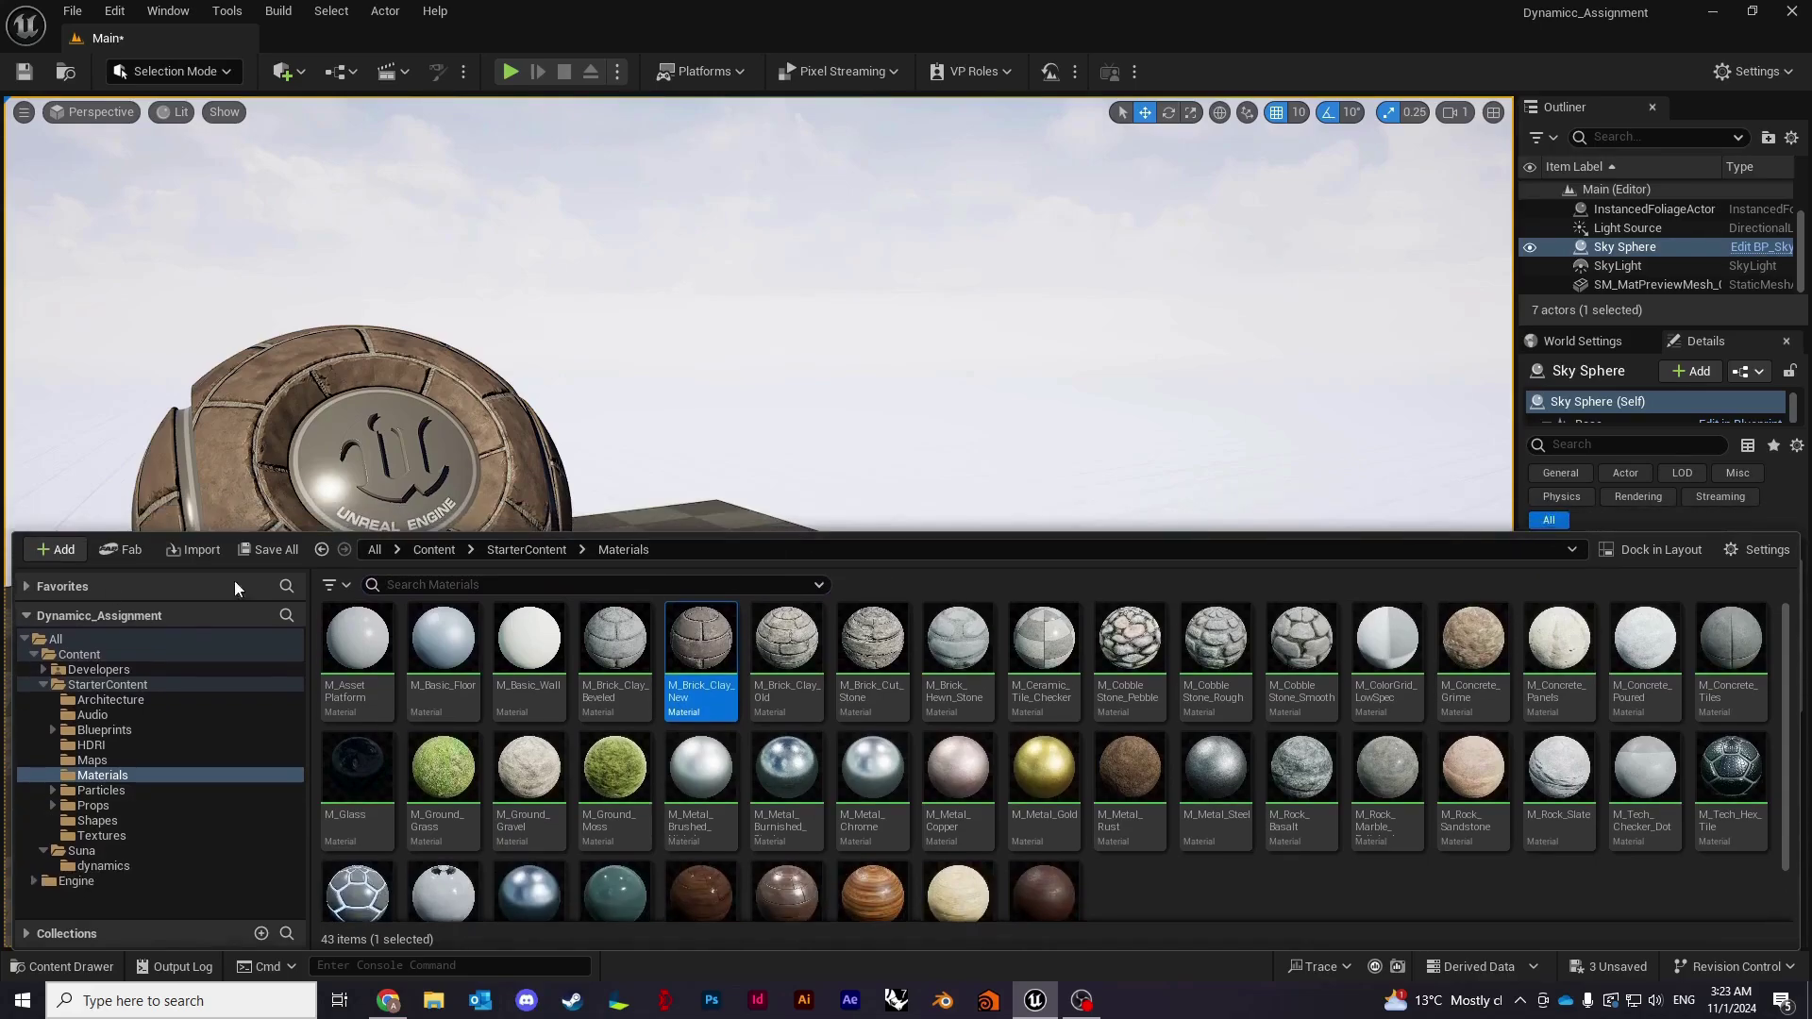
click(68, 975)
click(69, 976)
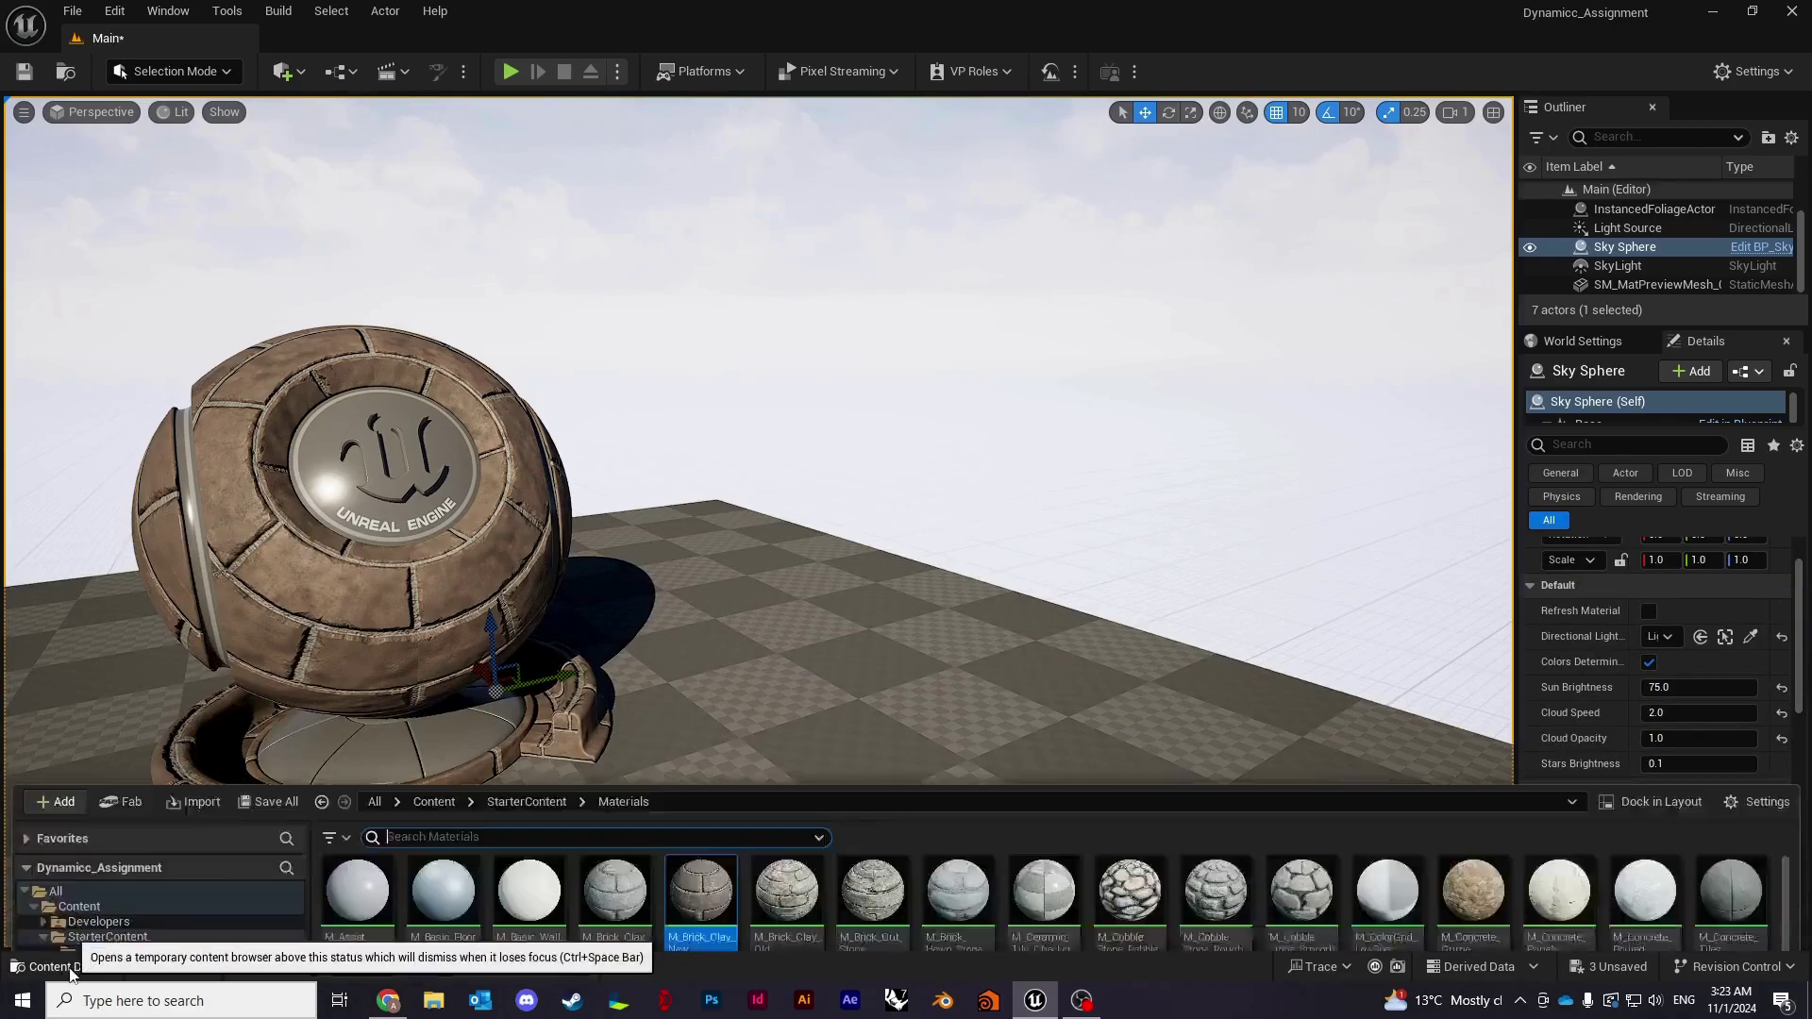
click(103, 865)
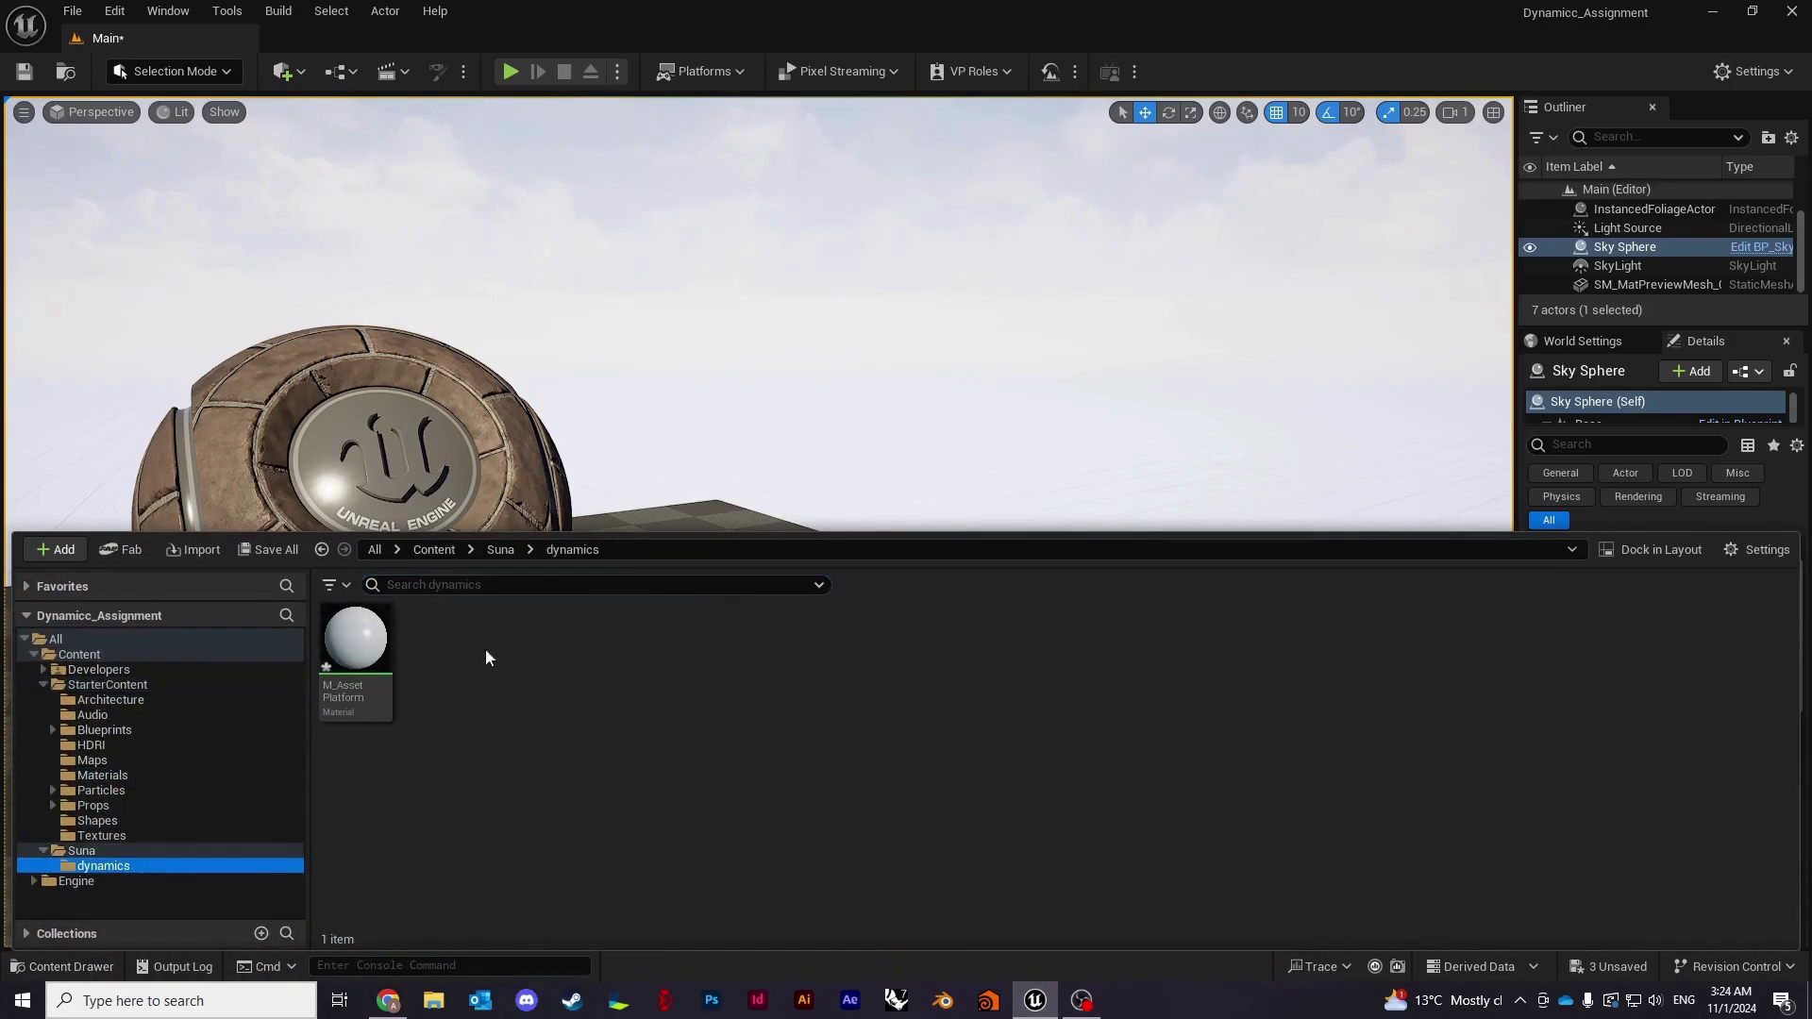
drag(644, 536, 645, 711)
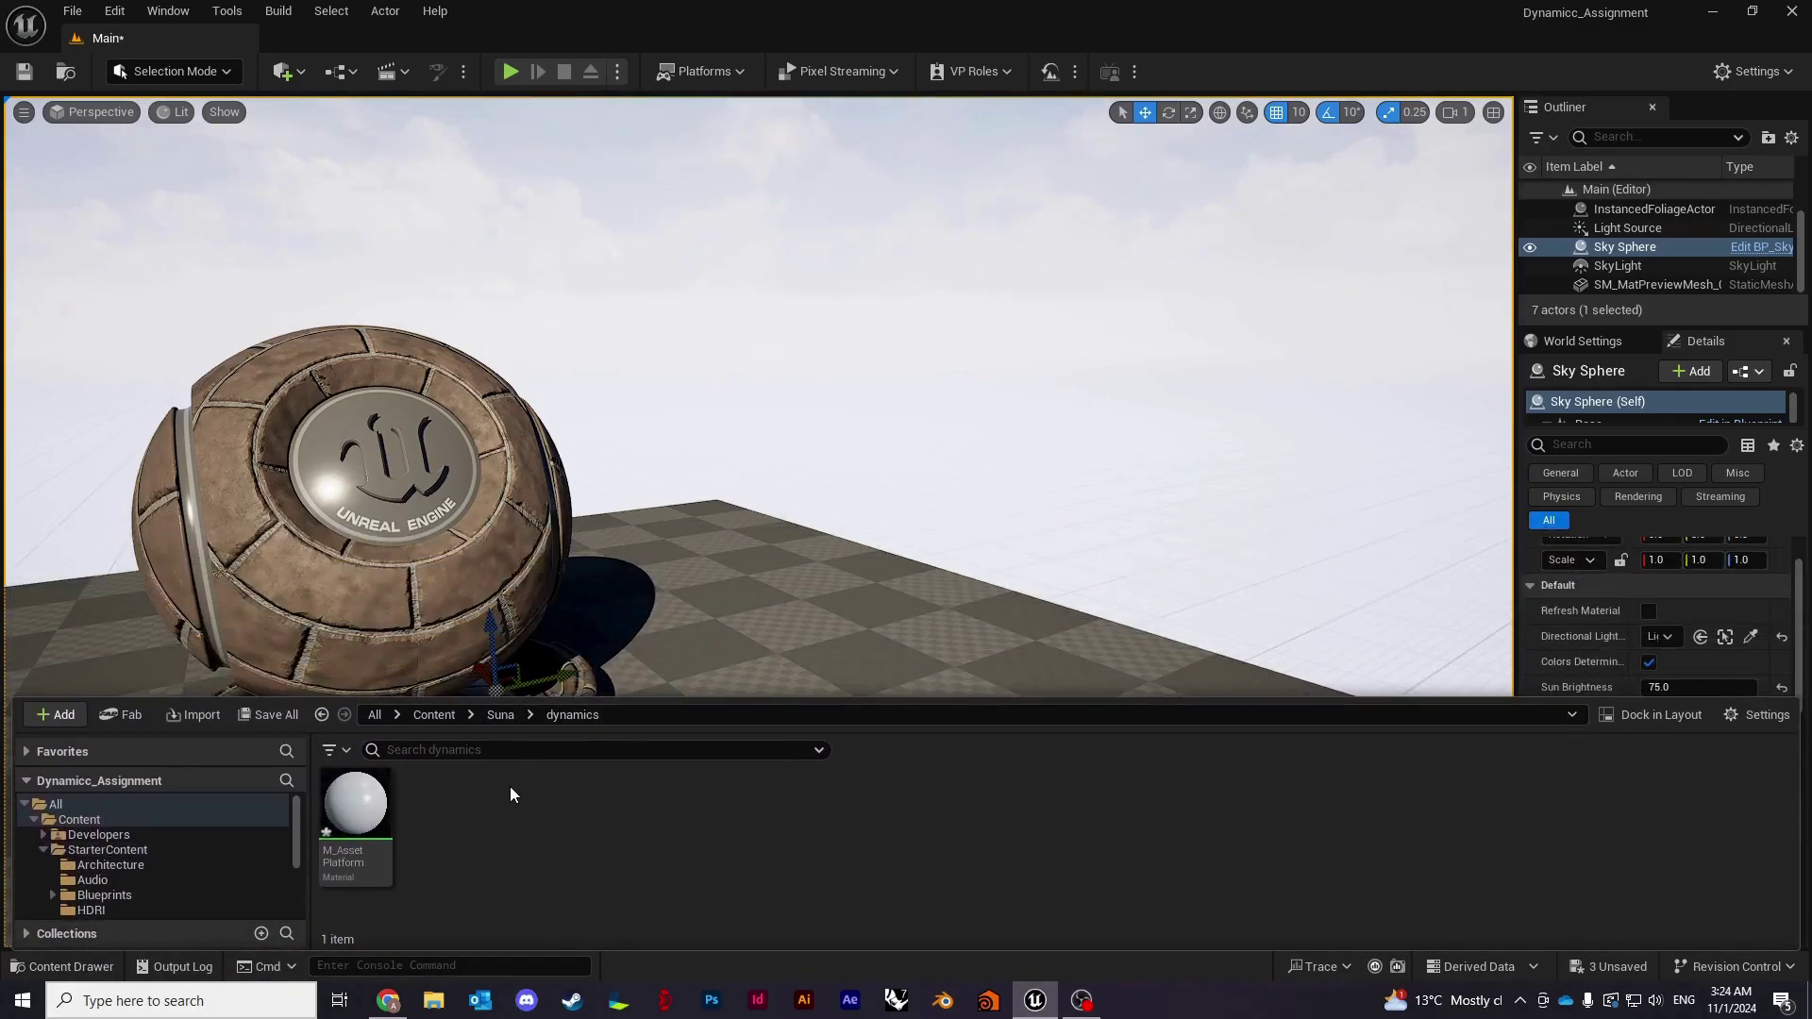
right_click(475, 842)
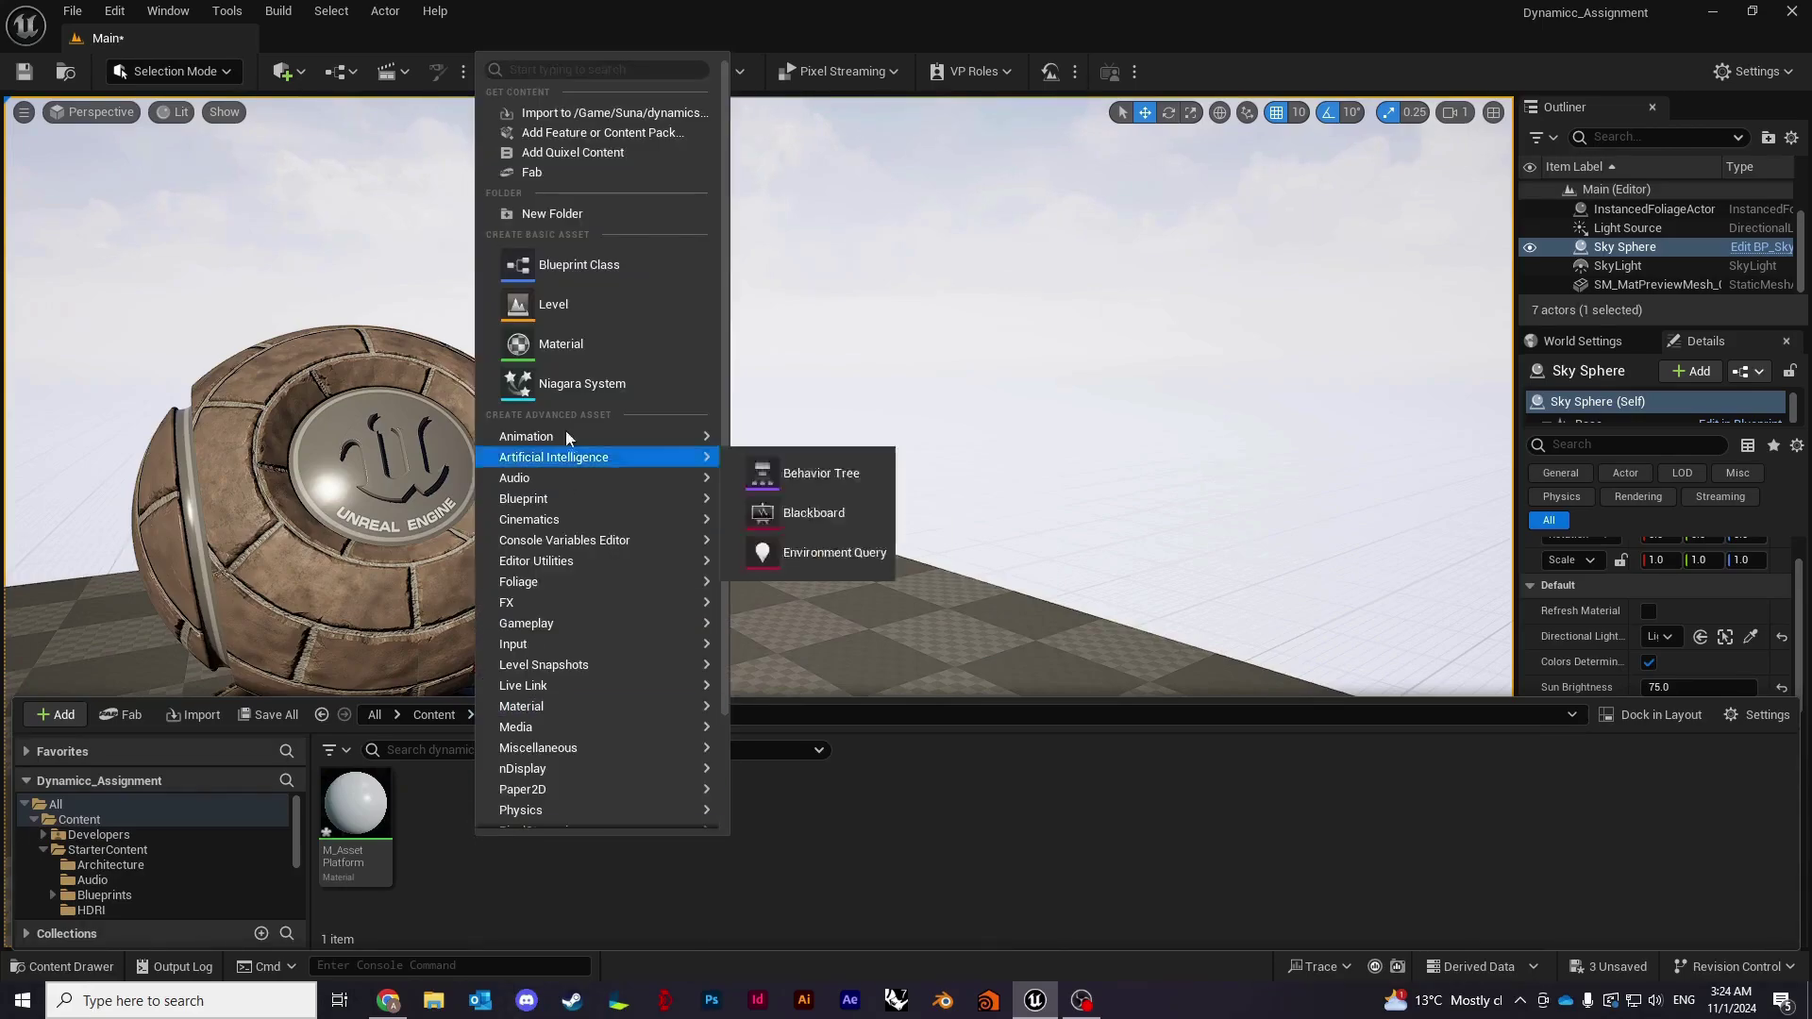
click(556, 346)
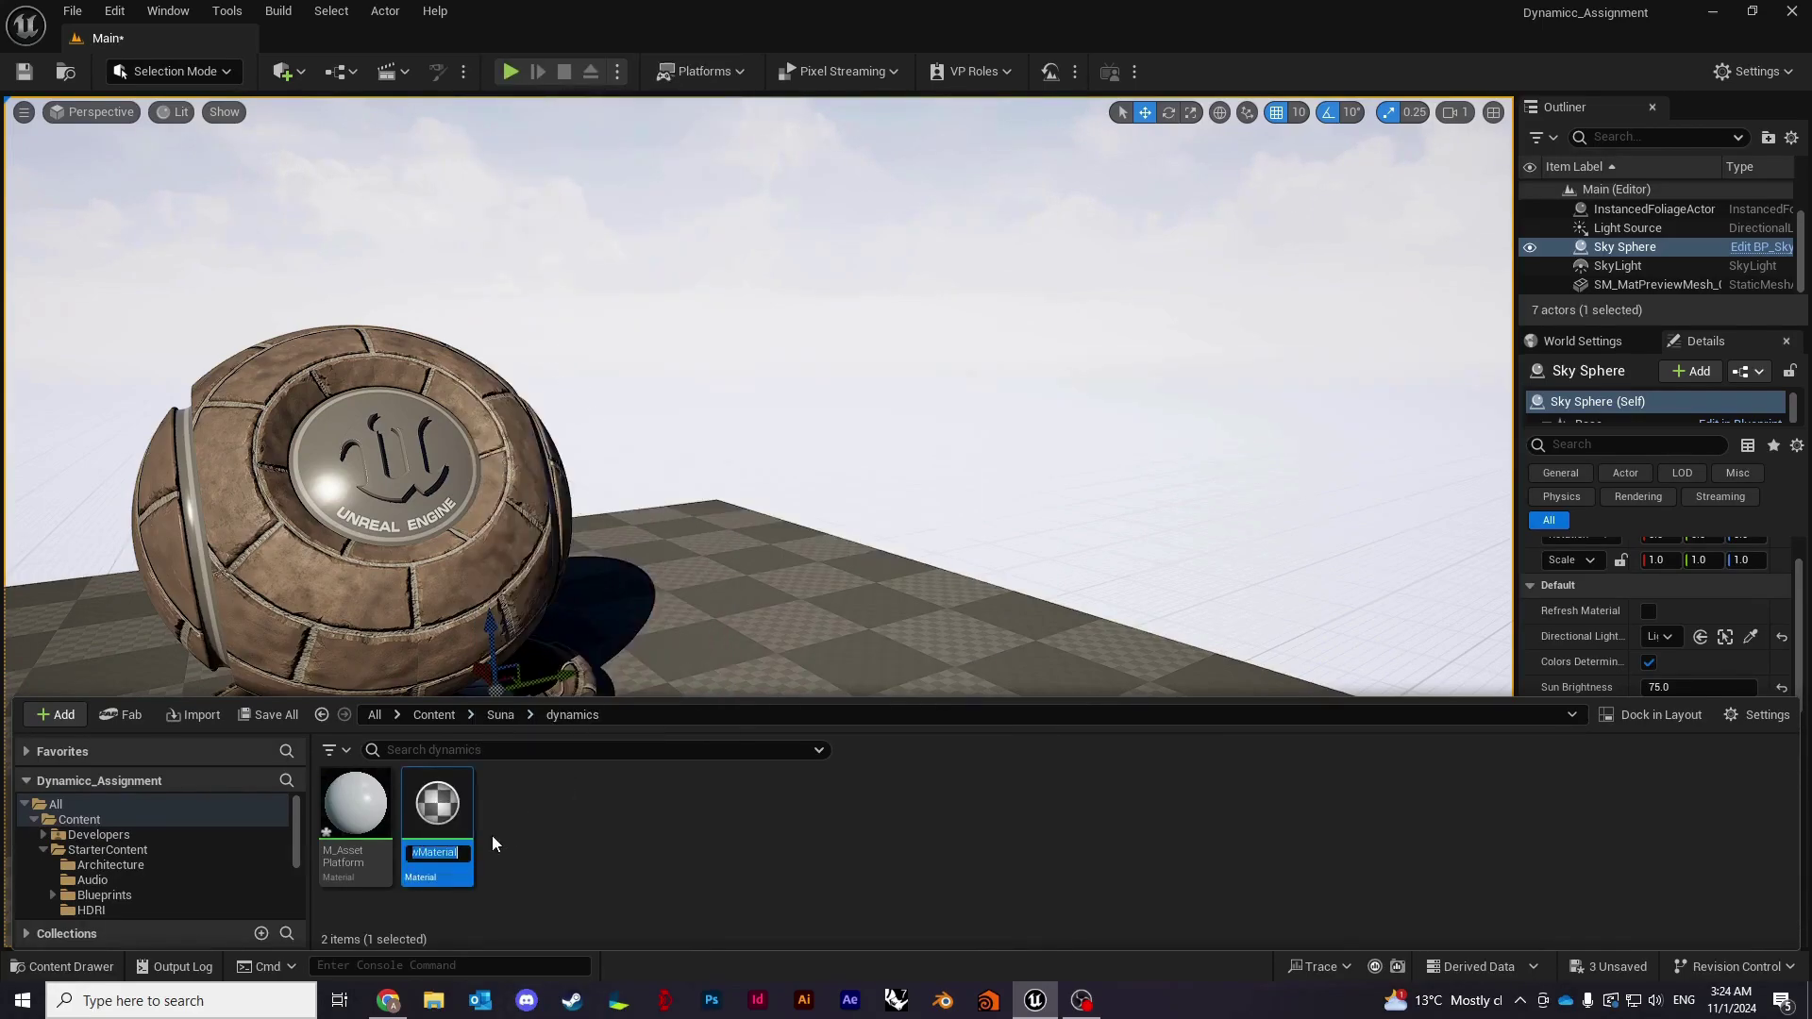
text(test1)
key(Return)
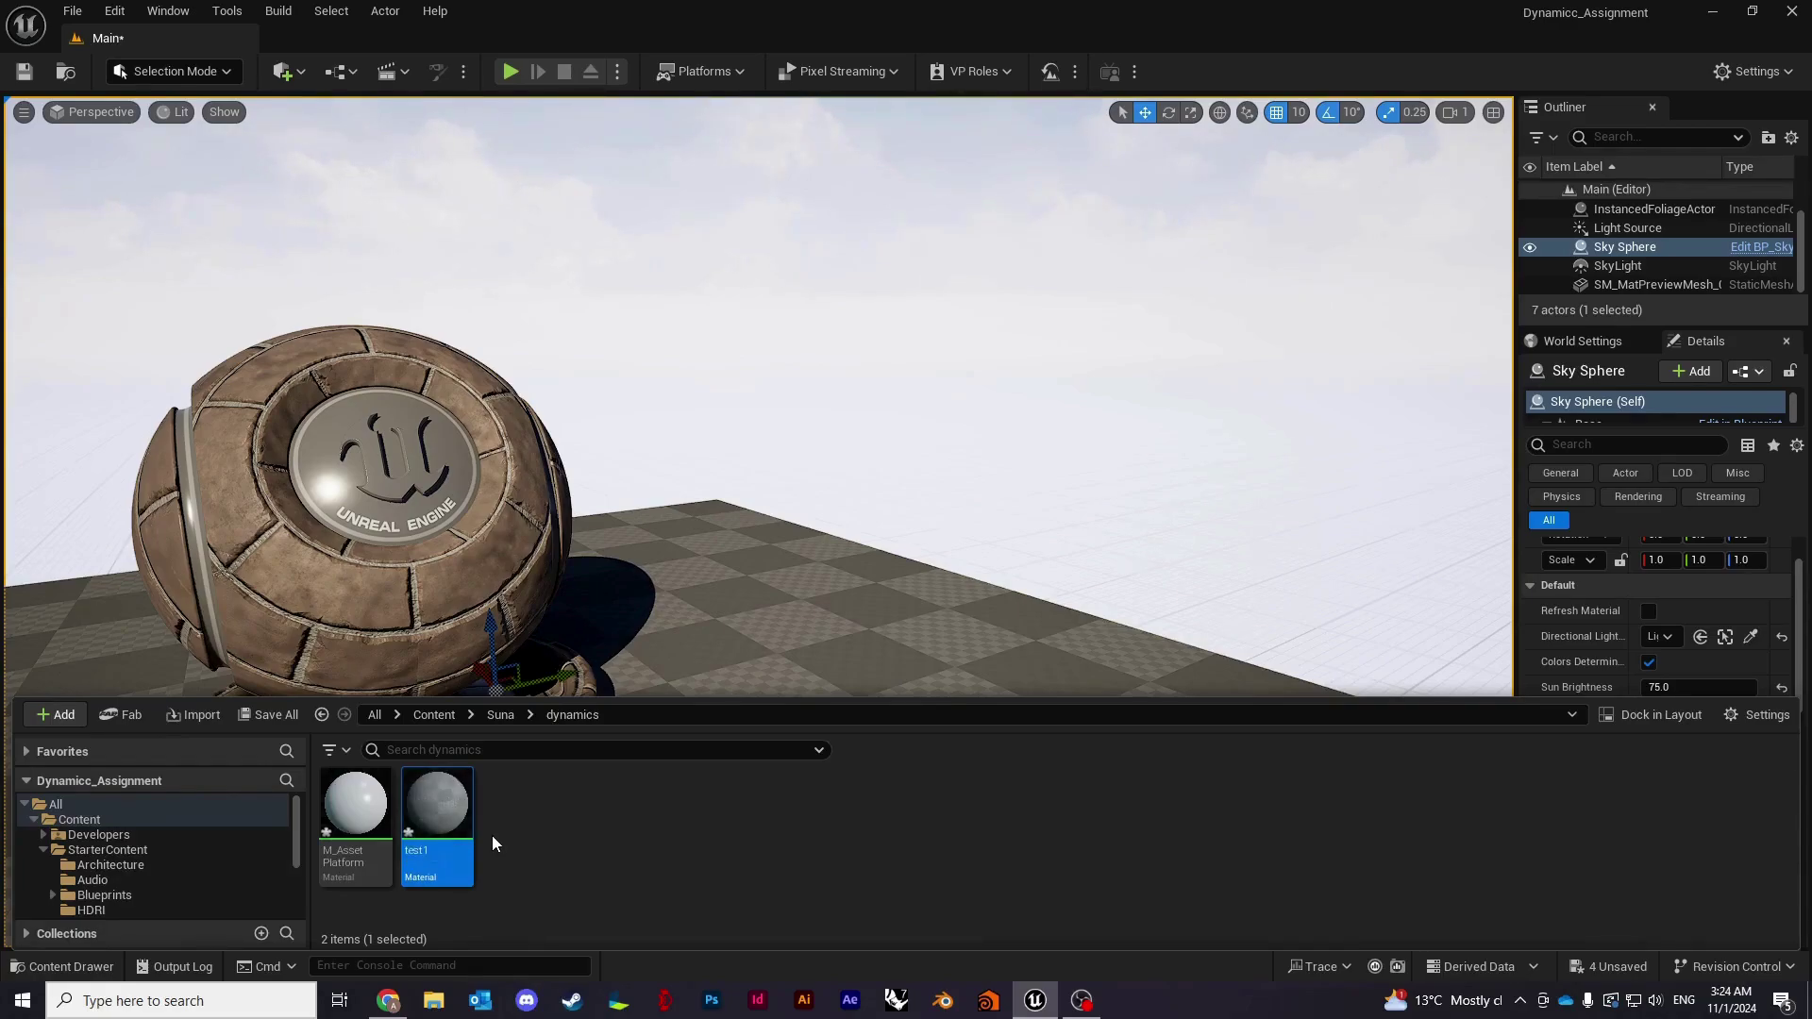
Open the test1 material for editing in a maximized window with its whole result node in view.
double_click(442, 814)
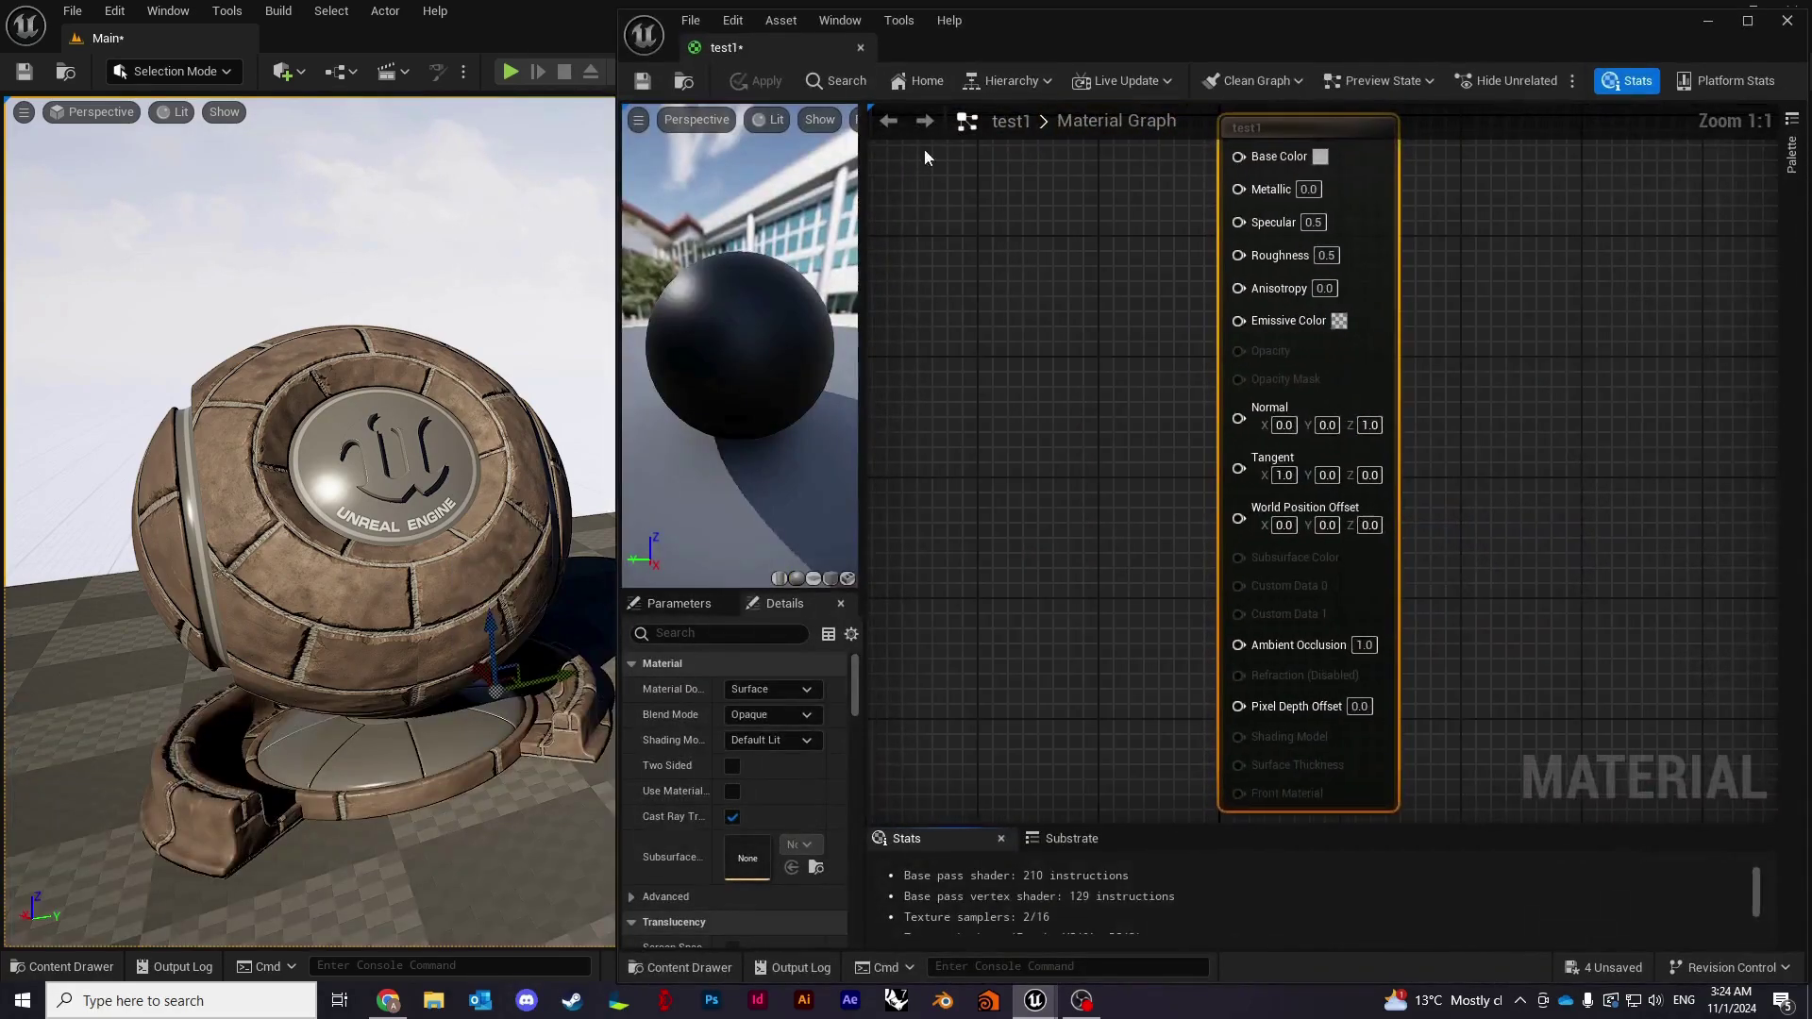
click(1746, 21)
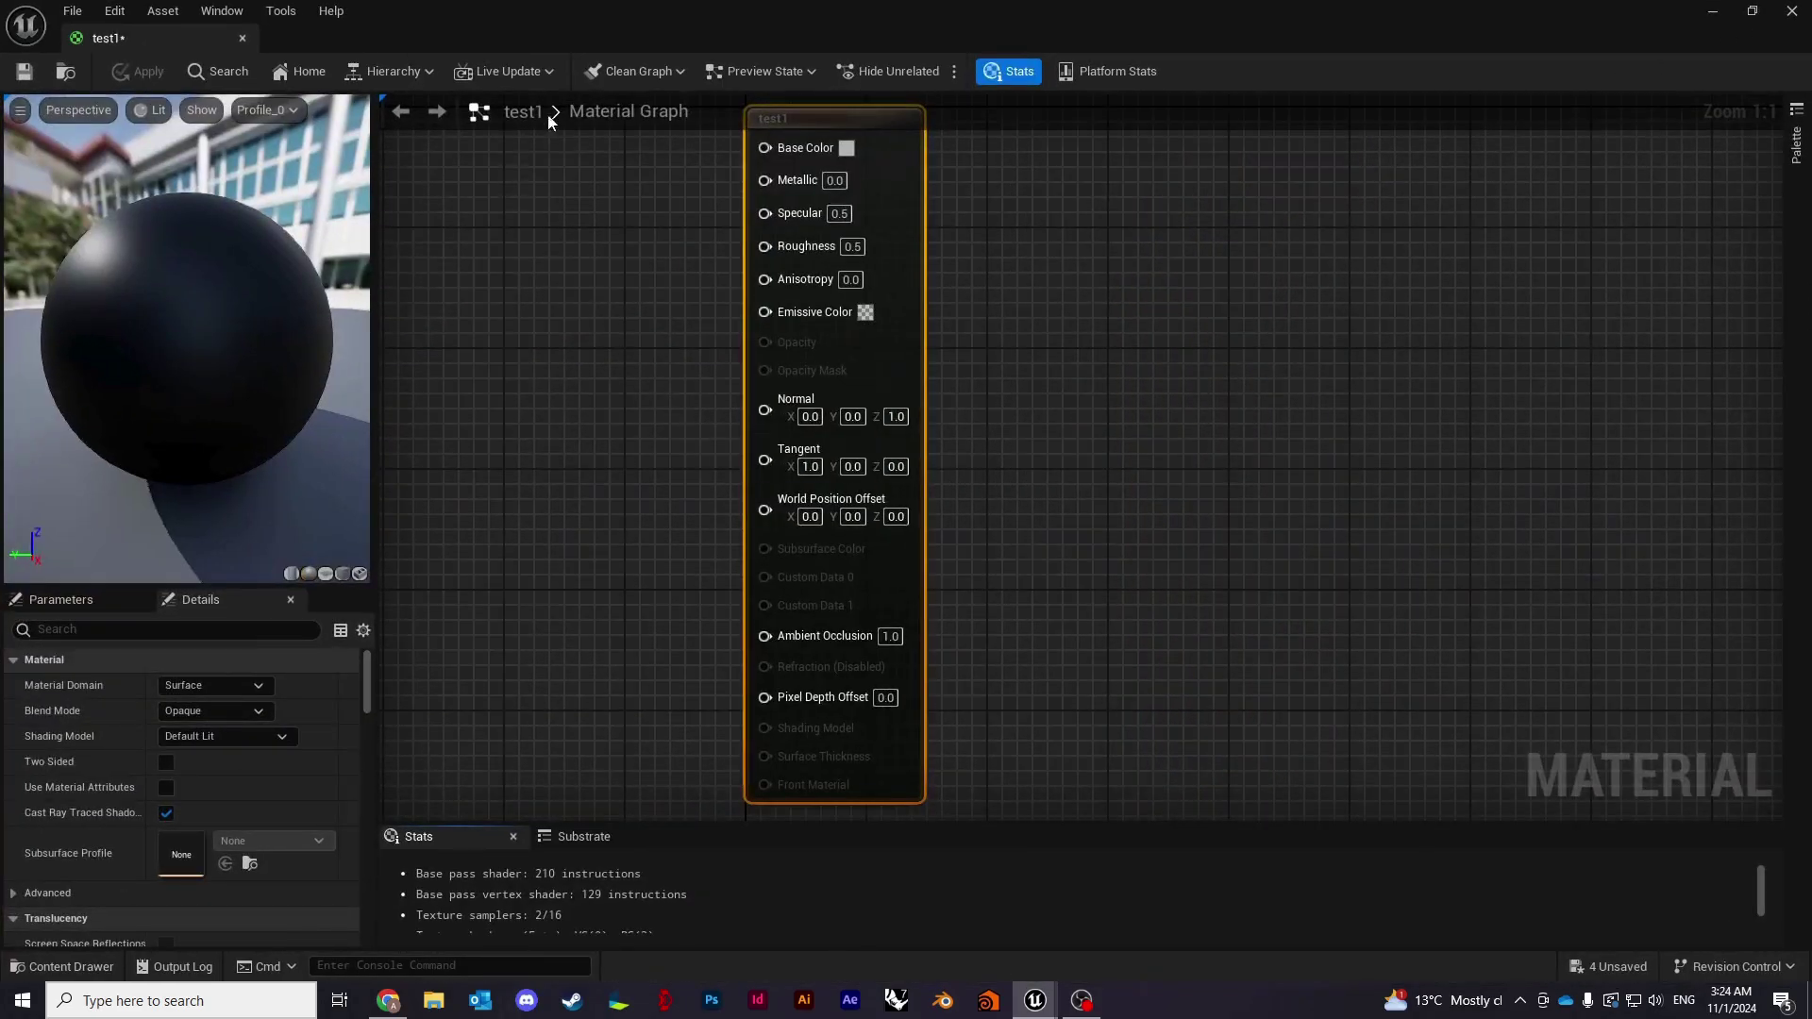
scroll(1234, 491, down, 5)
scroll(873, 436, up, 2)
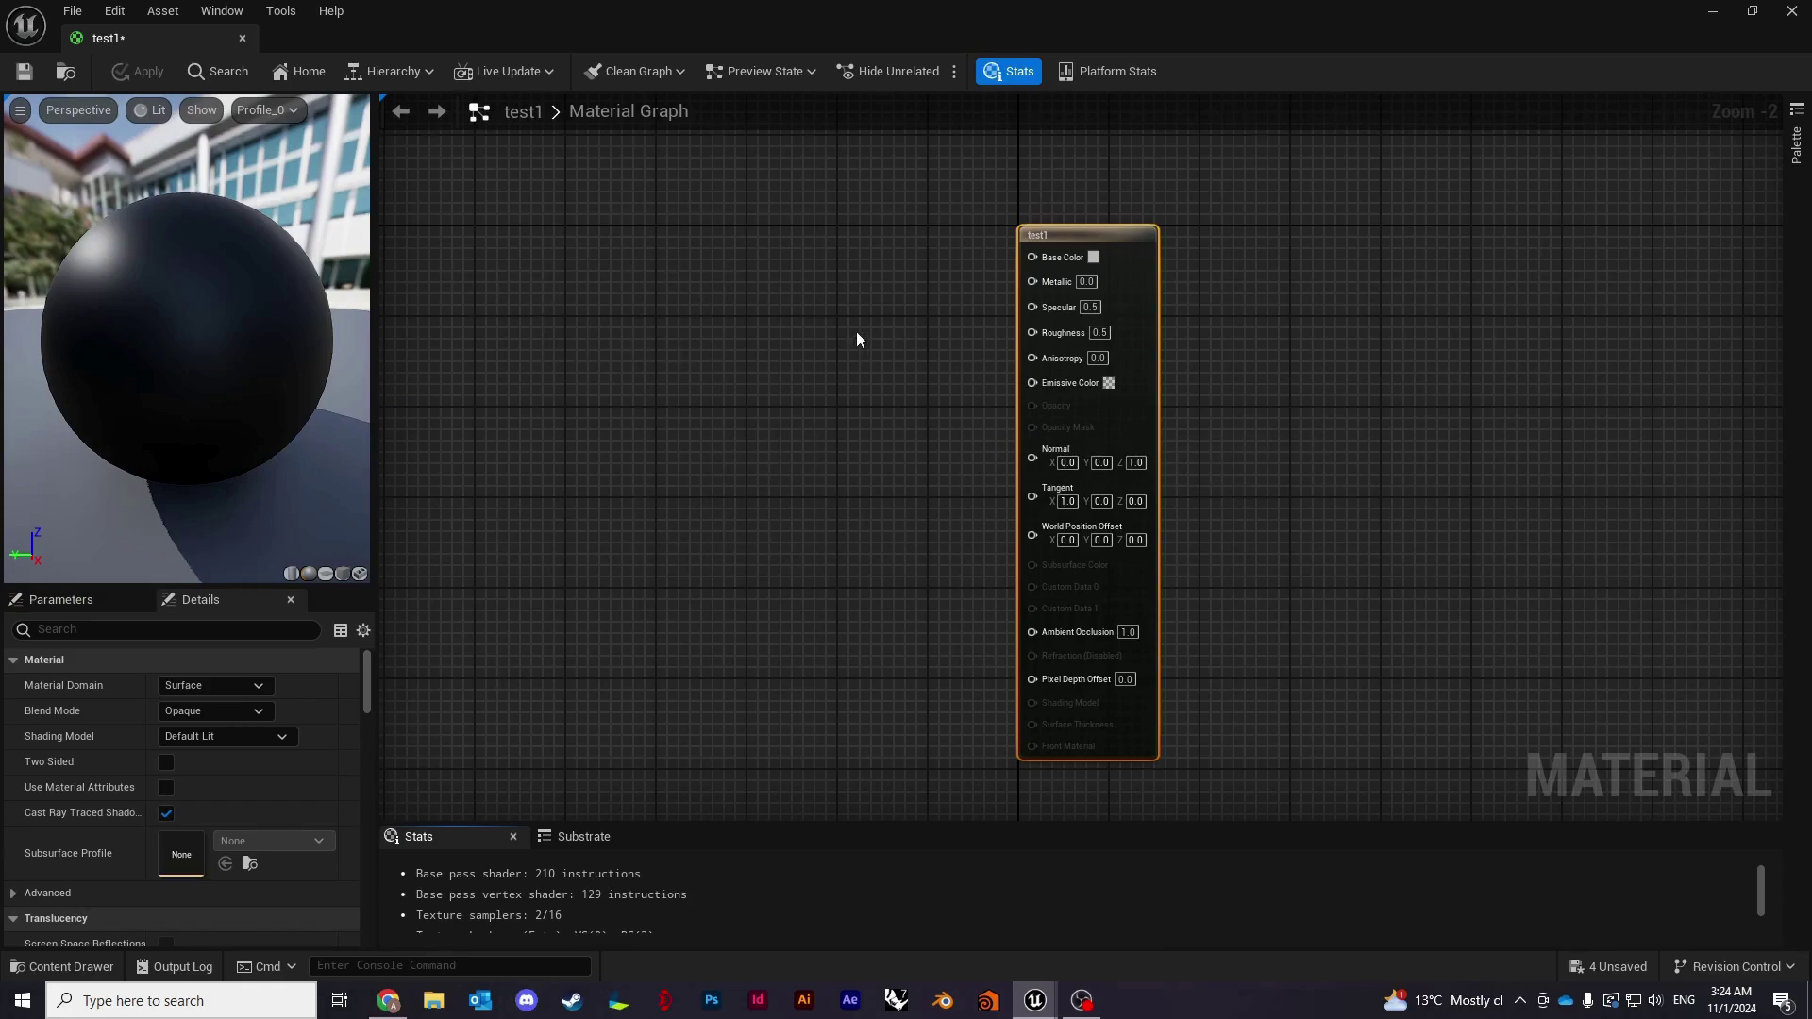
right_click(742, 349)
click(706, 367)
click(700, 274)
right_click(730, 304)
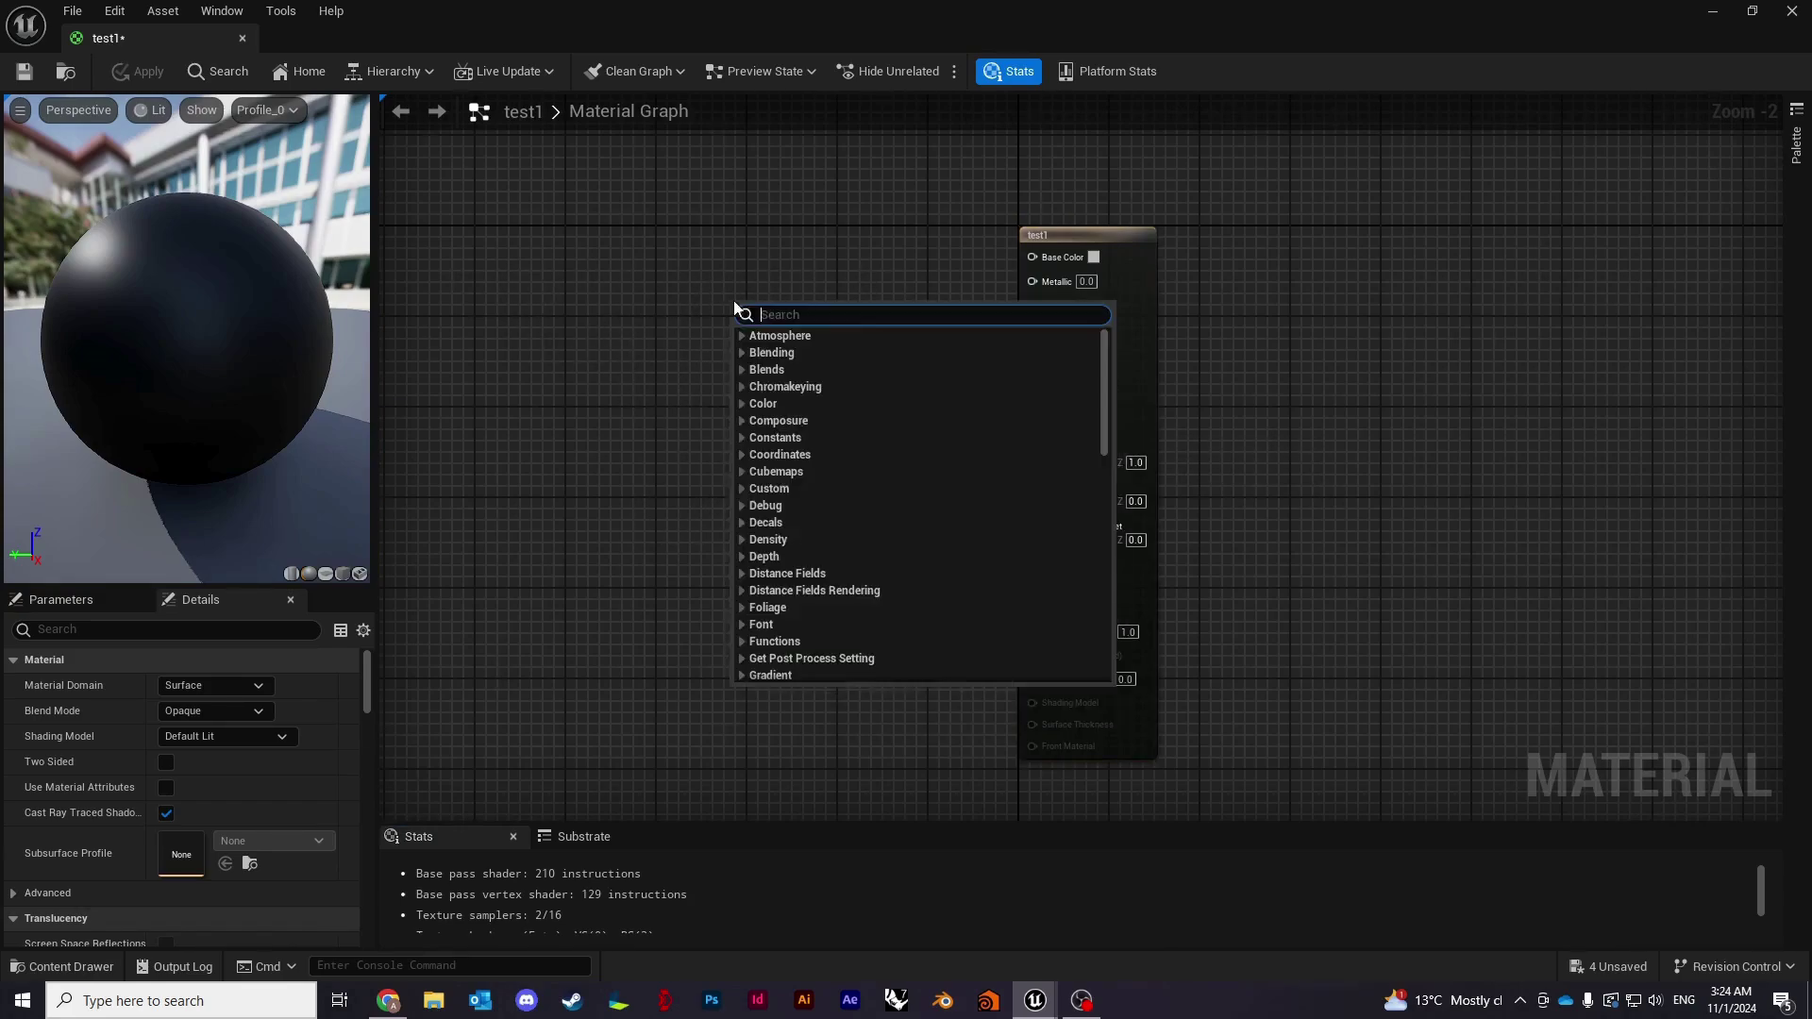
click(684, 314)
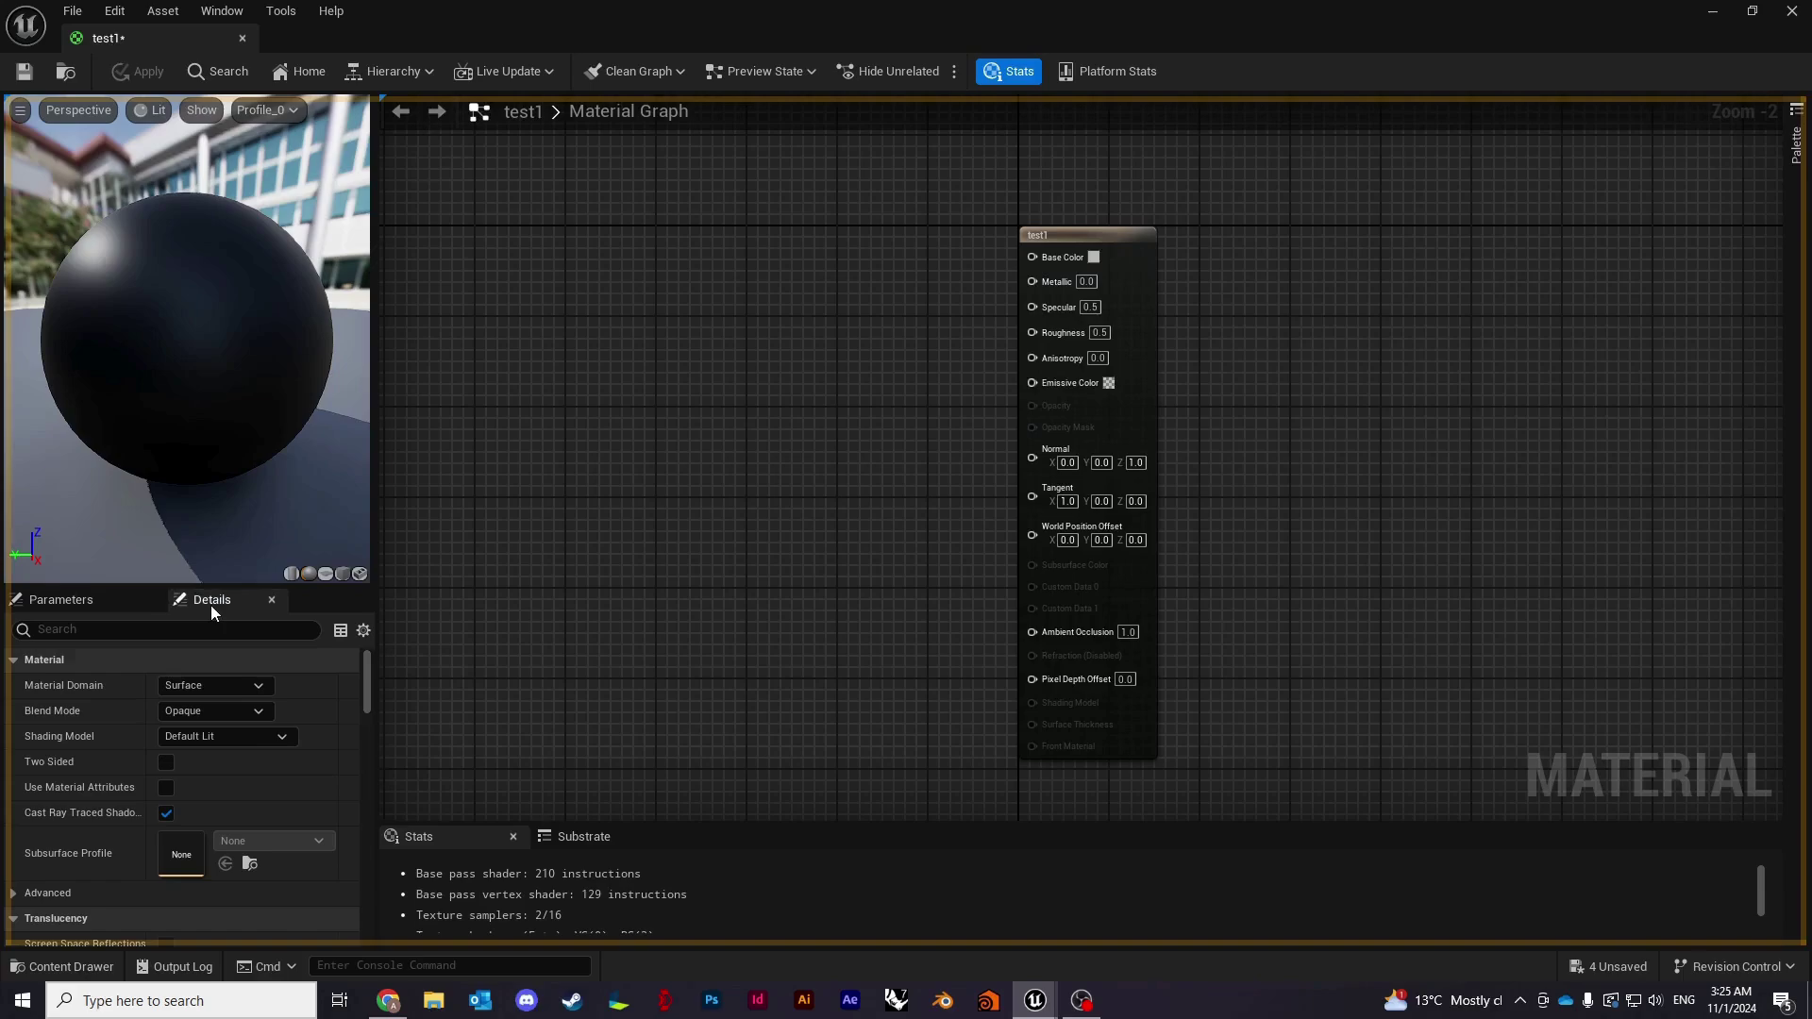
drag(184, 607, 1476, 144)
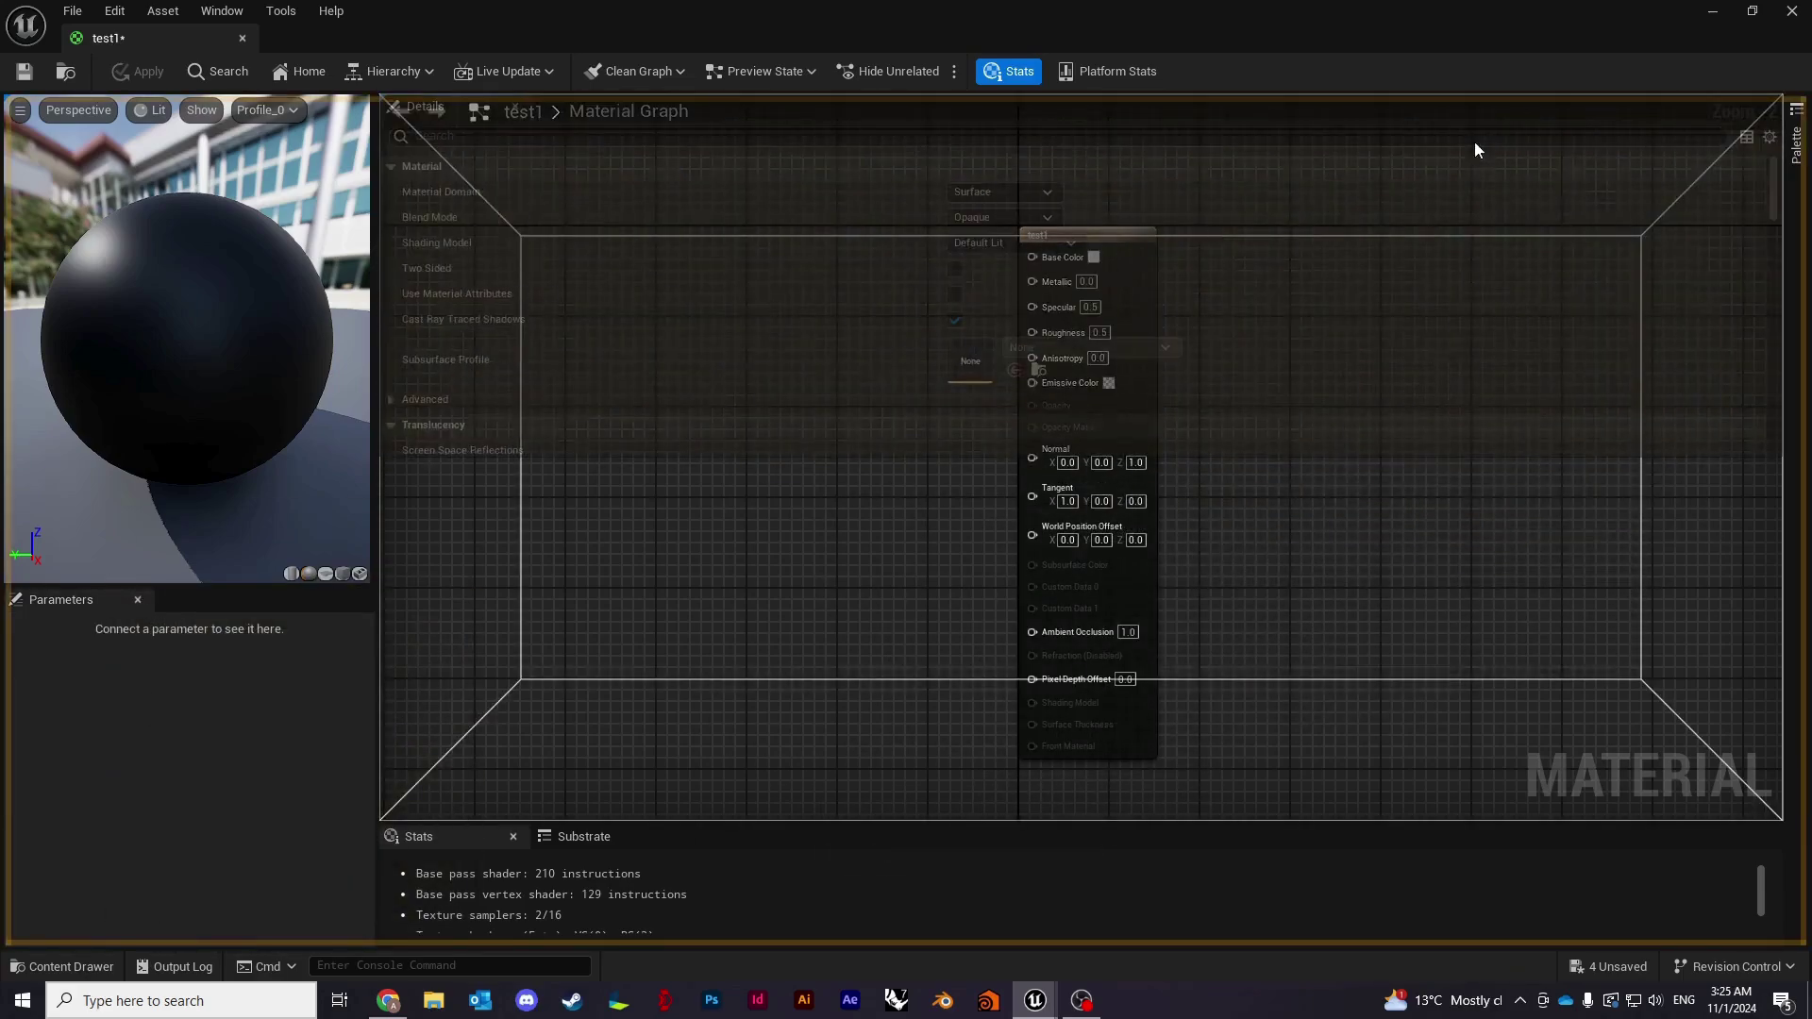
drag(1401, 257, 159, 609)
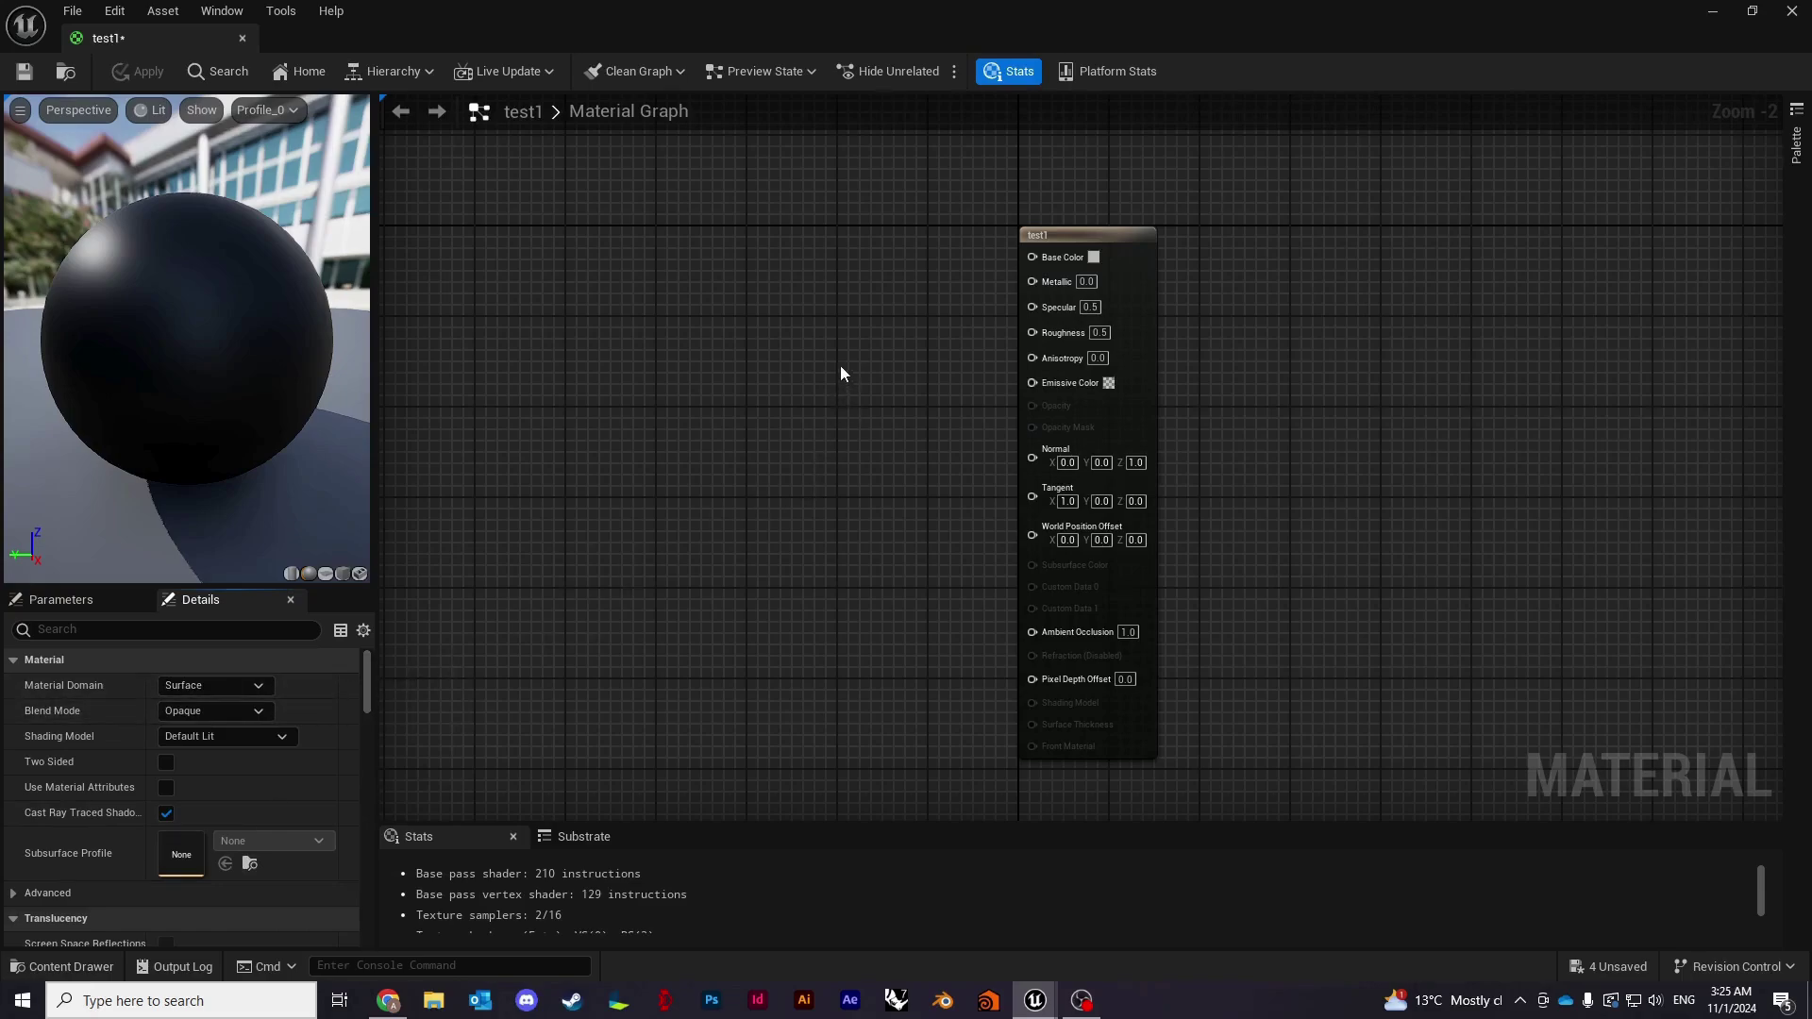
Enlarge the graph area by shrinking the shader statistics, and shift the test1 result node slightly down and to the right.
click(1107, 257)
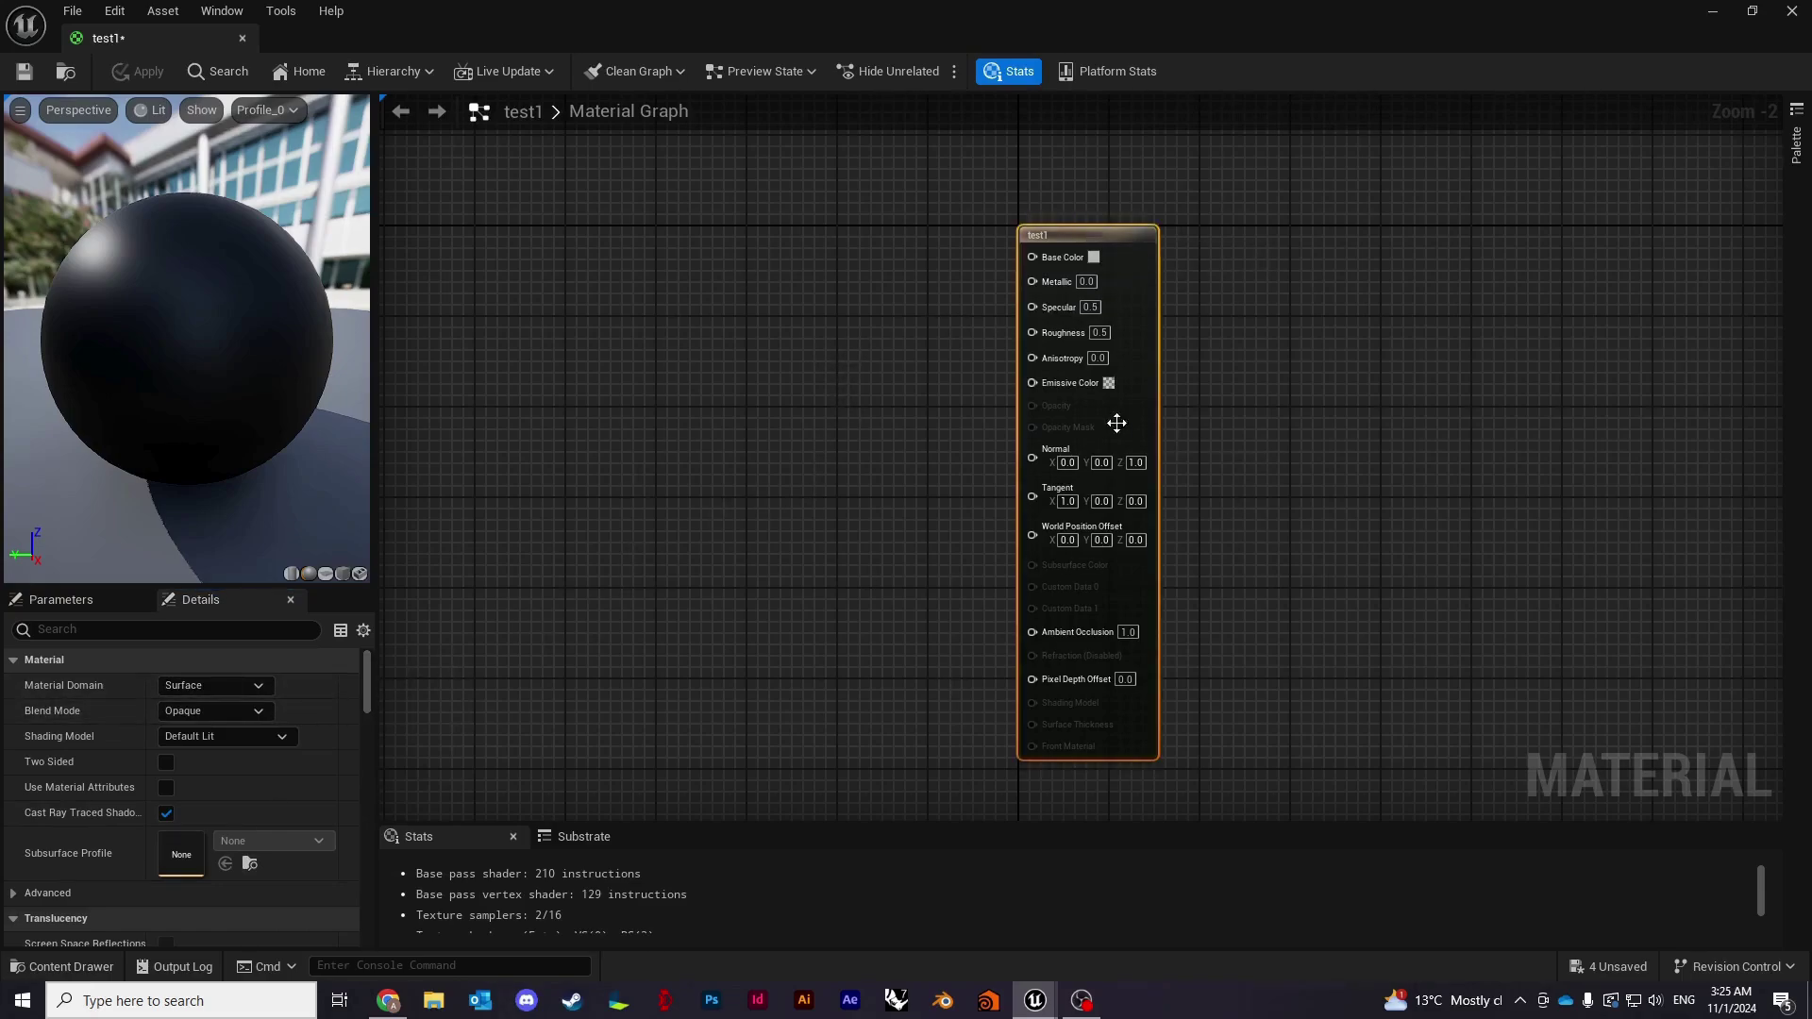
click(681, 725)
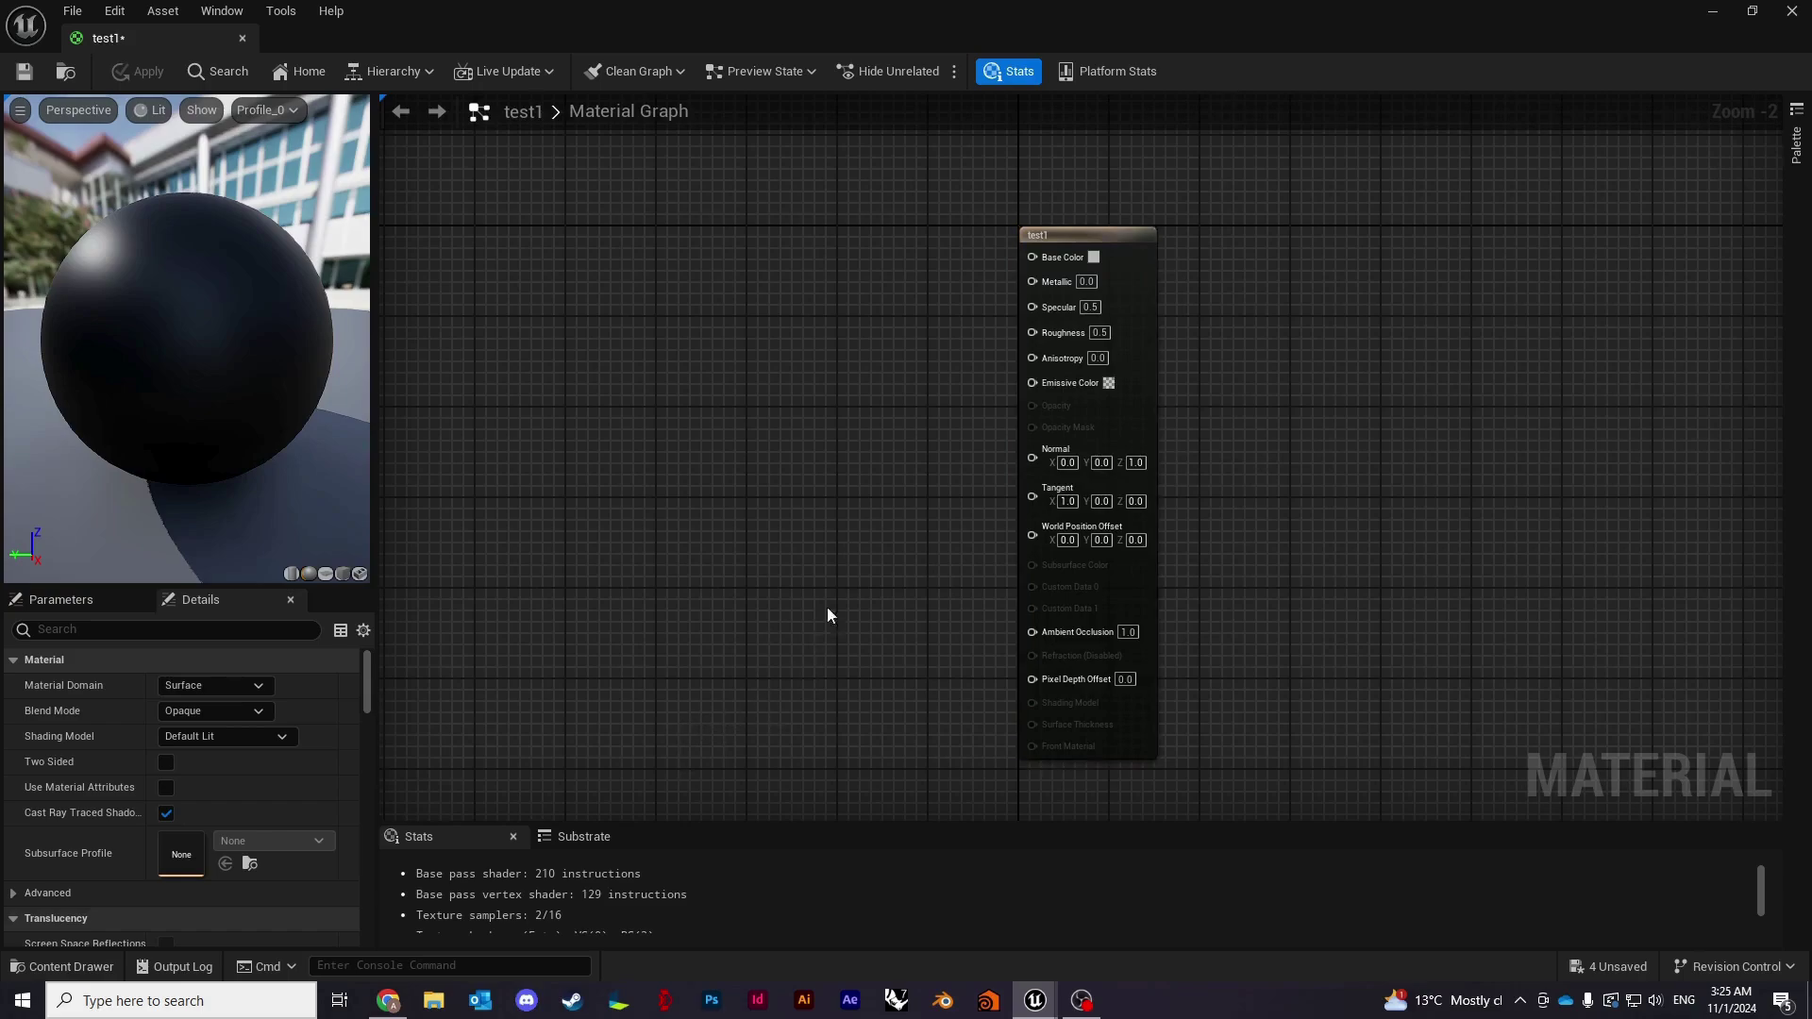
drag(781, 824, 767, 946)
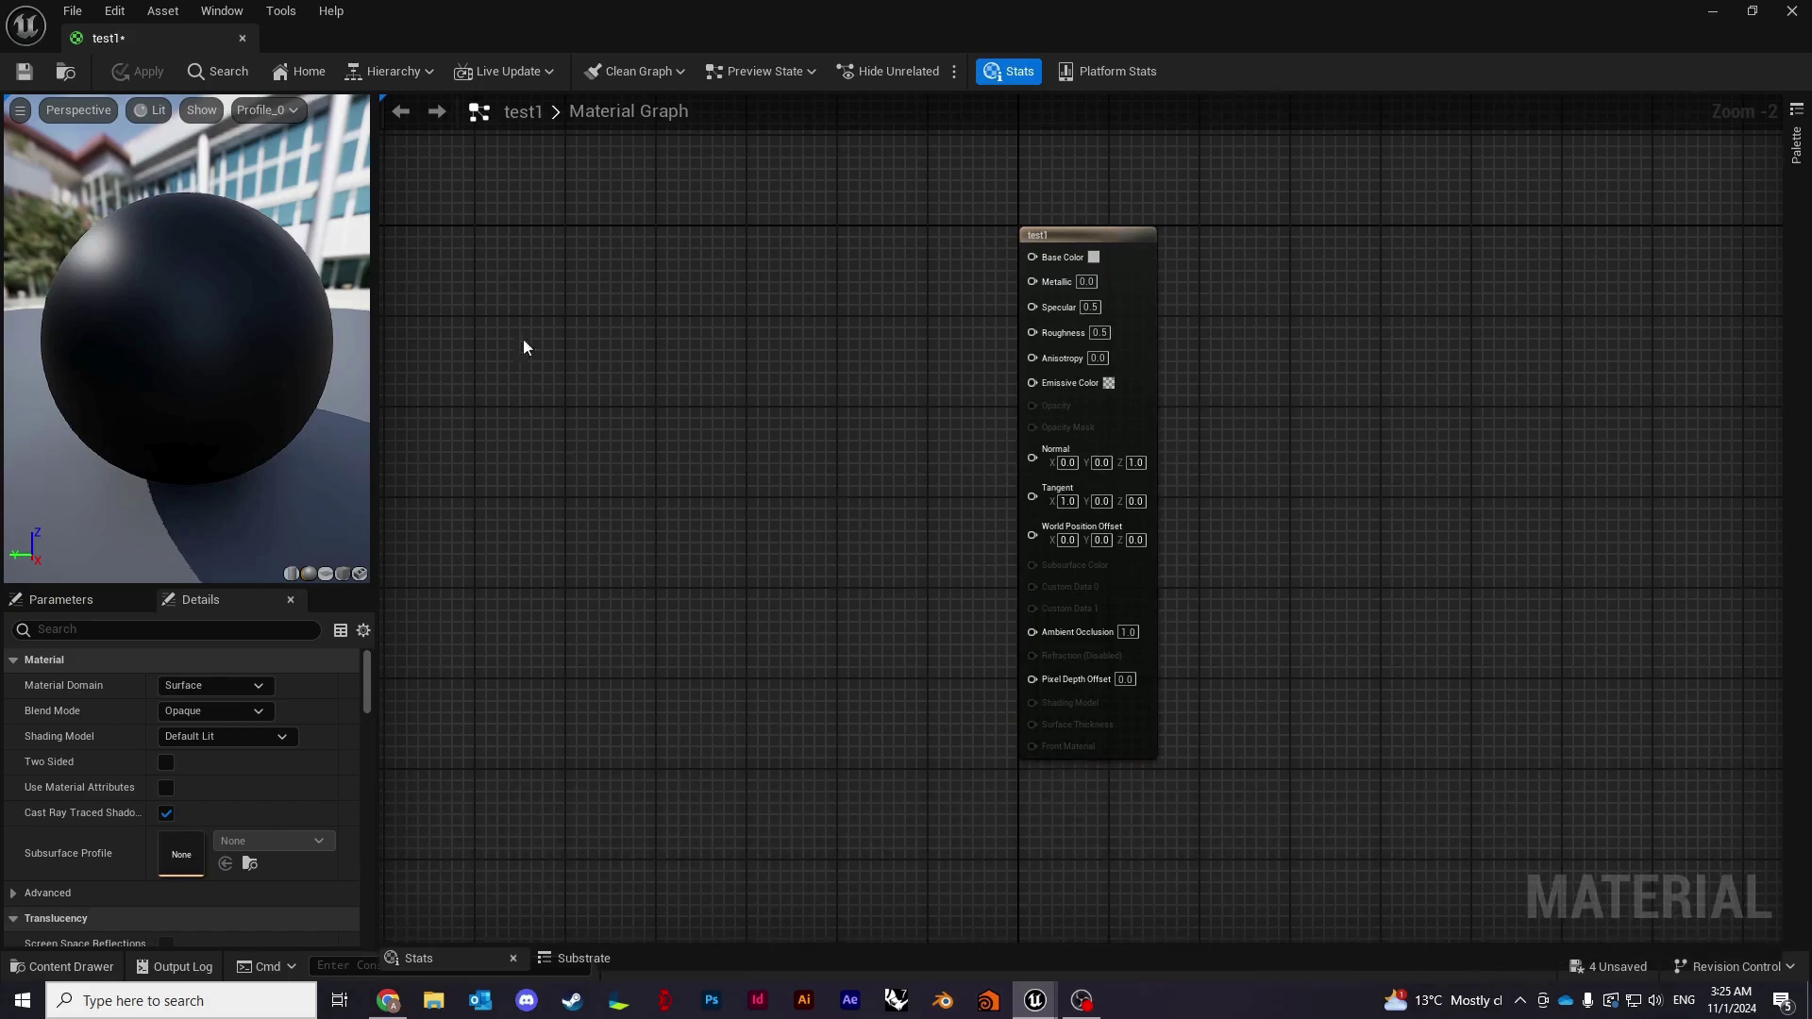
drag(1086, 235, 1108, 258)
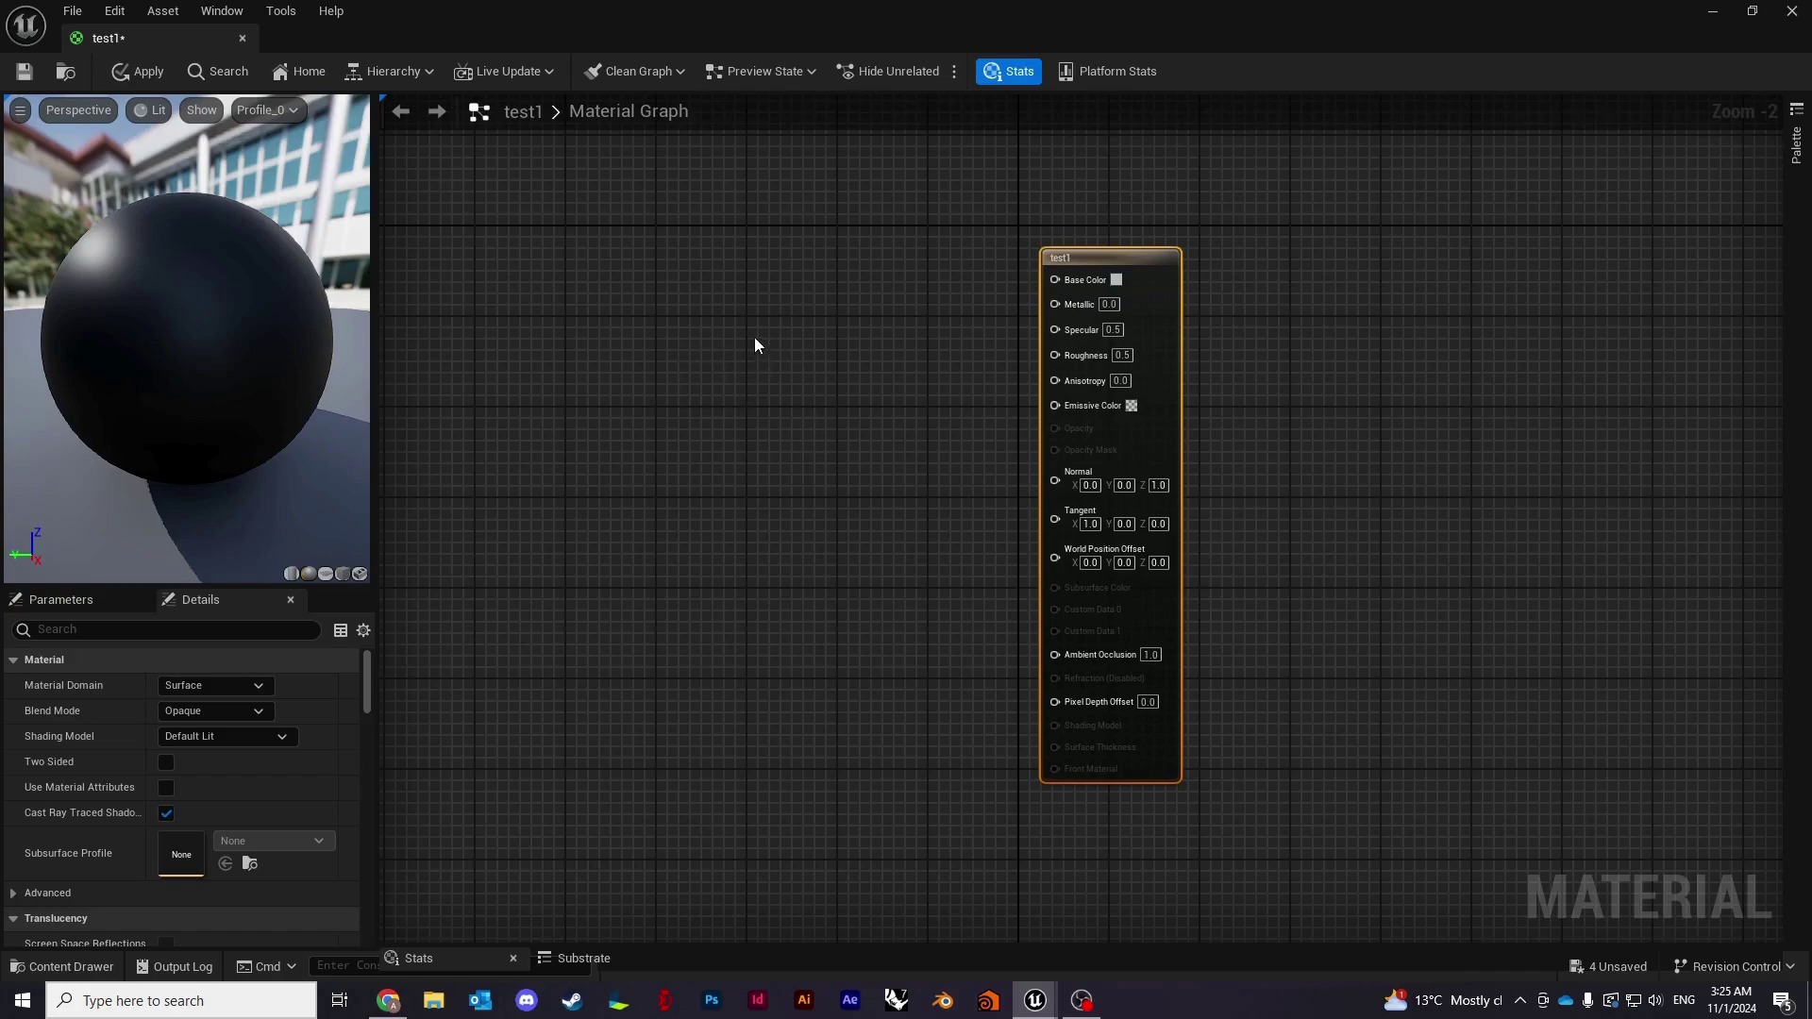
Add a Constant node and a Constant3Vector node to the graph, placing the Constant above the Constant3Vector.
right_click(724, 319)
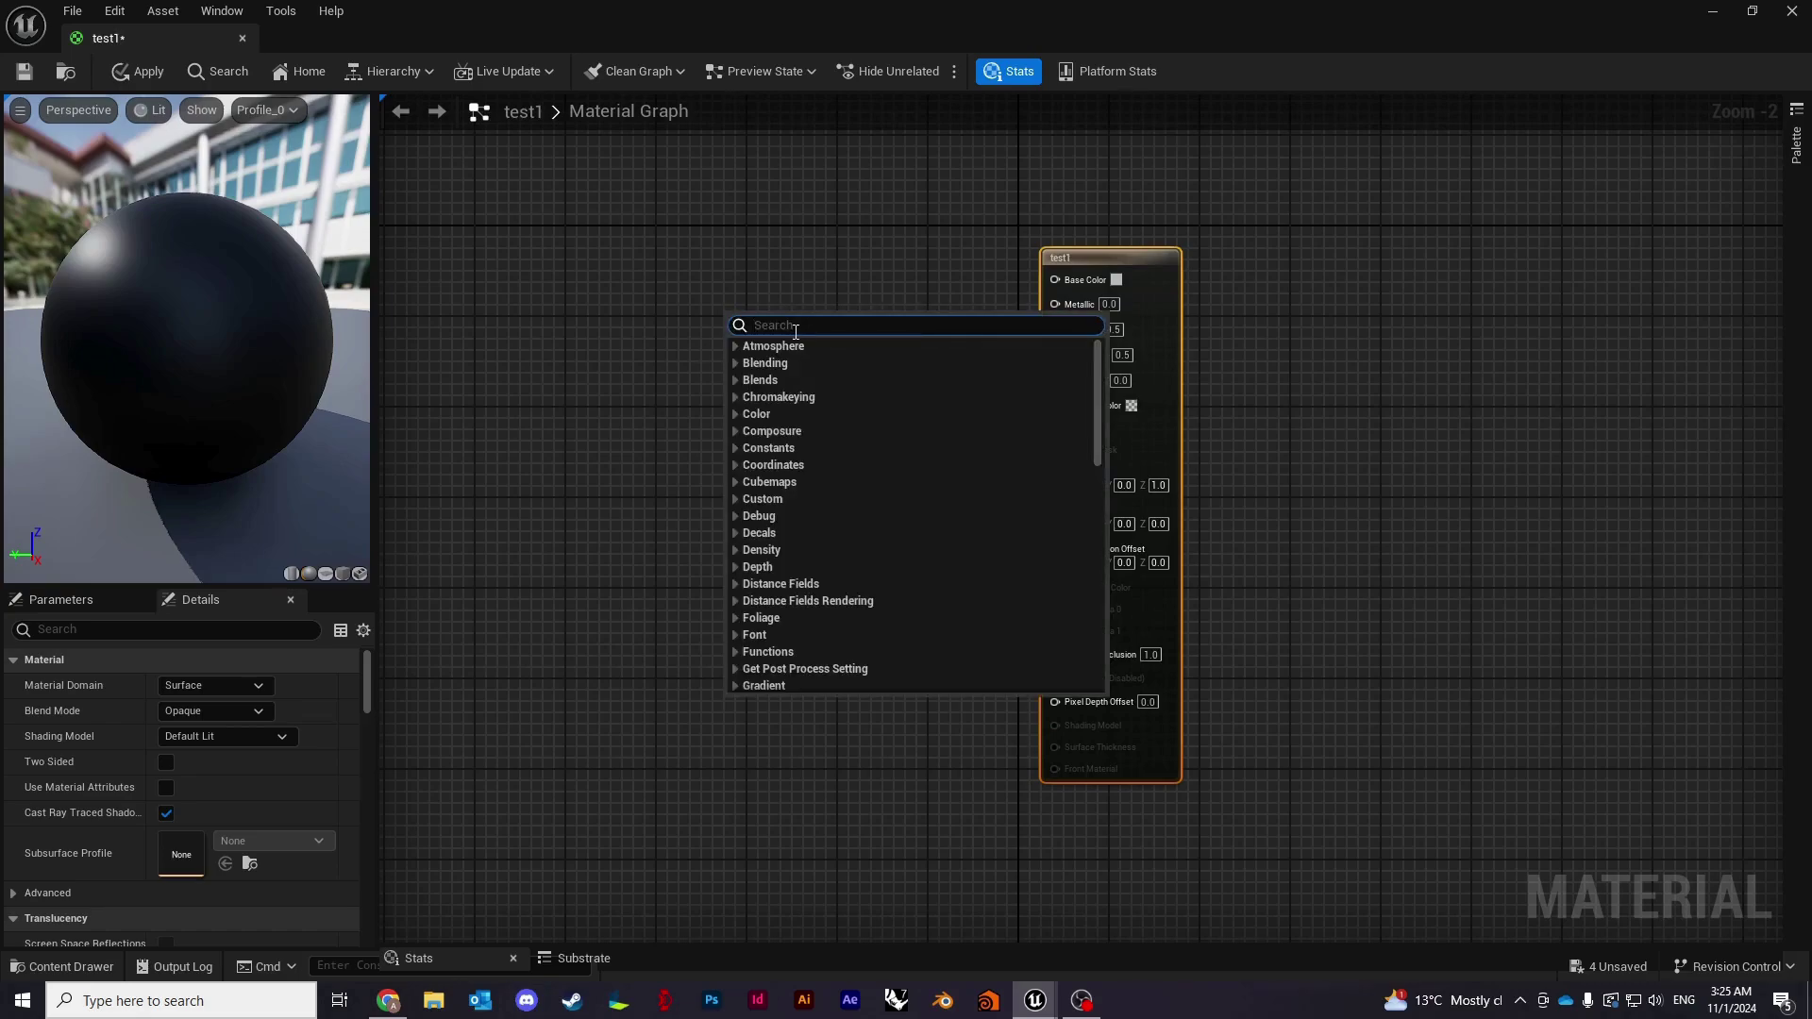
text(consta)
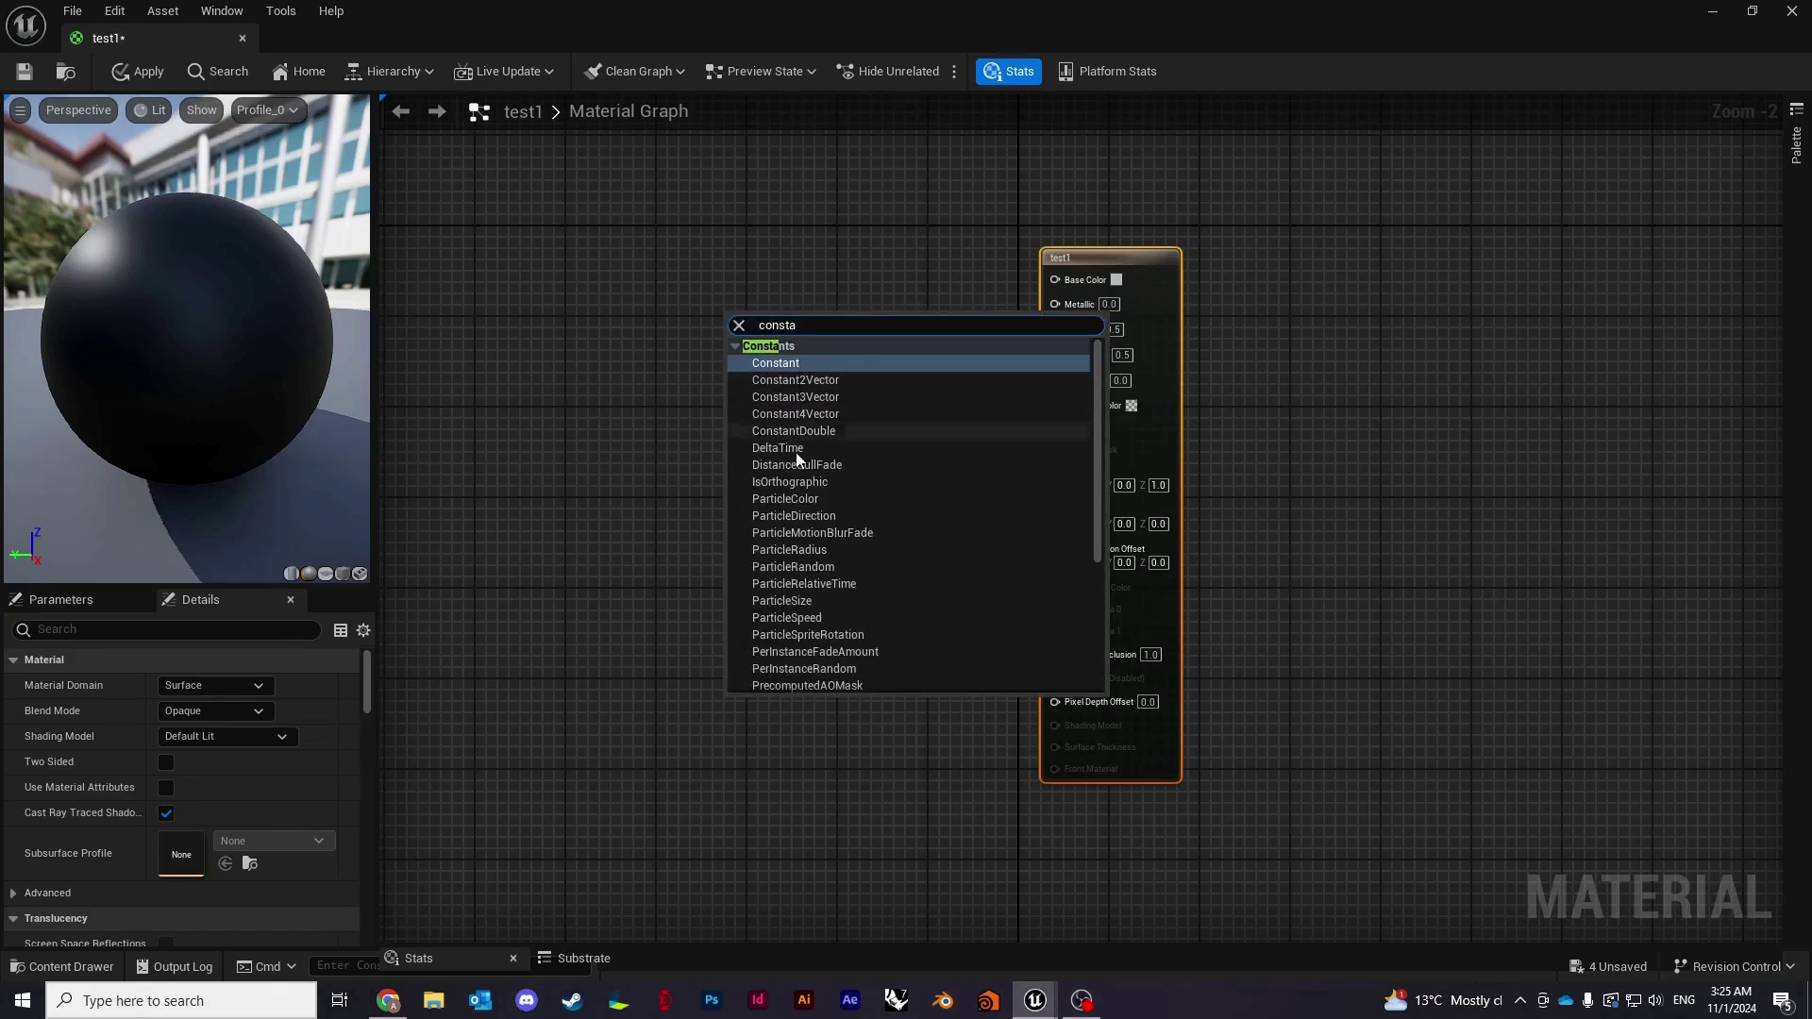
click(787, 364)
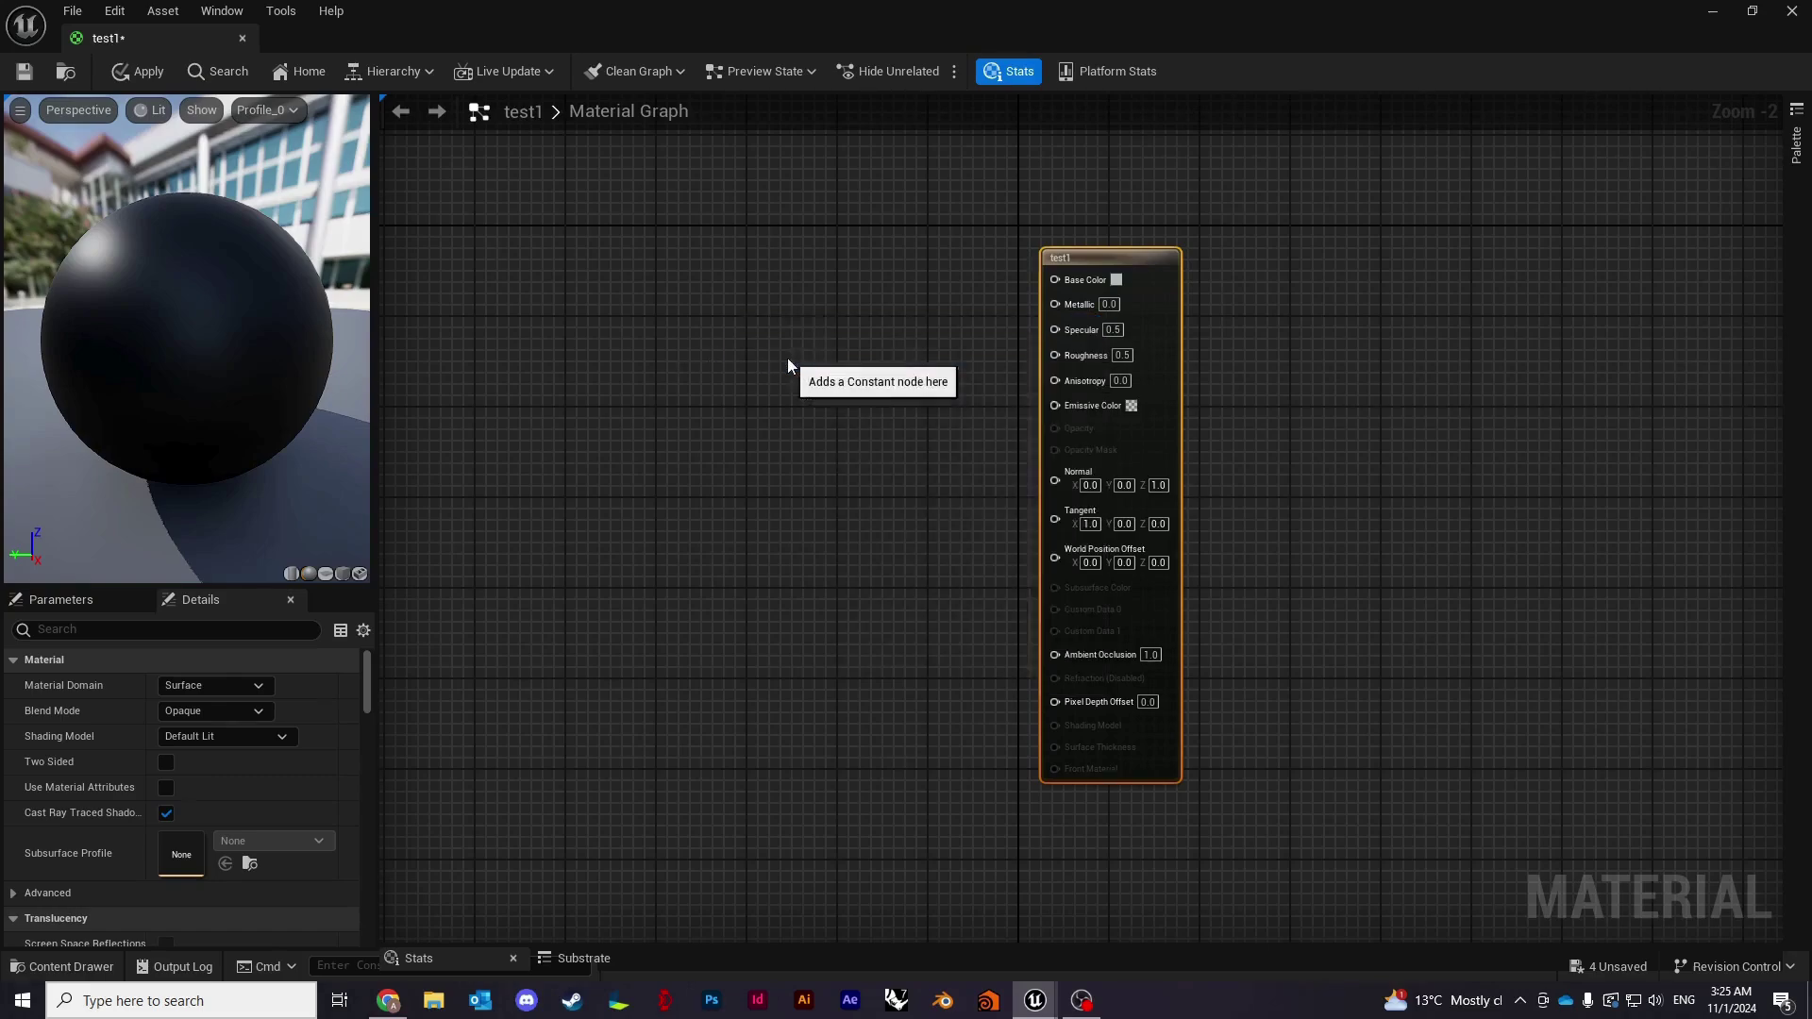
click(776, 467)
click(778, 467)
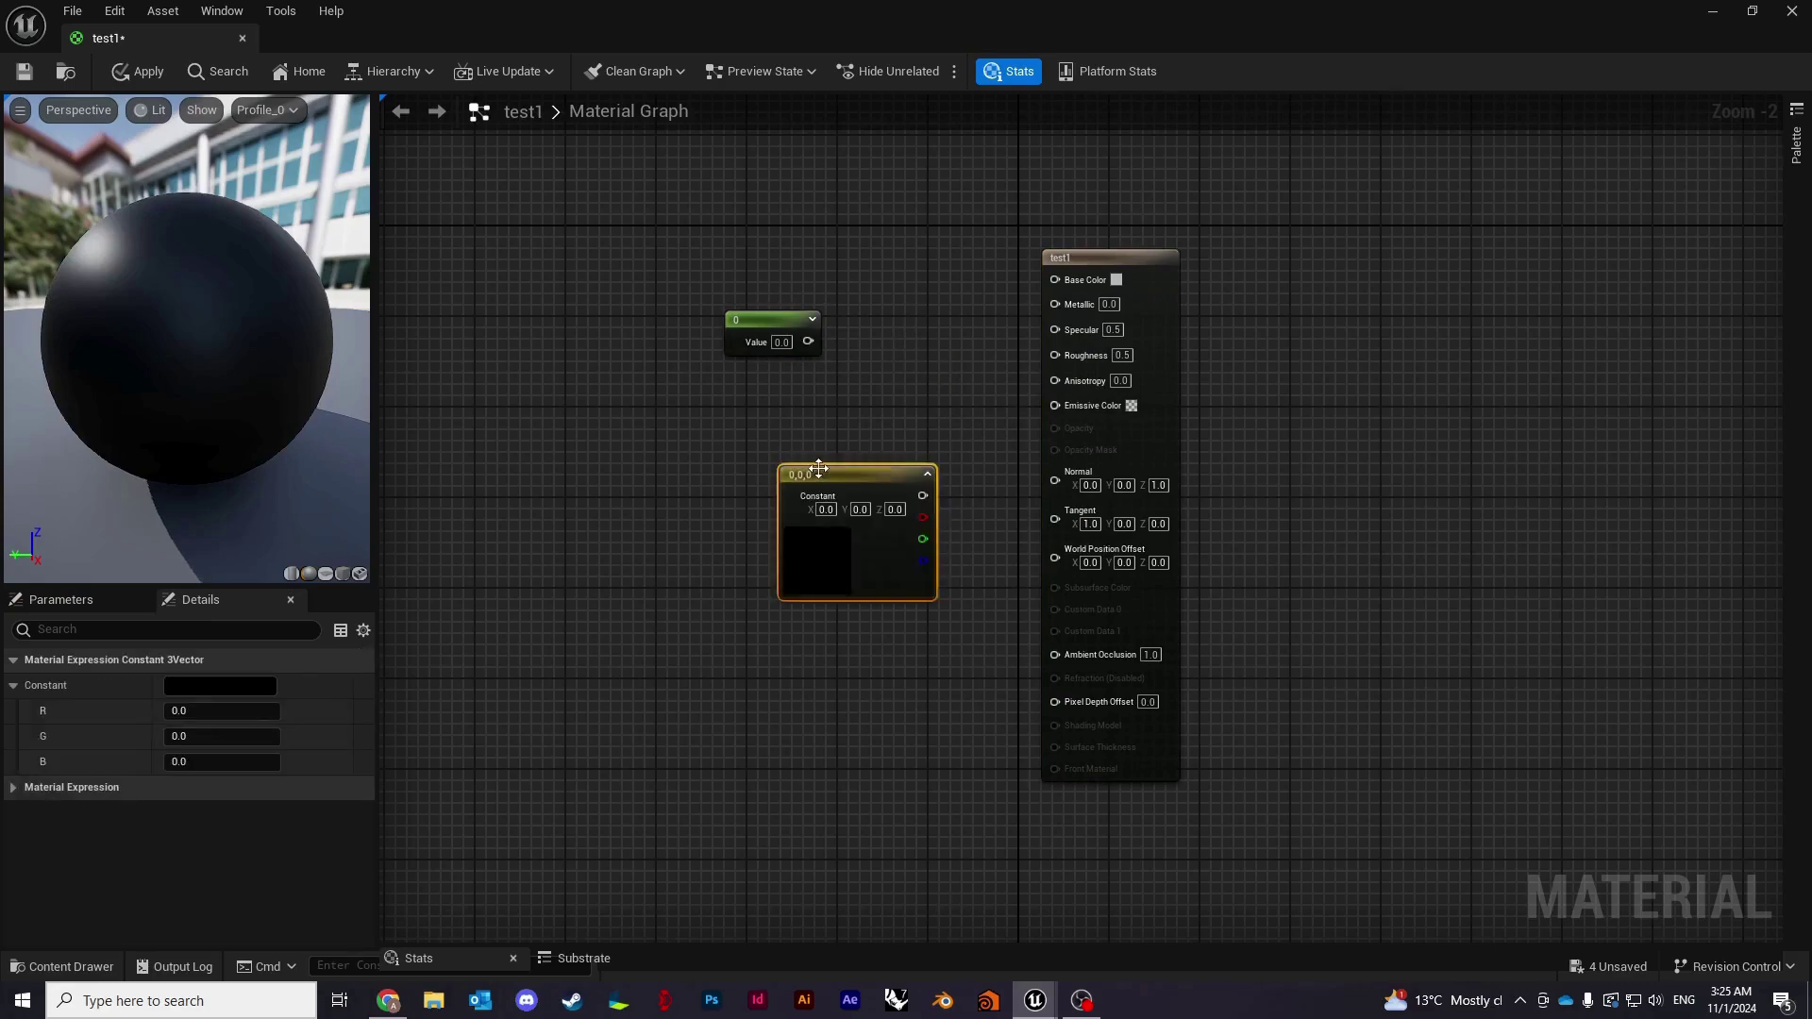
drag(818, 468, 763, 388)
drag(783, 313, 782, 286)
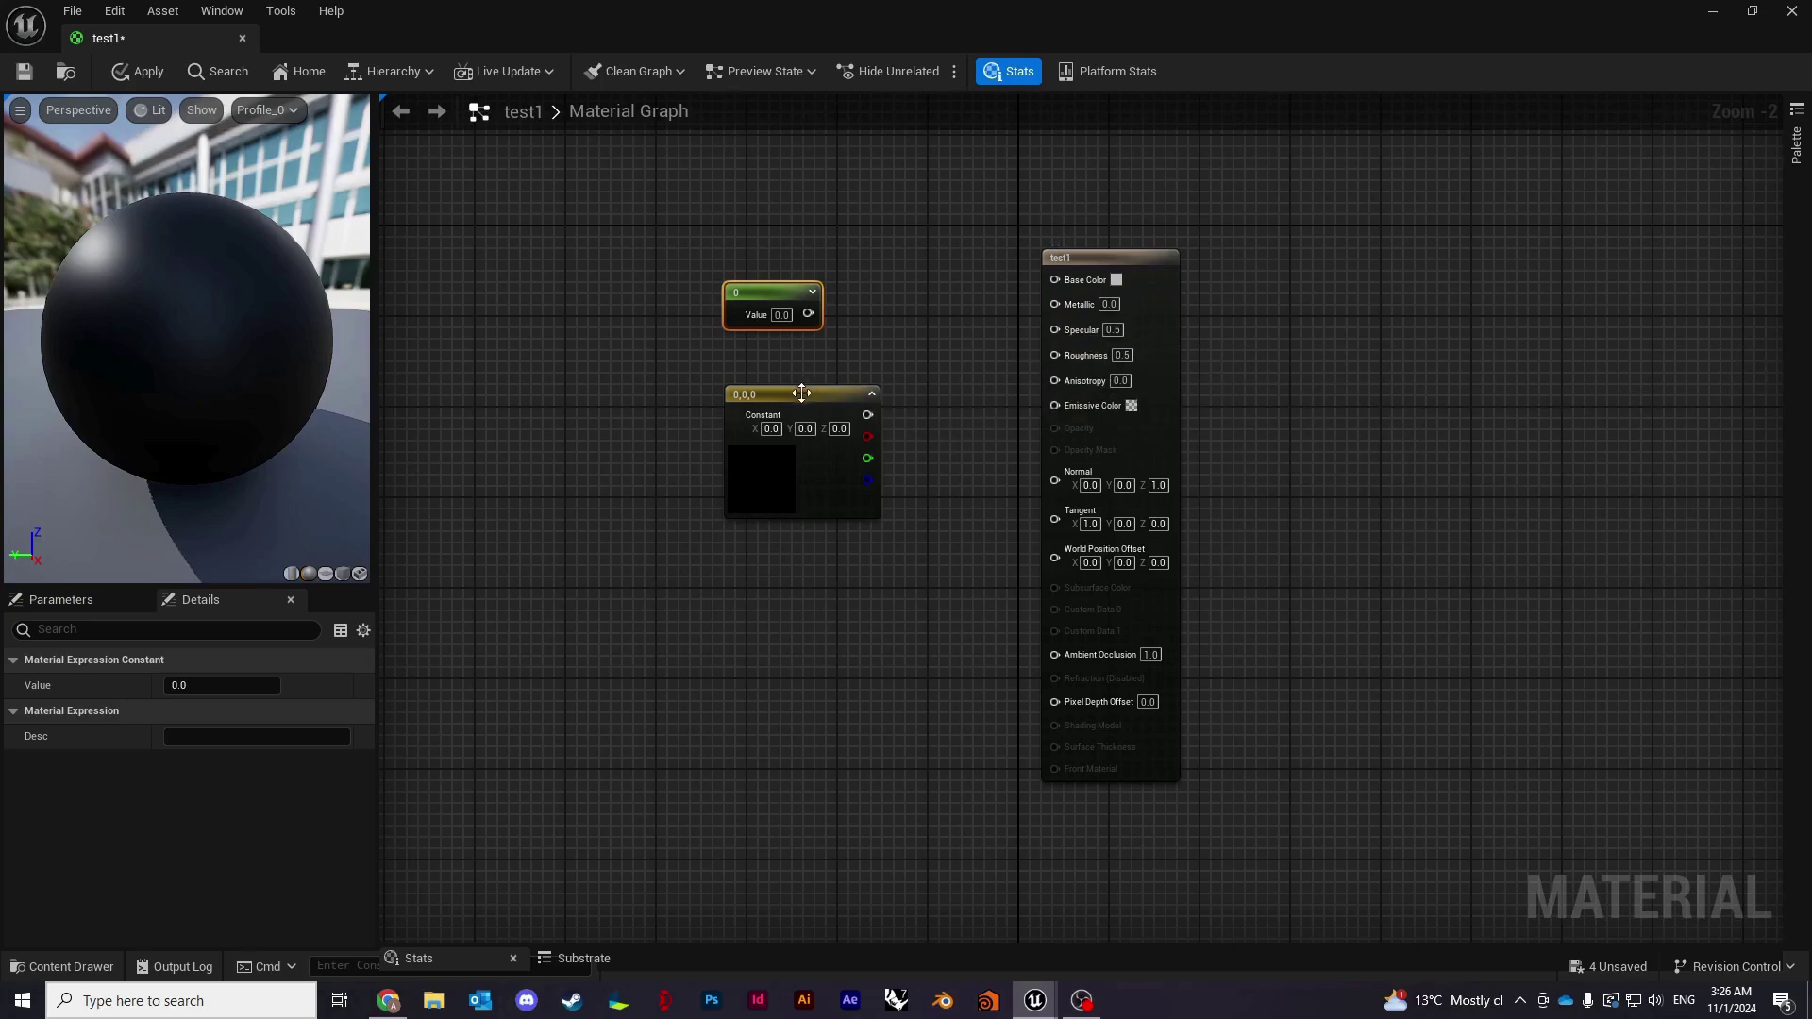
Rearrange the graph so the Constant3Vector node sits at the upper left and the Constant node below it, nearer the result node.
drag(774, 399, 615, 388)
drag(769, 296, 880, 445)
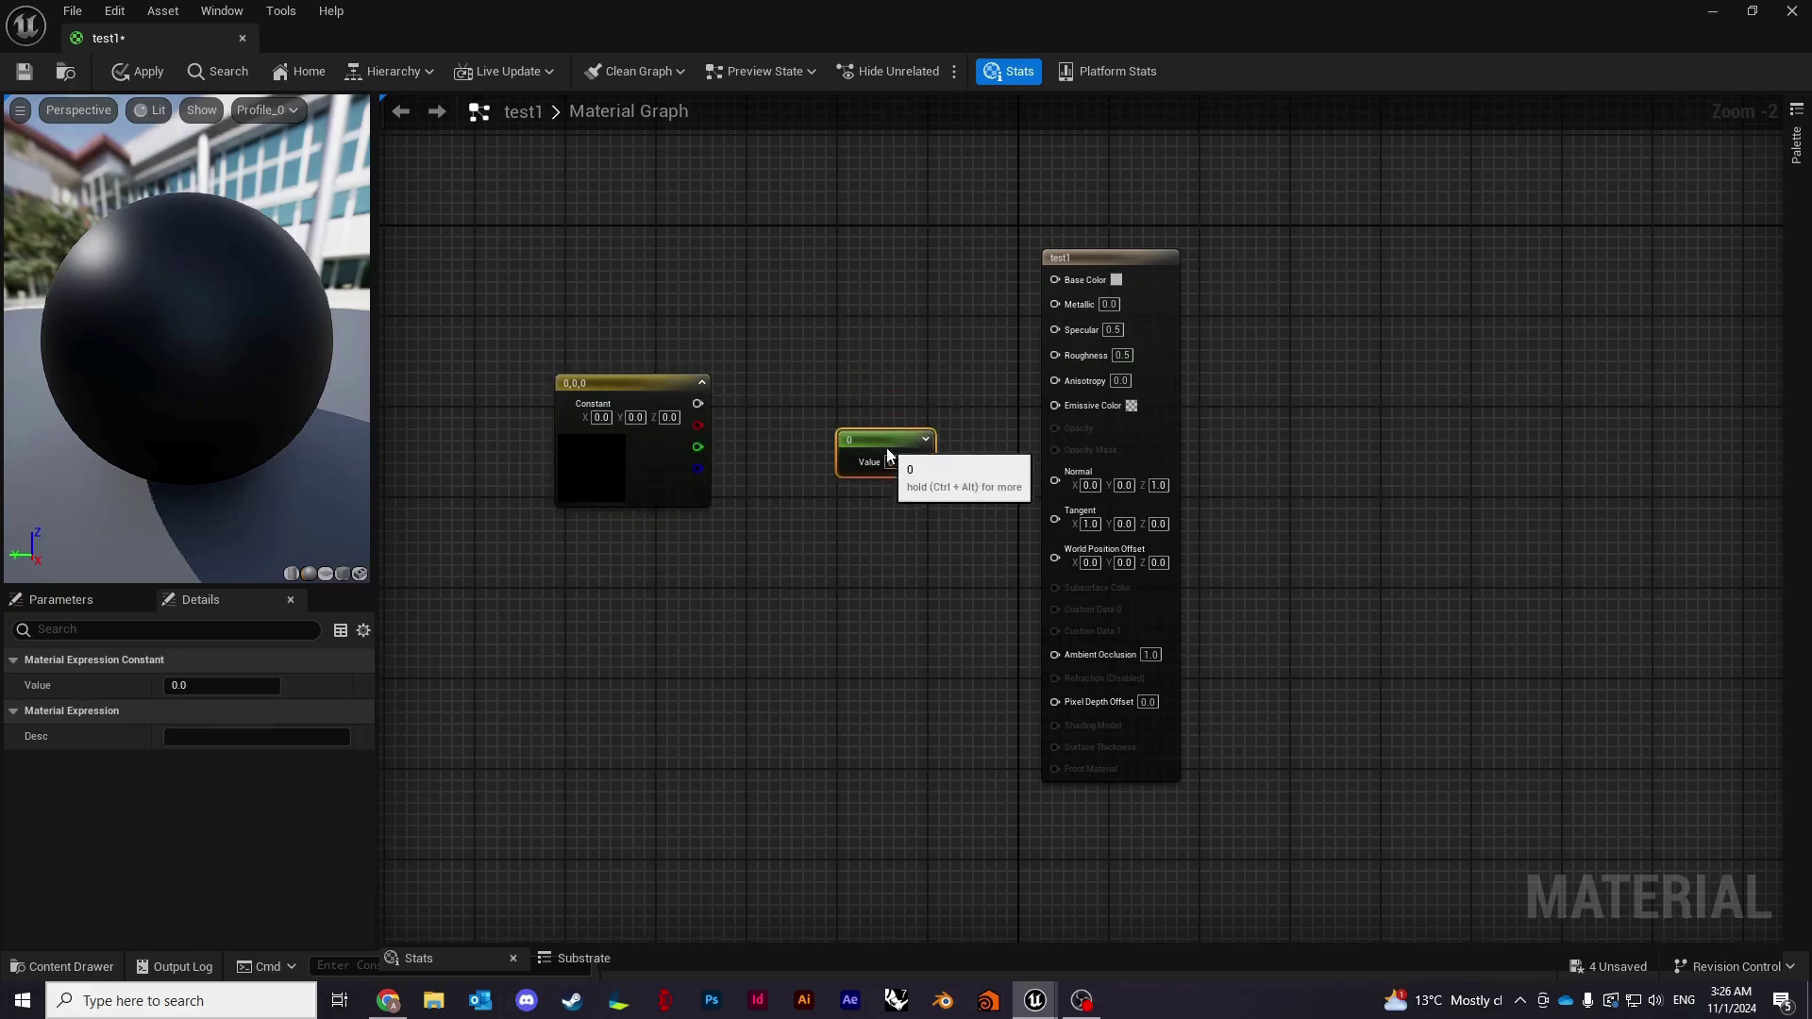
drag(631, 386, 680, 272)
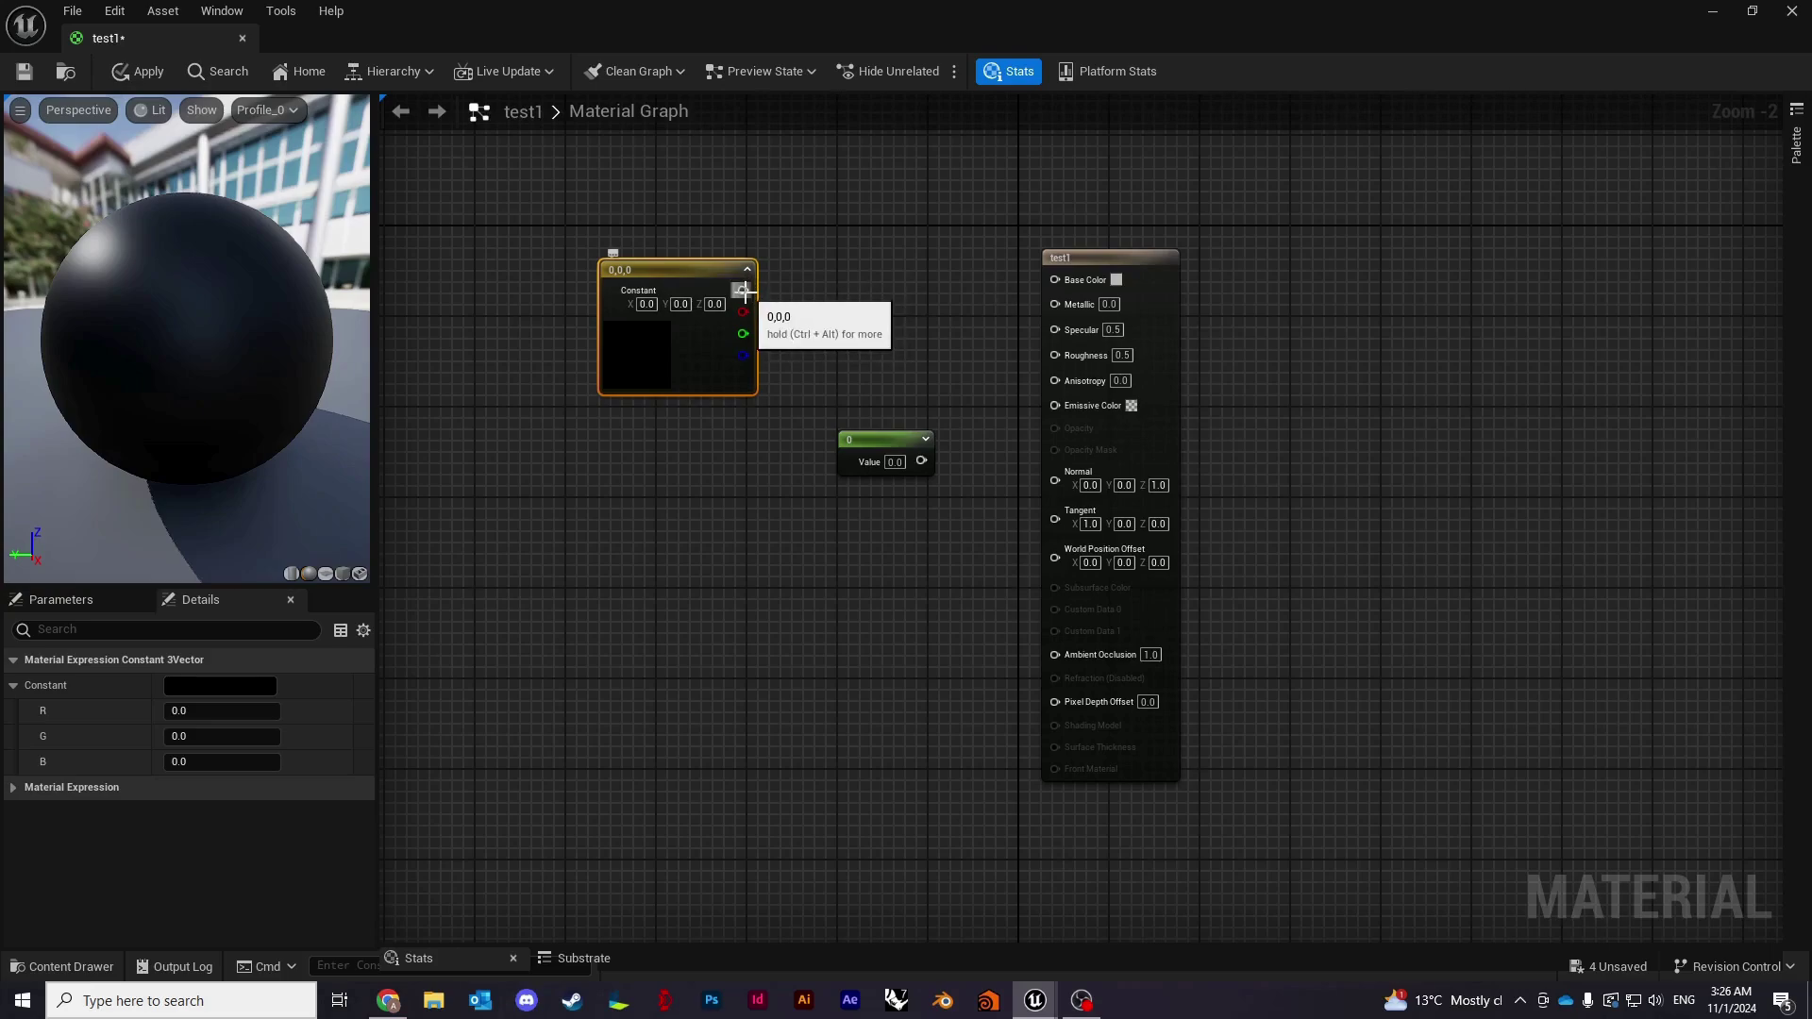
drag(687, 274, 642, 286)
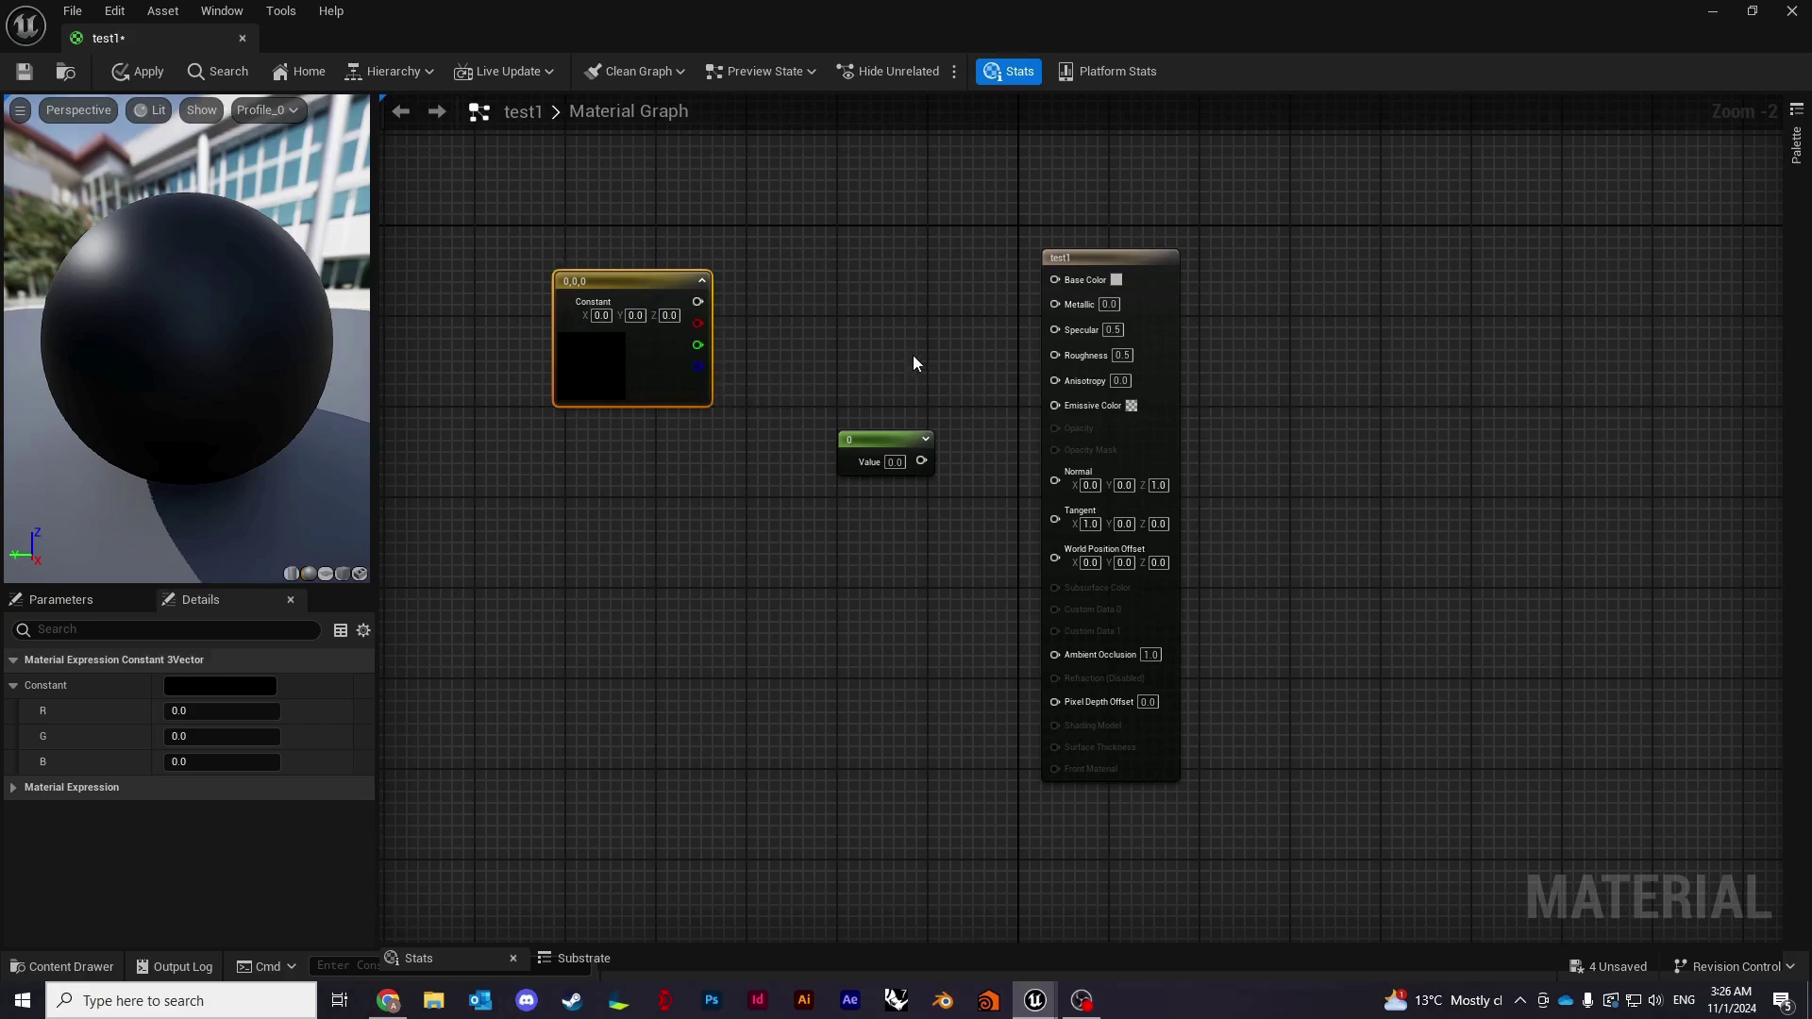
Set the Constant3Vector color to cyan (R 0.0, G 0.960778, B 1.0) and move the node closer to the result node.
double_click(607, 383)
click(637, 543)
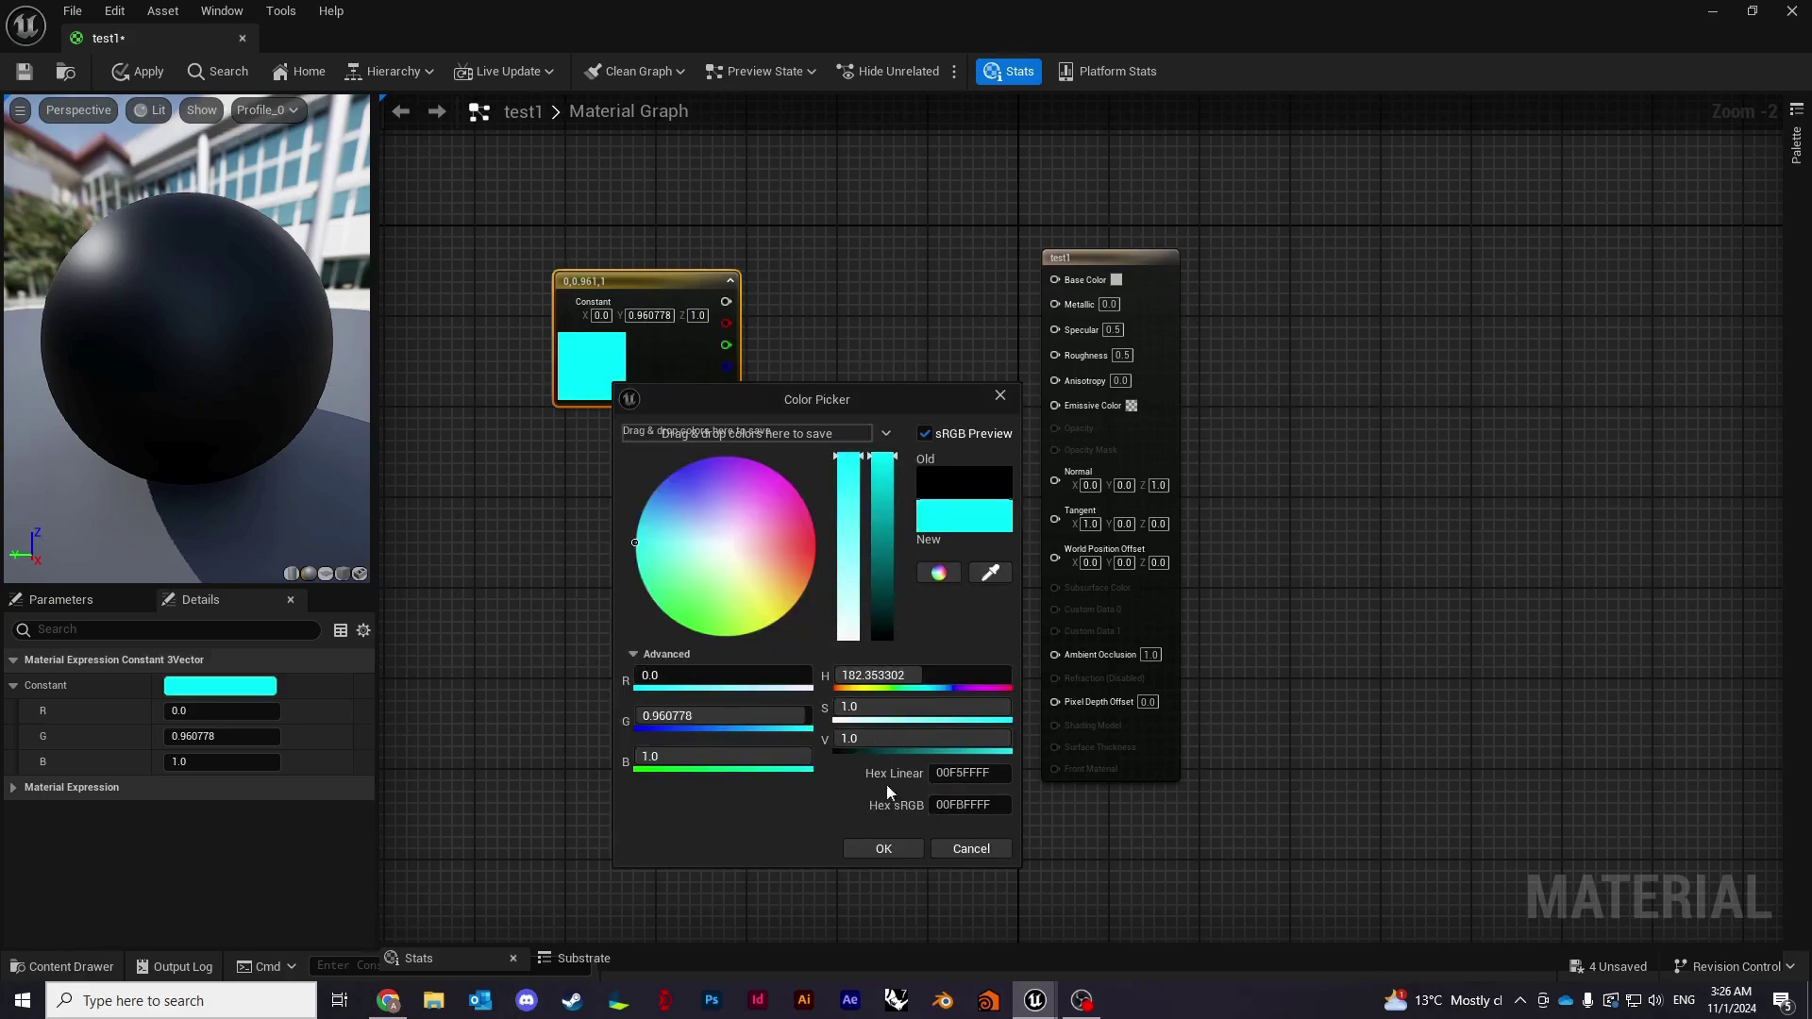
click(884, 849)
drag(646, 287, 770, 287)
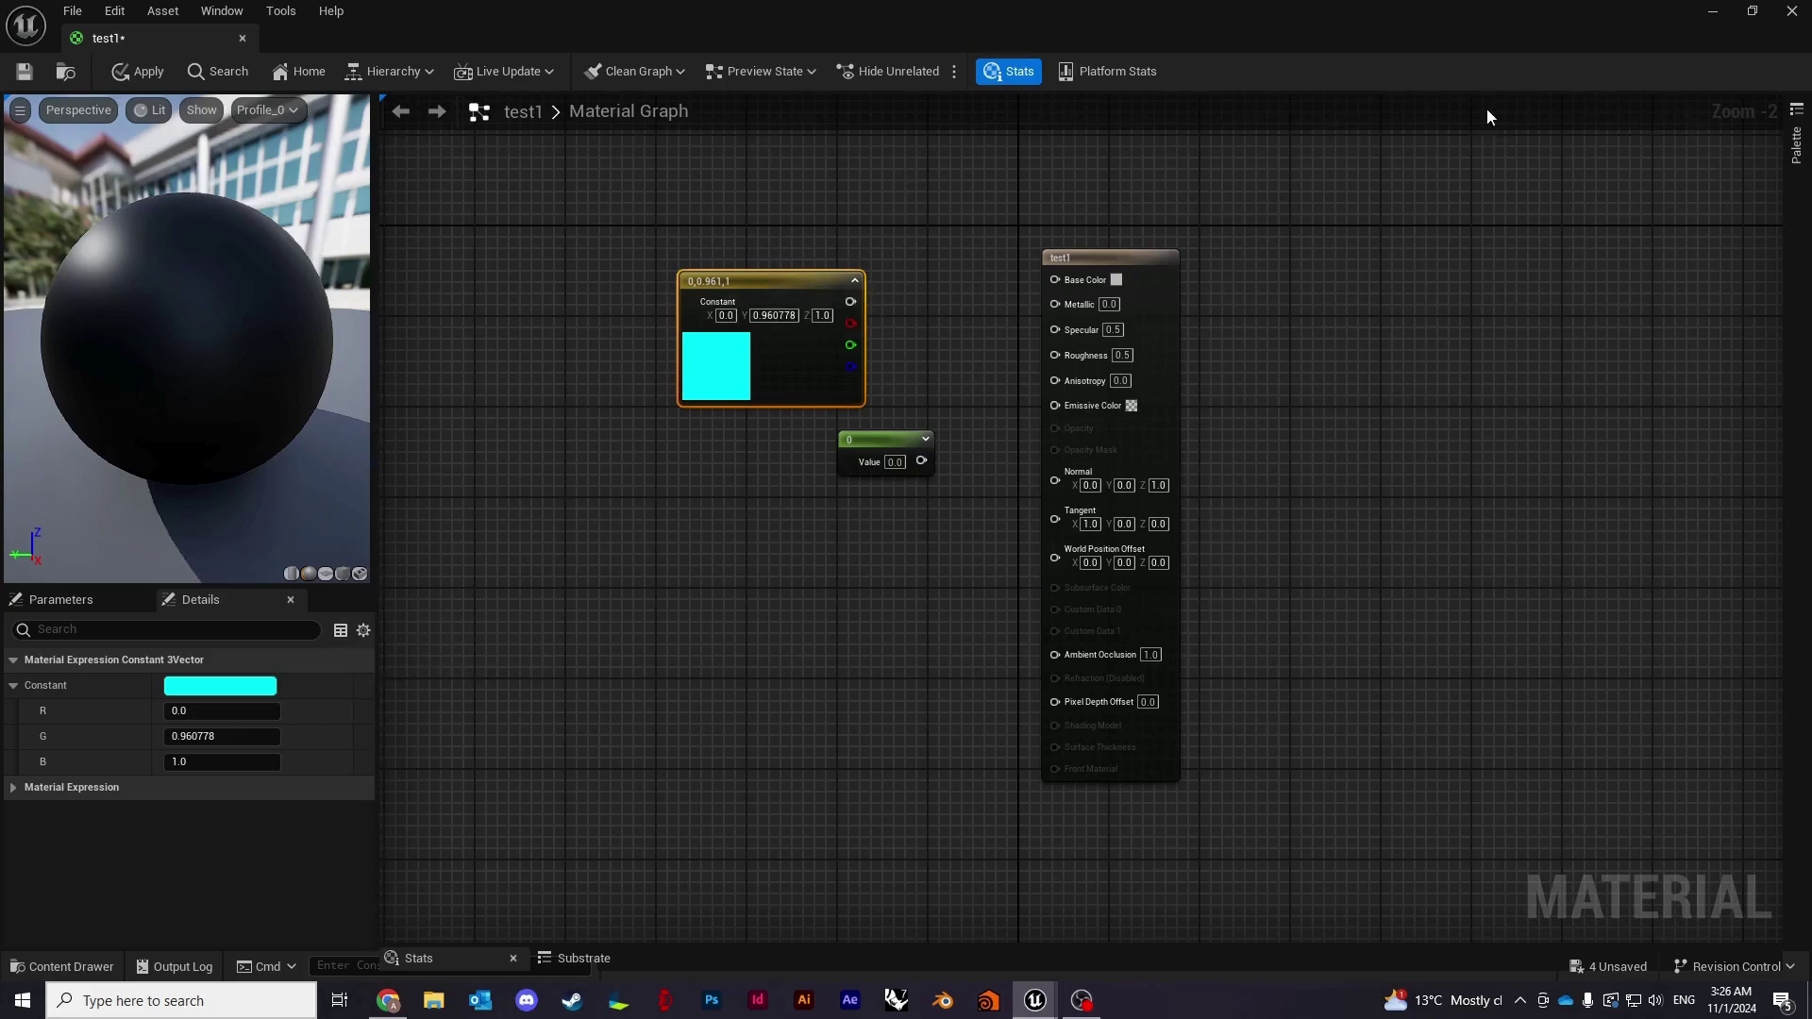
Shrink the material editor to reveal the level, and apply the test1 material to the preview mesh.
click(1746, 17)
click(66, 966)
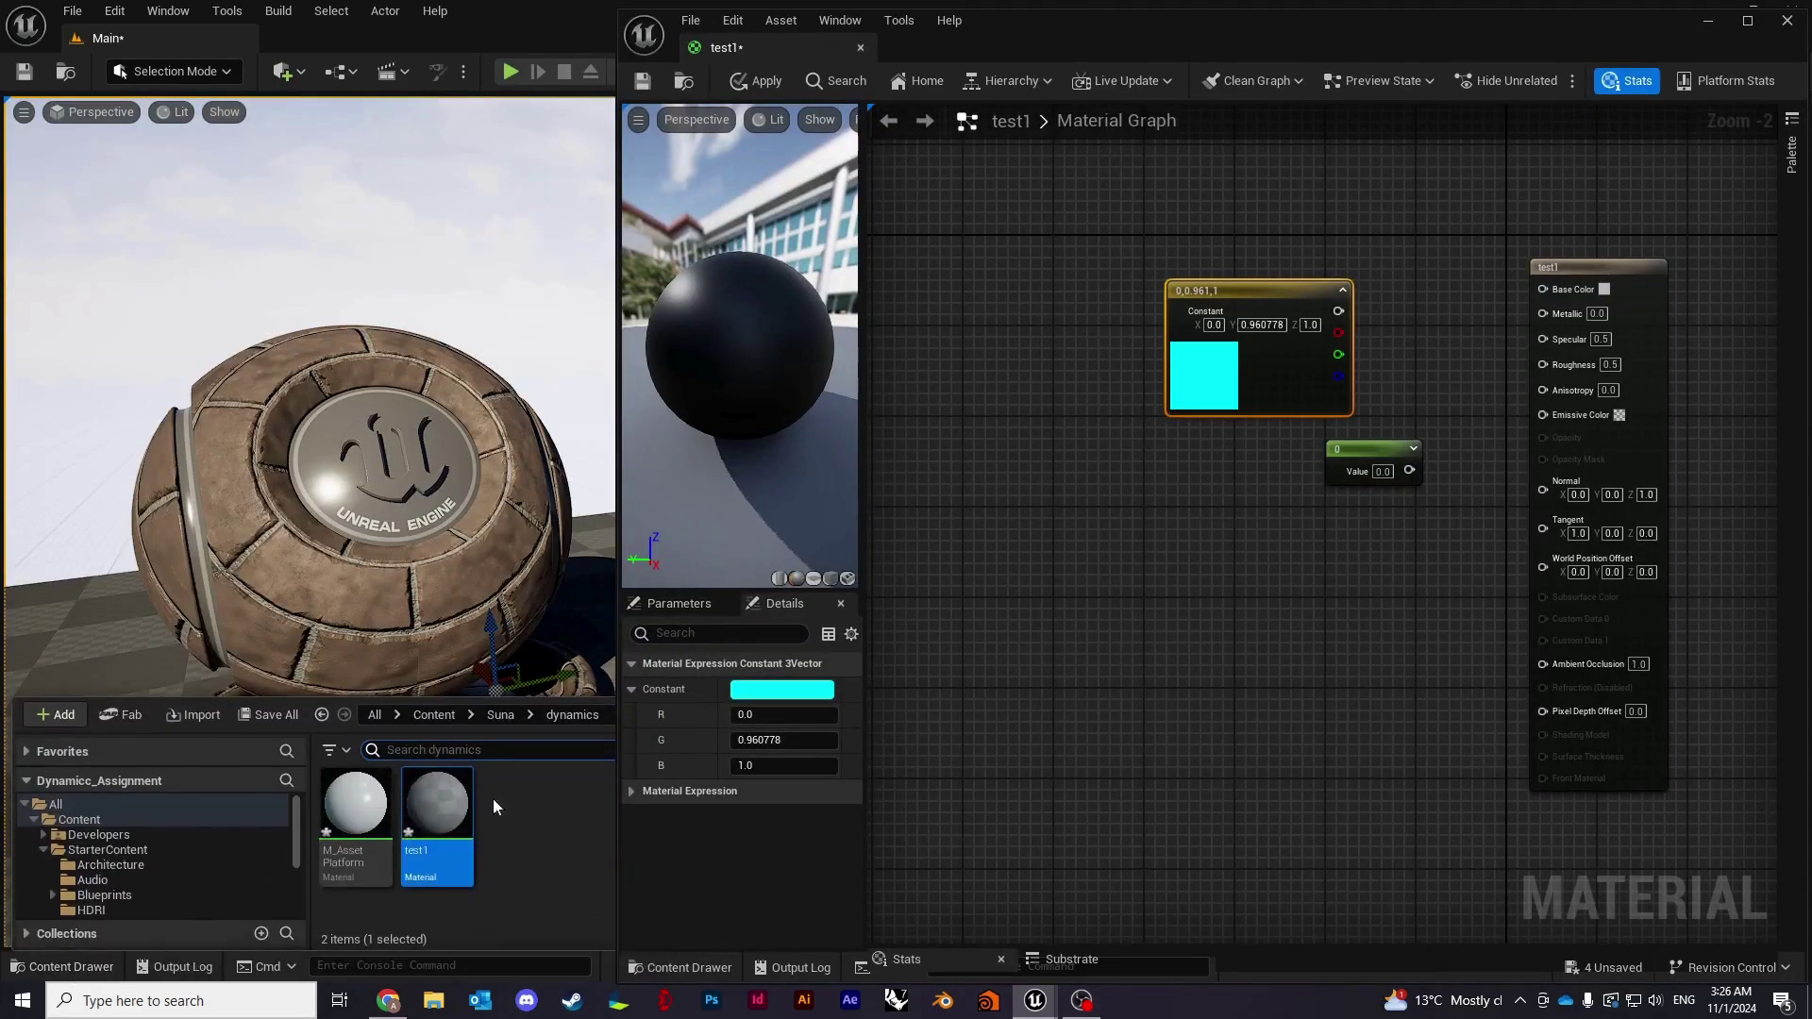
drag(427, 815, 302, 602)
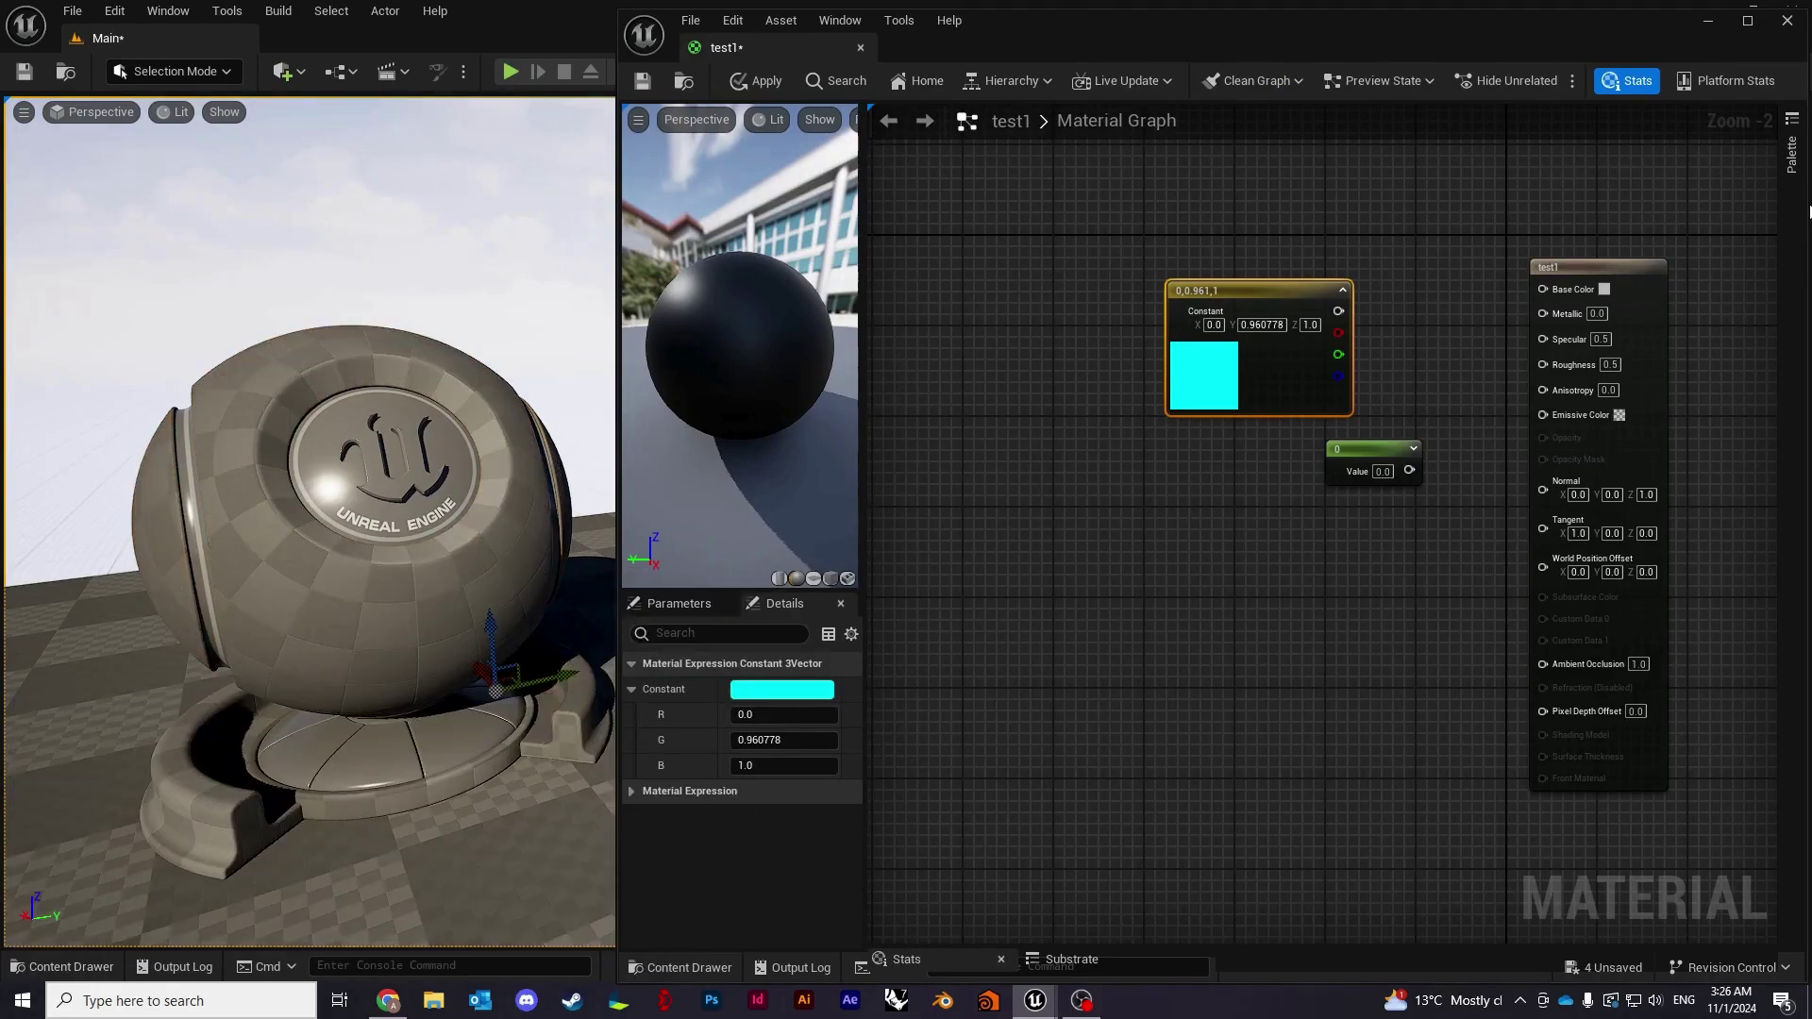
Check which materials are assigned to the preview mesh in the level, and look up test1 among the project's assets.
drag(1809, 210, 1508, 209)
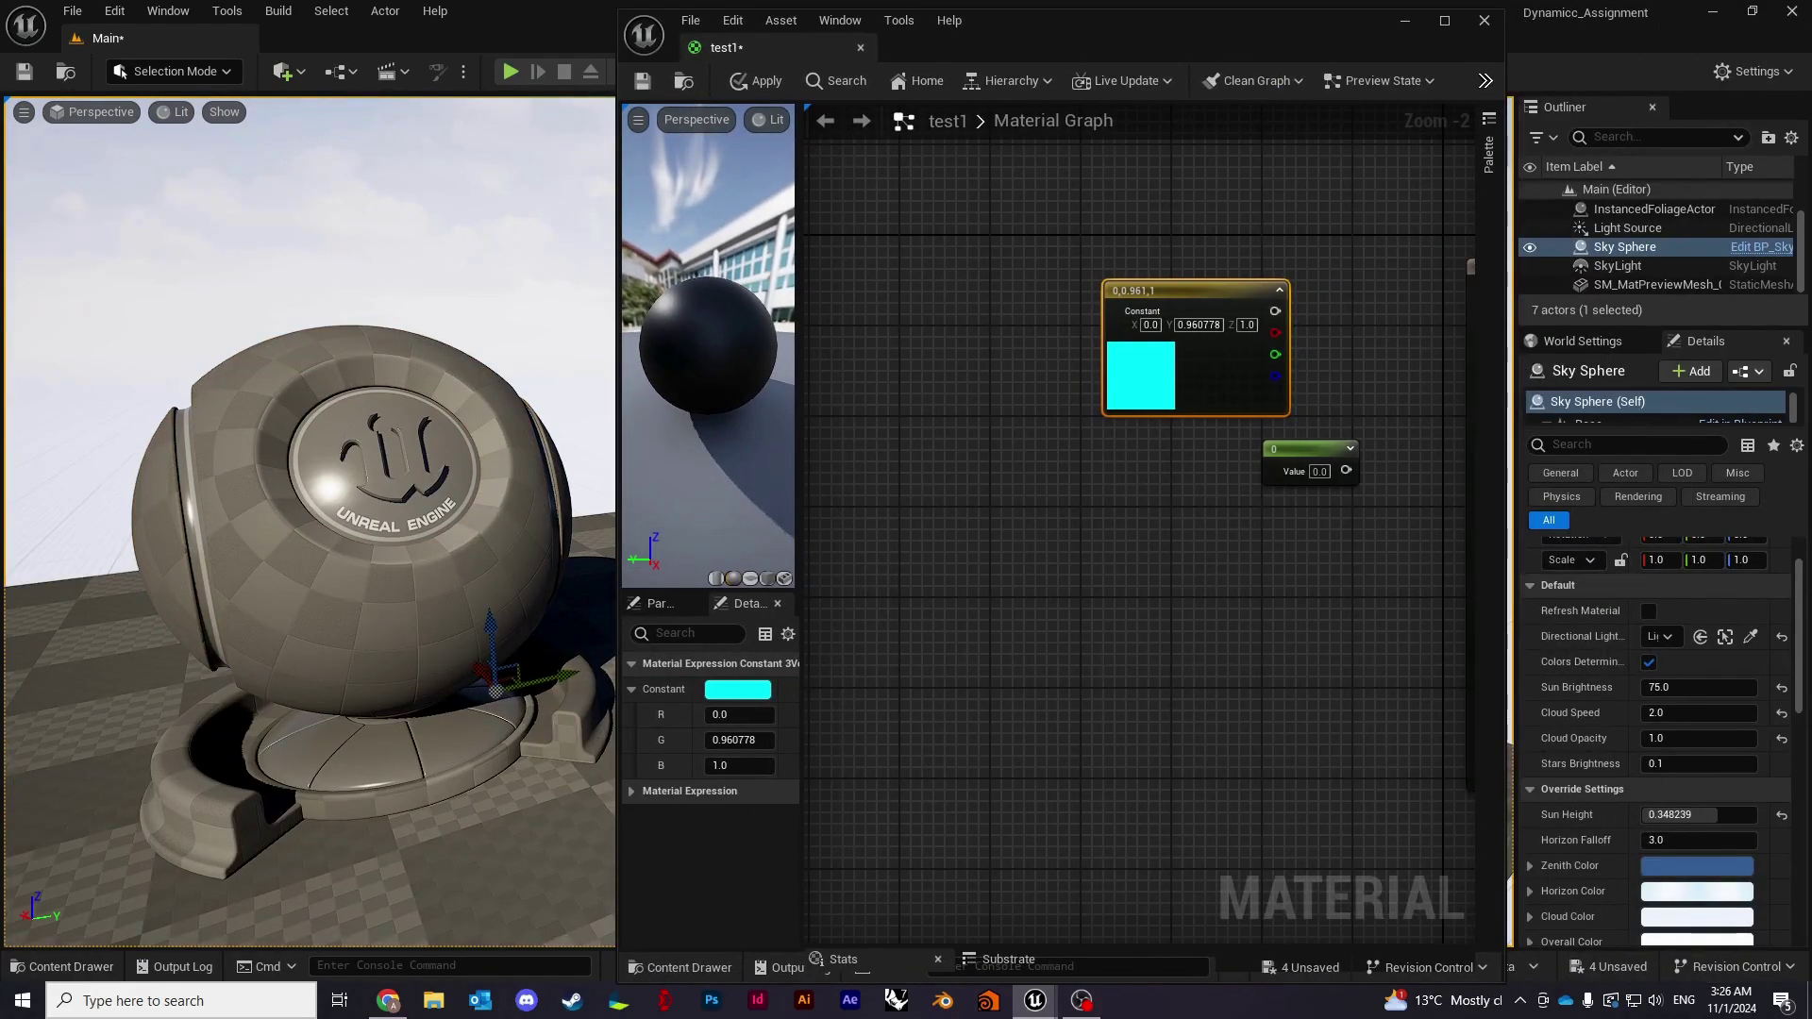
click(361, 633)
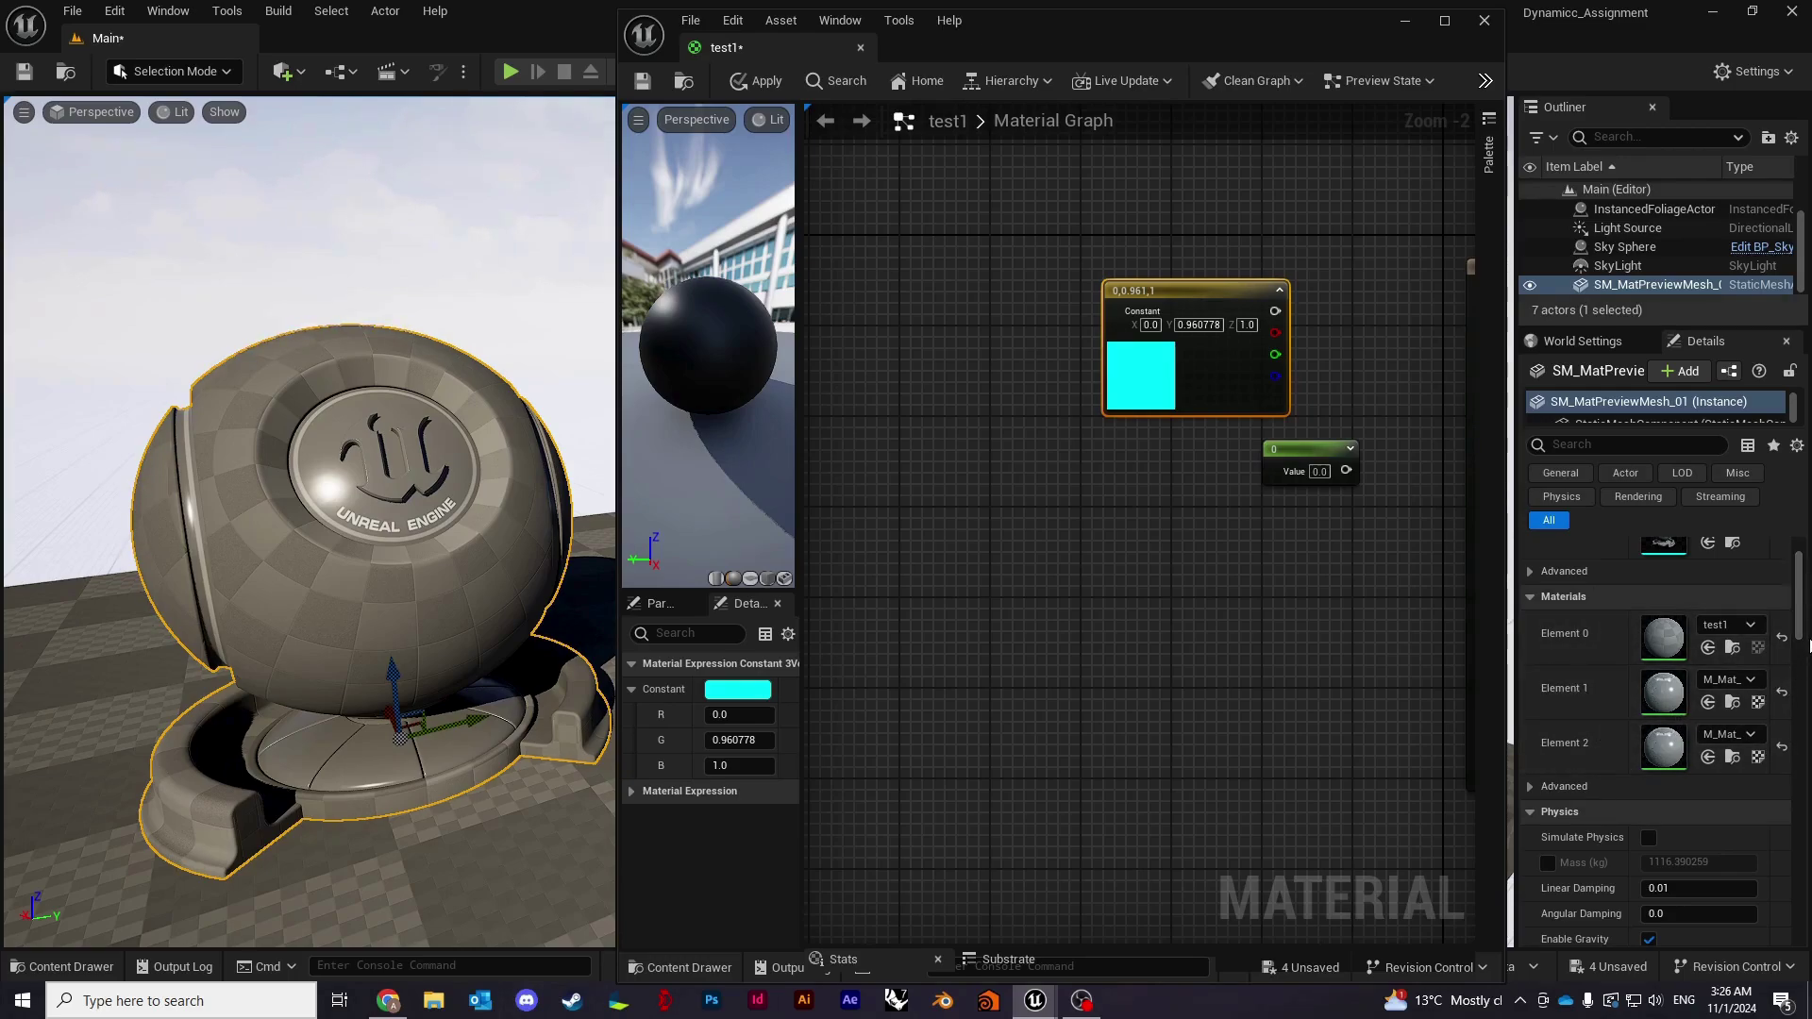
scroll(1793, 651, up, 1)
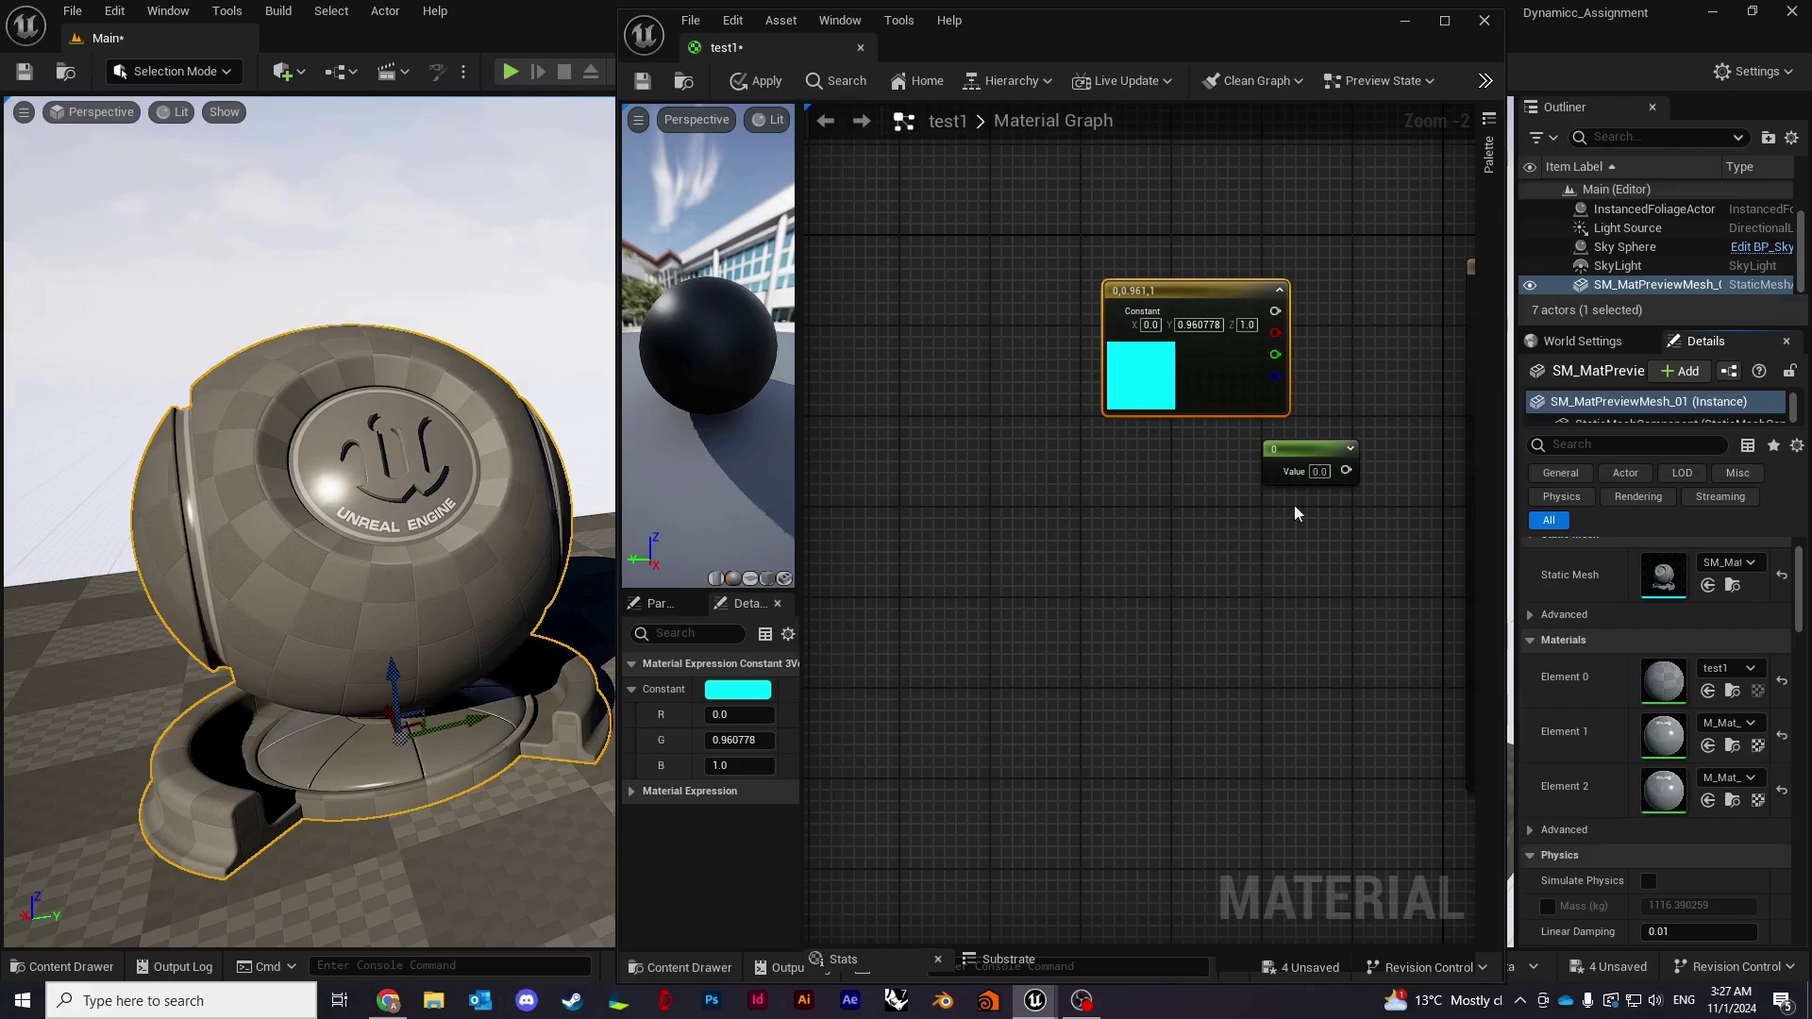
click(1445, 21)
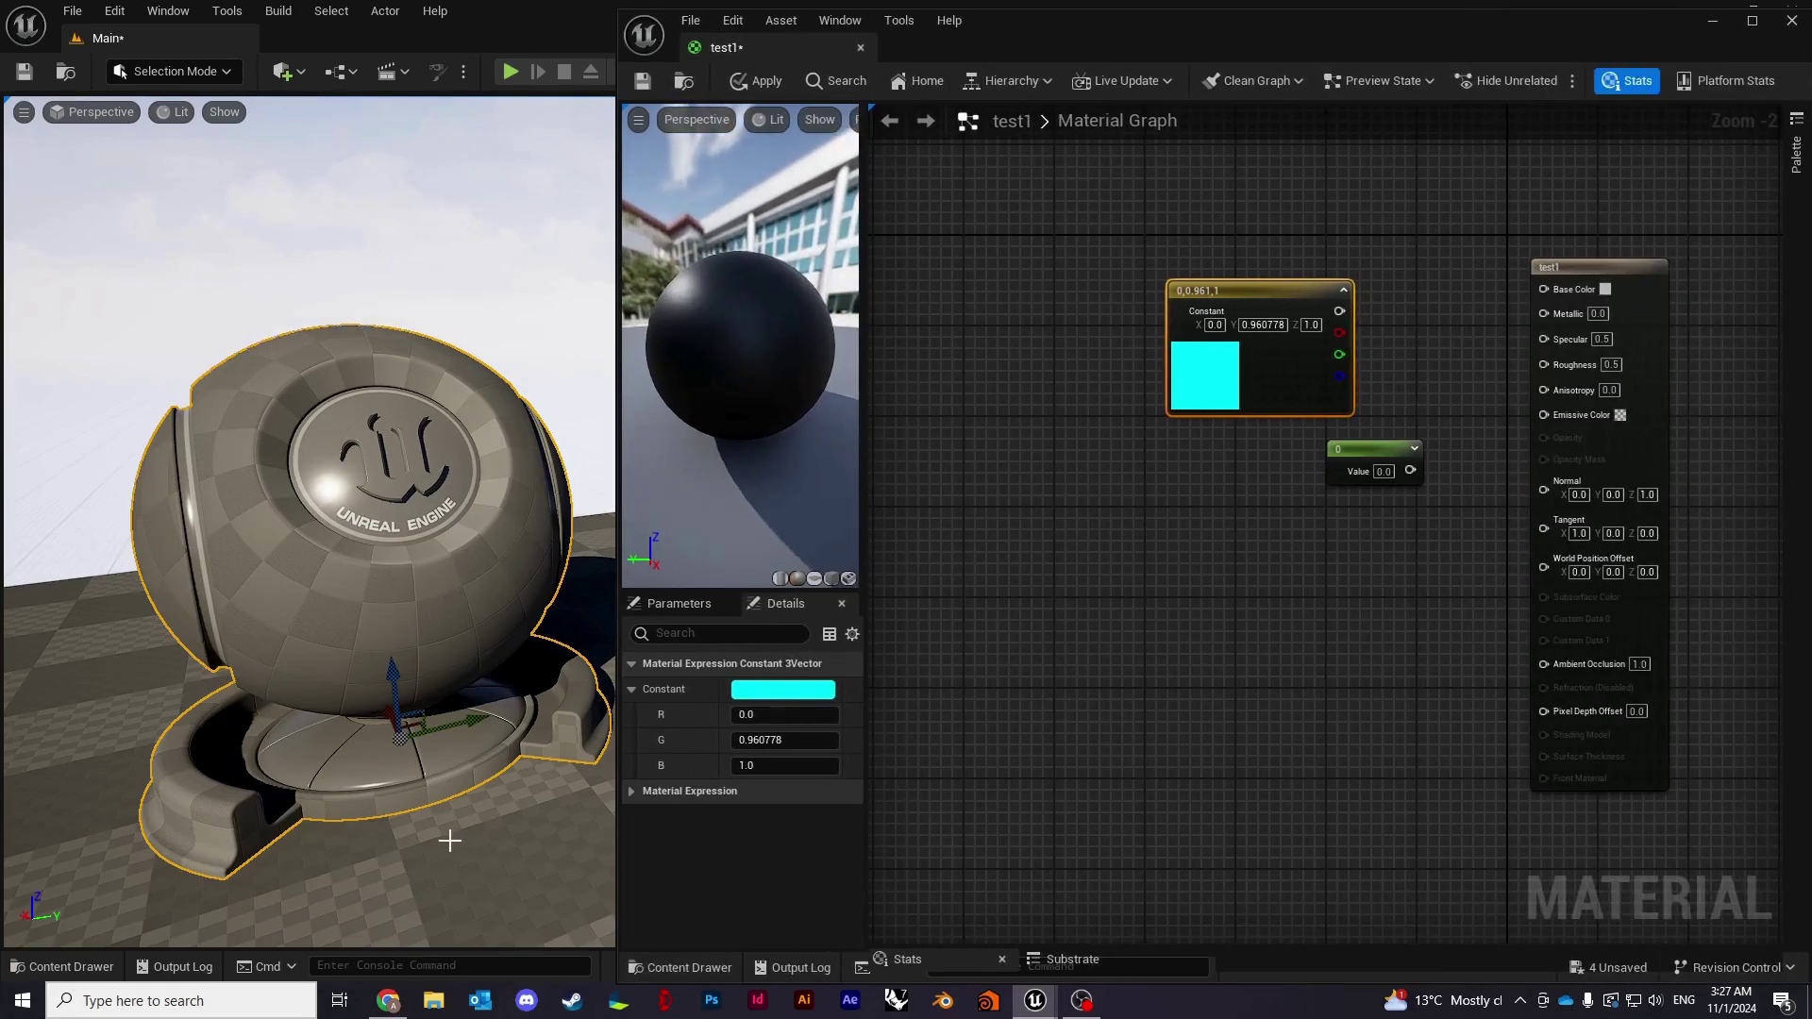
click(62, 966)
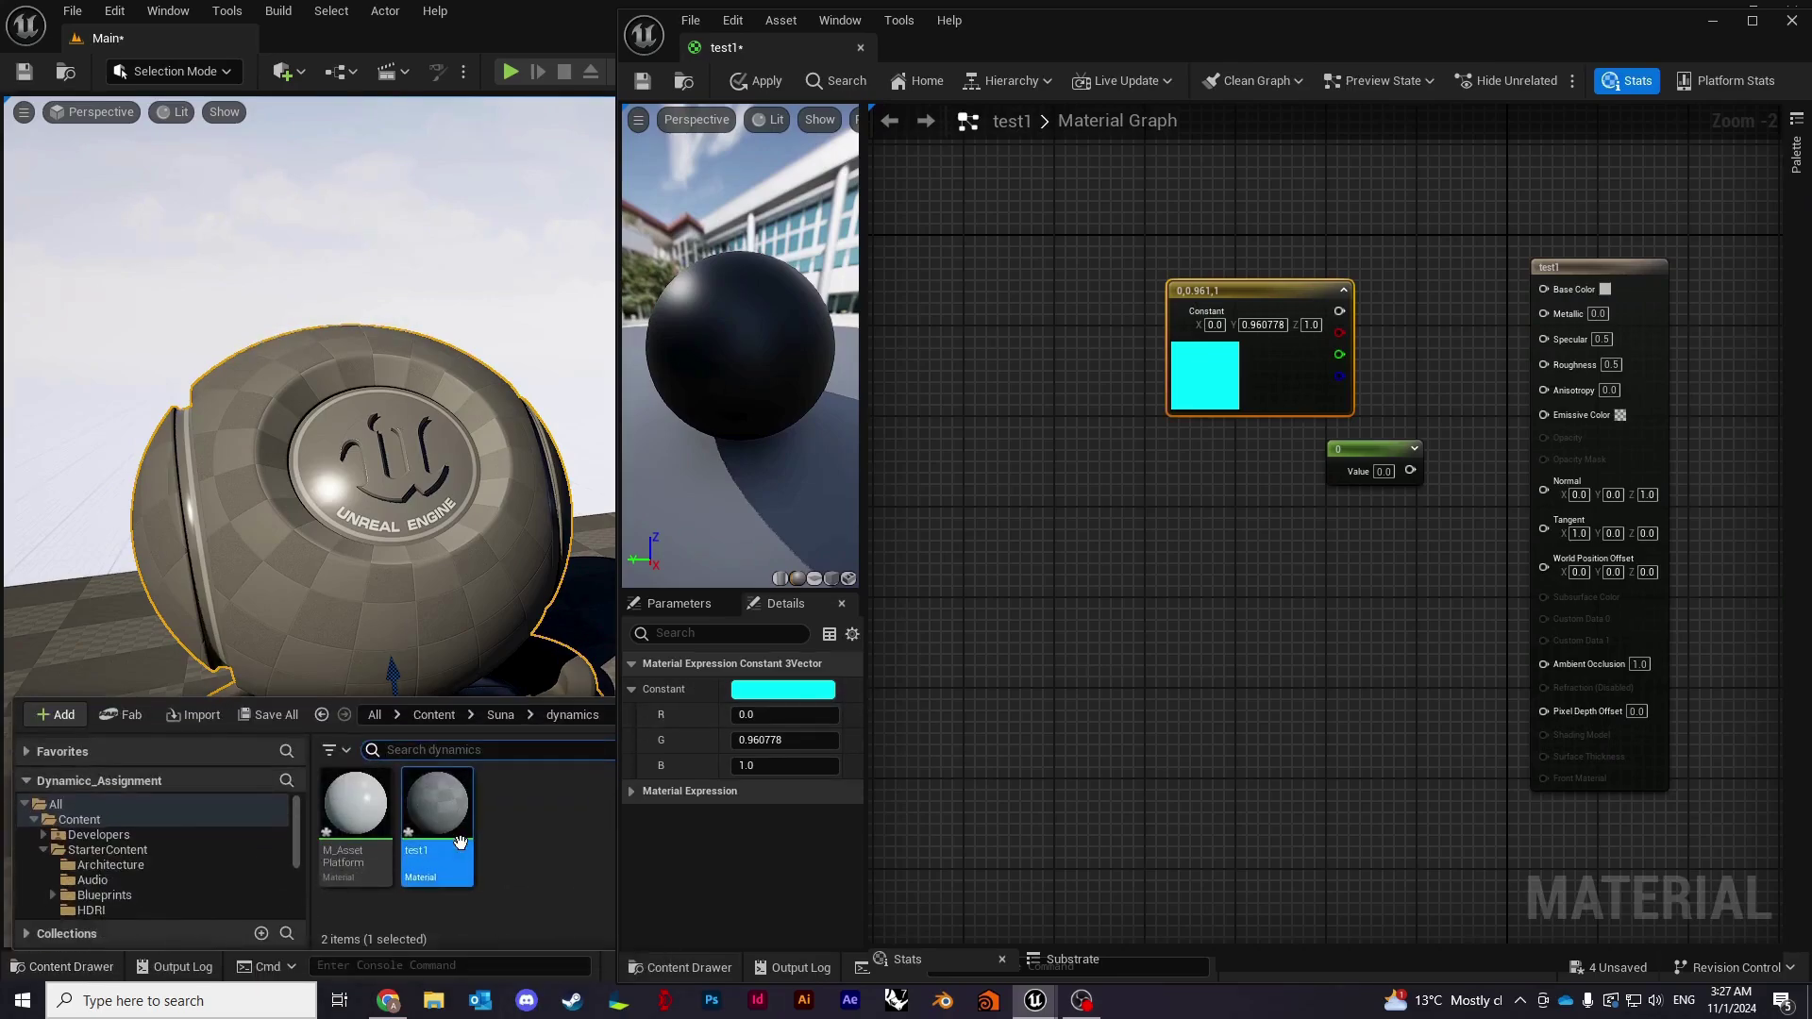
click(63, 966)
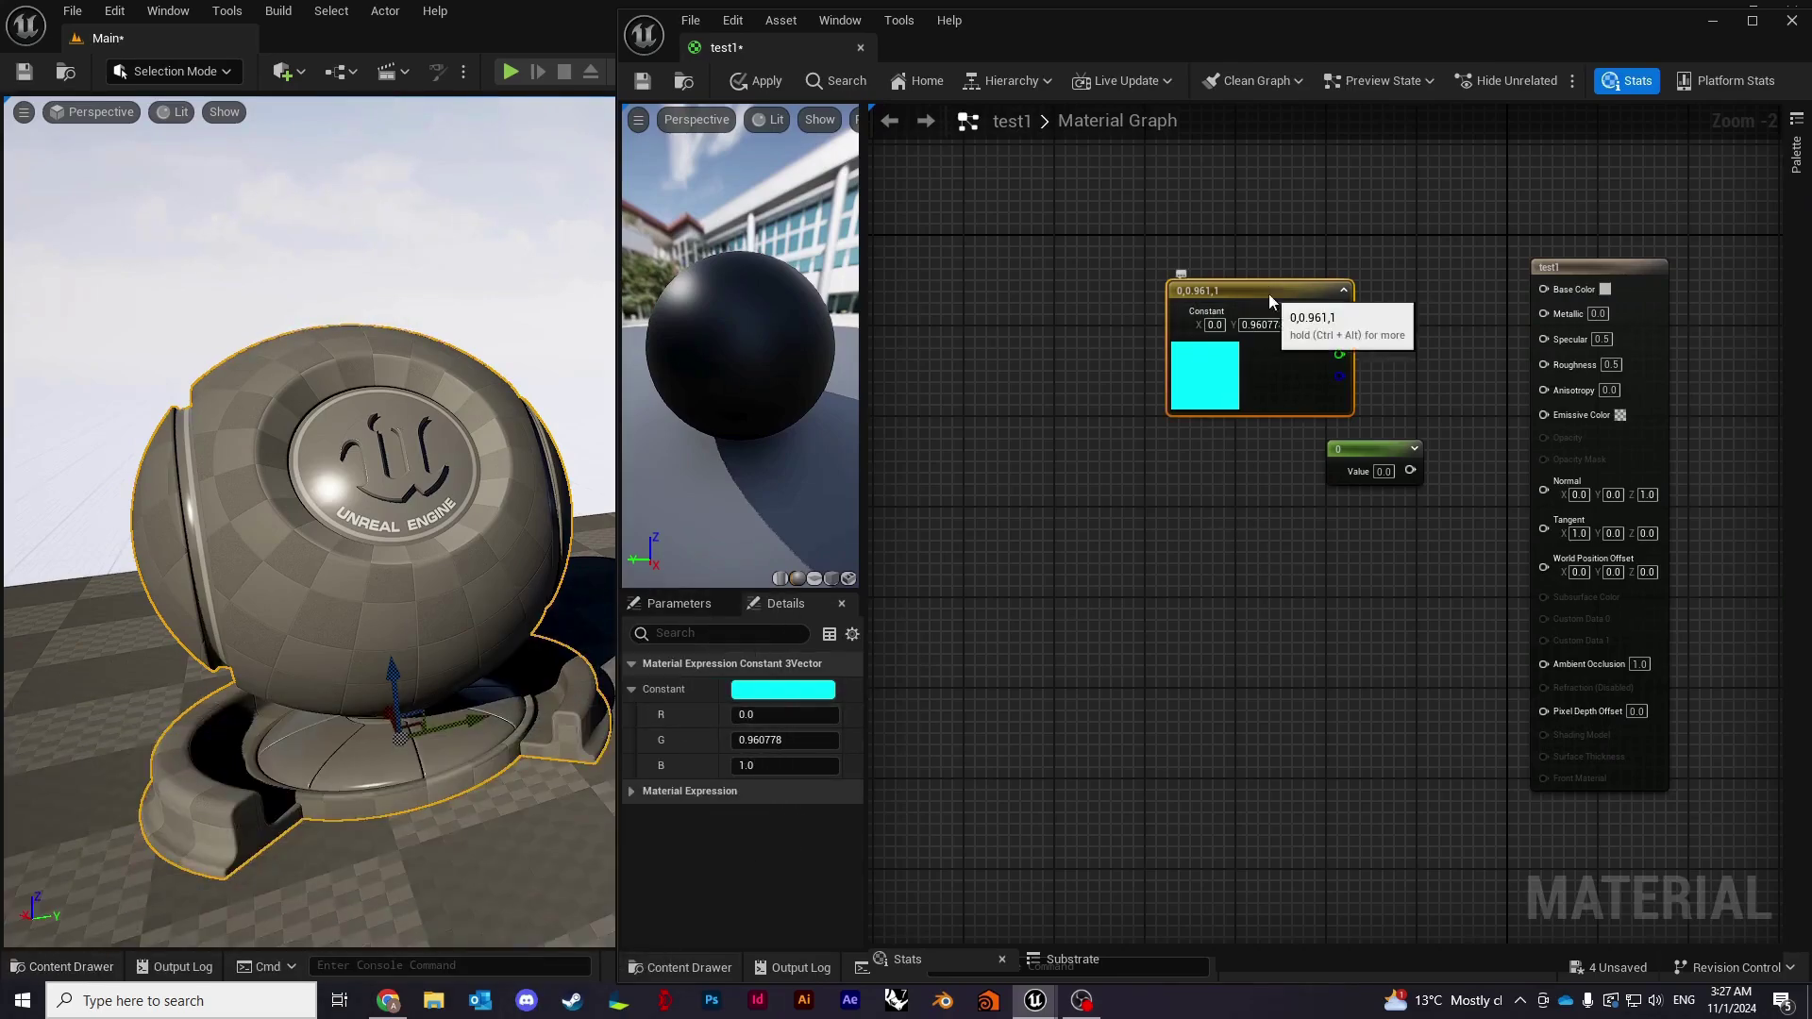
Connect the cyan Constant3Vector to Base Color, line up the nodes, and apply the material to the level.
drag(1269, 293, 1131, 270)
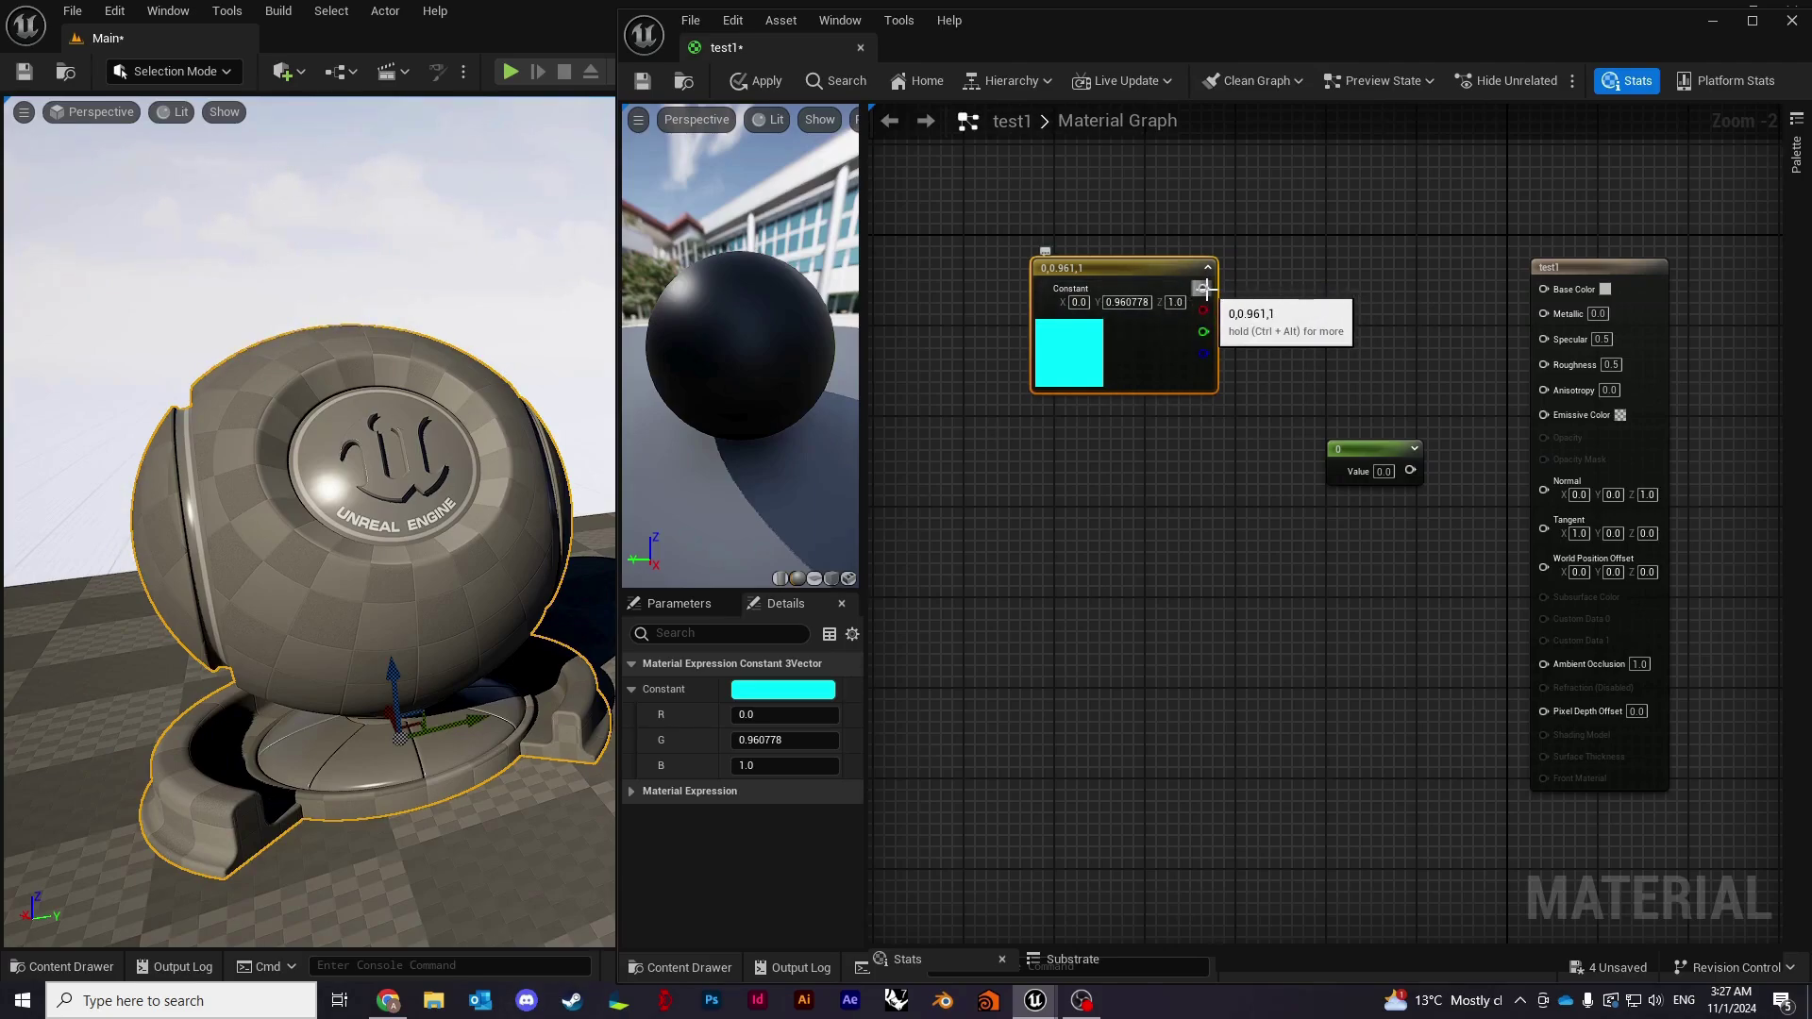
drag(1205, 289, 1527, 274)
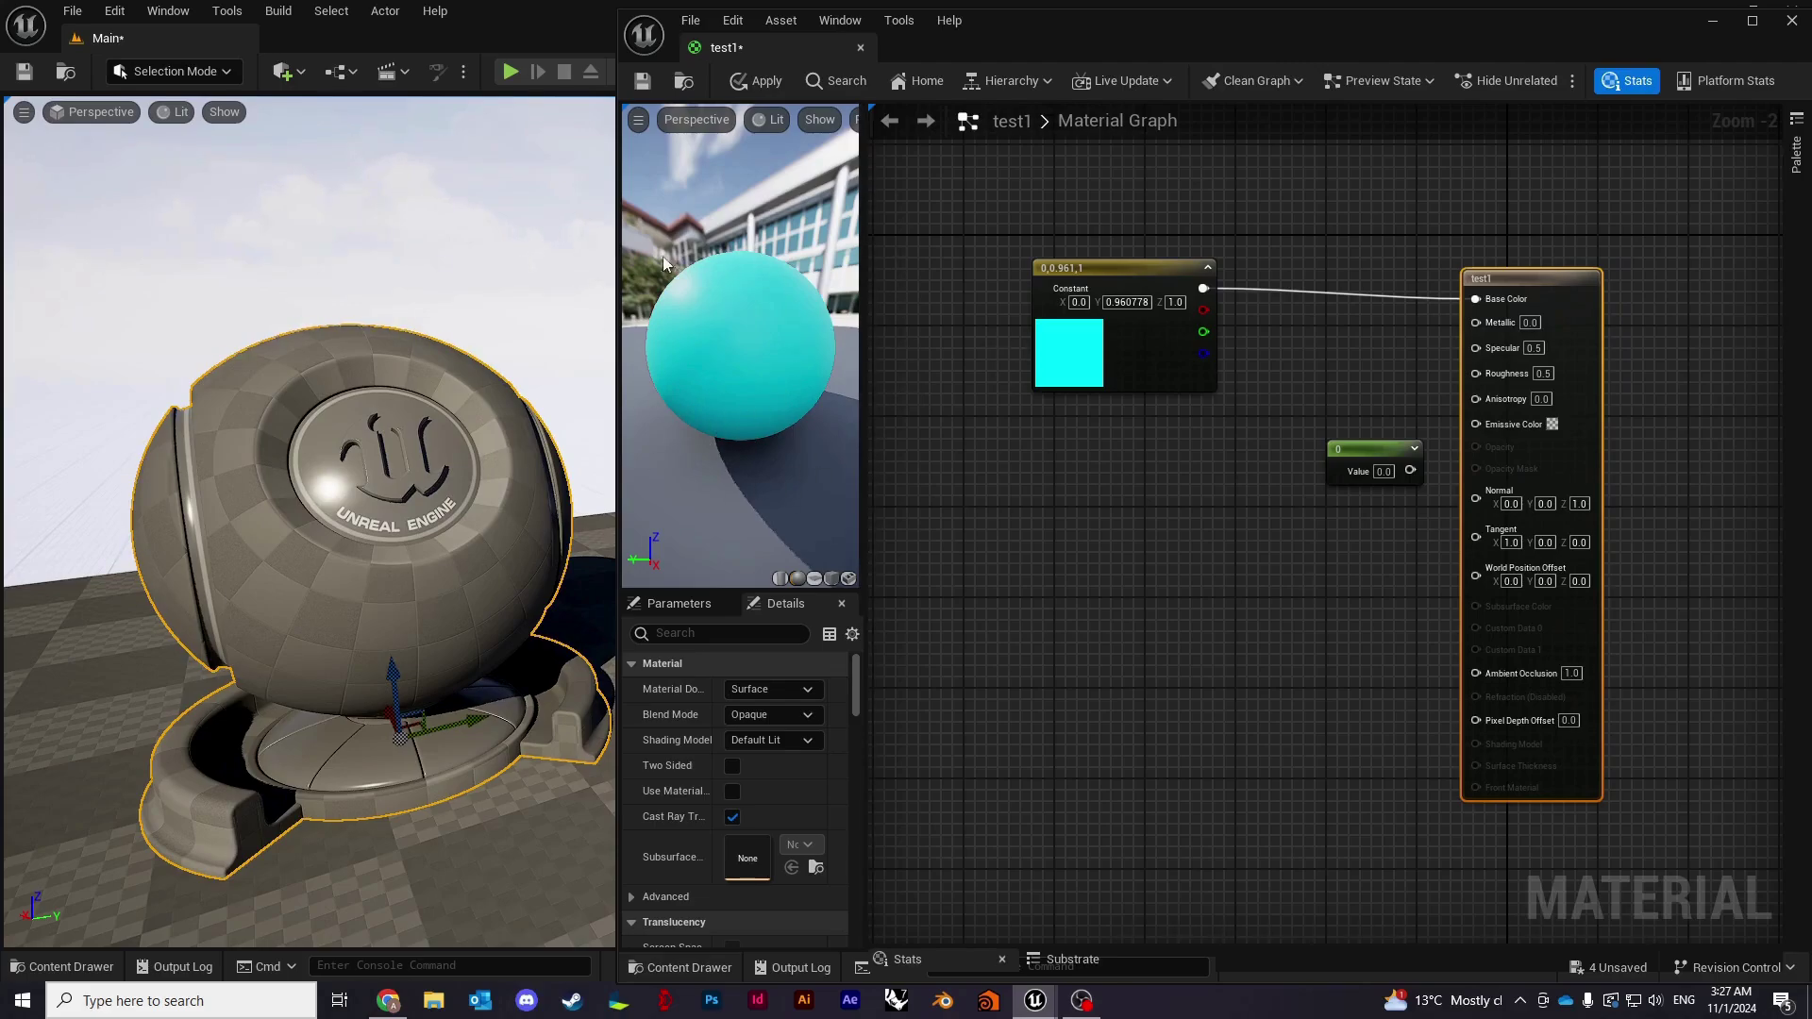
drag(1186, 264, 1197, 276)
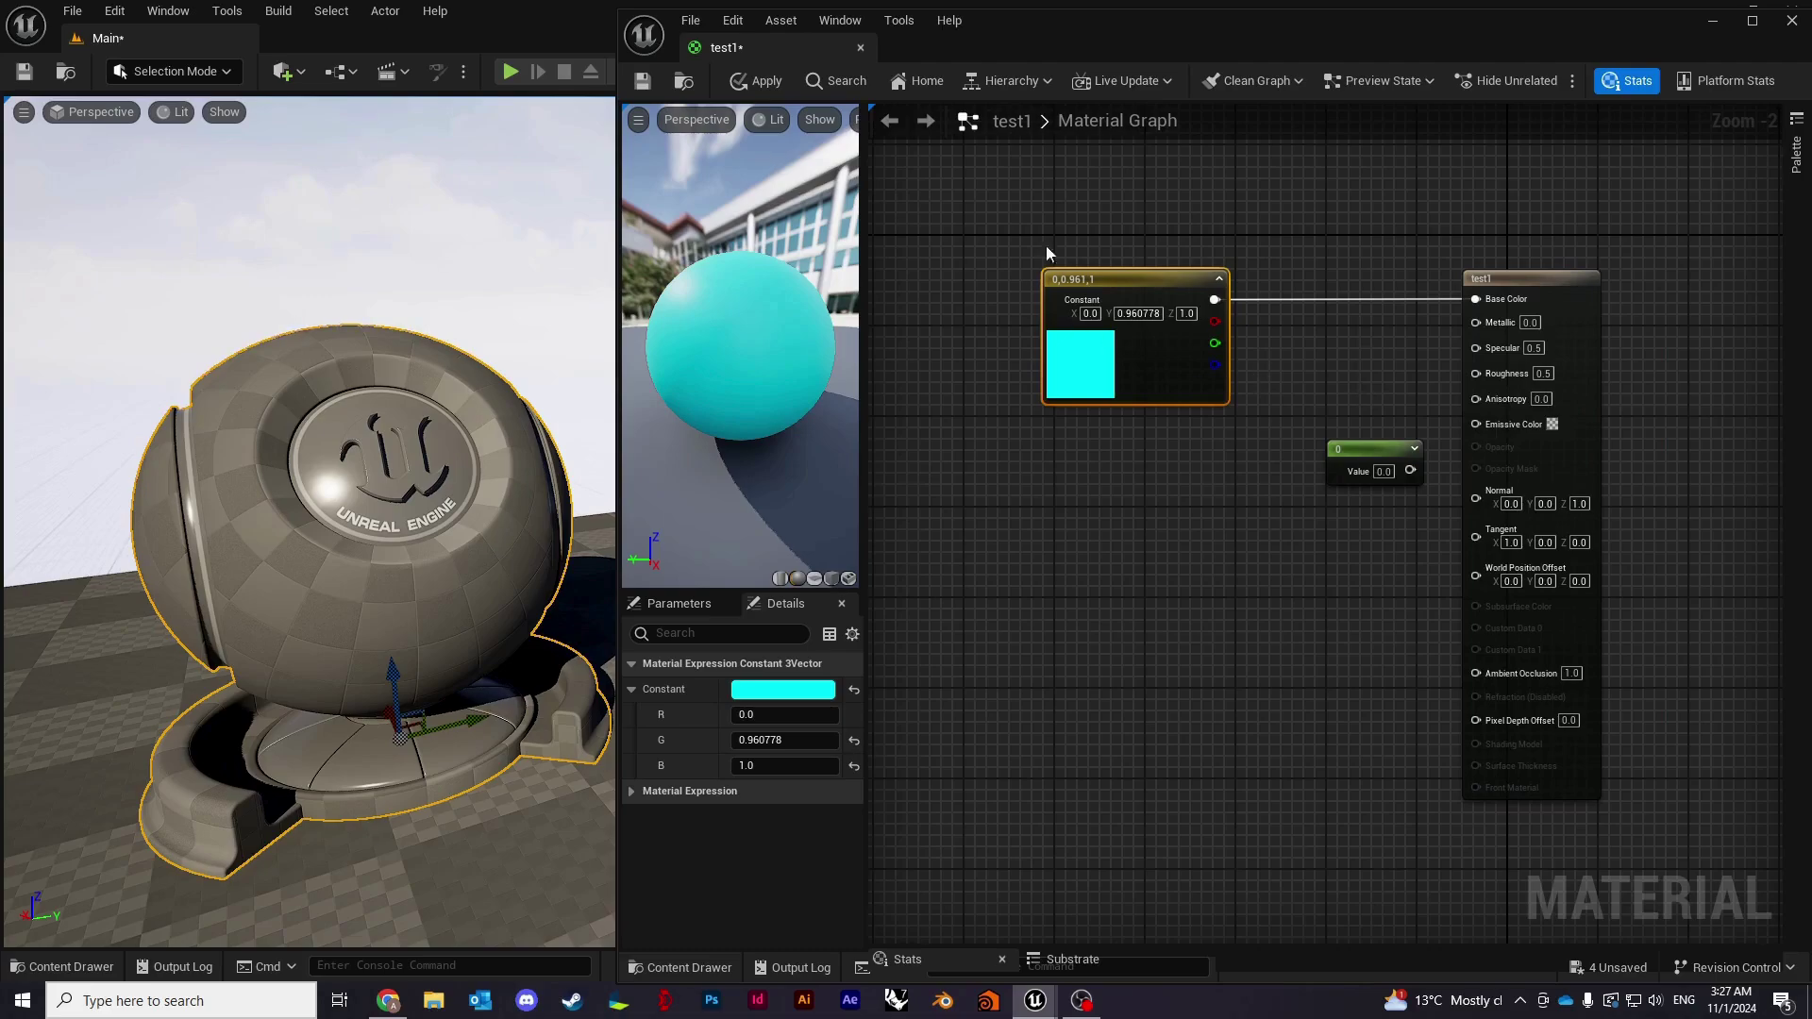
drag(1370, 449, 1300, 483)
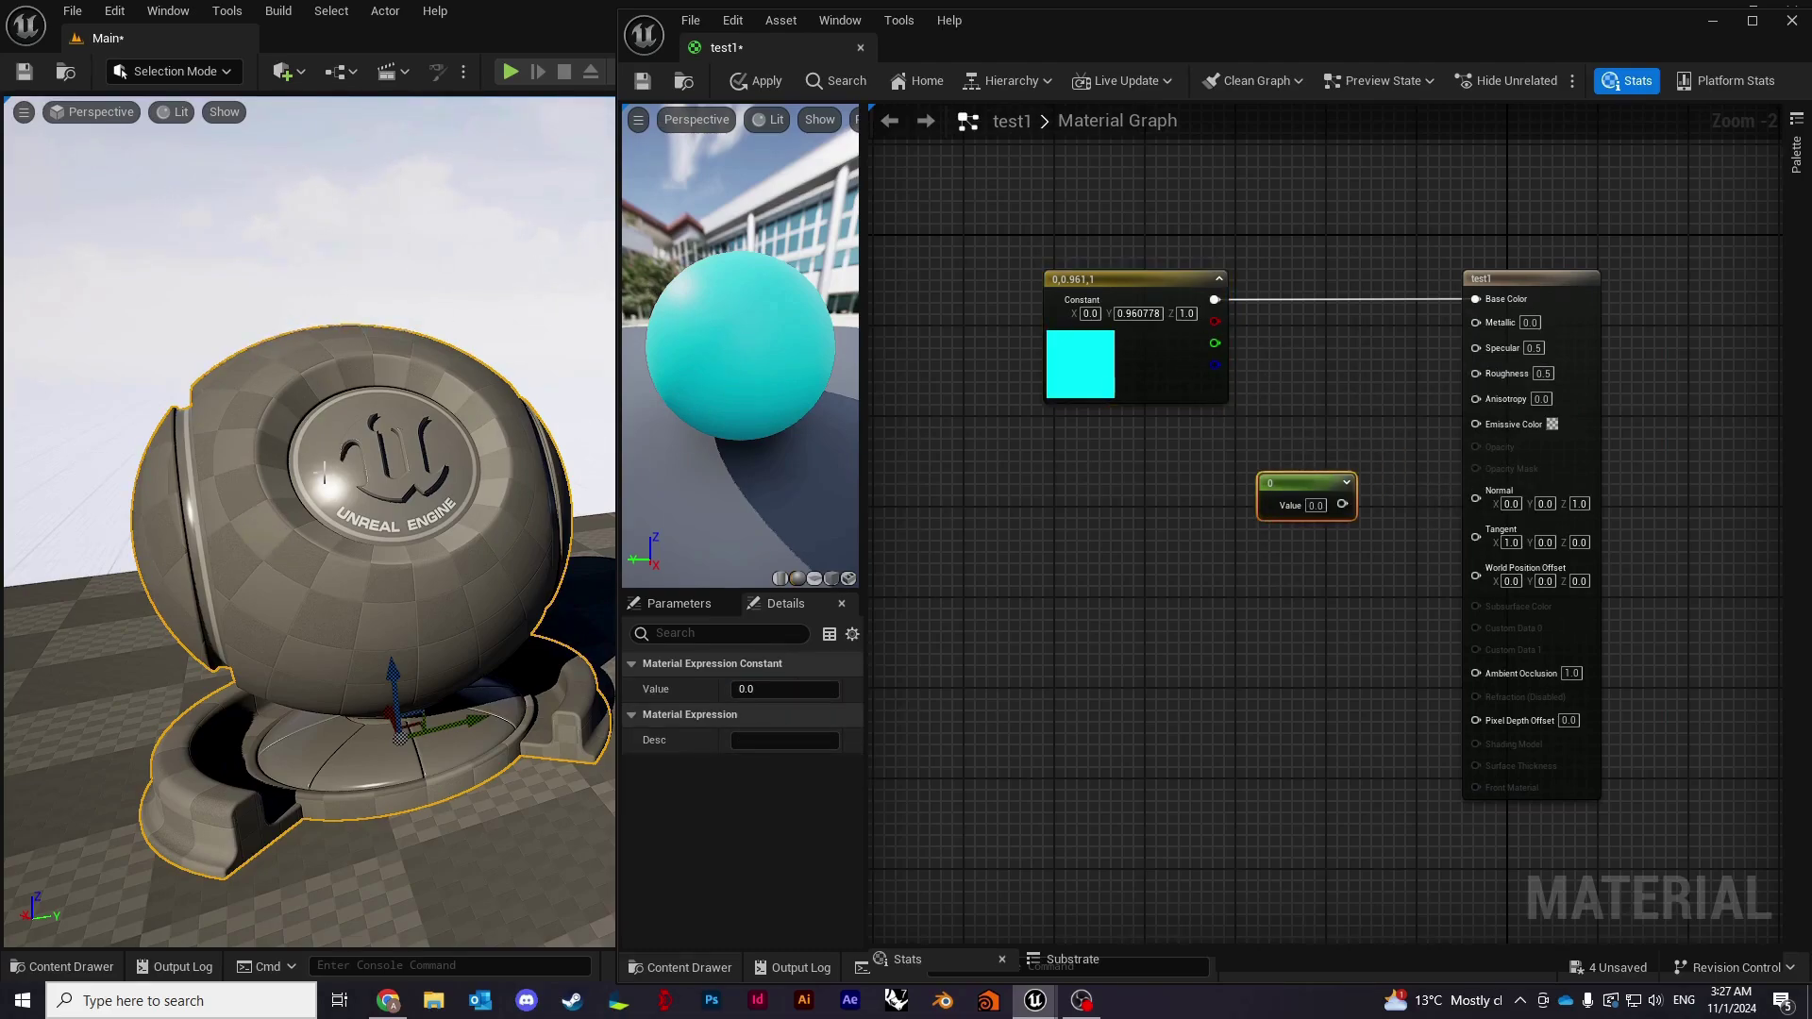
click(758, 85)
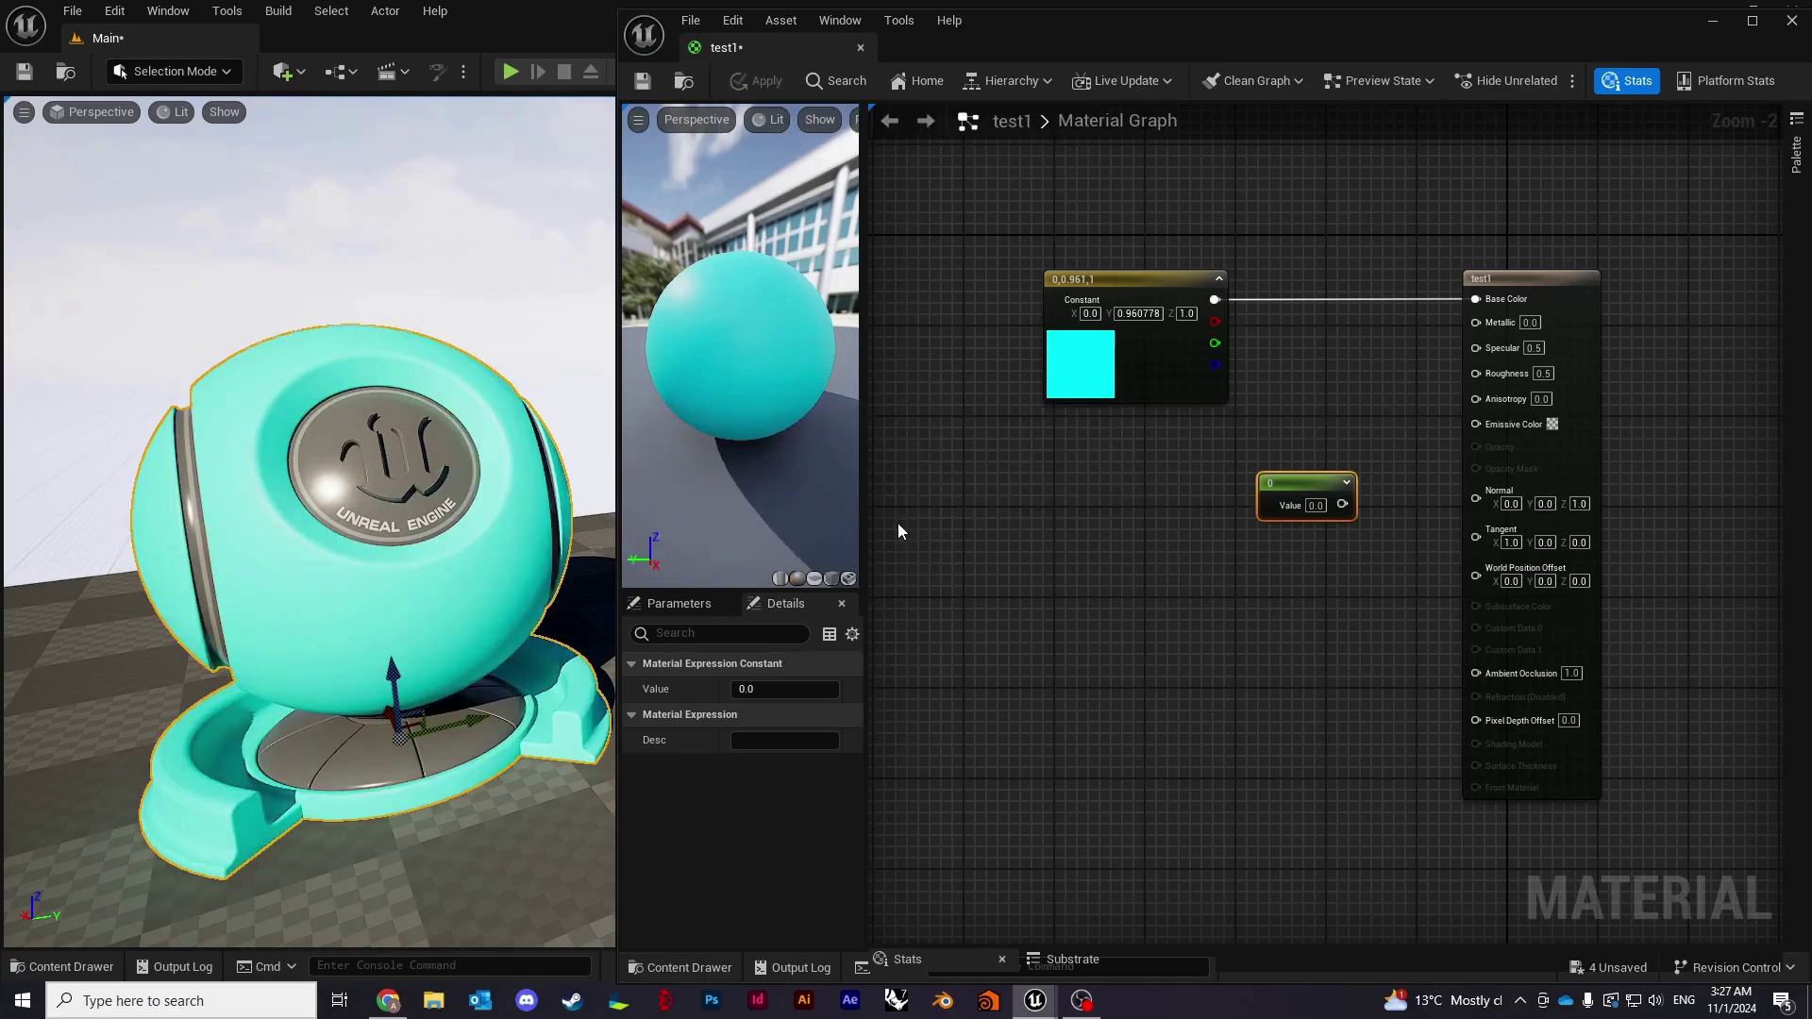
click(1080, 602)
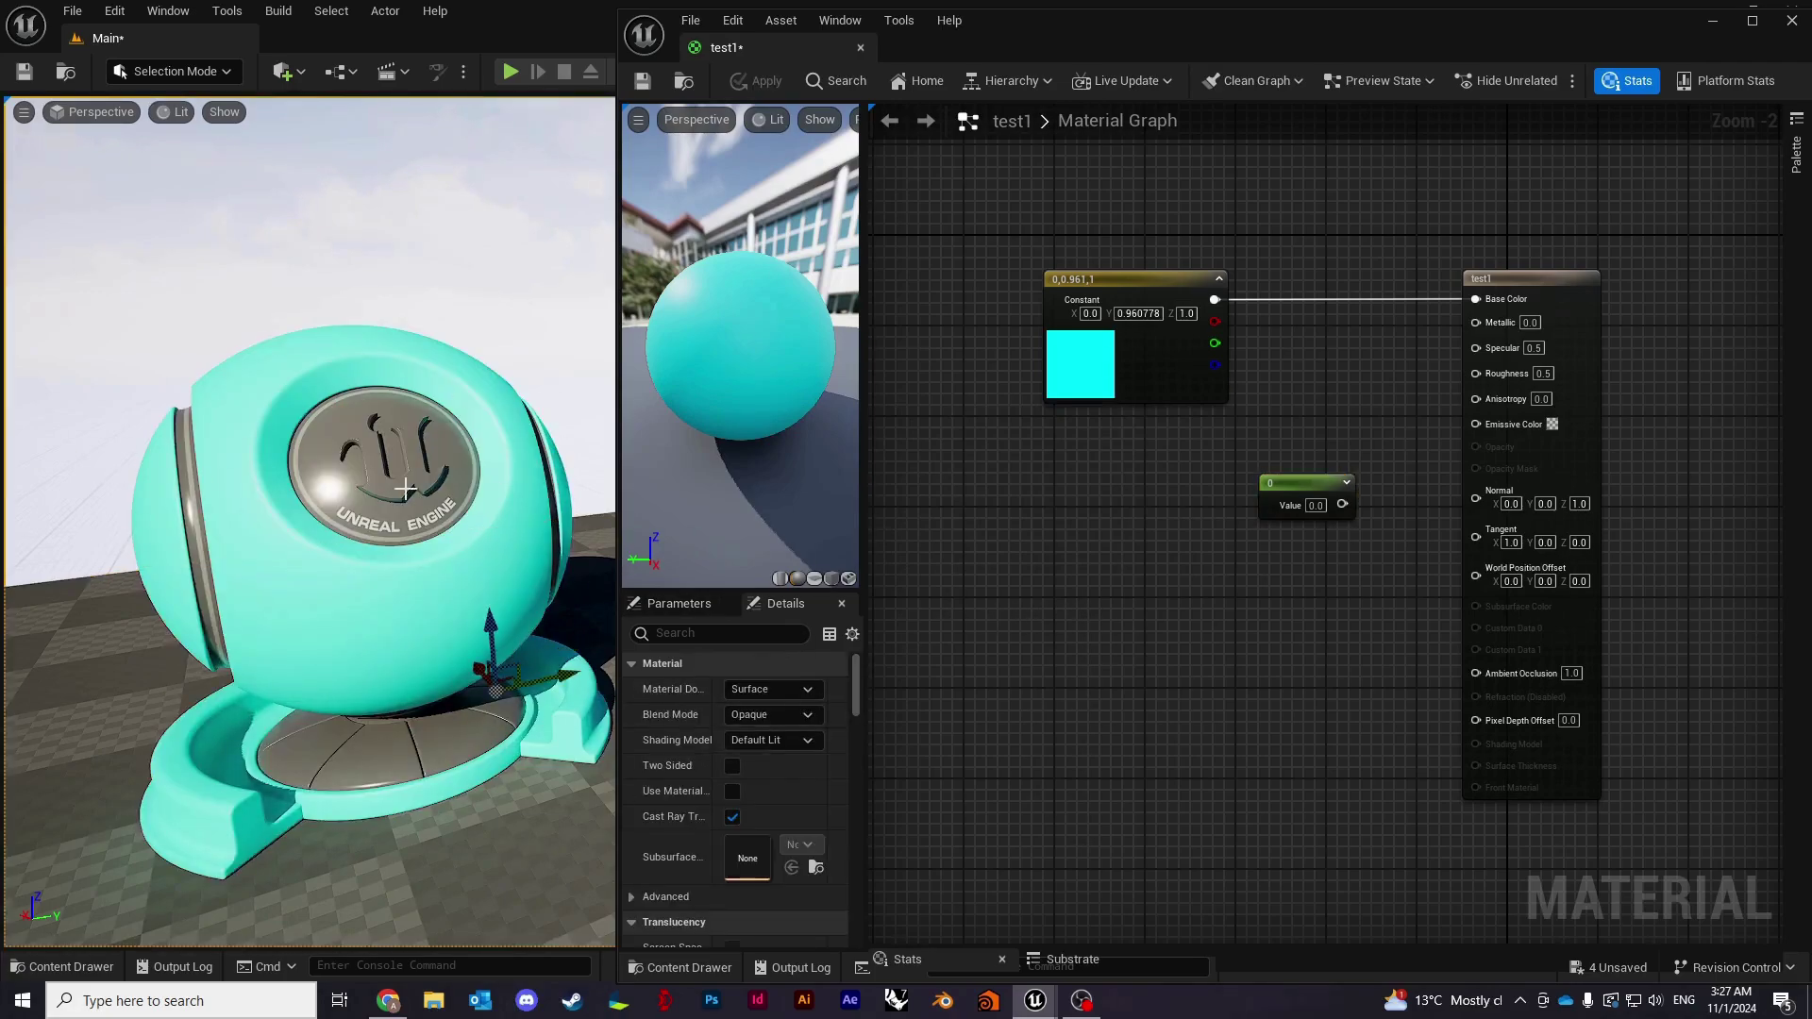
Rearrange the nodes into a tighter layout and connect the Constant node to the result node's Metallic input.
drag(1302, 483, 1314, 392)
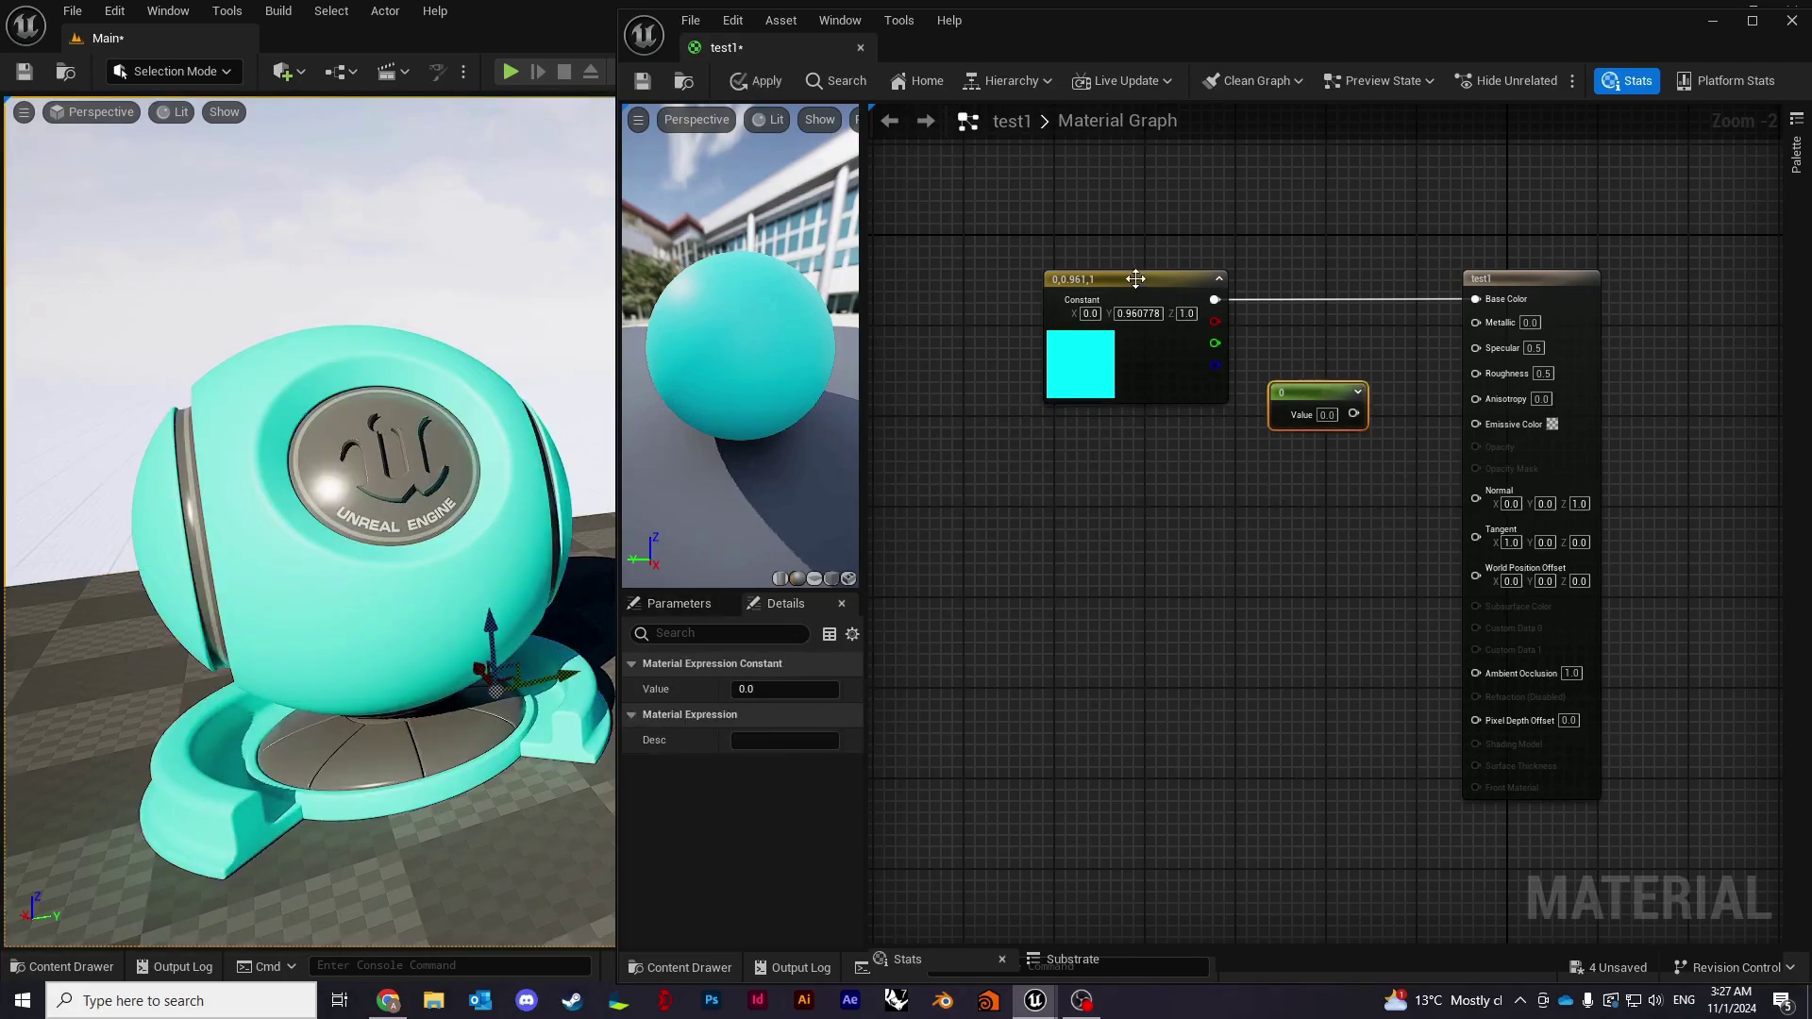
drag(1133, 279, 1041, 279)
drag(1459, 280, 1312, 281)
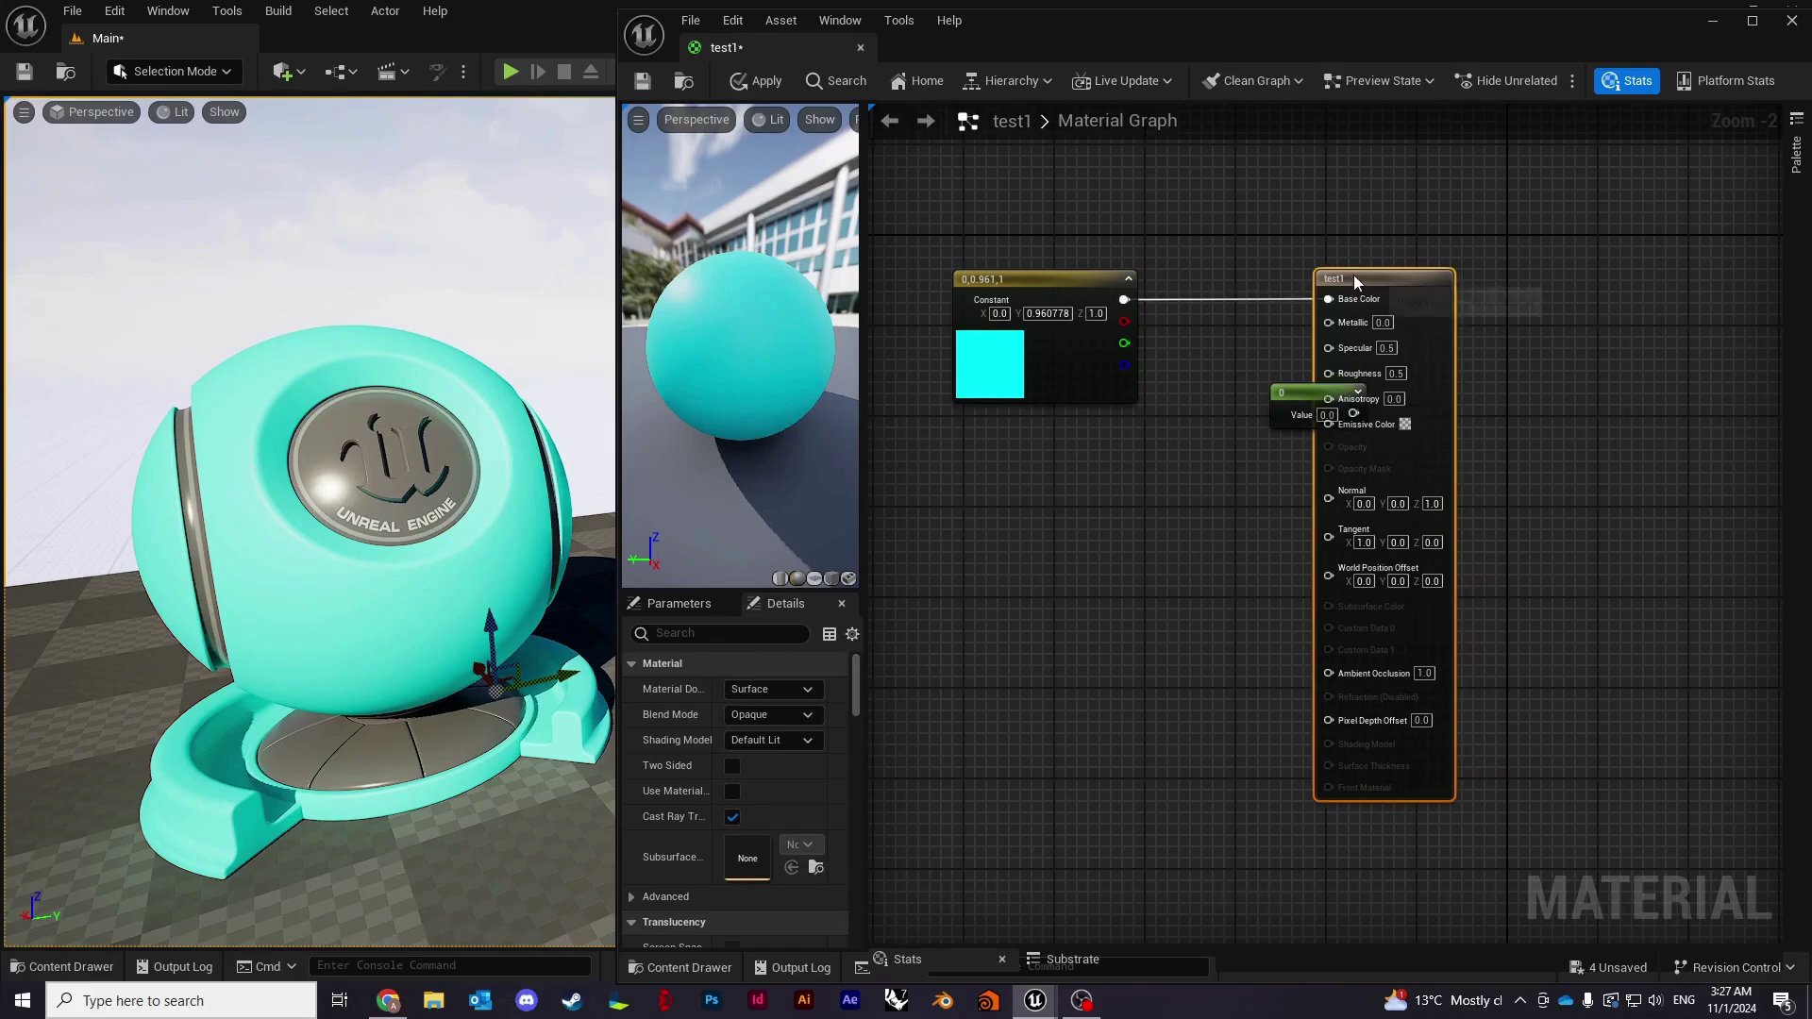
drag(1312, 399, 1185, 442)
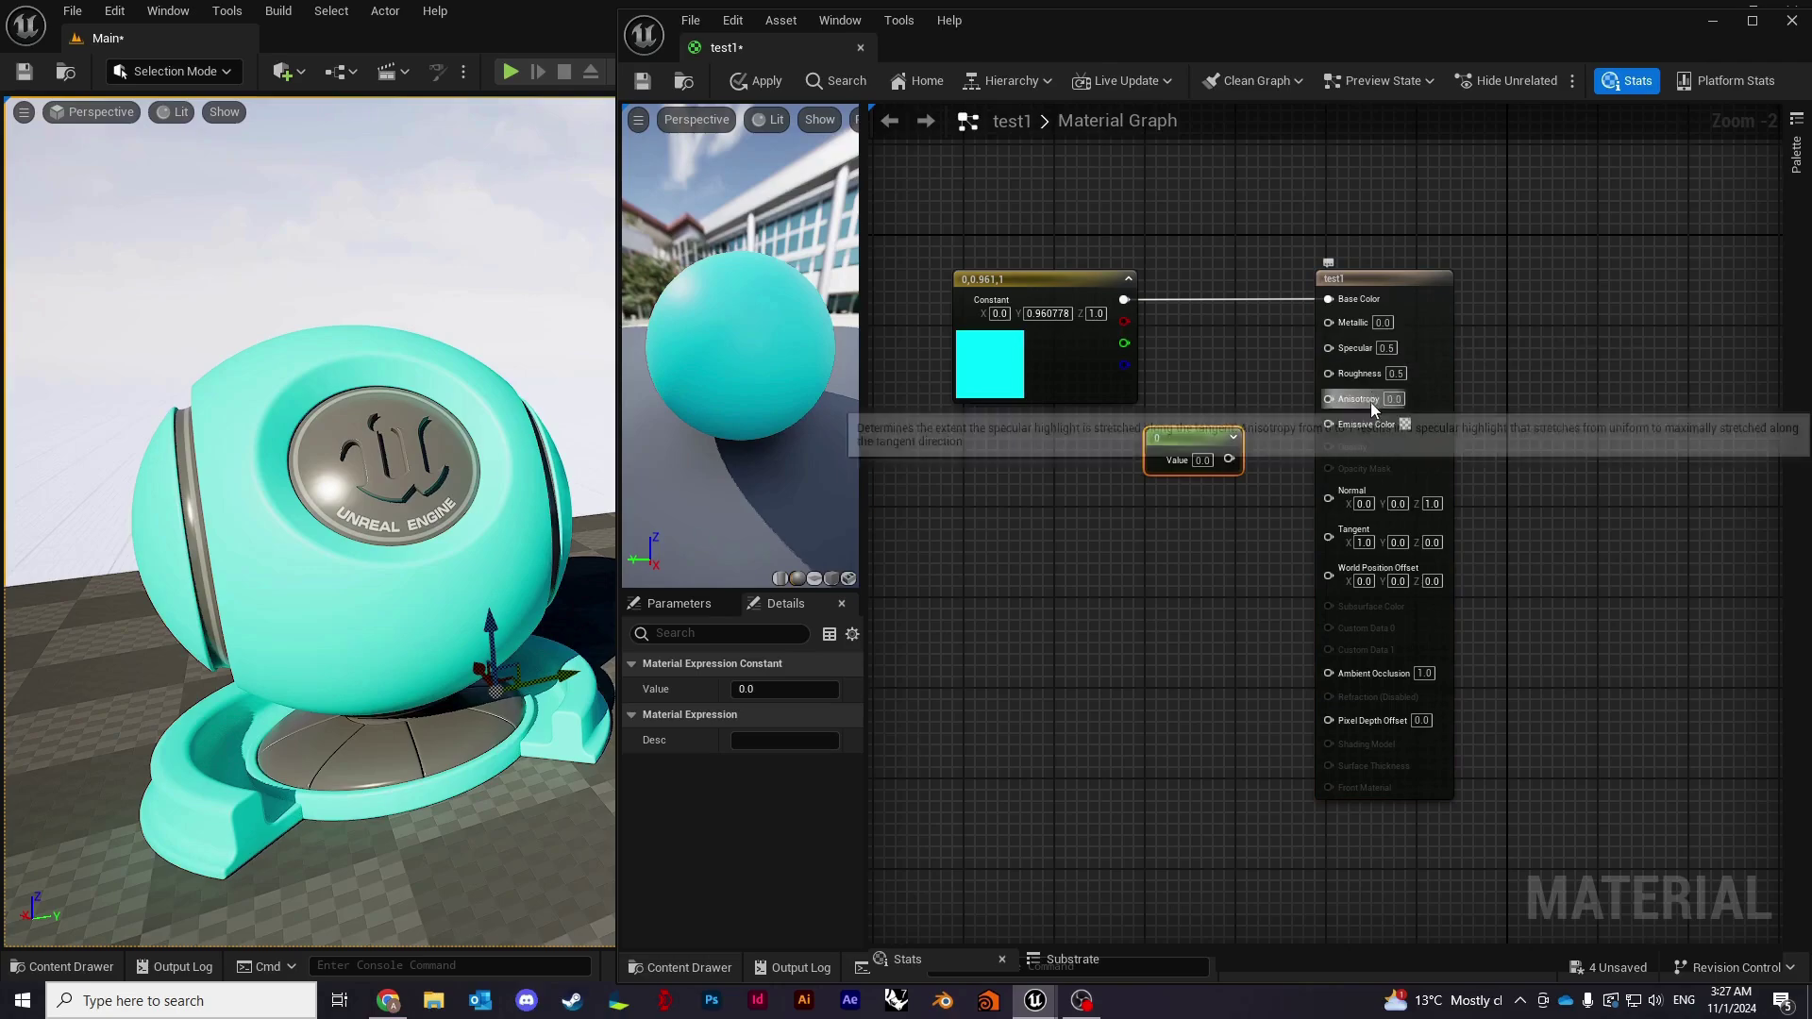
drag(1170, 445, 1412, 298)
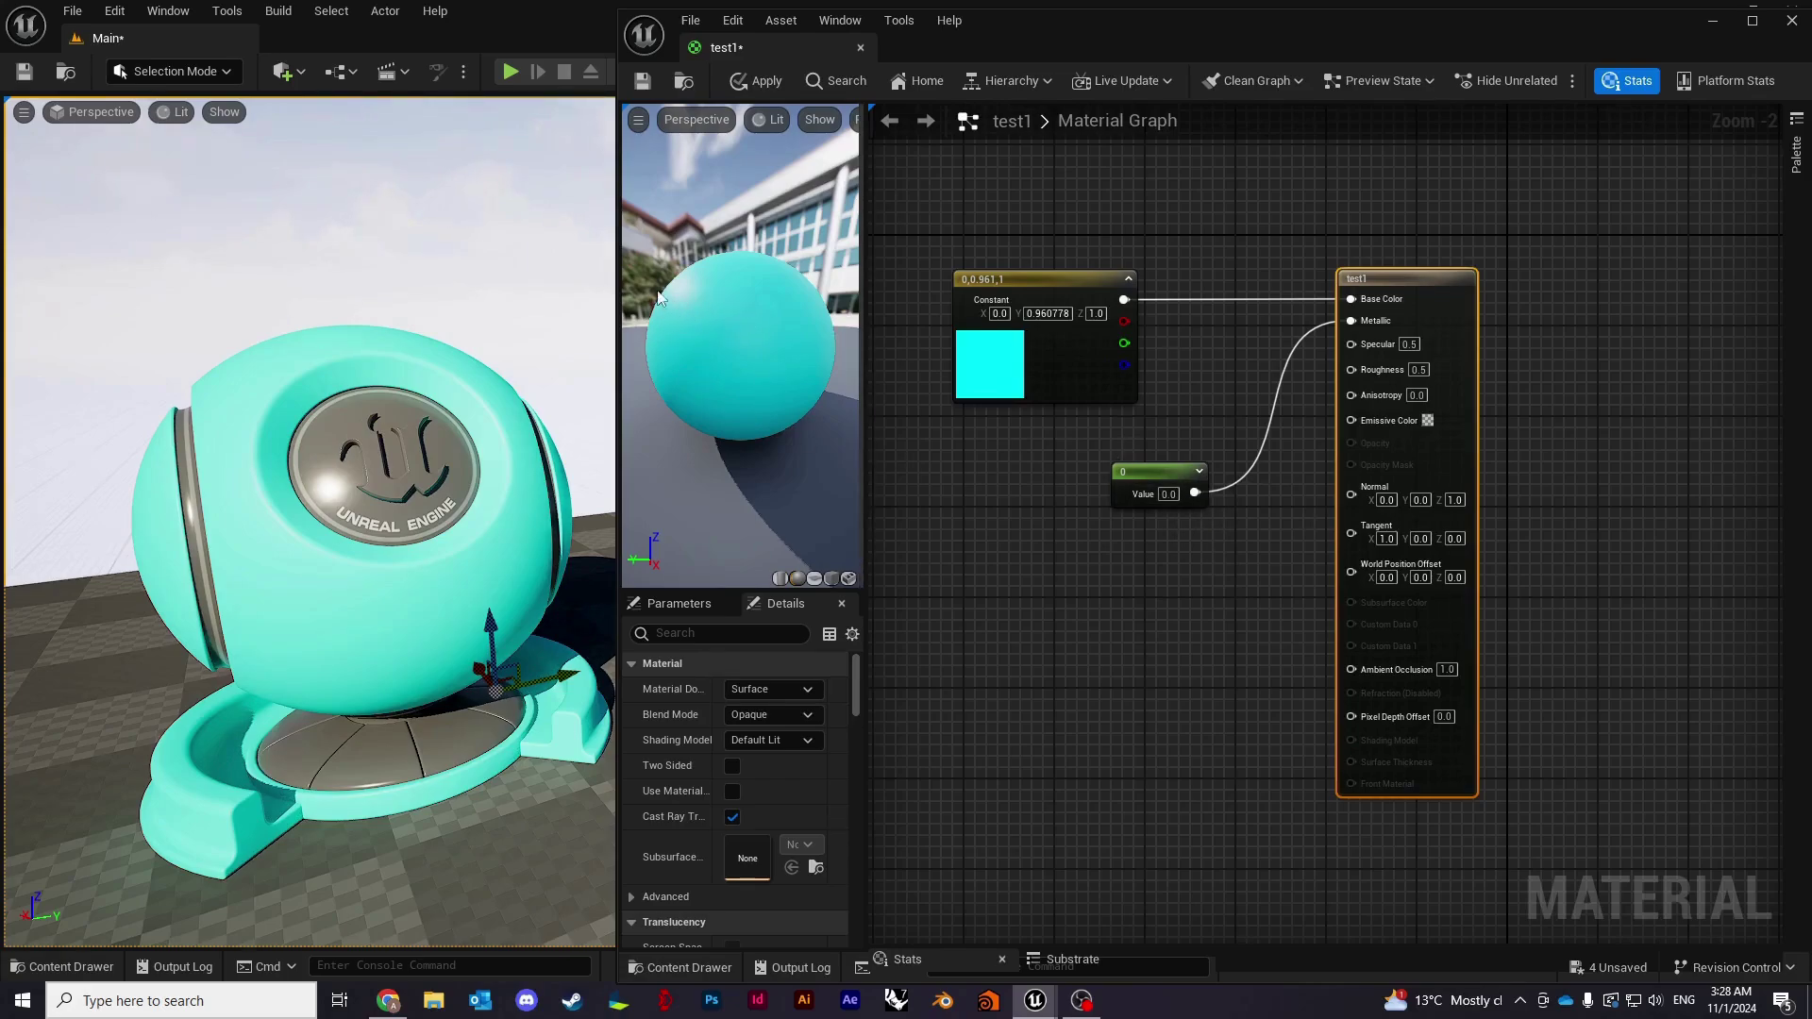
Set the Metallic constant's value to 1 and apply the change to the level.
click(1168, 493)
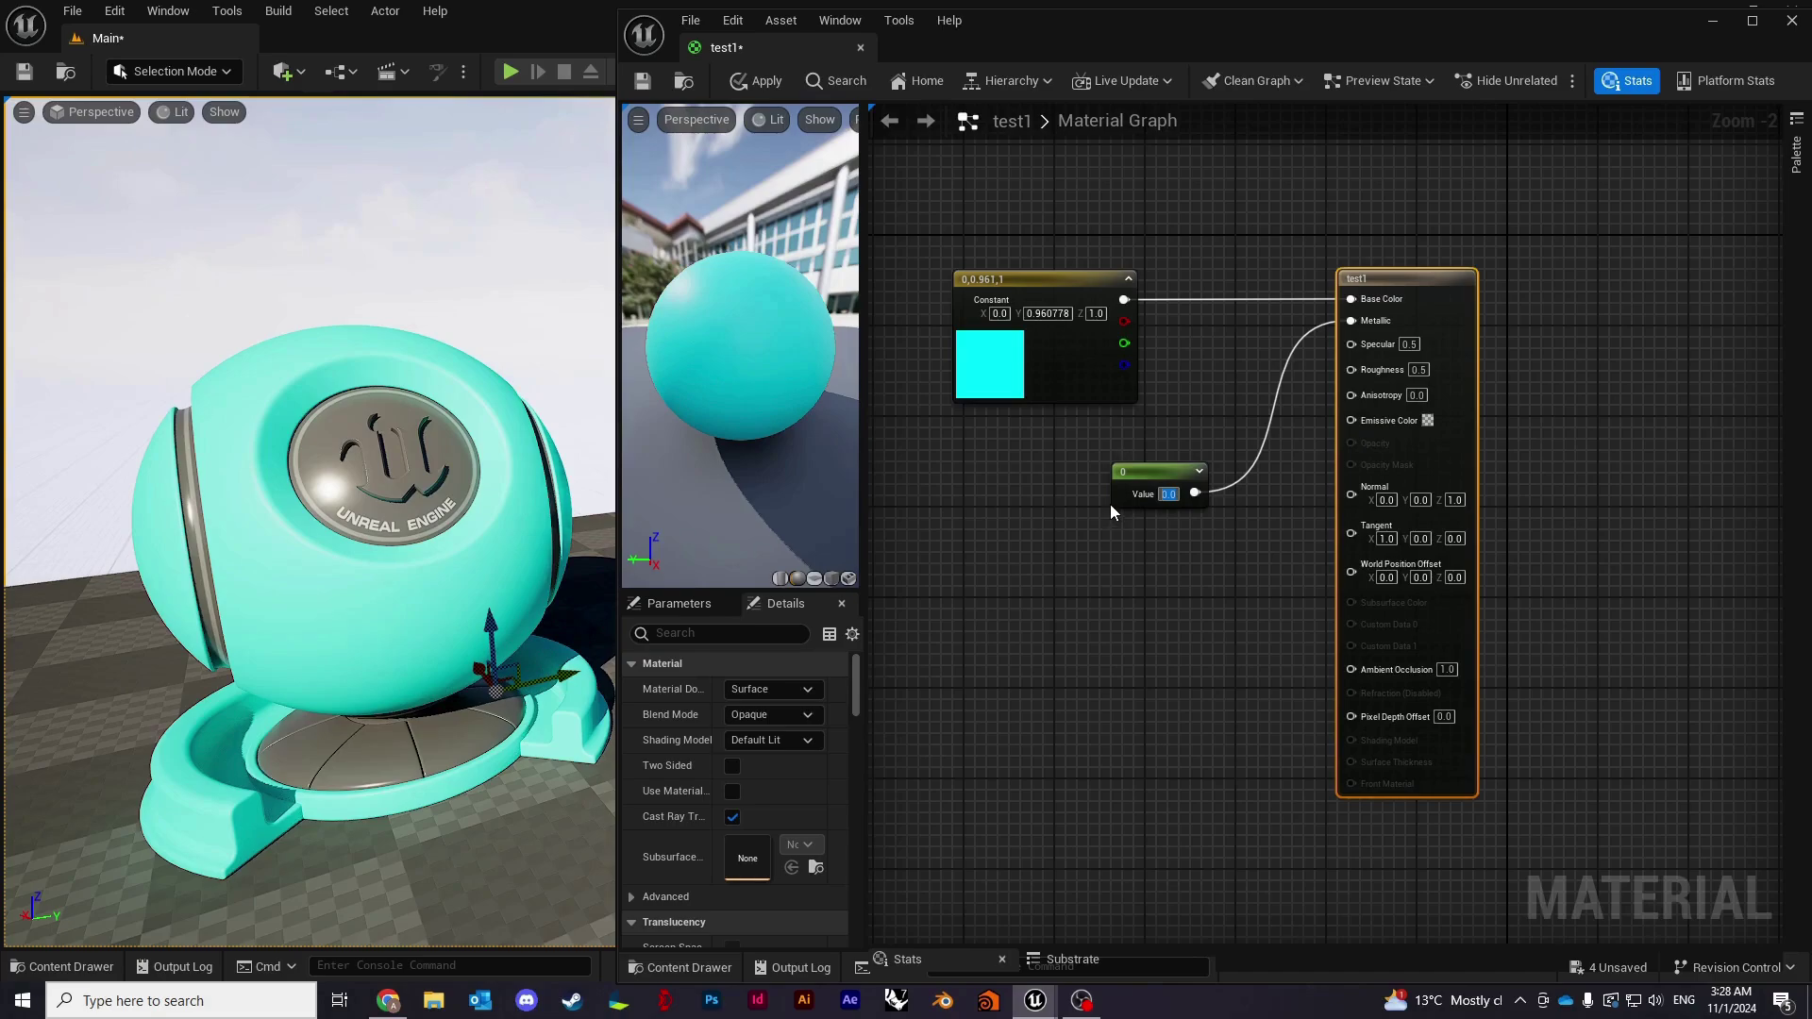
text(1)
key(Return)
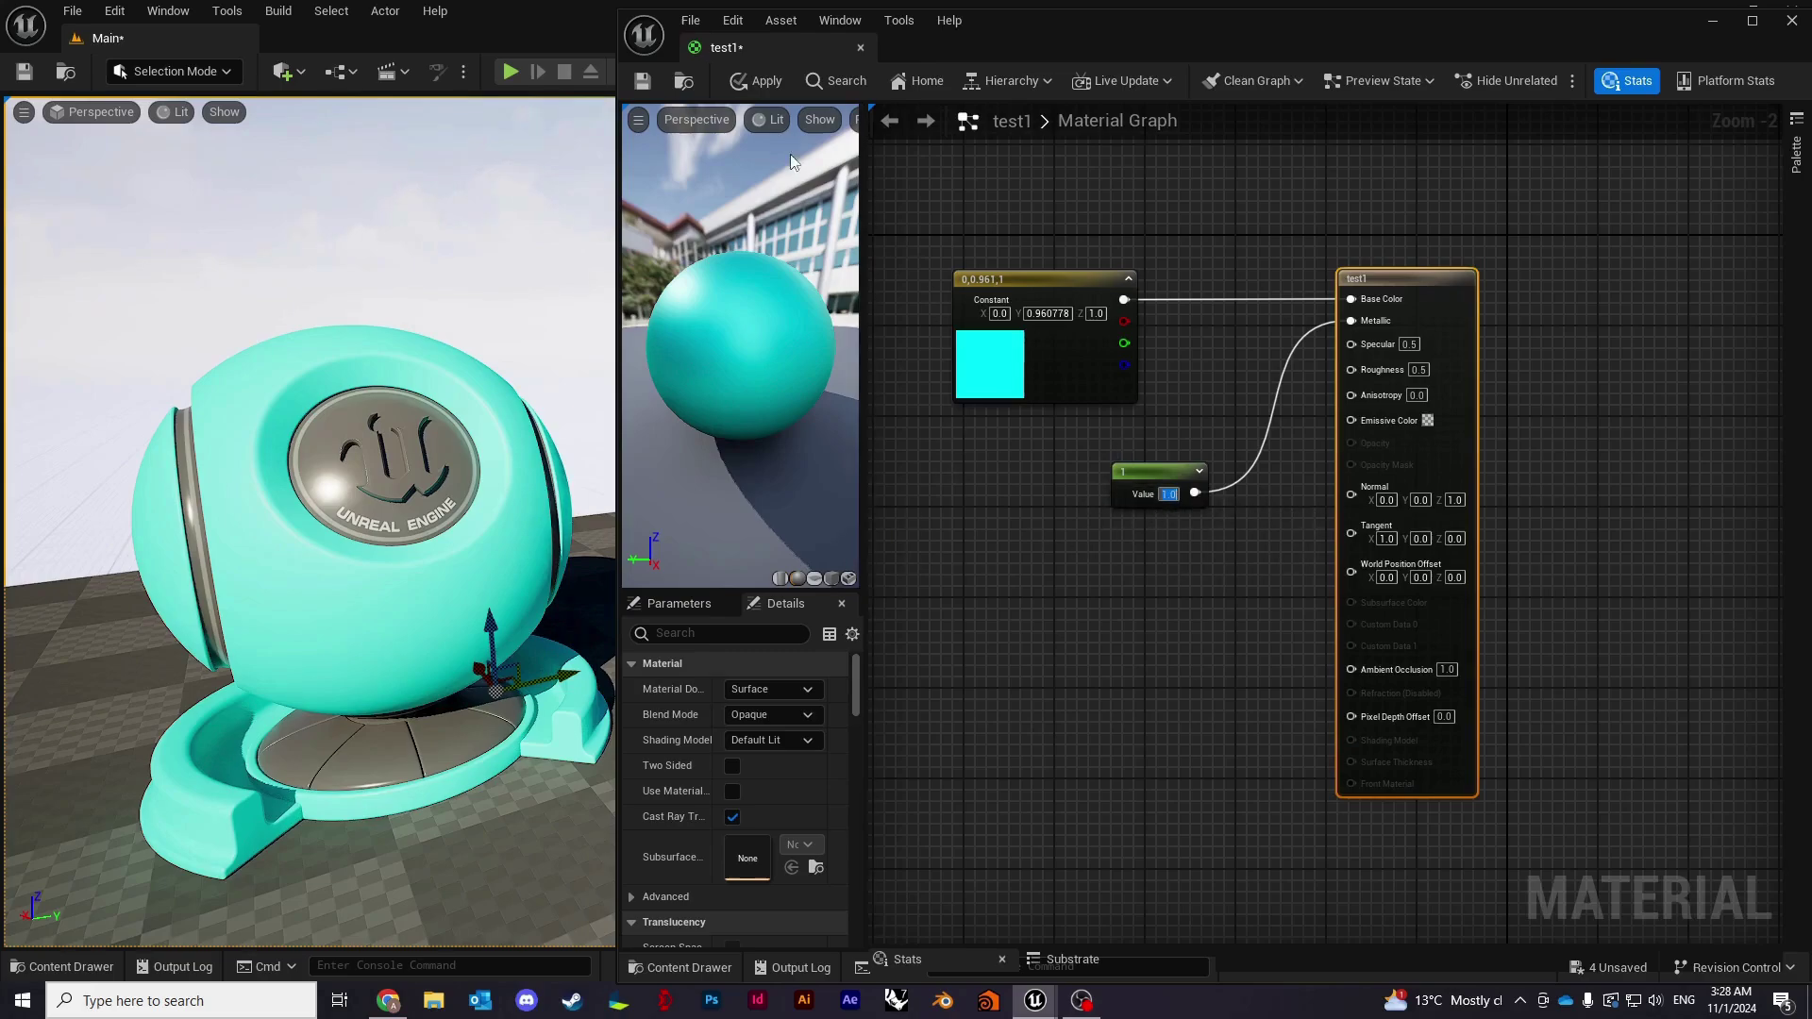
click(755, 80)
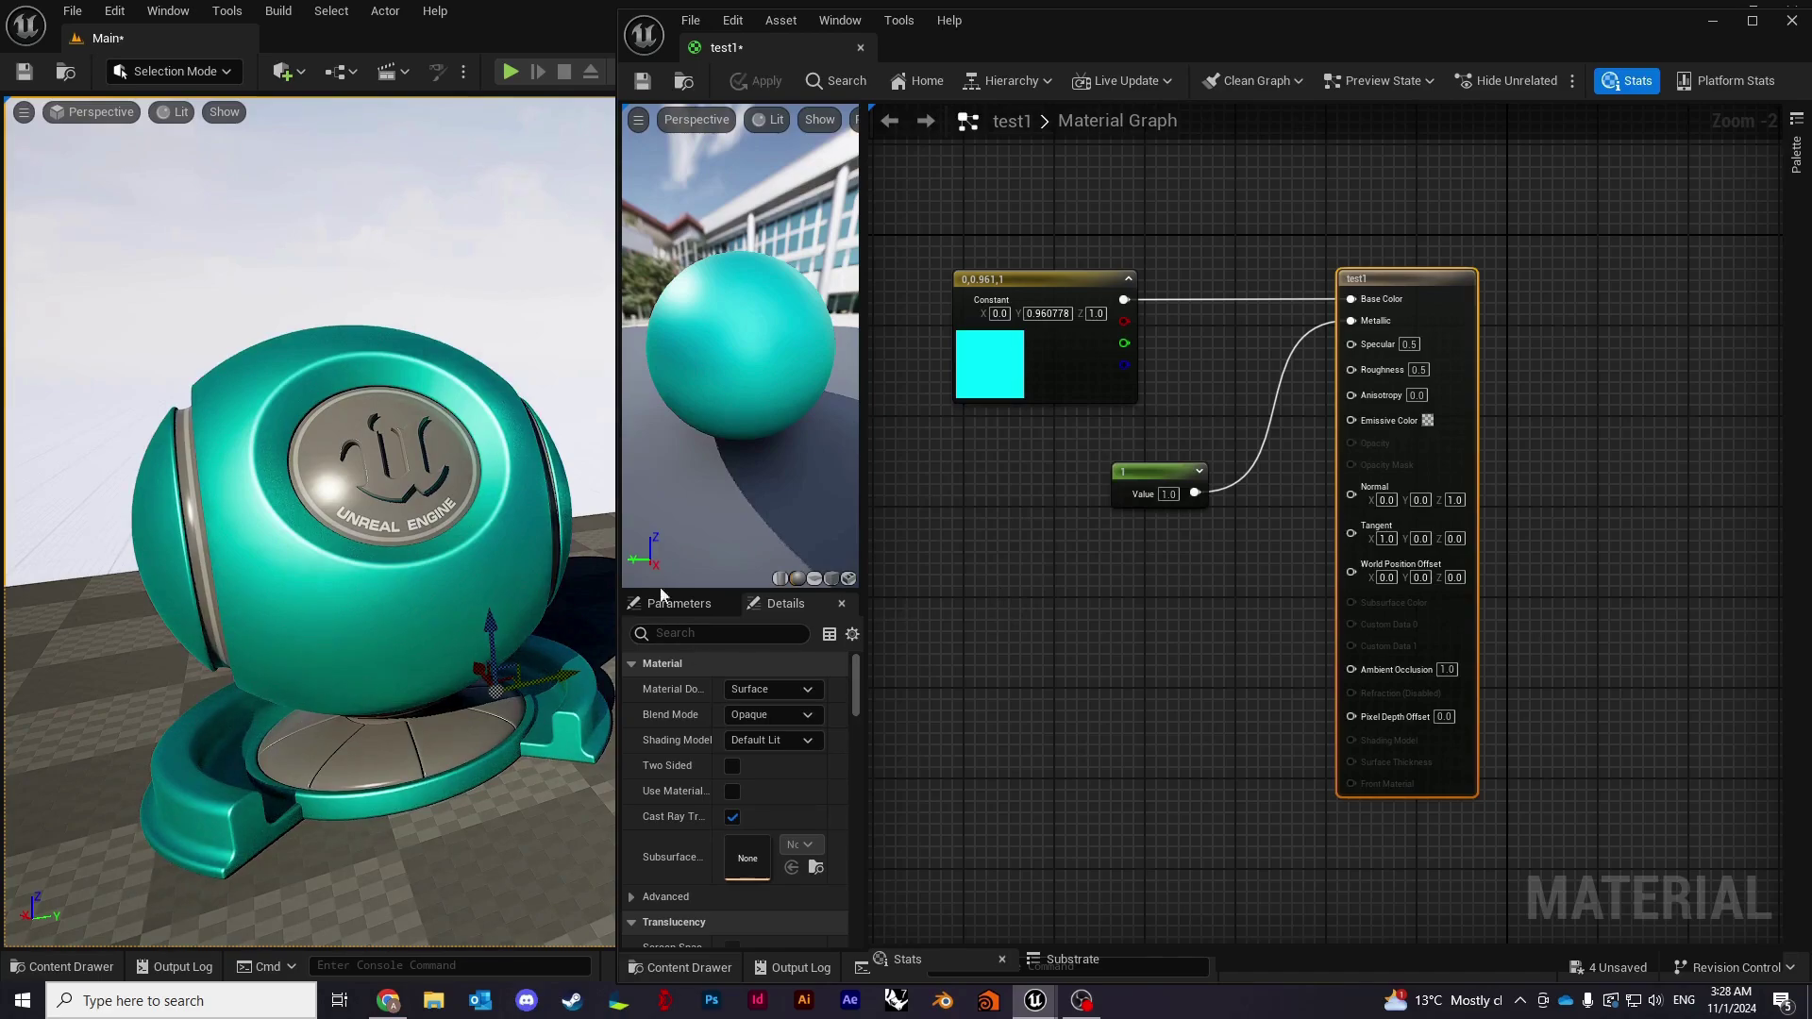
Move the Metallic constant up toward the result node and set its value to 0.
click(1170, 493)
click(1167, 477)
drag(1167, 479, 1201, 433)
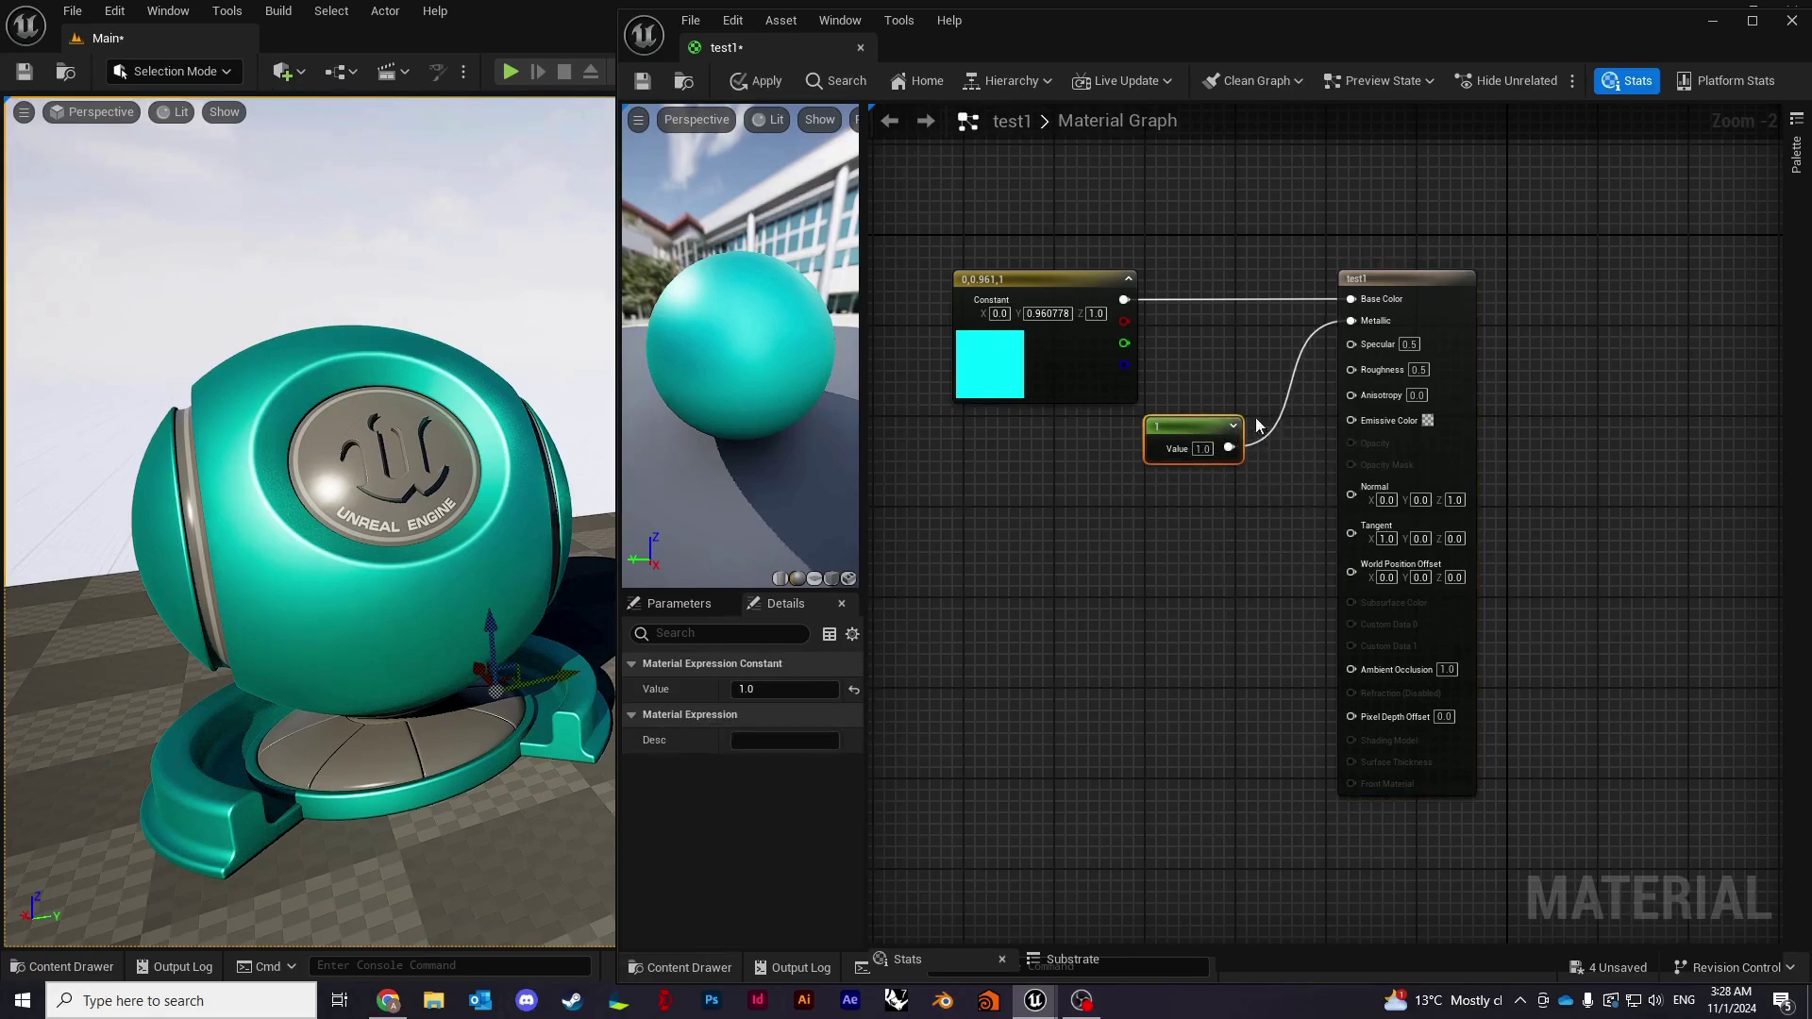
click(1201, 448)
text(0)
key(Return)
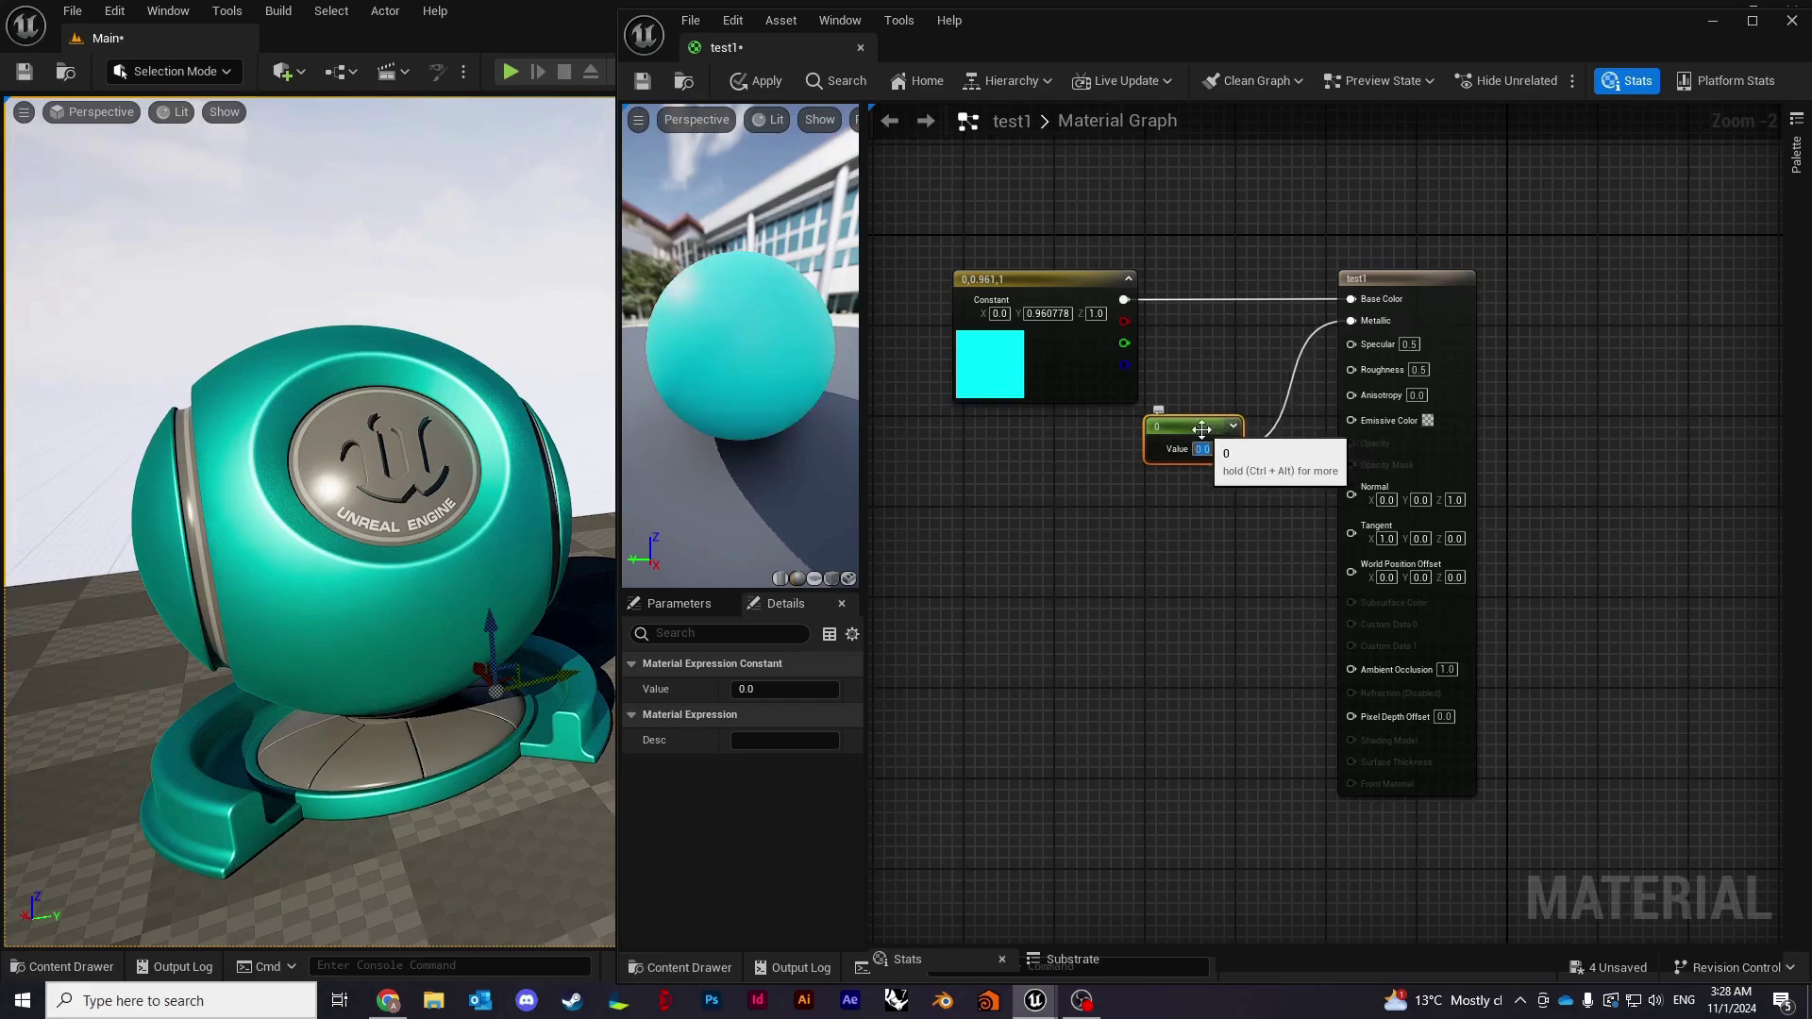
text(111111111)
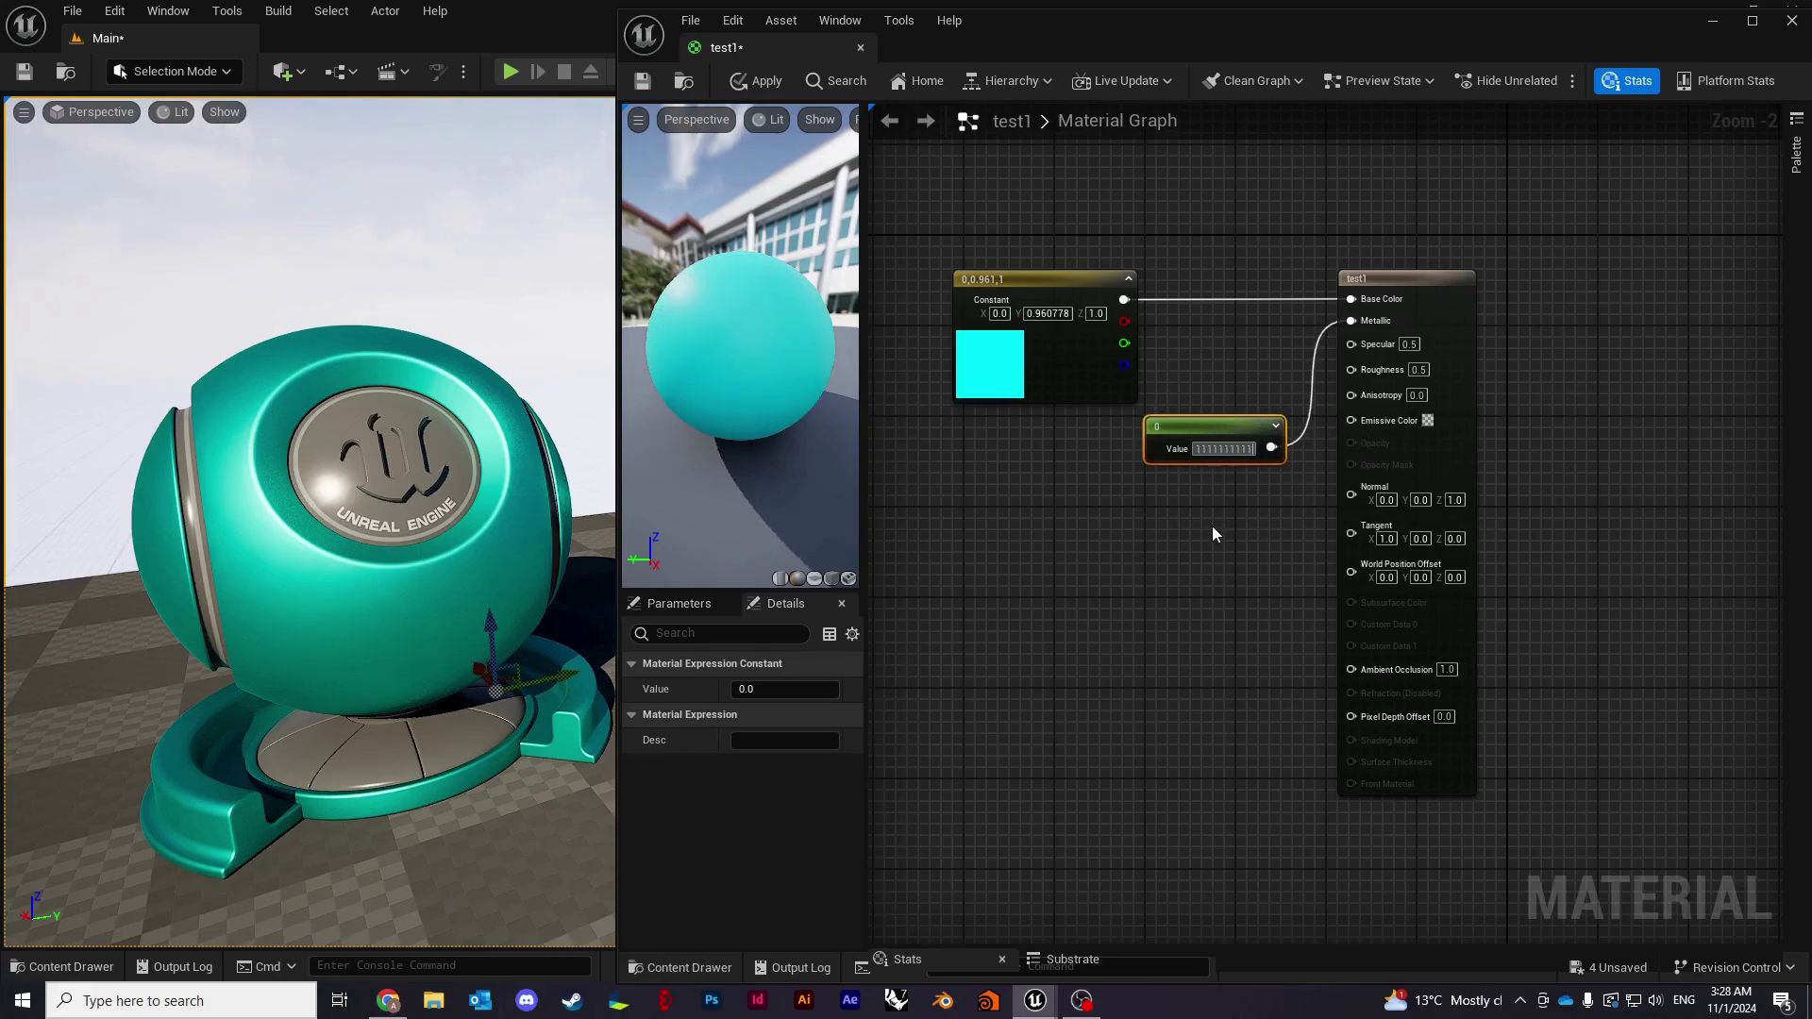
key(Return)
key(ctrl+z)
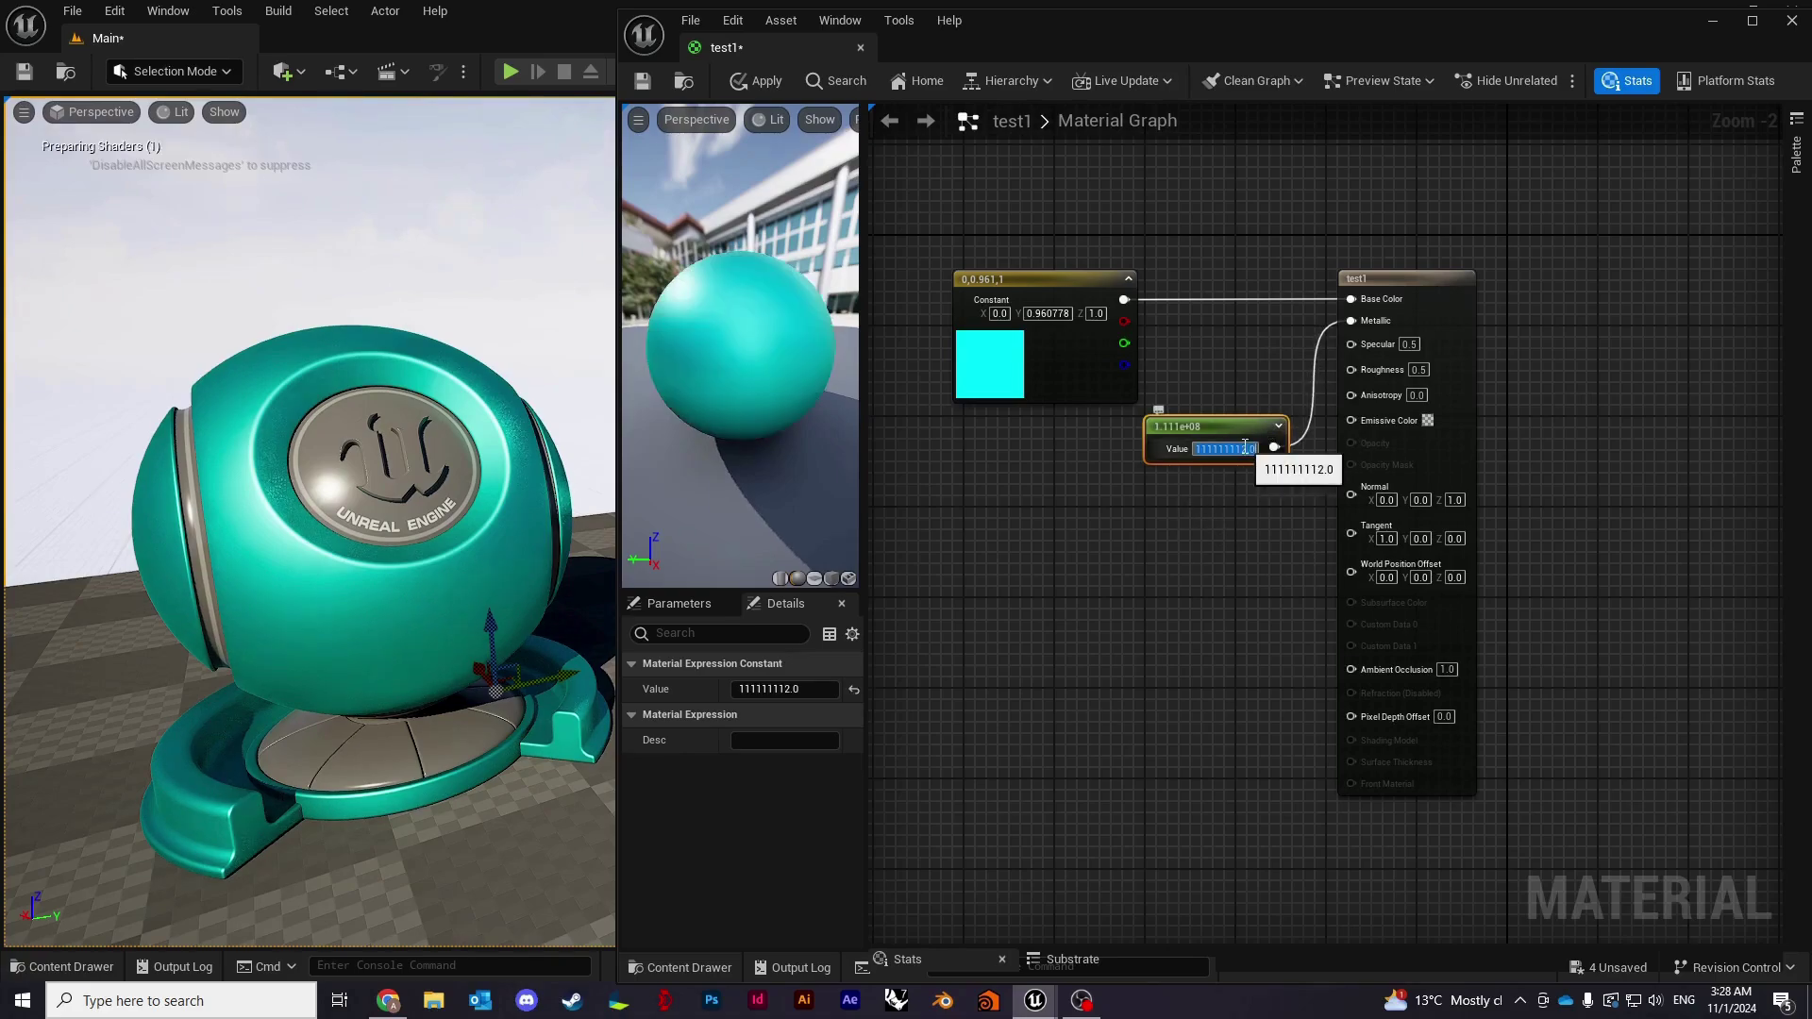
Add a second Constant node below the Metallic constant and connect it to the Roughness input.
click(1206, 520)
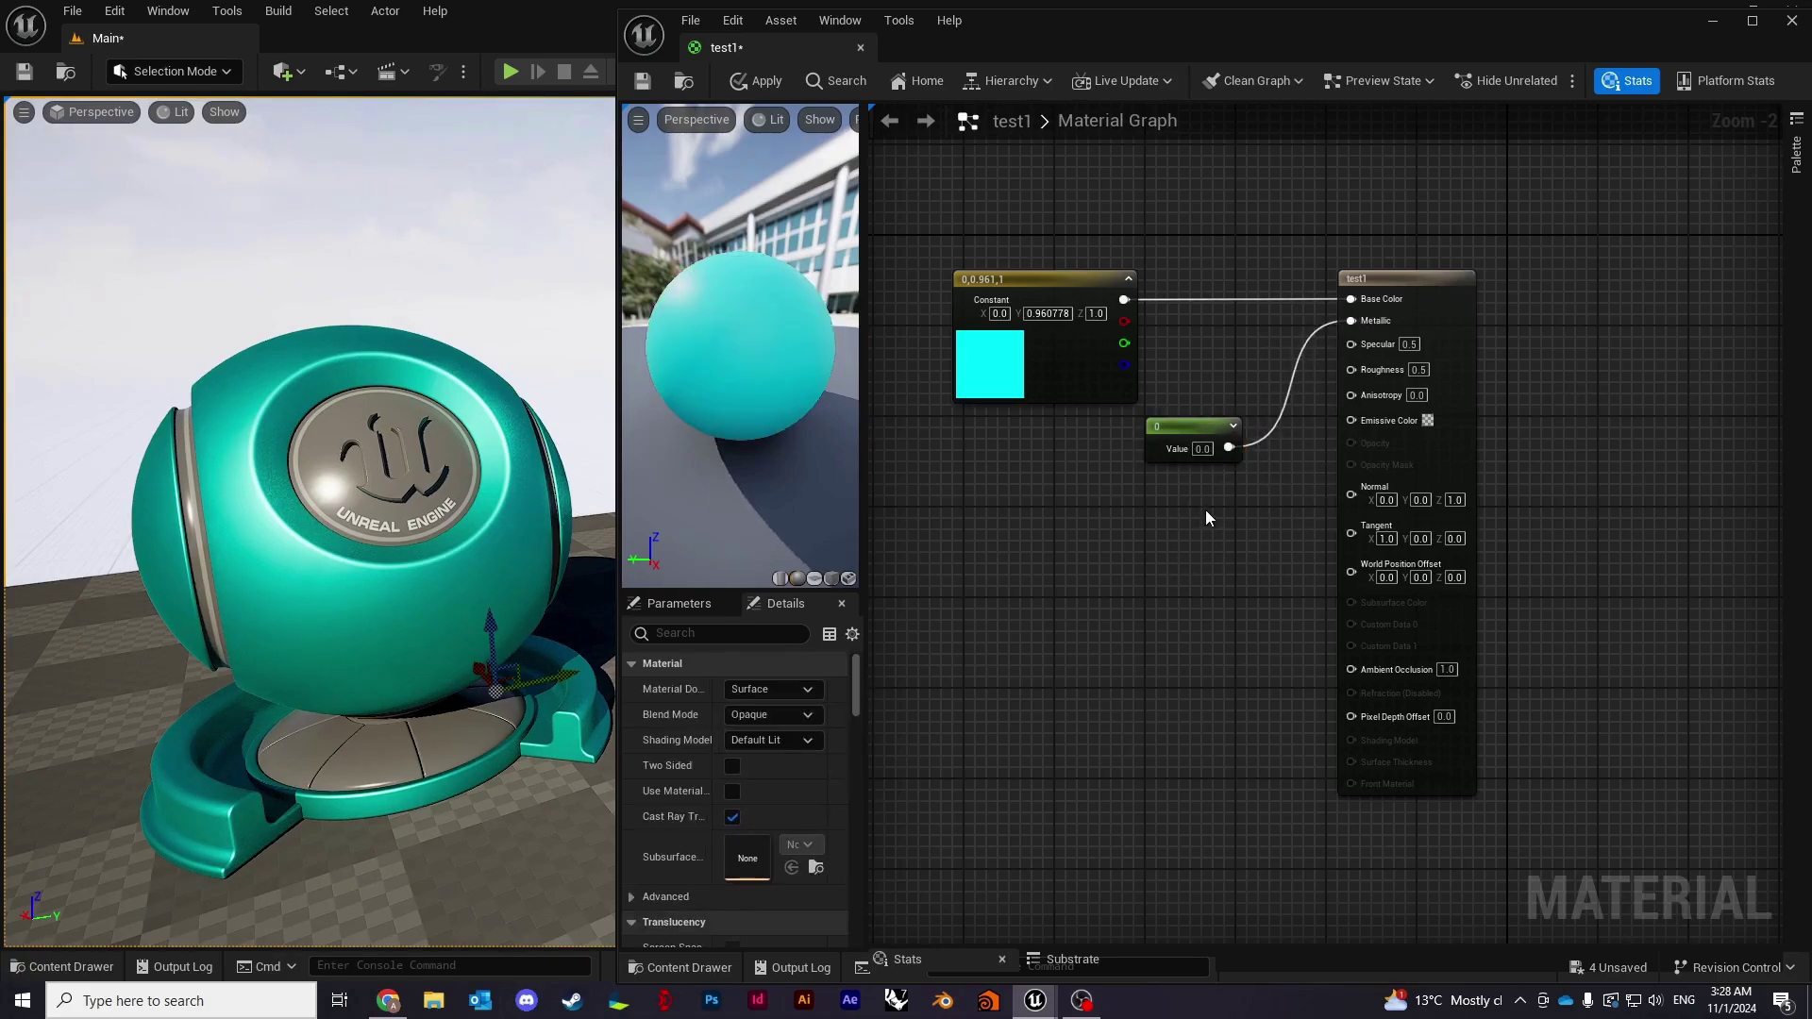
click(1199, 524)
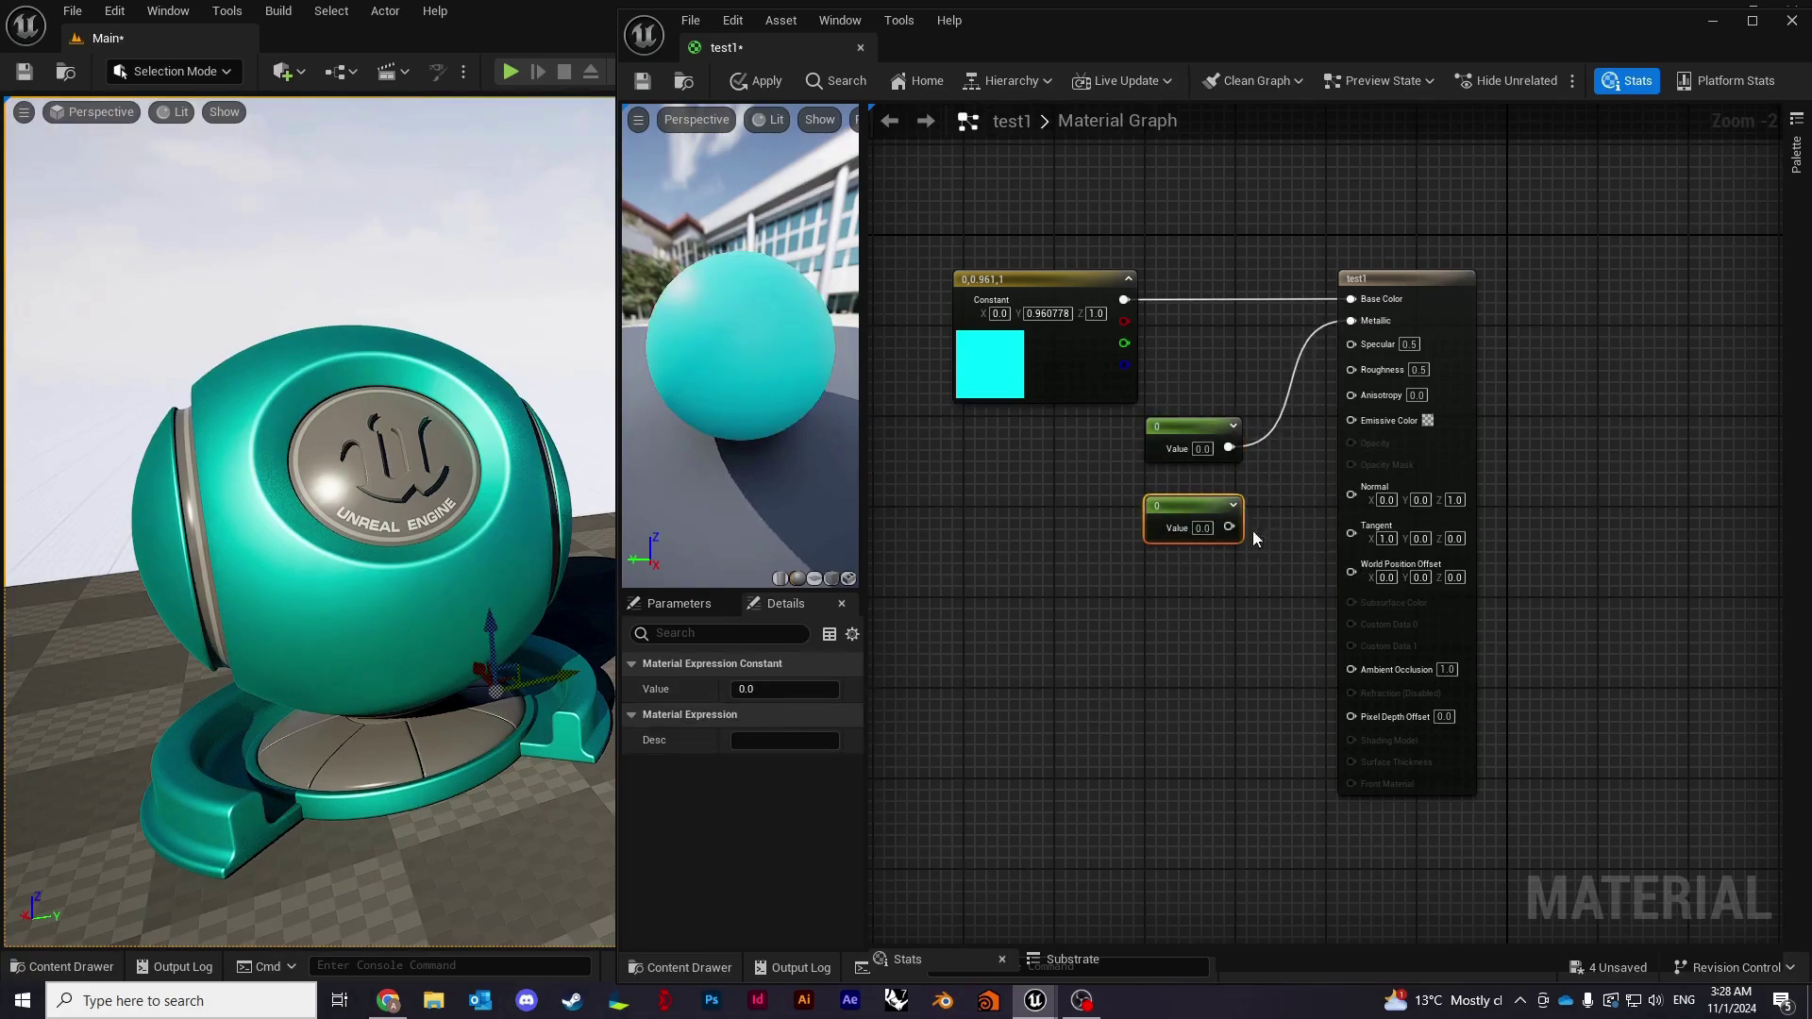
drag(1259, 514, 1351, 369)
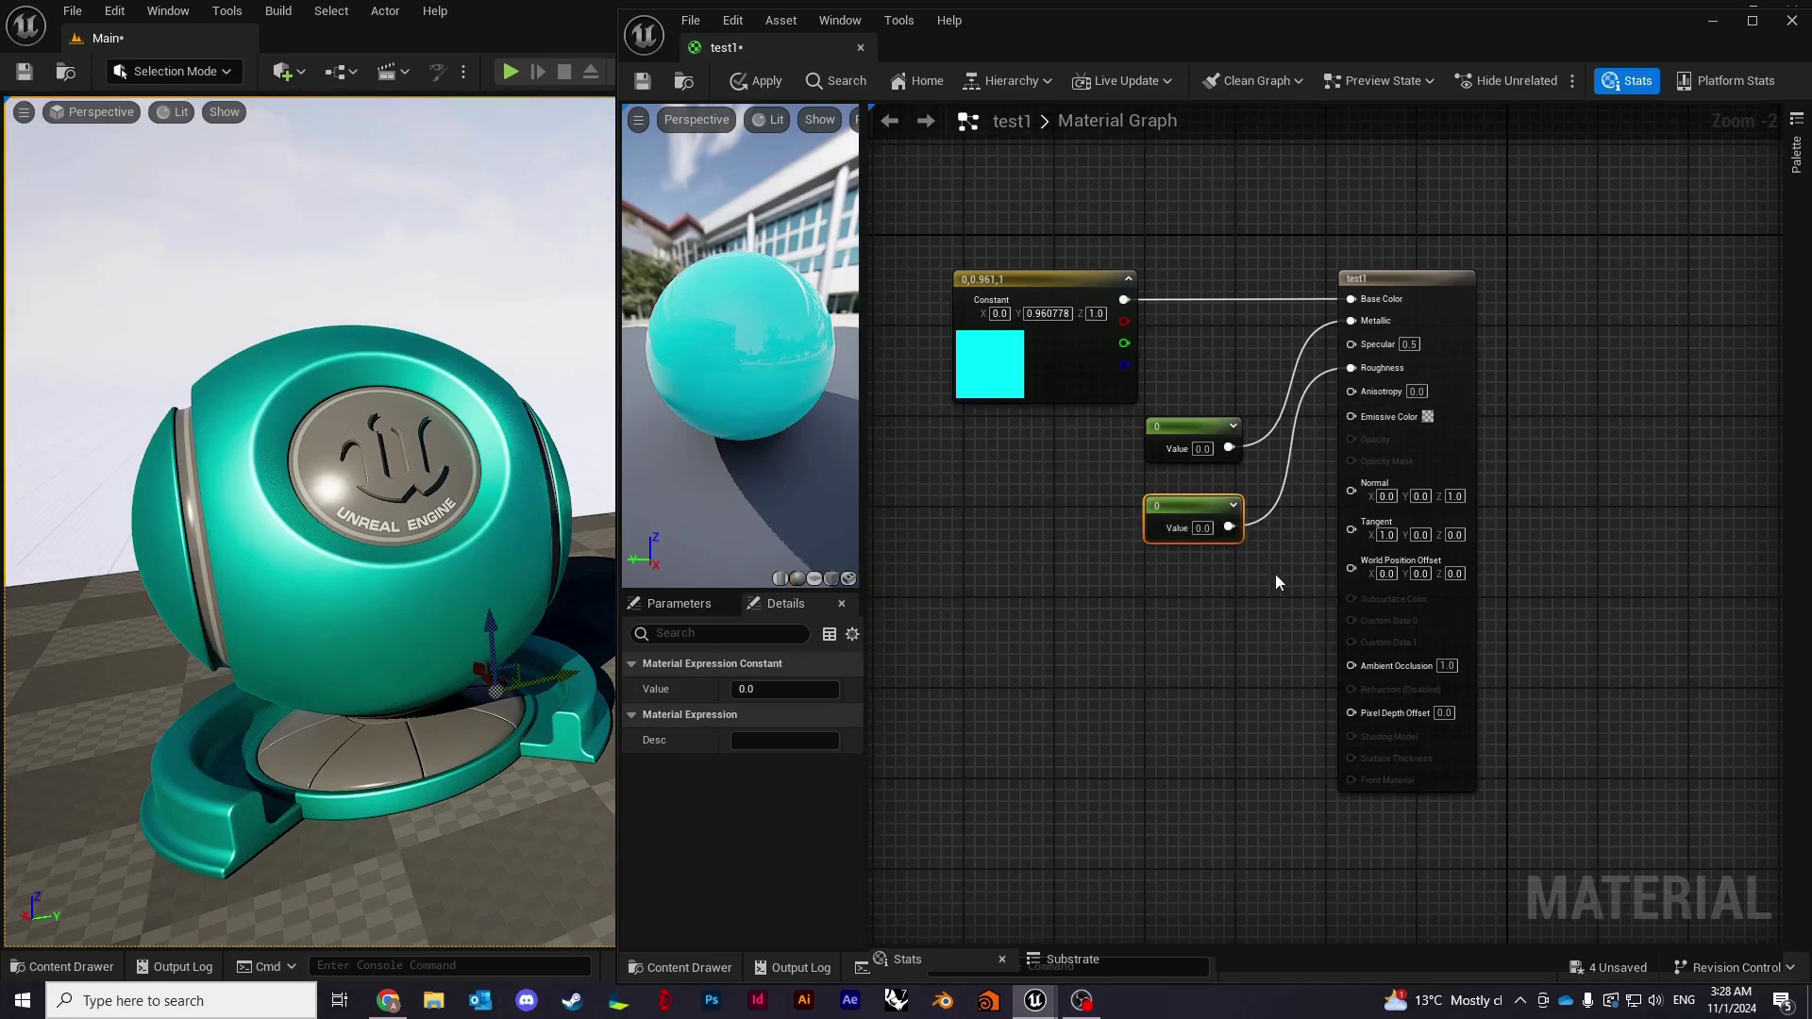
Set the Roughness constant's value to 1 and shift both Constant nodes slightly away from the result node.
click(1201, 529)
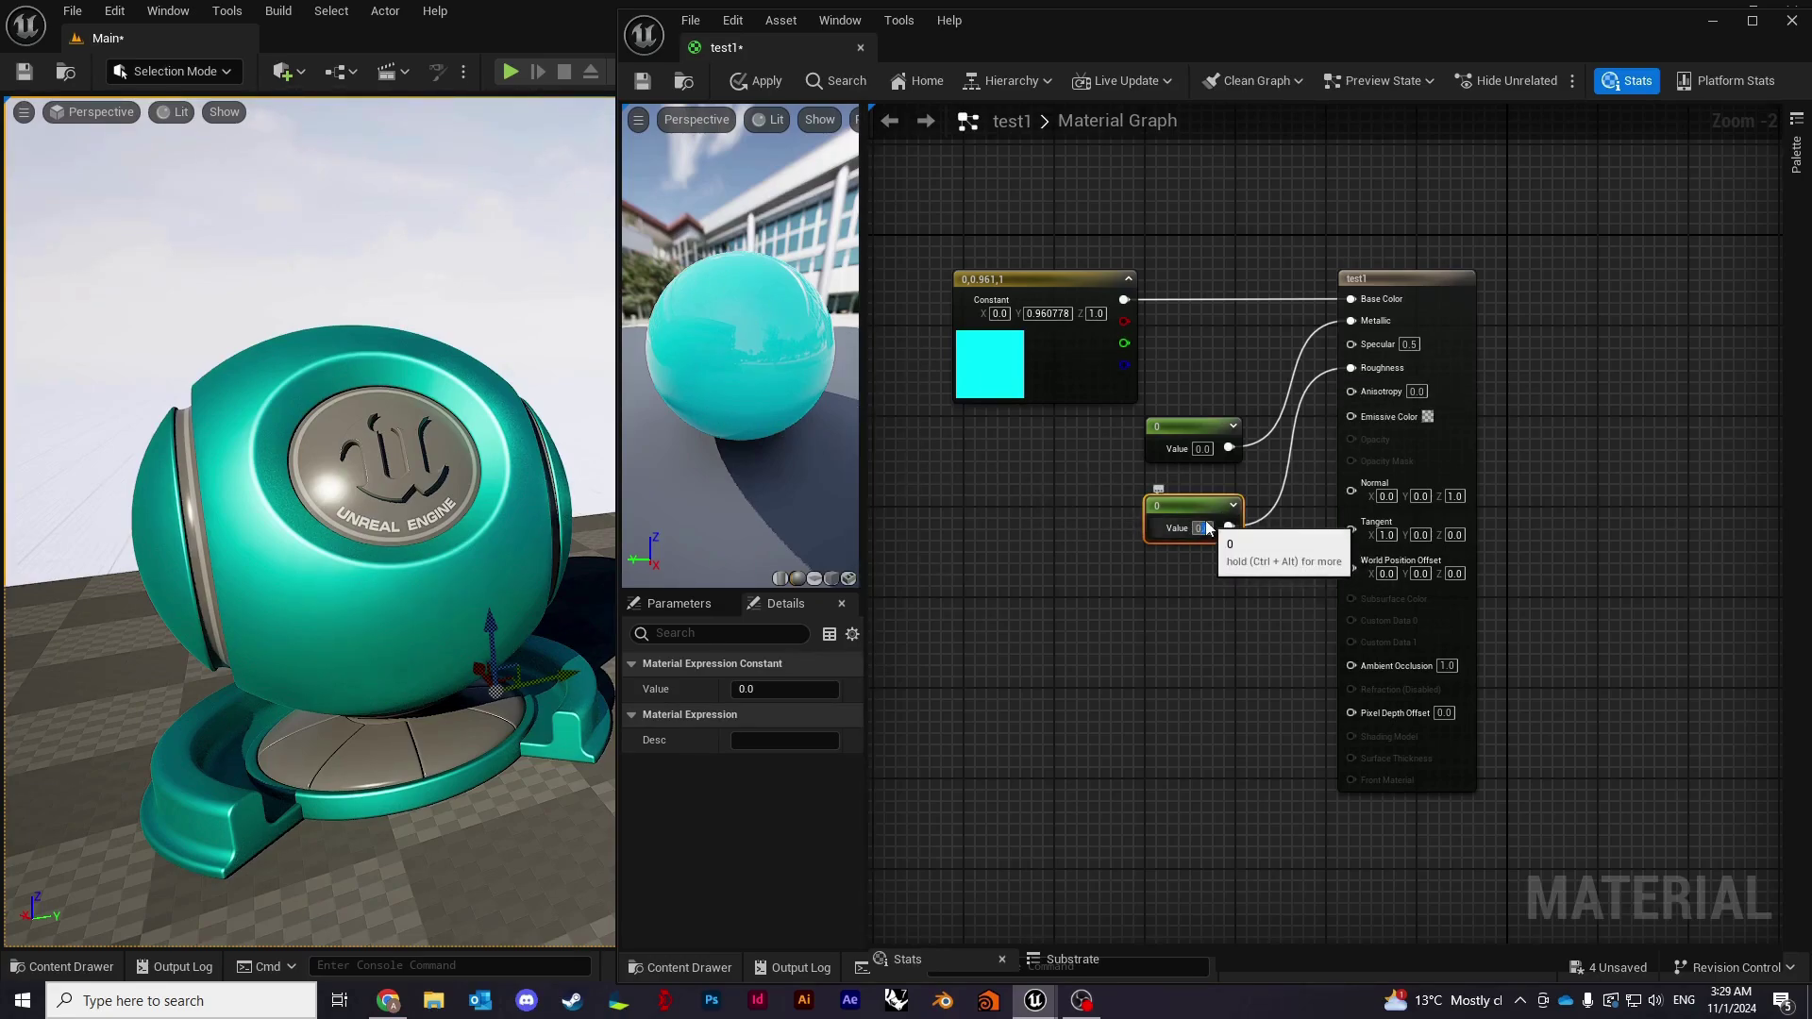
key(BackSpace)
text(1)
key(Return)
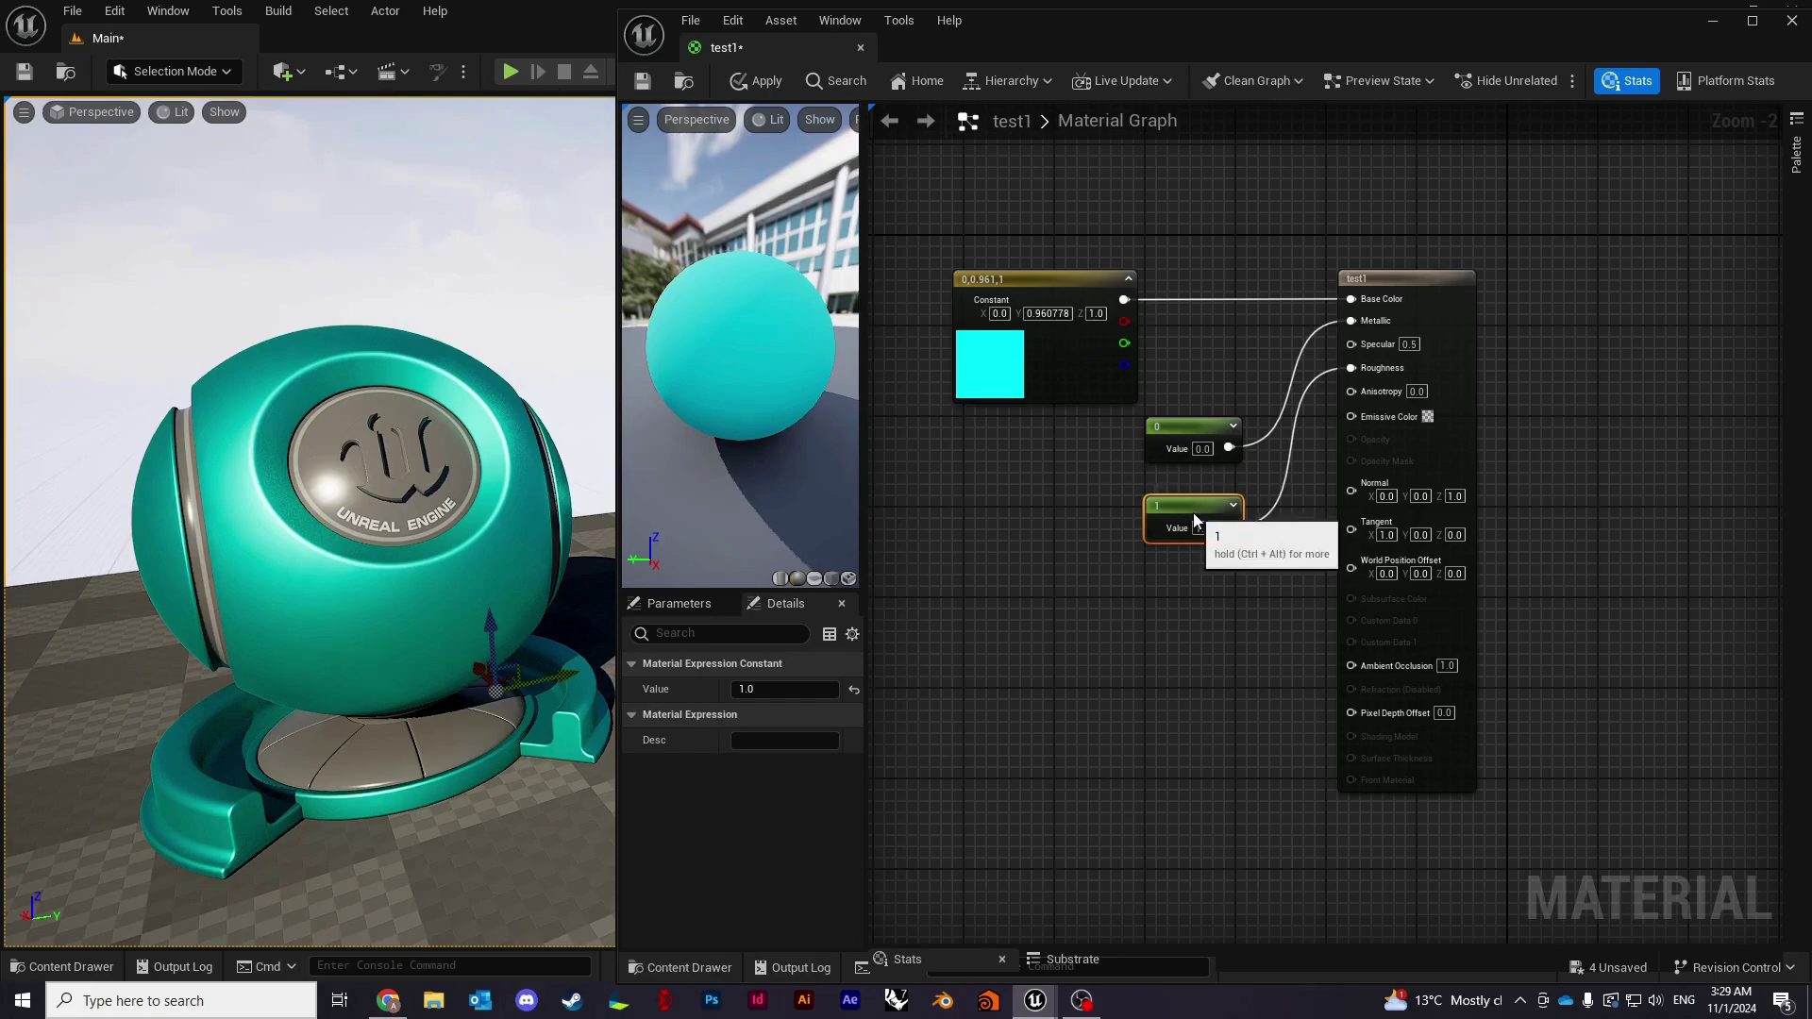
drag(1193, 512, 1159, 524)
drag(1193, 436, 1164, 442)
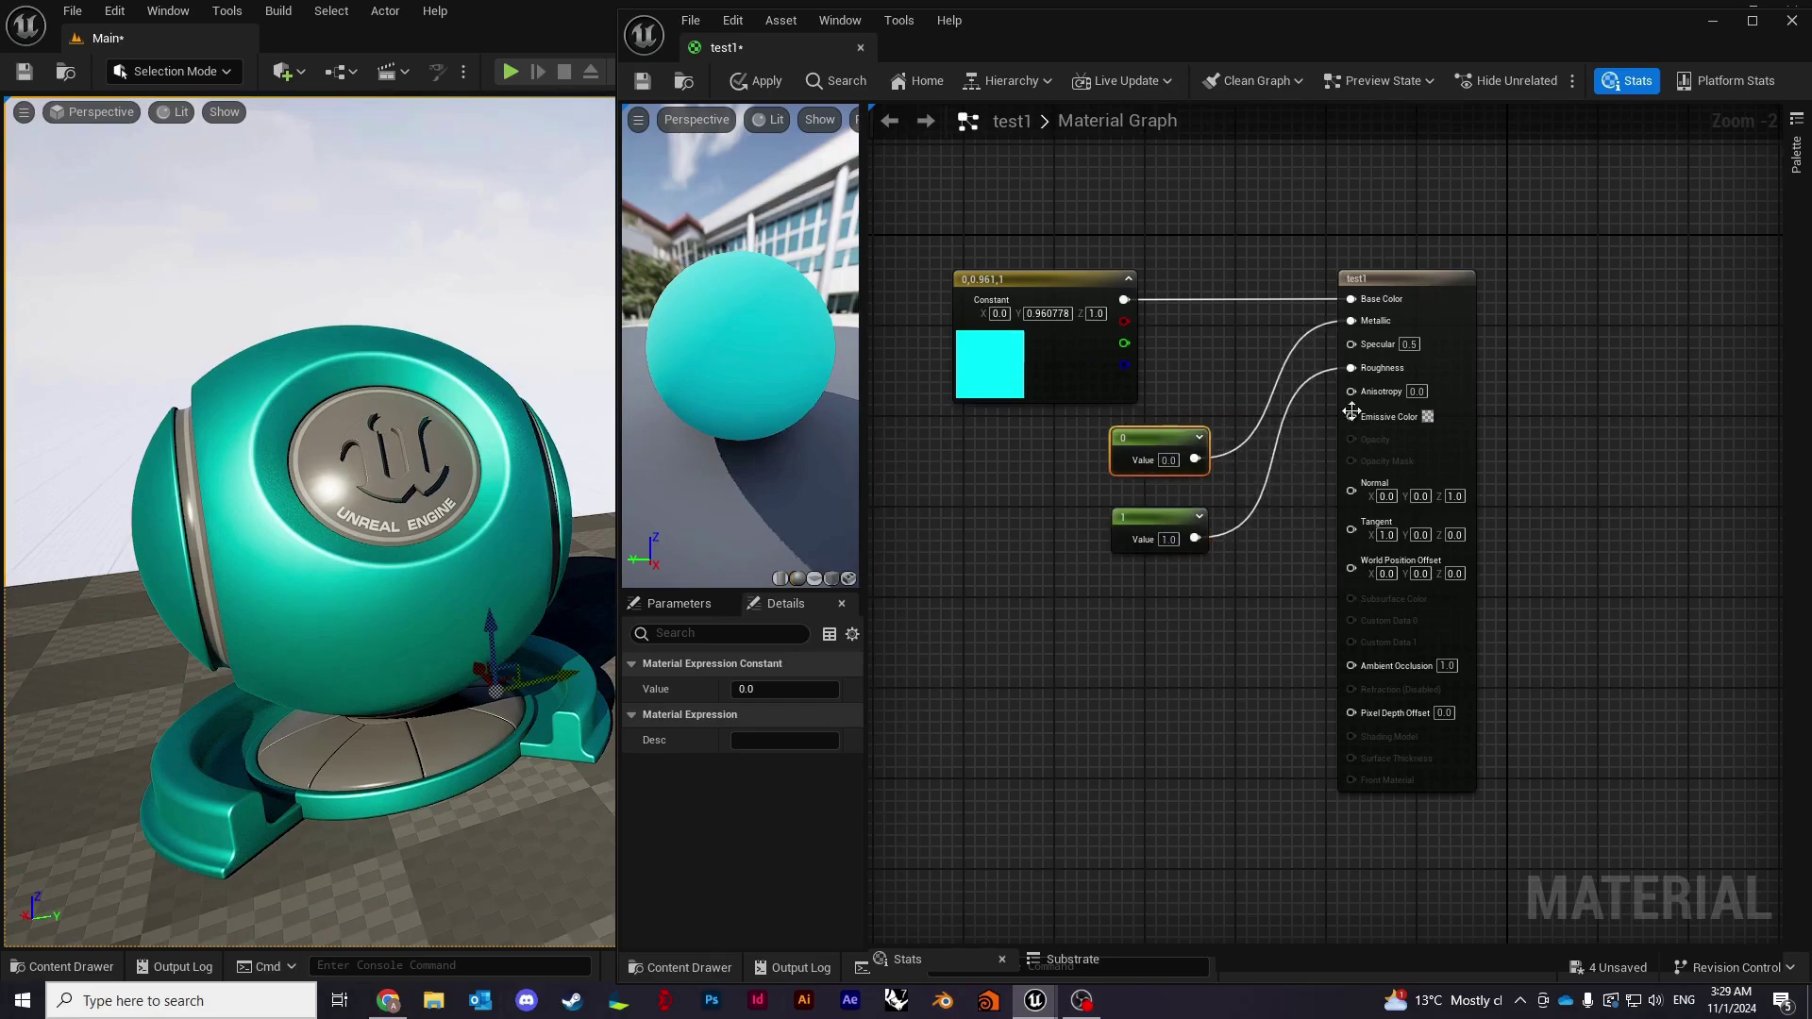
click(1161, 516)
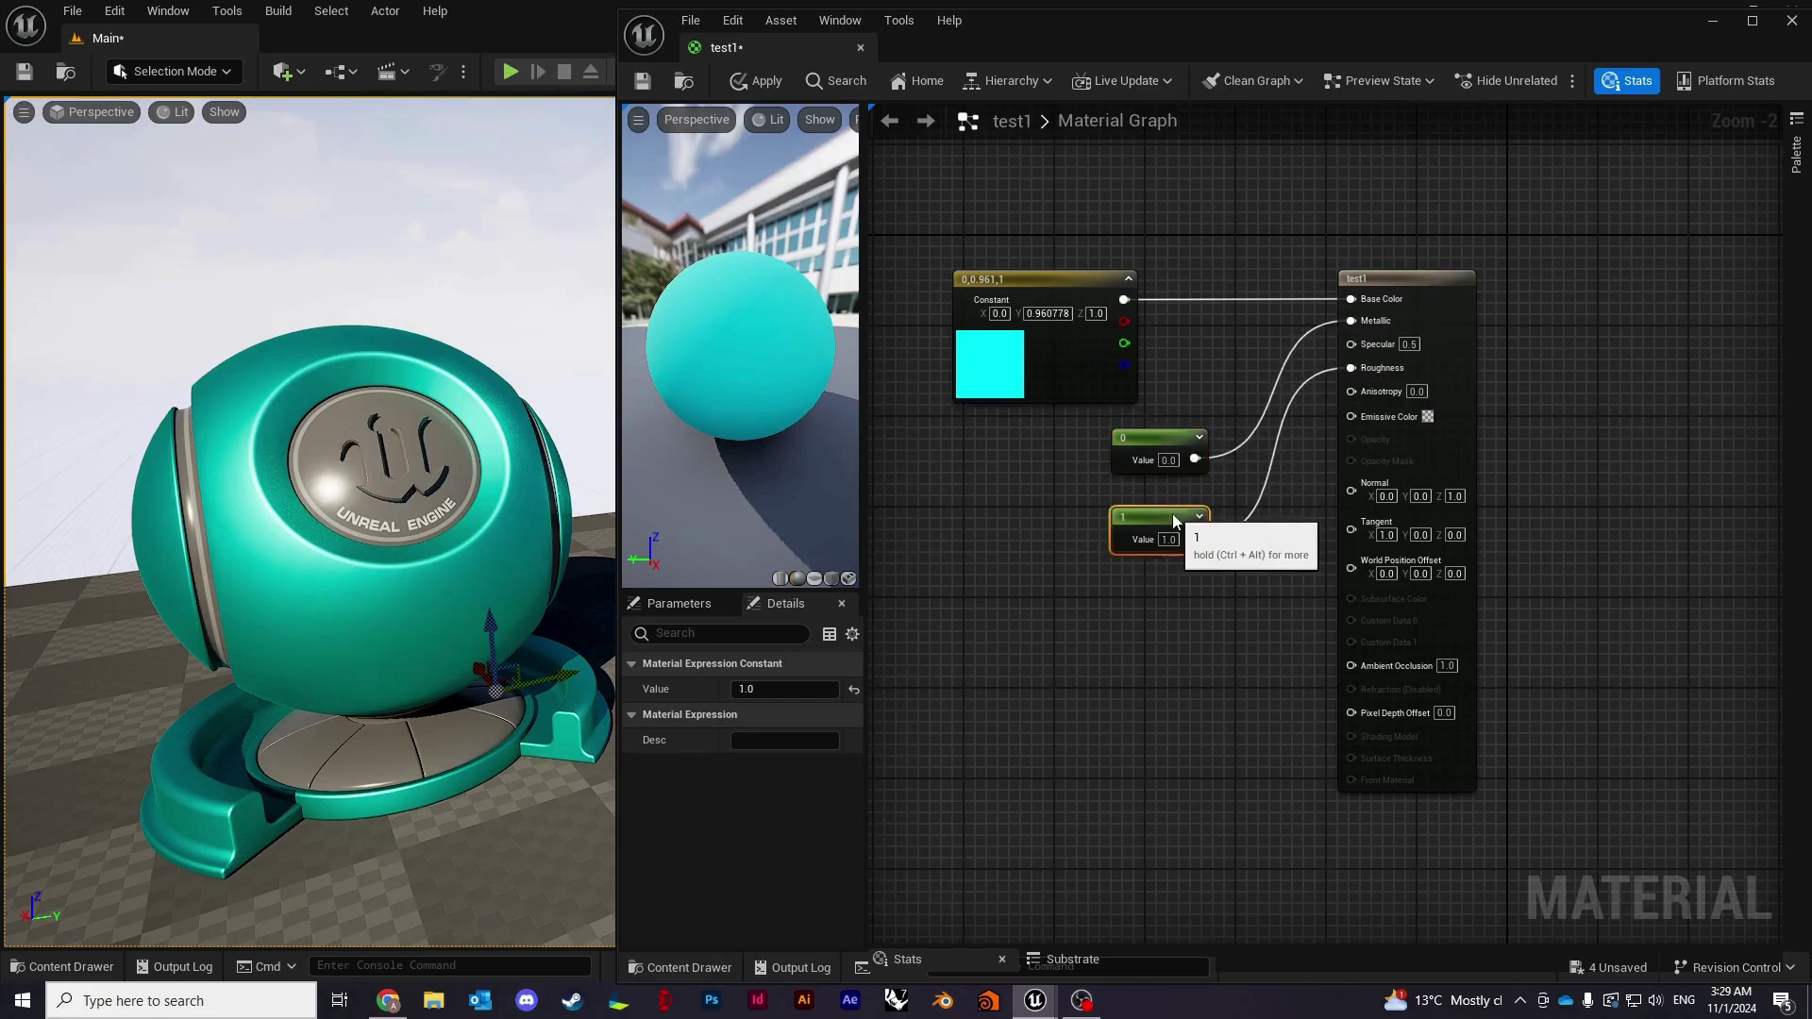
Set the Metallic constant to 1 and apply the material with both constants at 1.
click(1167, 461)
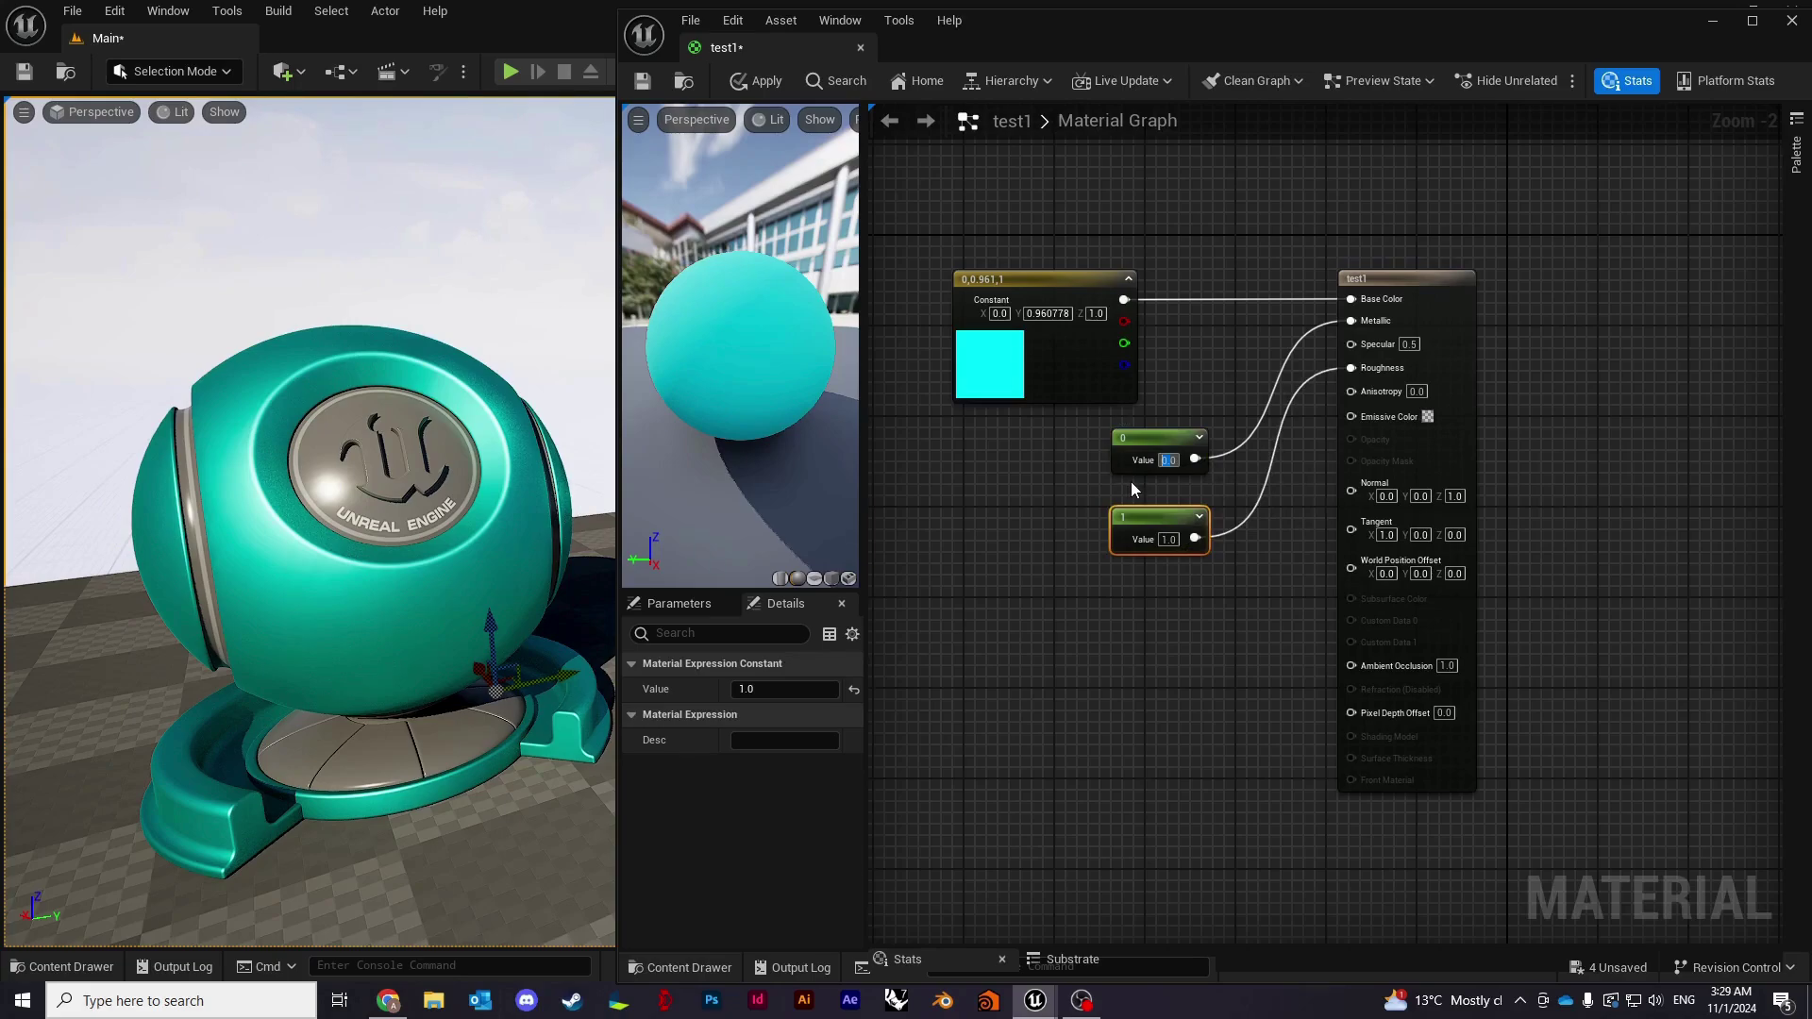
text(0)
text(1)
key(Return)
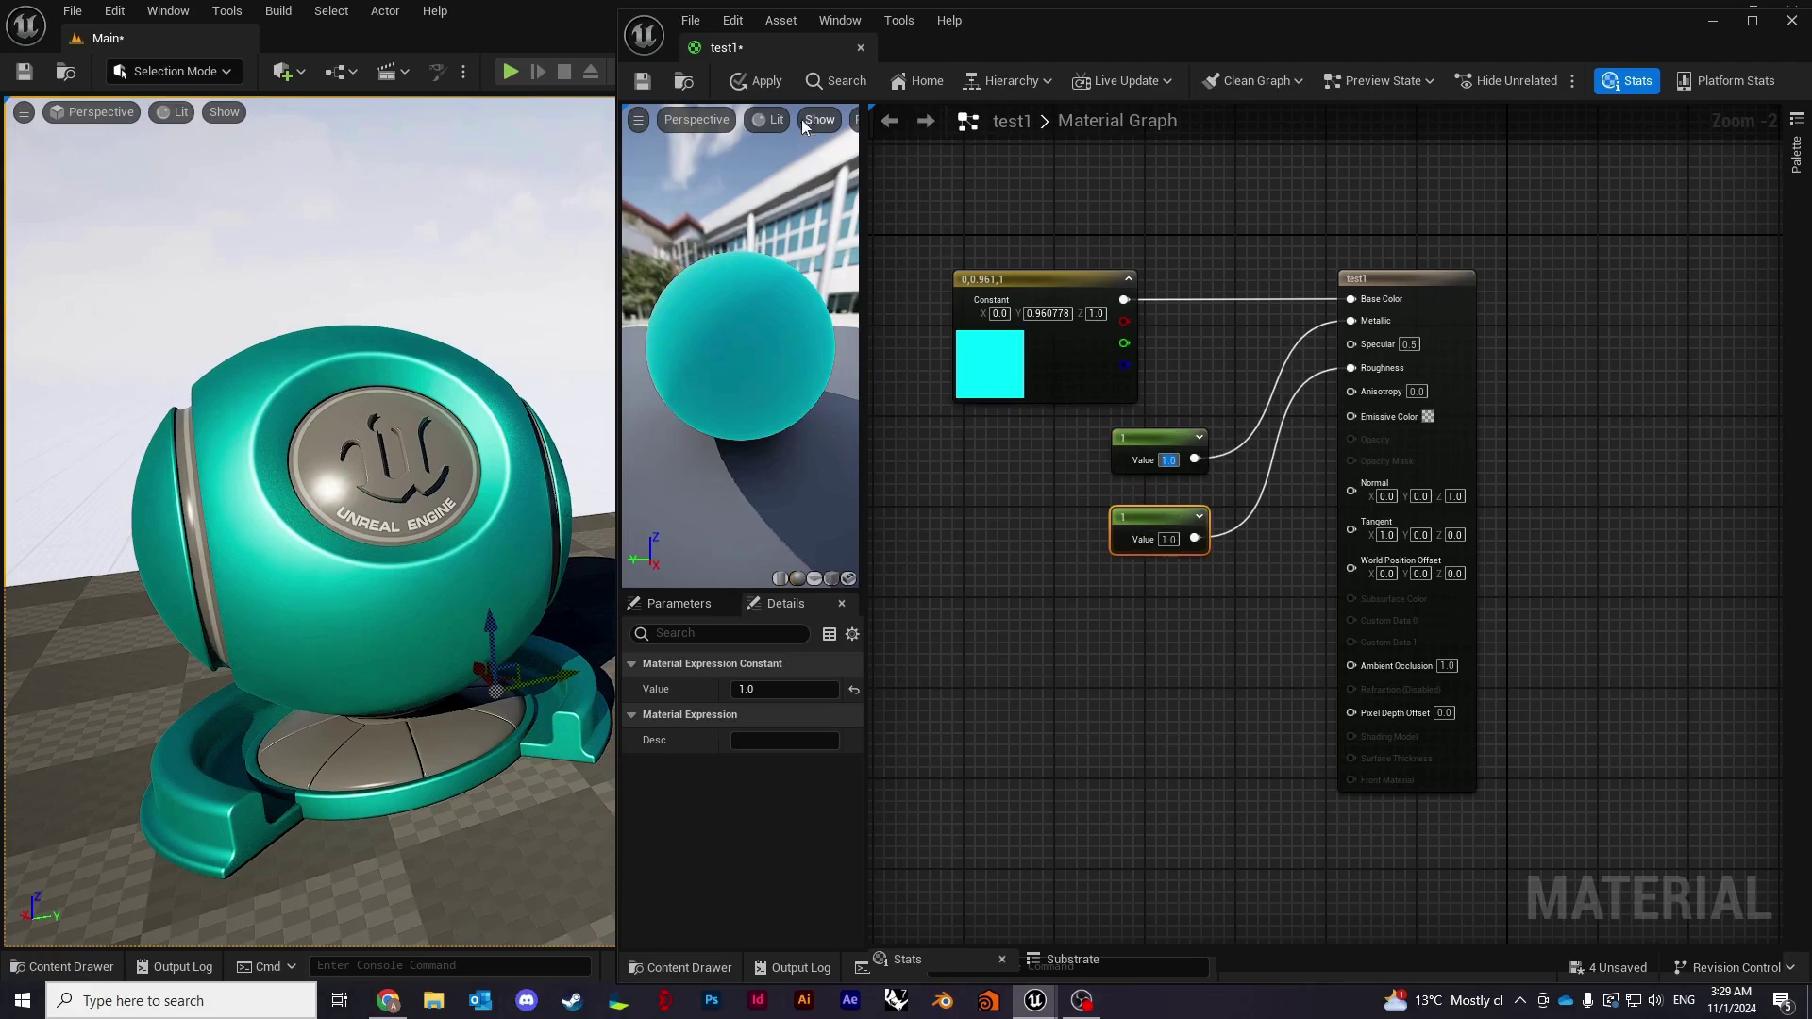
click(755, 82)
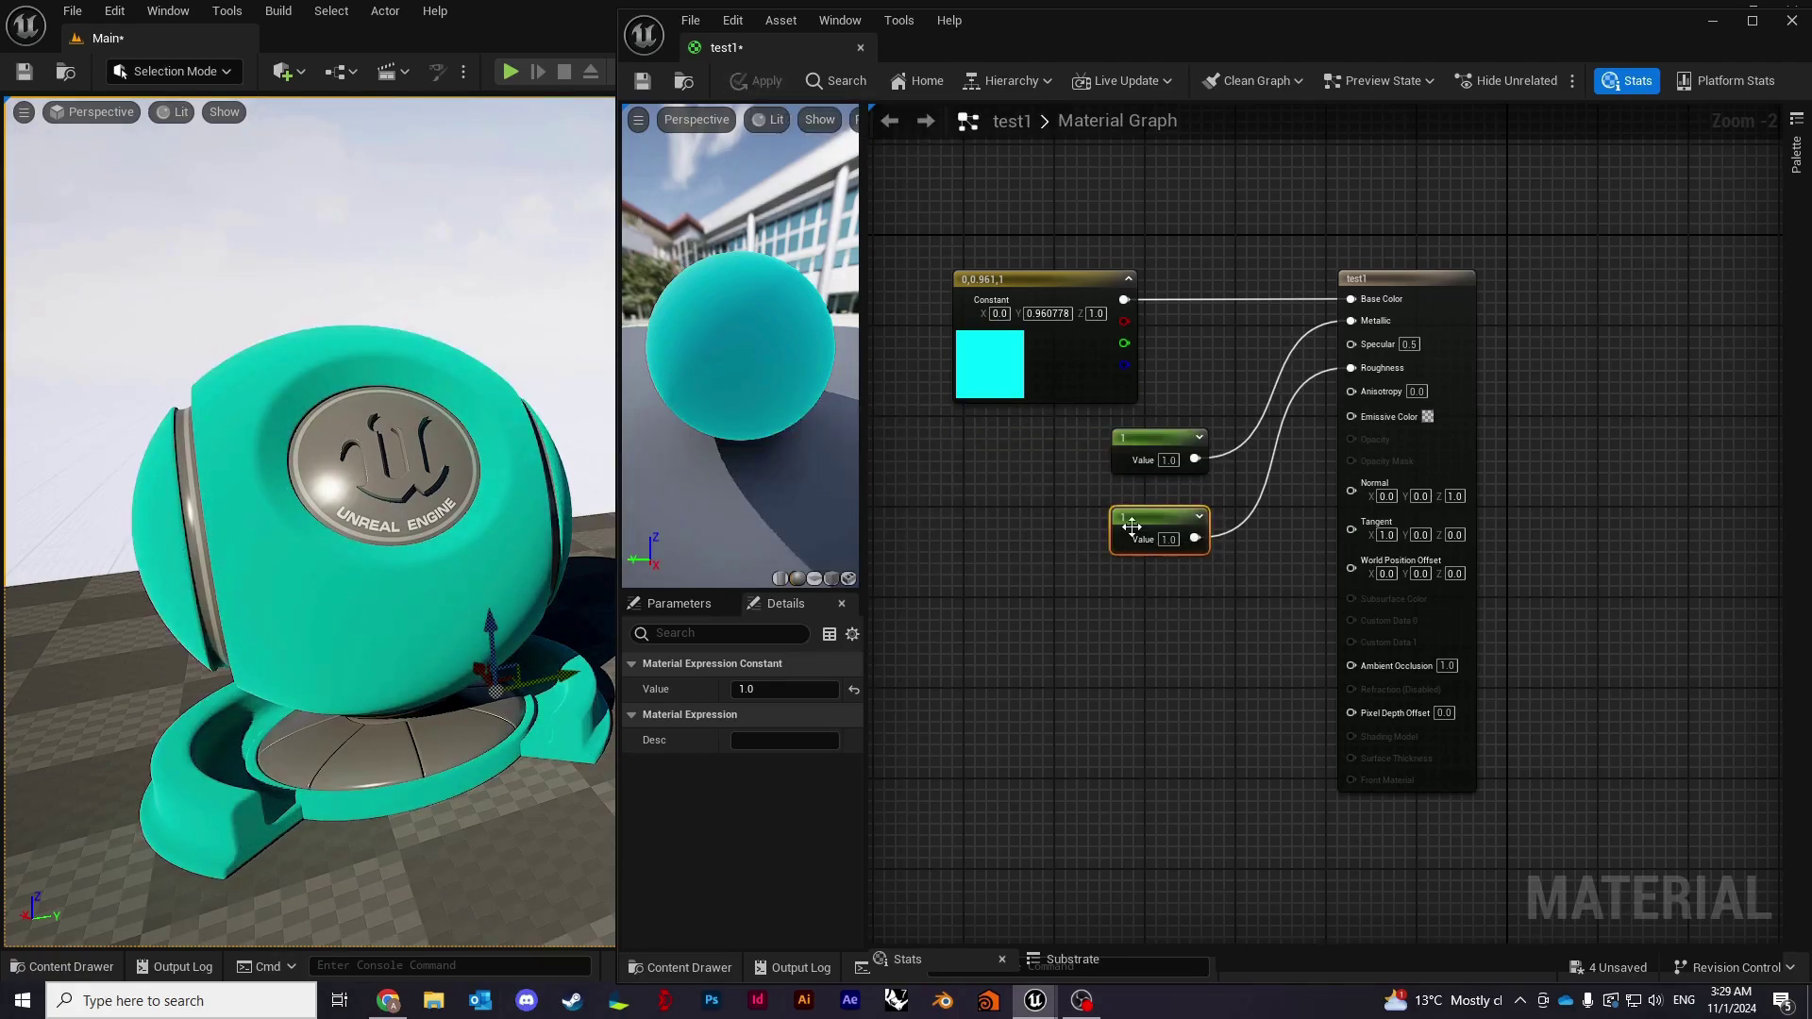
Set the Roughness constant to 0 and apply the material to get a mirror-like metal on the preview mesh.
click(1170, 539)
text(0)
key(Return)
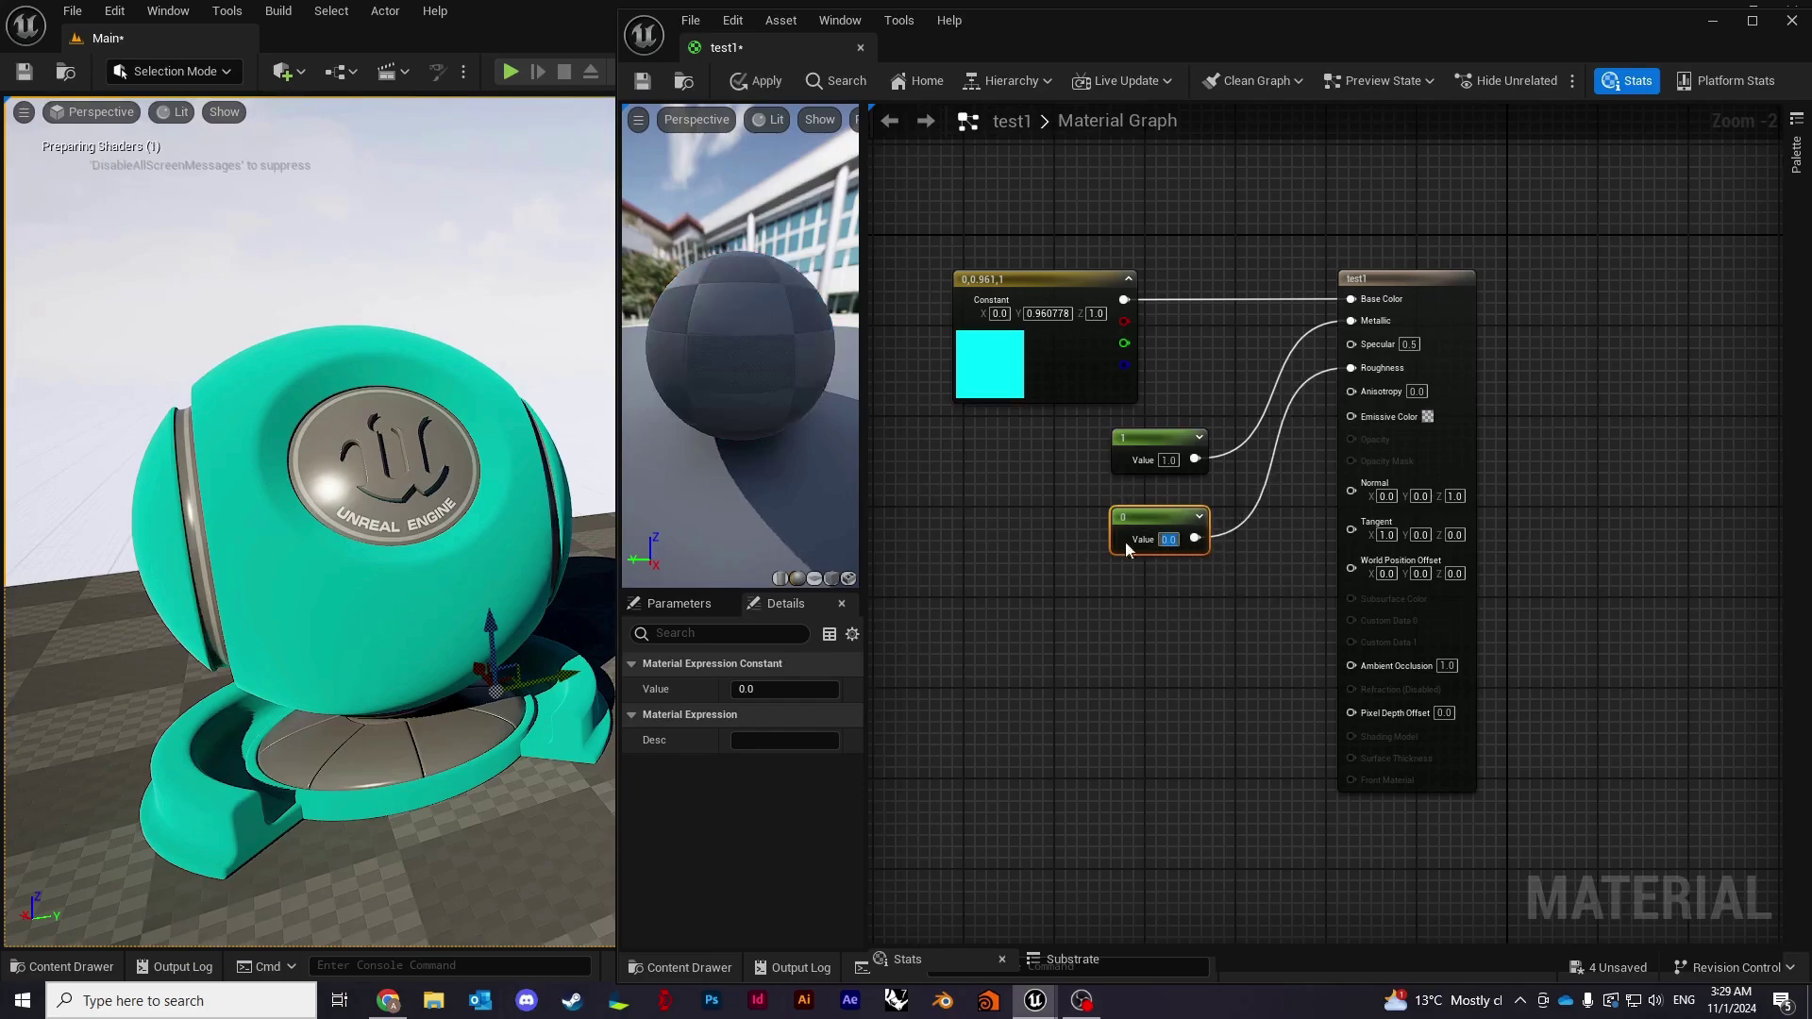
click(756, 83)
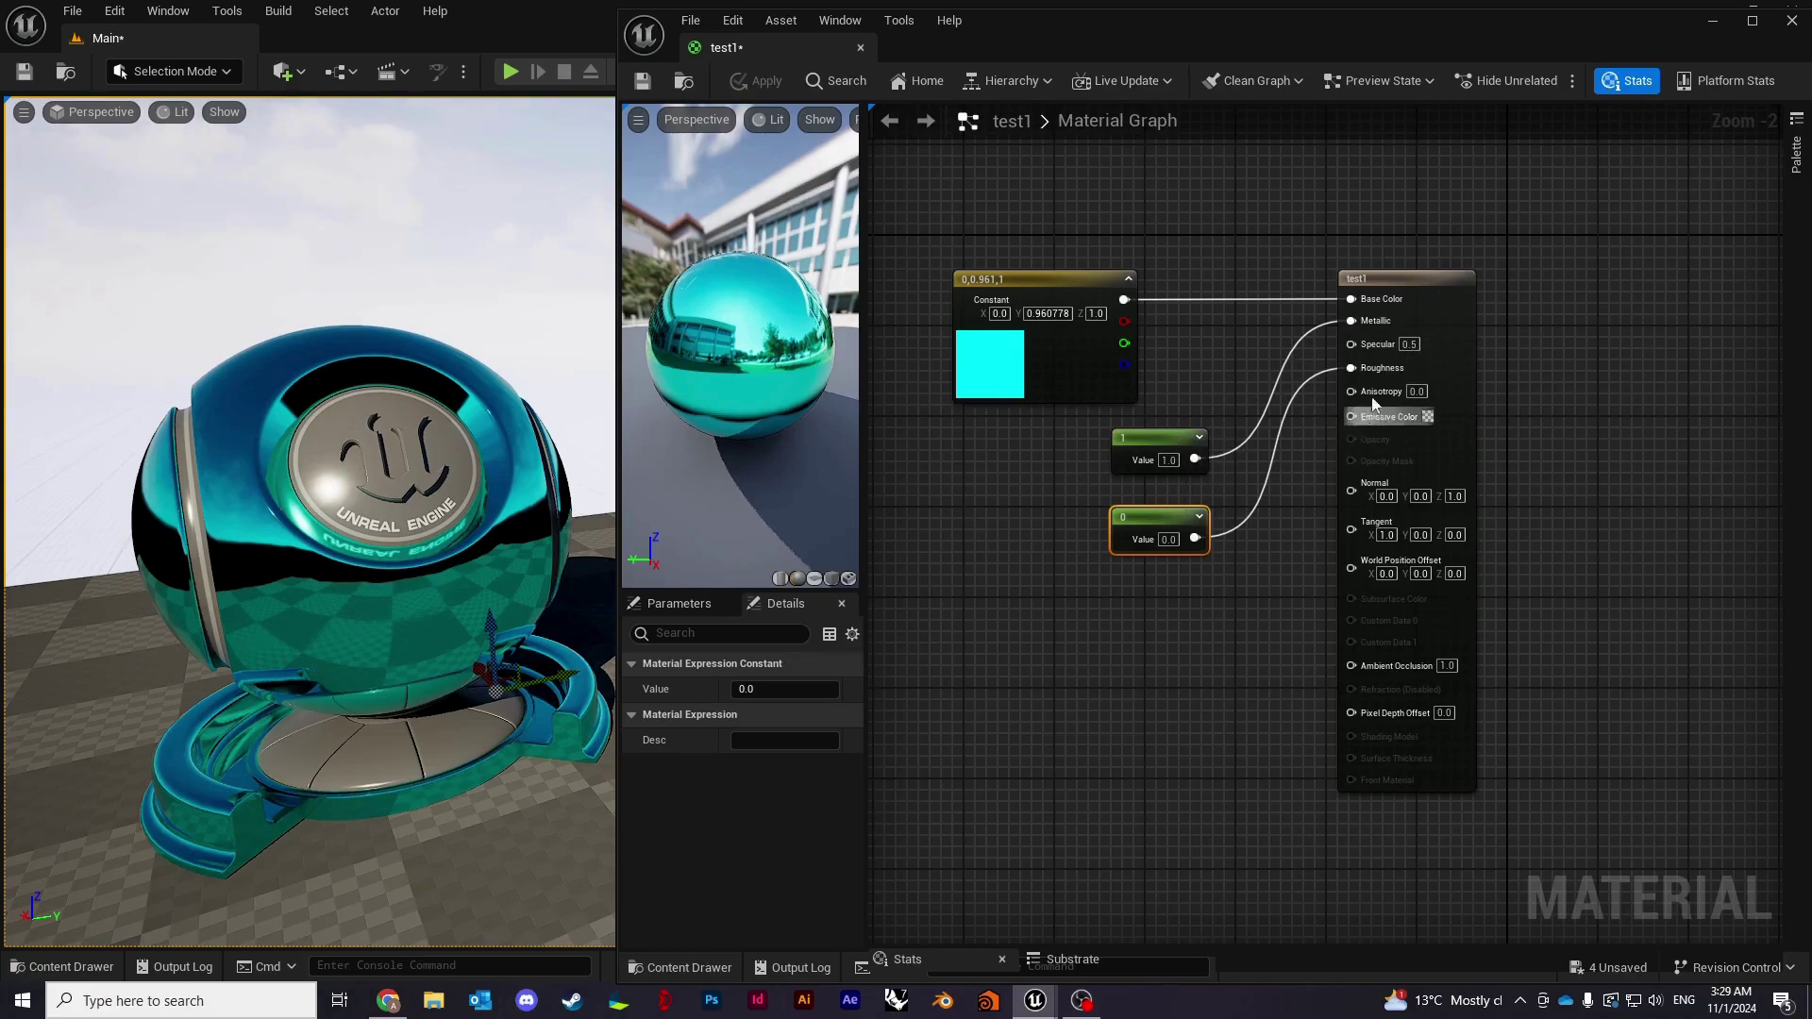
Delete the Metallic constant and disconnect the remaining Constant node from the Roughness input.
click(1167, 461)
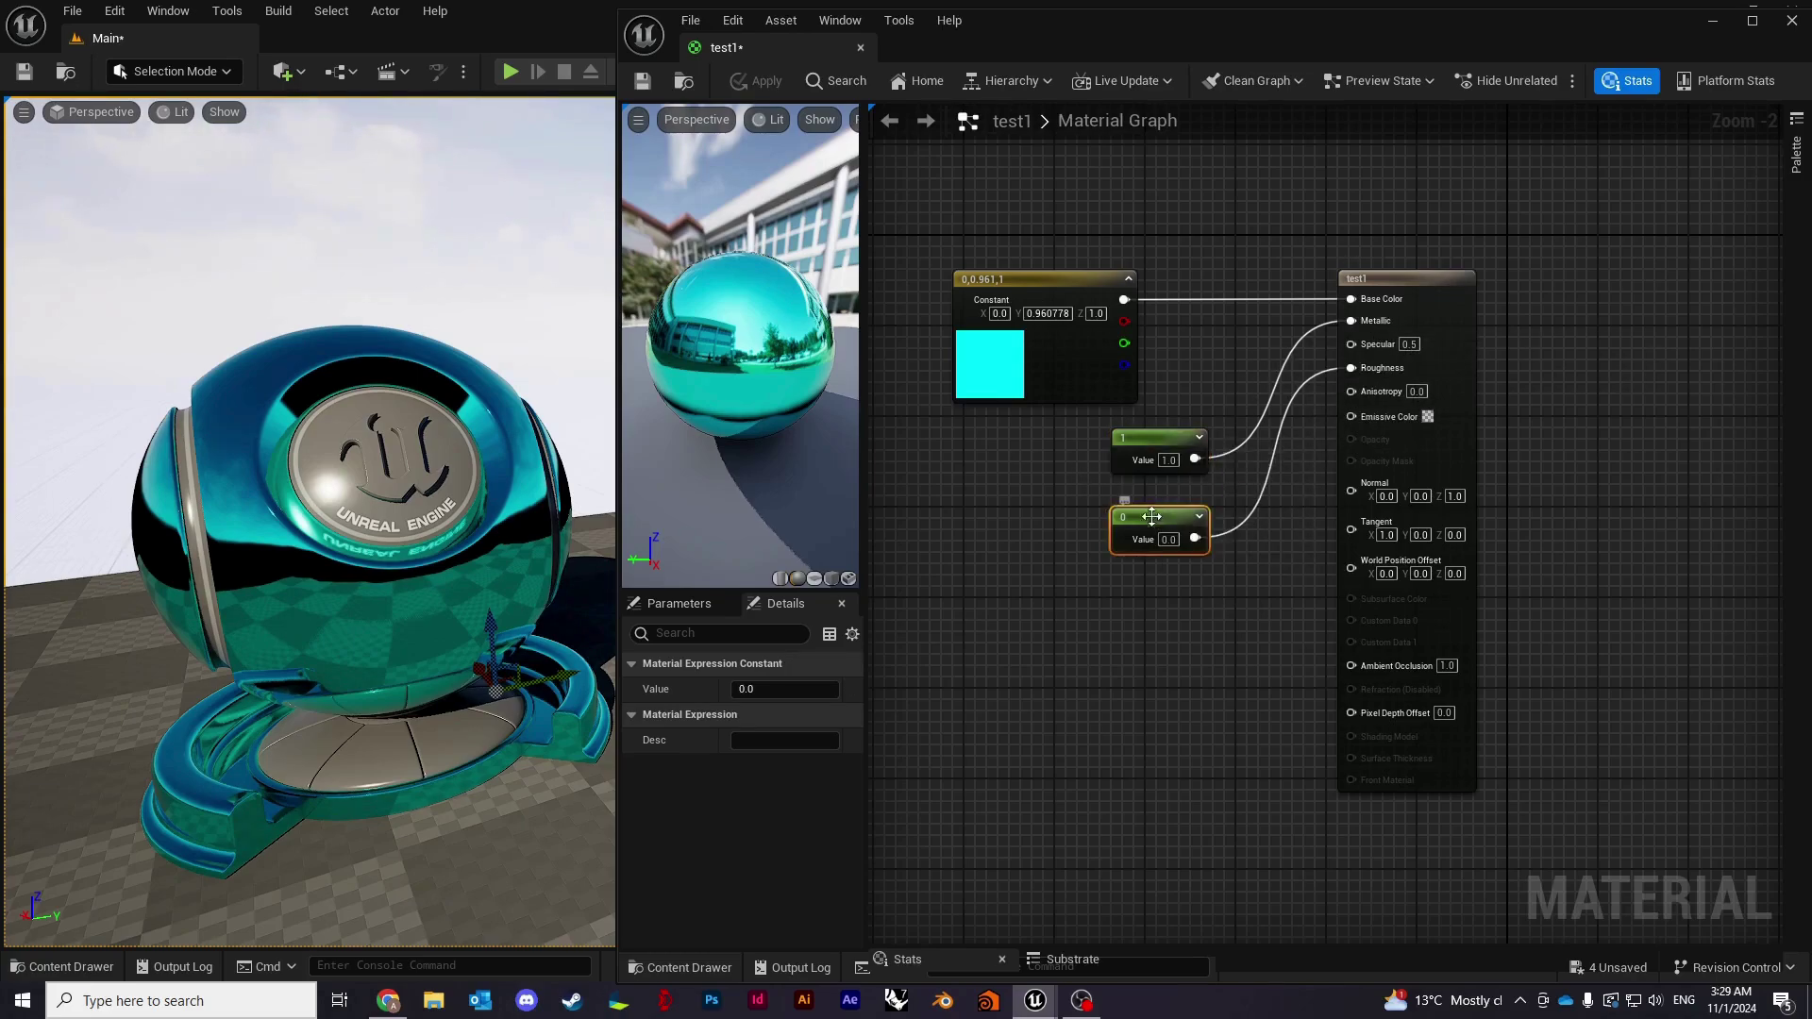
key(Delete)
drag(1185, 516, 1162, 483)
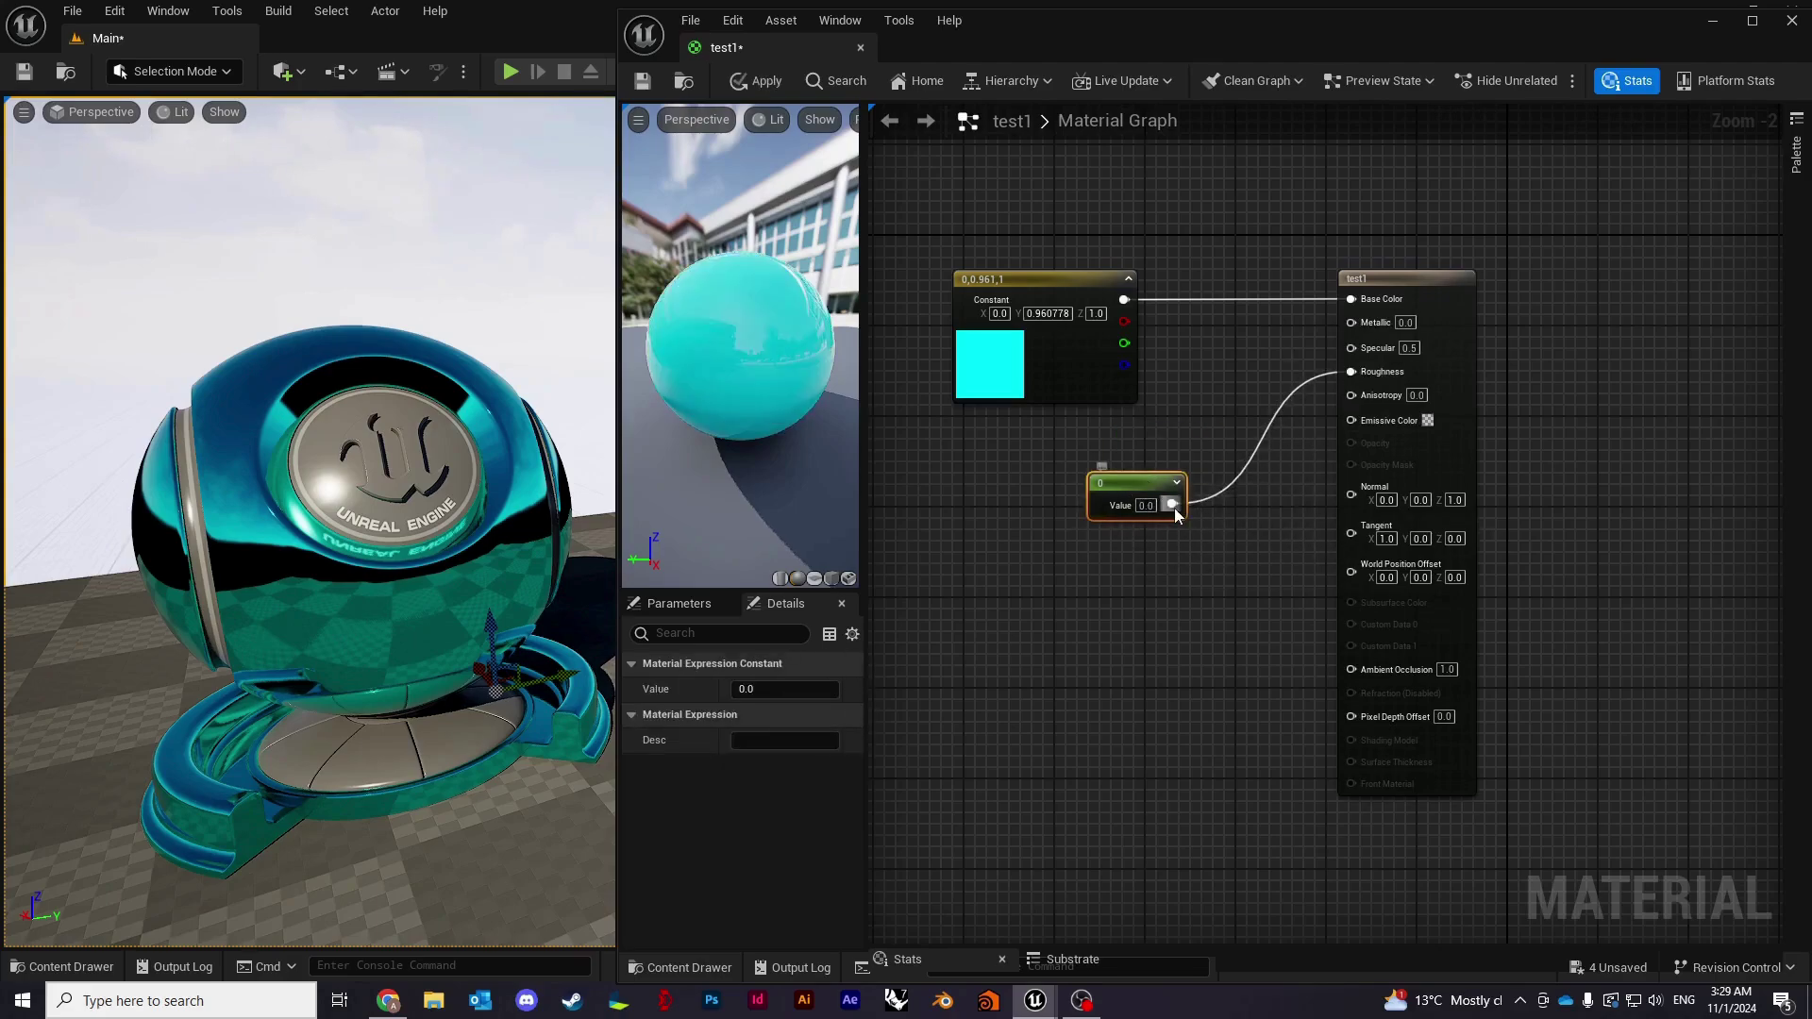
alt+click(1352, 372)
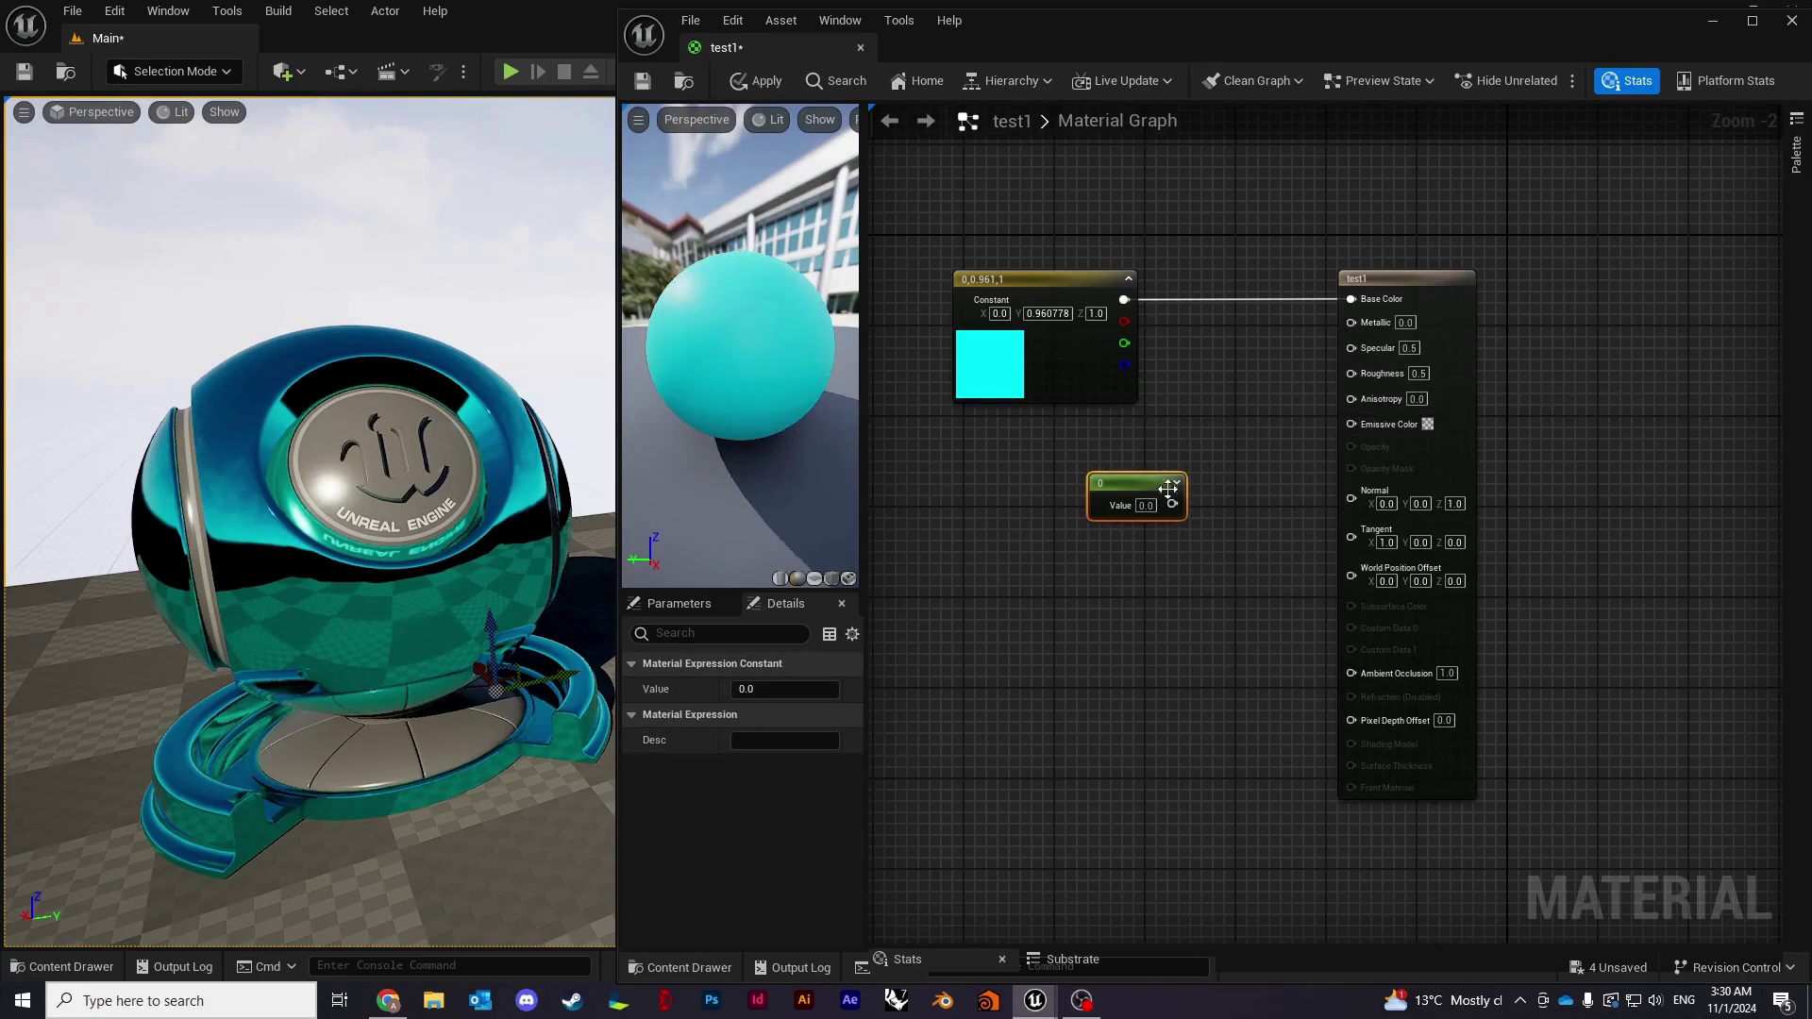
Connect the remaining Constant node to the Specular input, set its value to 1 and move it up slightly.
drag(1172, 504, 1357, 349)
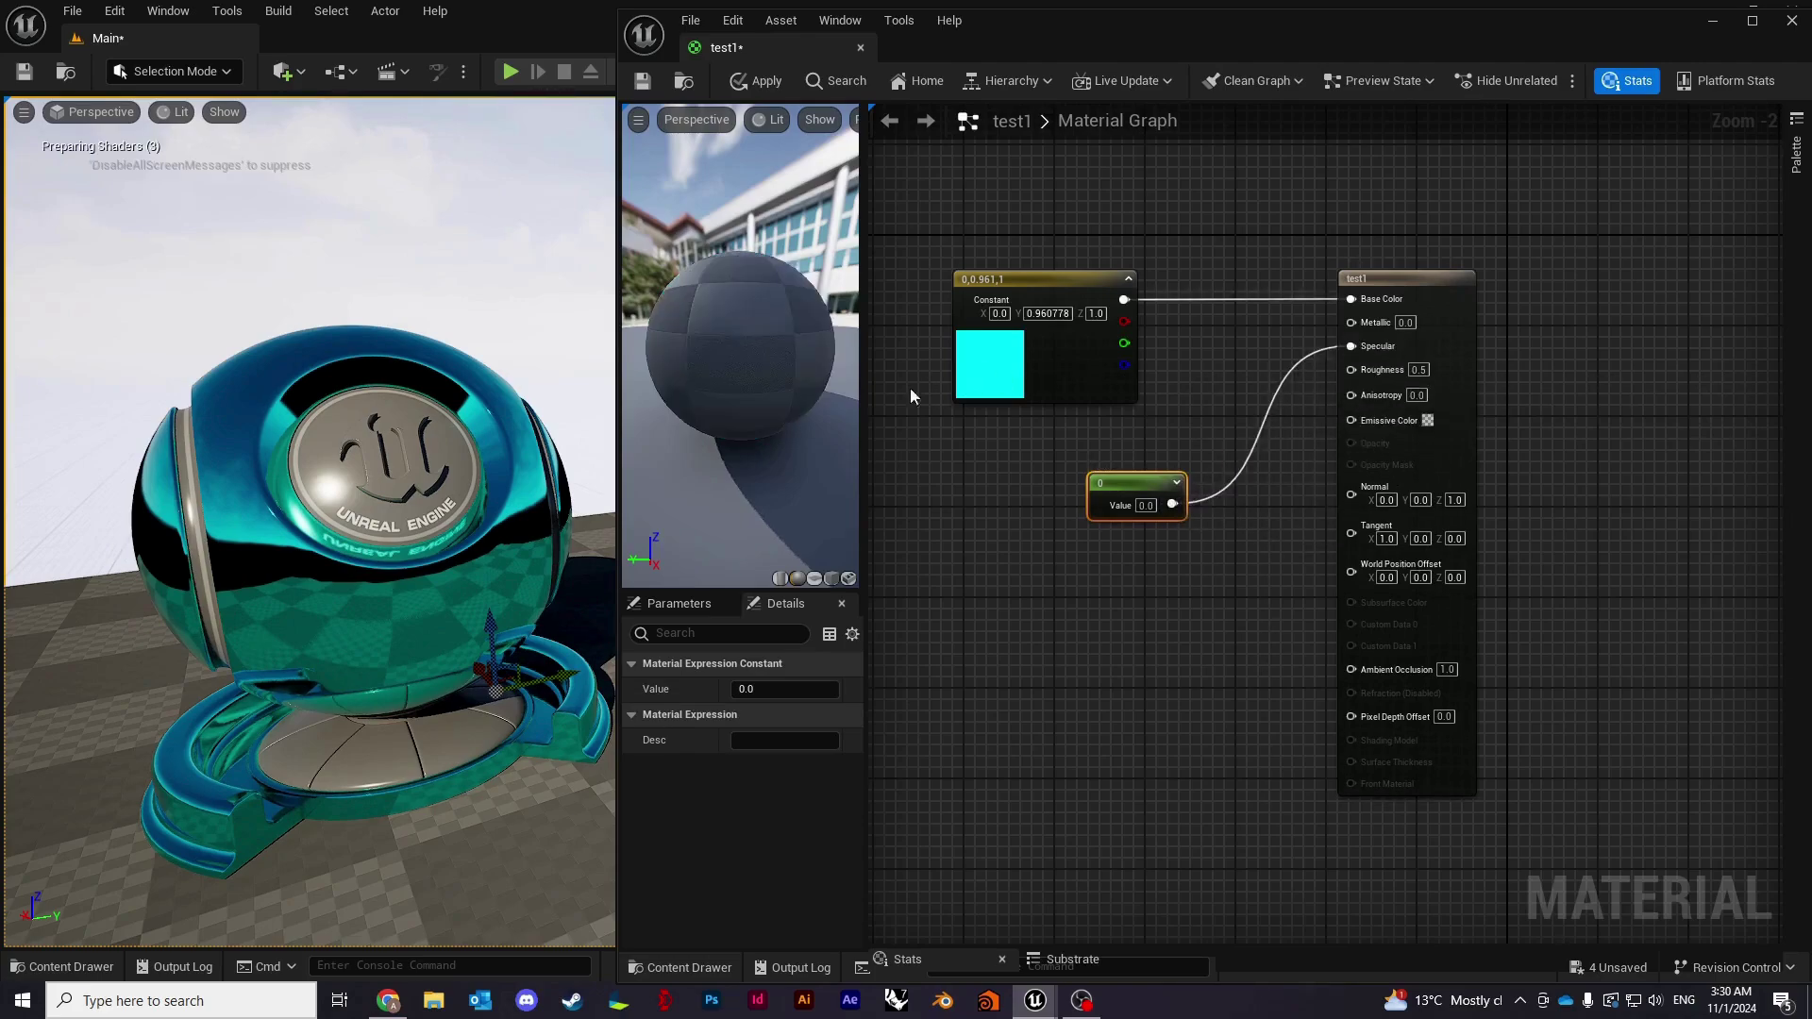
click(1146, 505)
text(1)
key(Return)
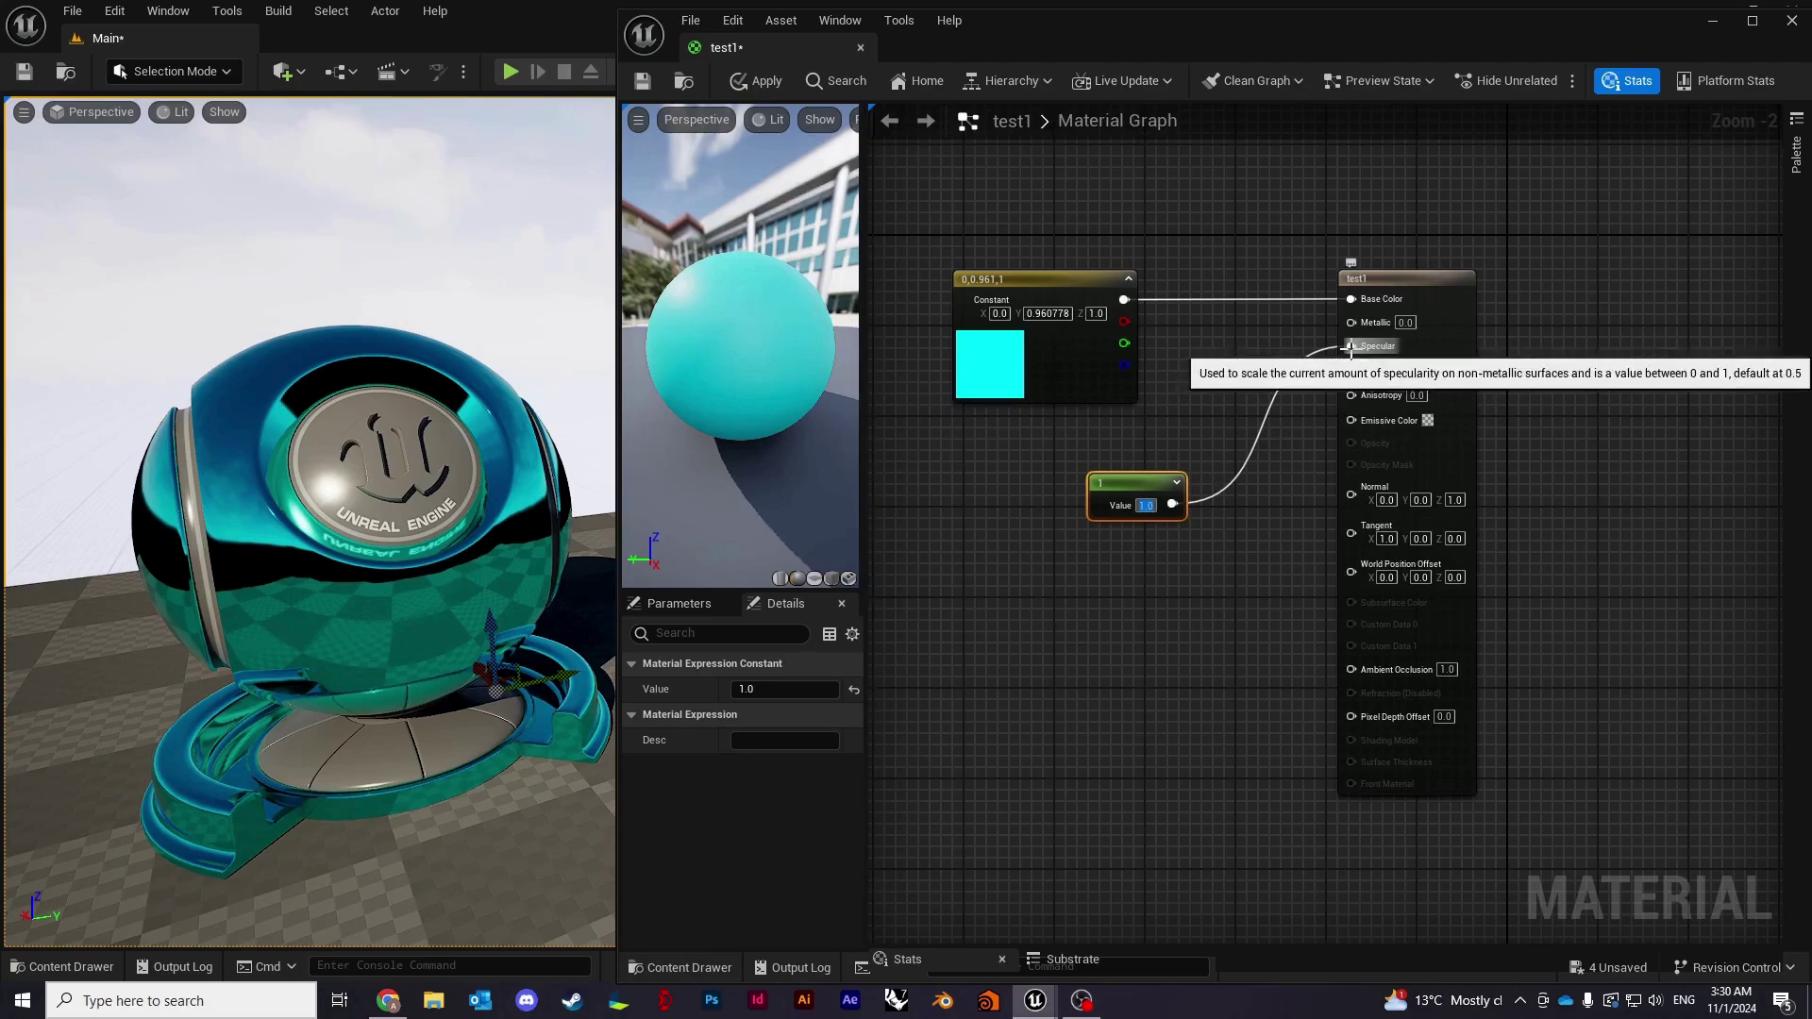
drag(1139, 487, 1139, 453)
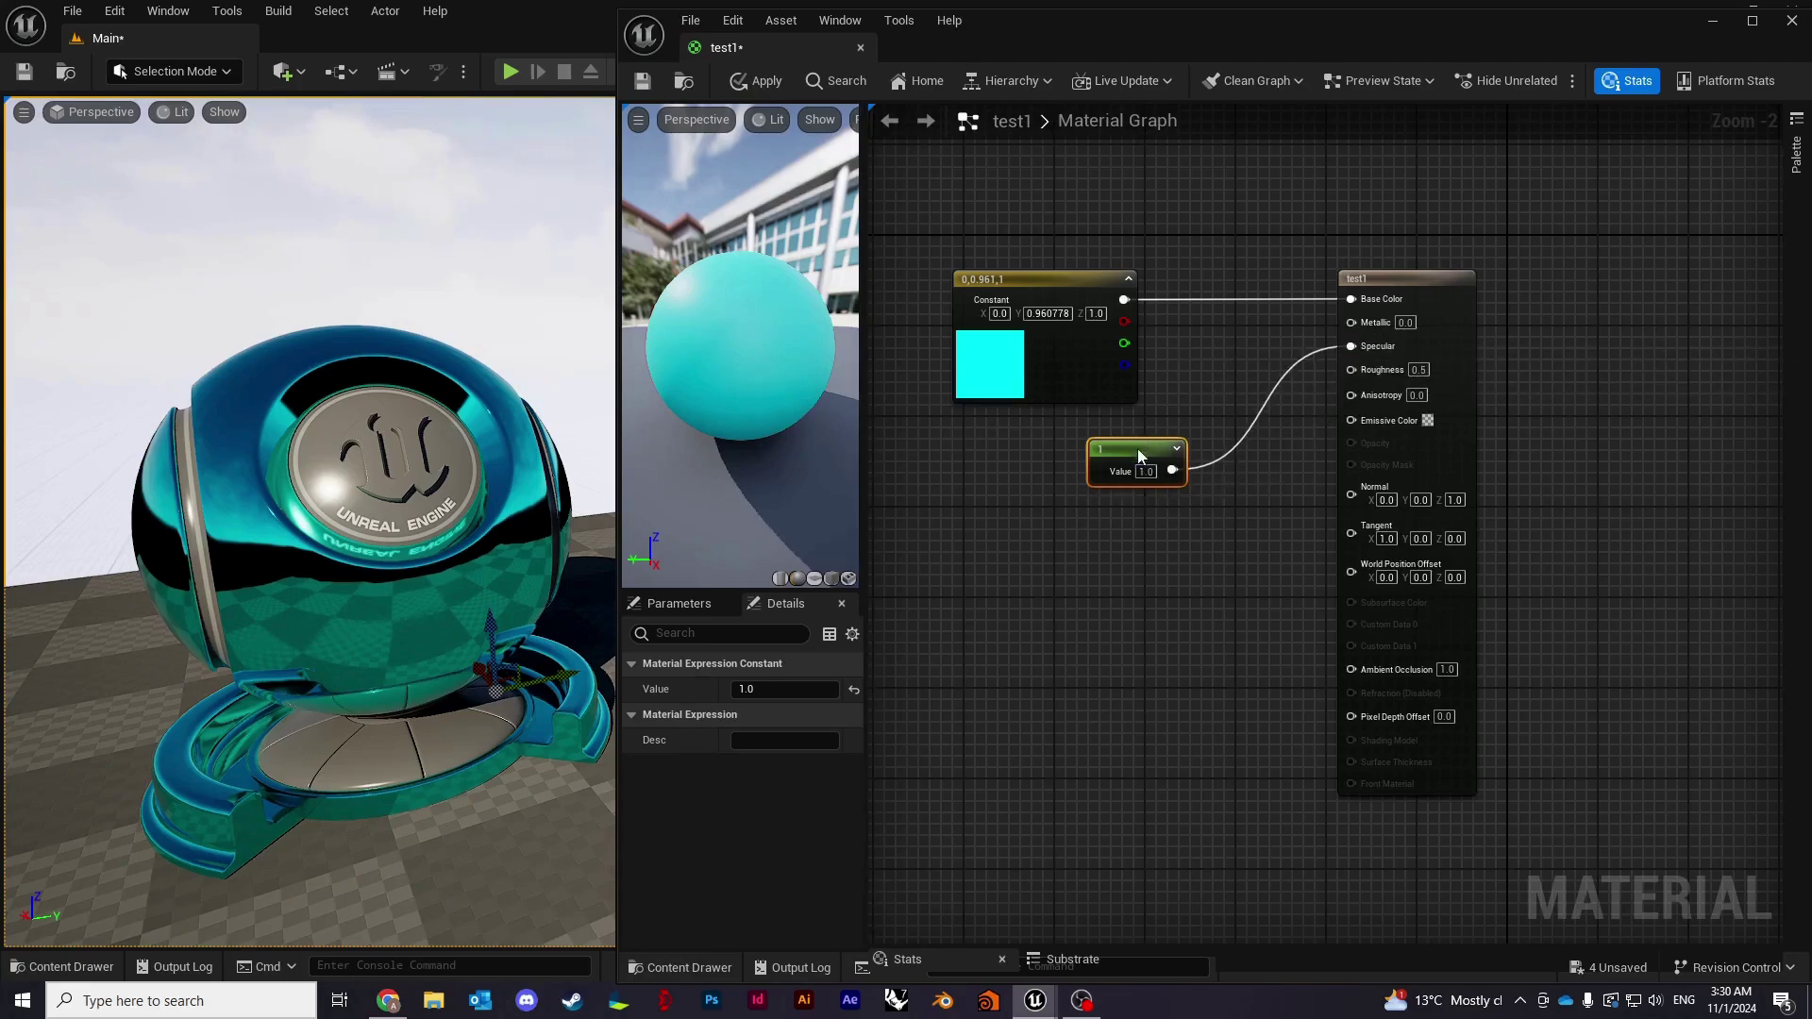
Add another Constant node with value 0, connect it to the Roughness input and place it below the Specular constant.
click(1144, 579)
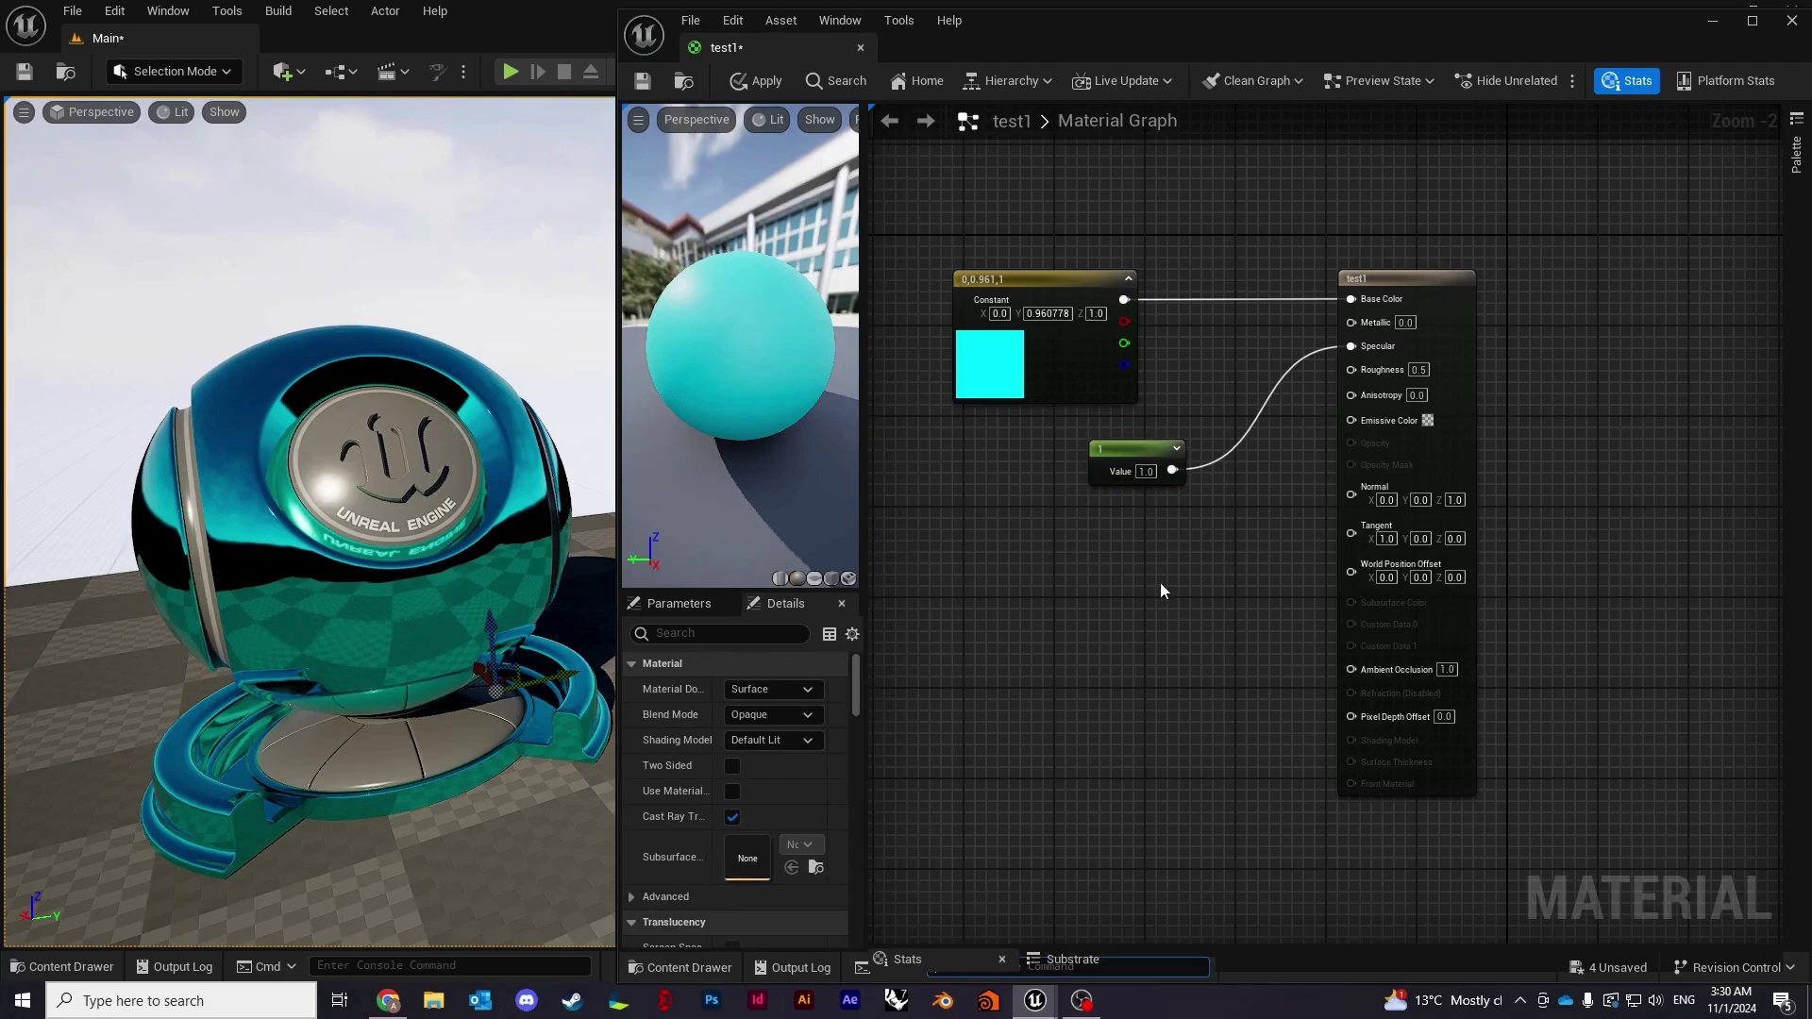
right_click(1161, 591)
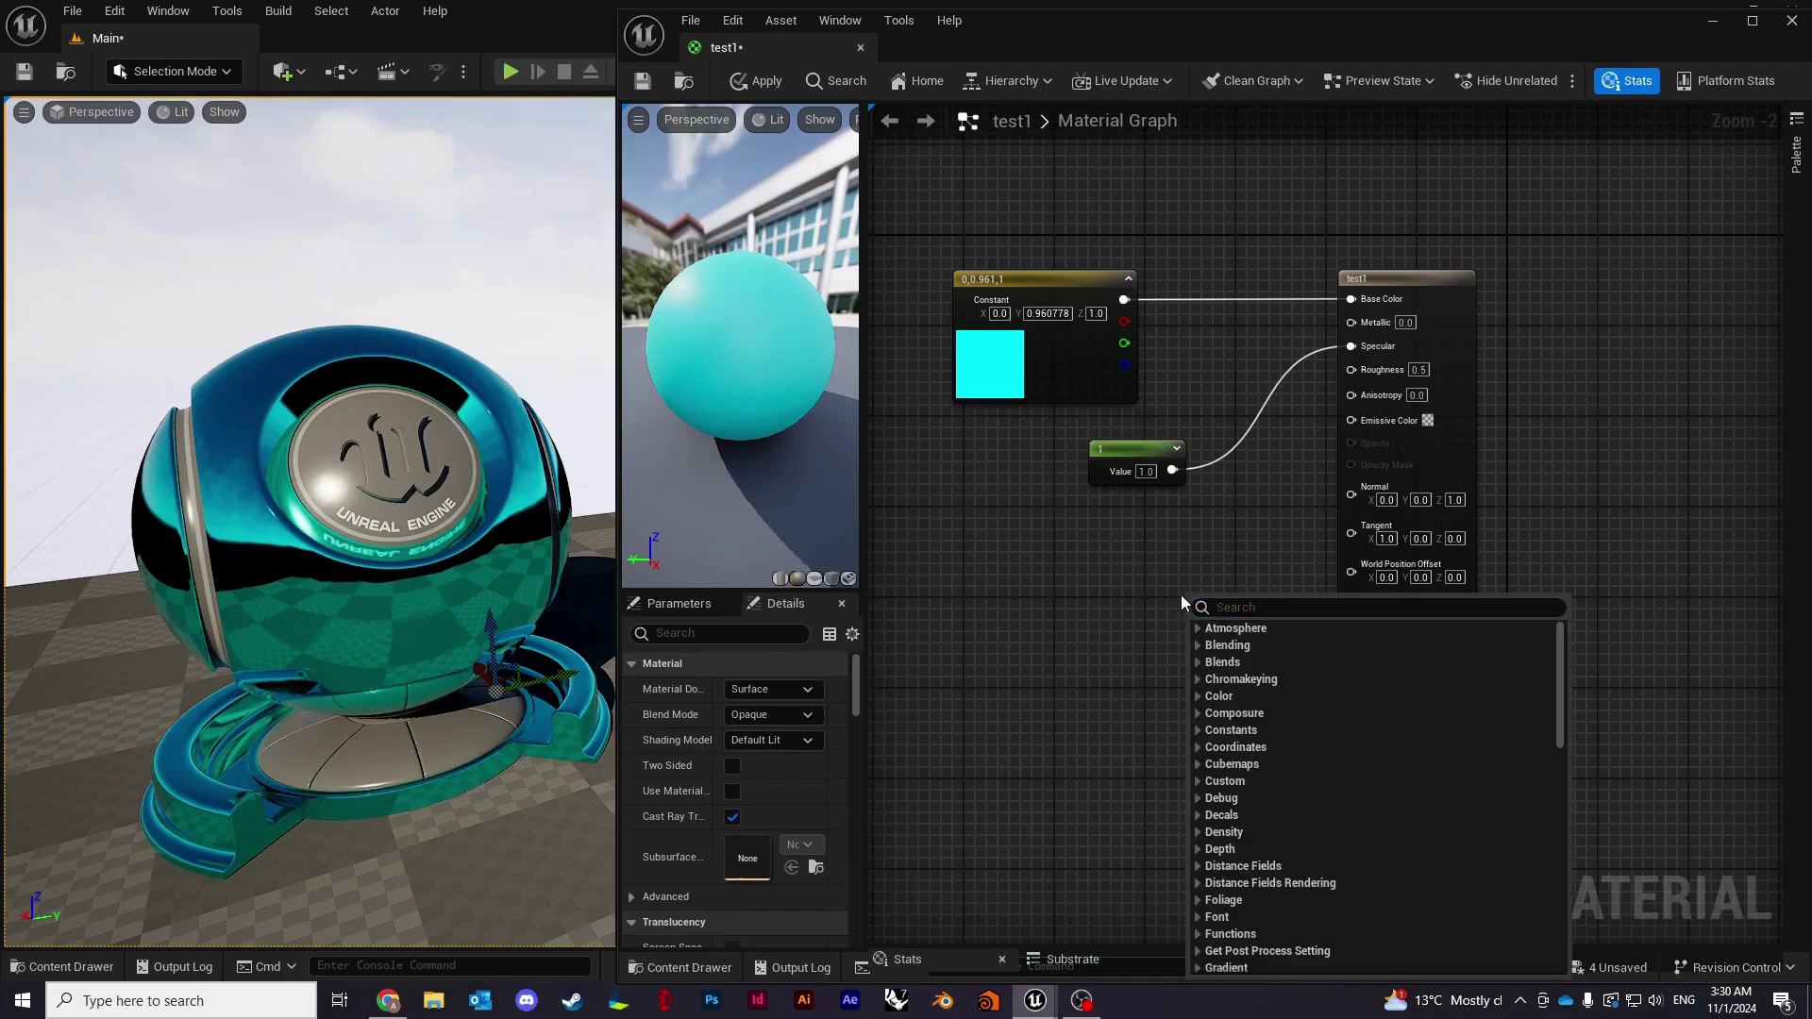
click(1163, 571)
click(1152, 583)
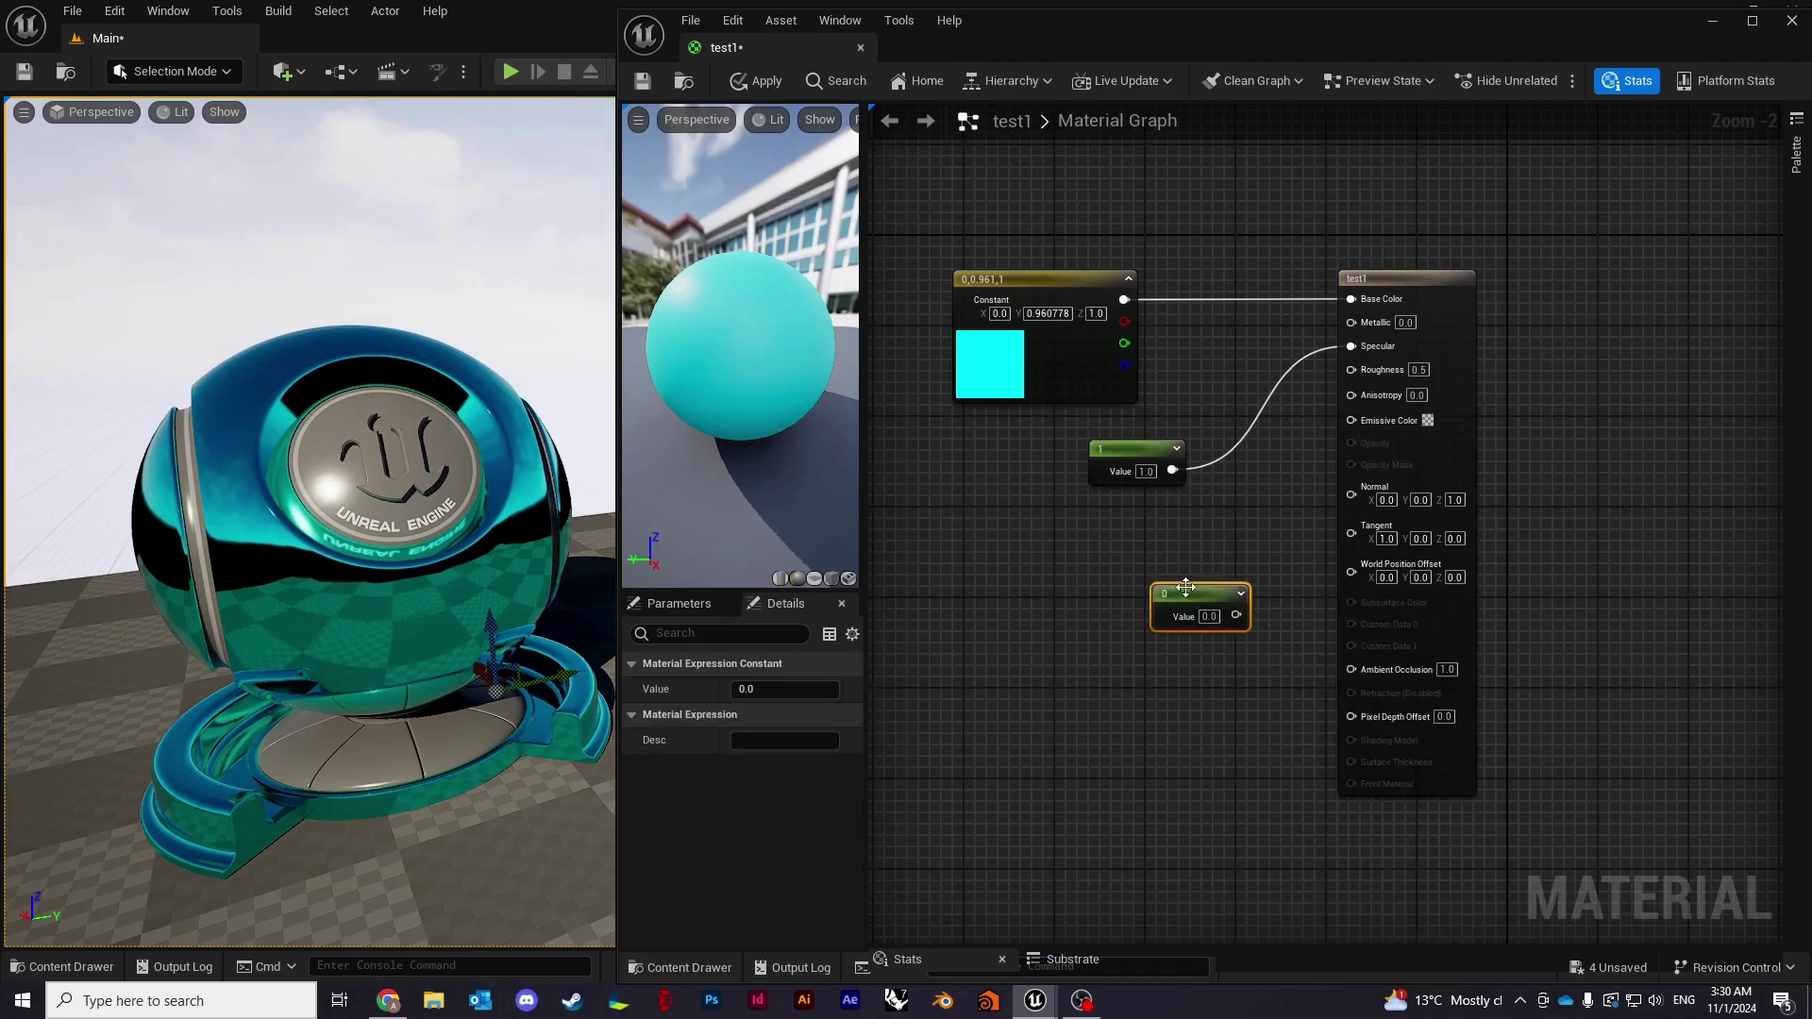
drag(1159, 587, 1352, 369)
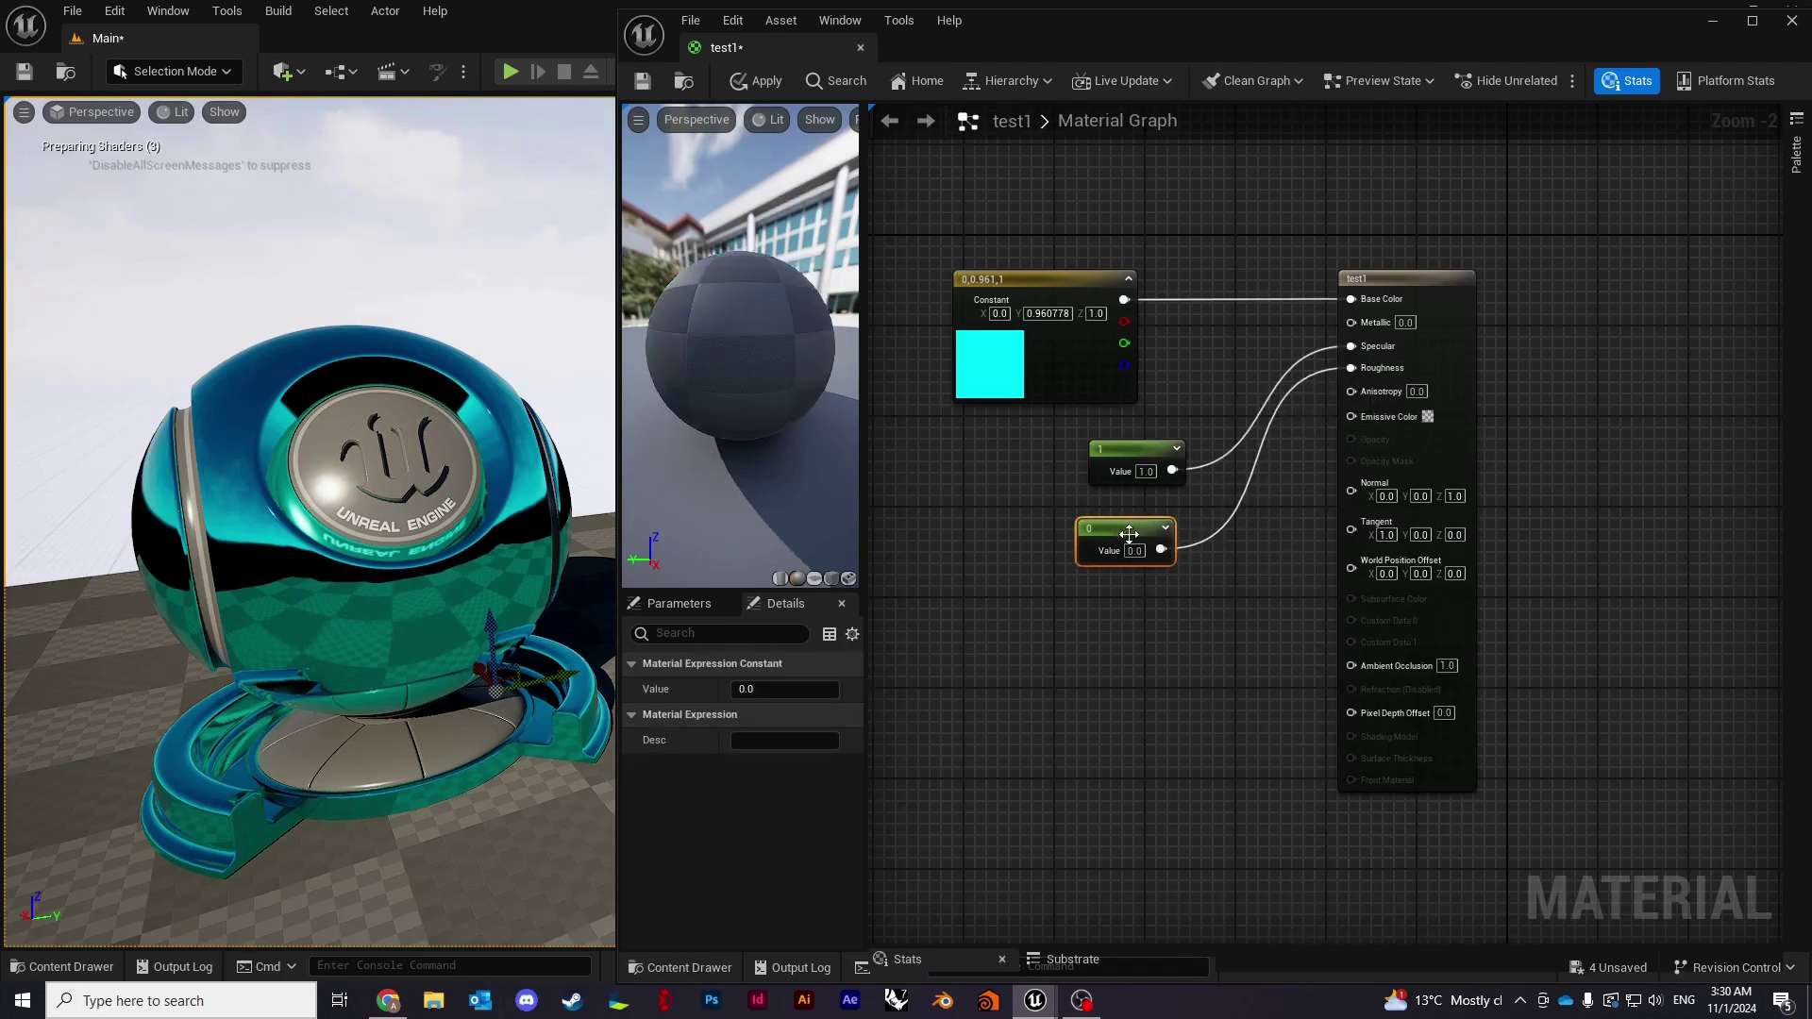
drag(1129, 546, 1152, 557)
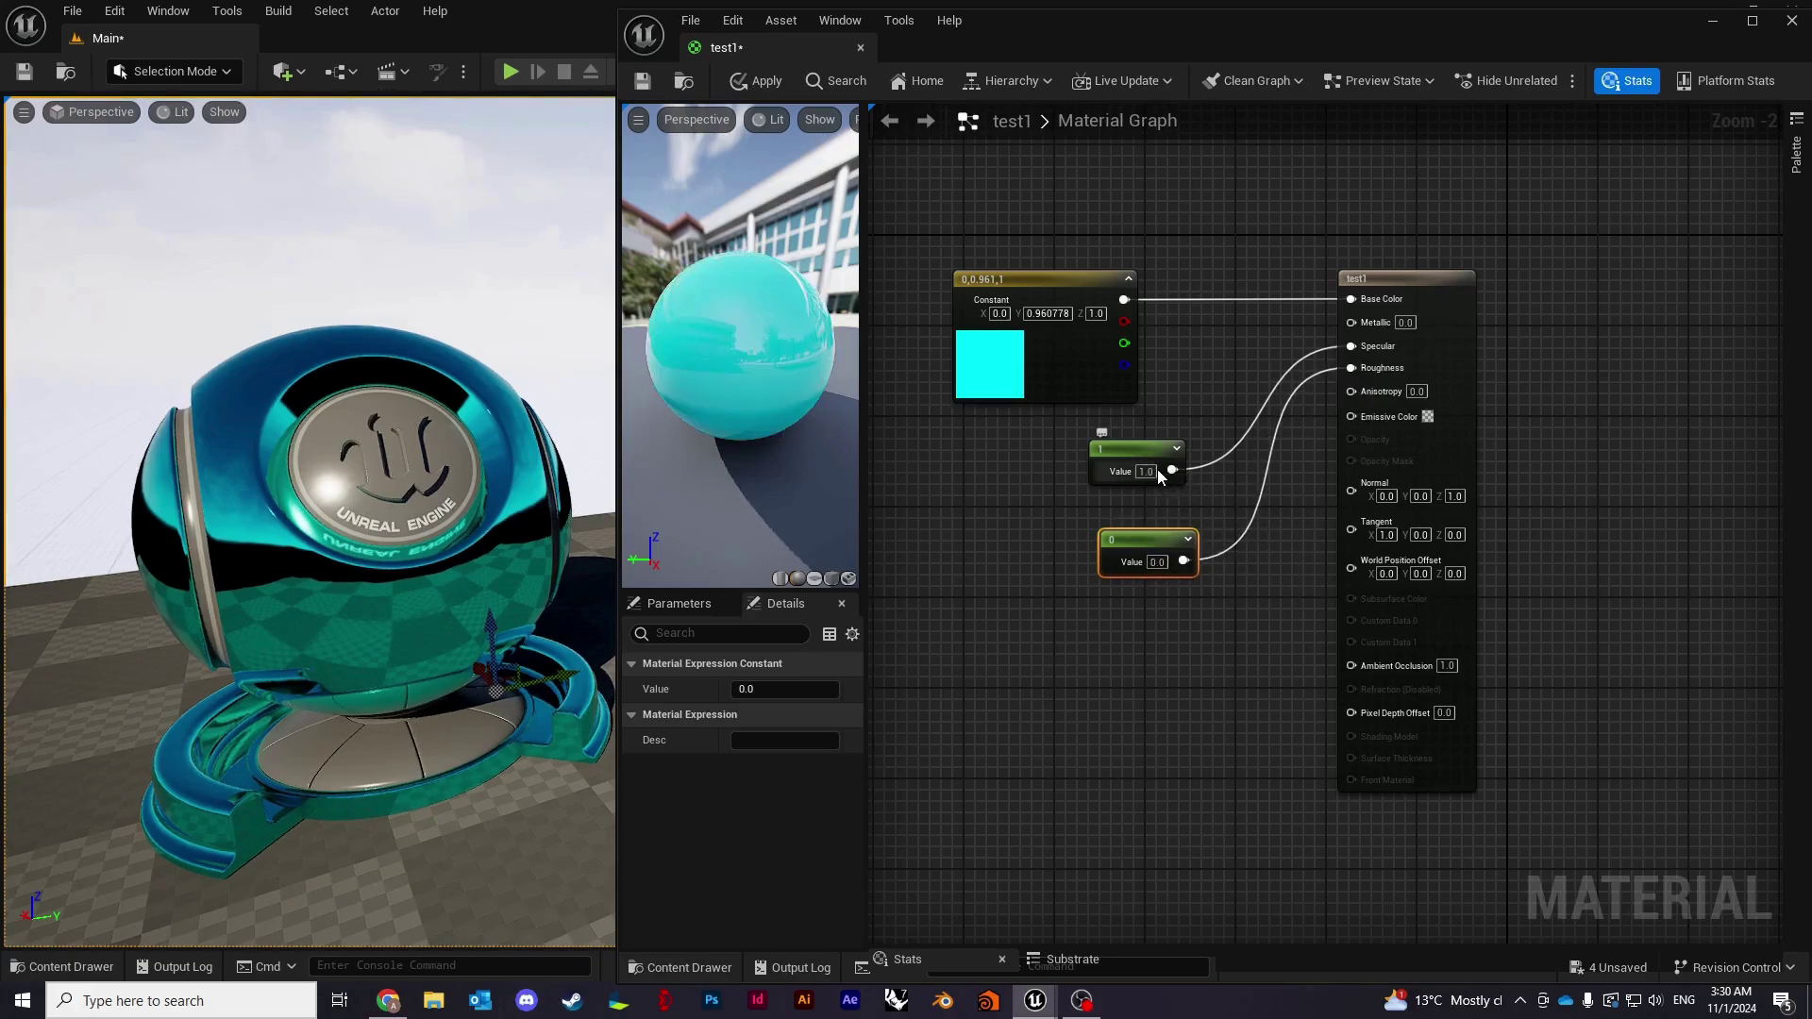
Set the Specular constant to 0.1 and compare the reflections on the preview sphere up close.
drag(745, 360, 745, 368)
right_drag(745, 369, 744, 378)
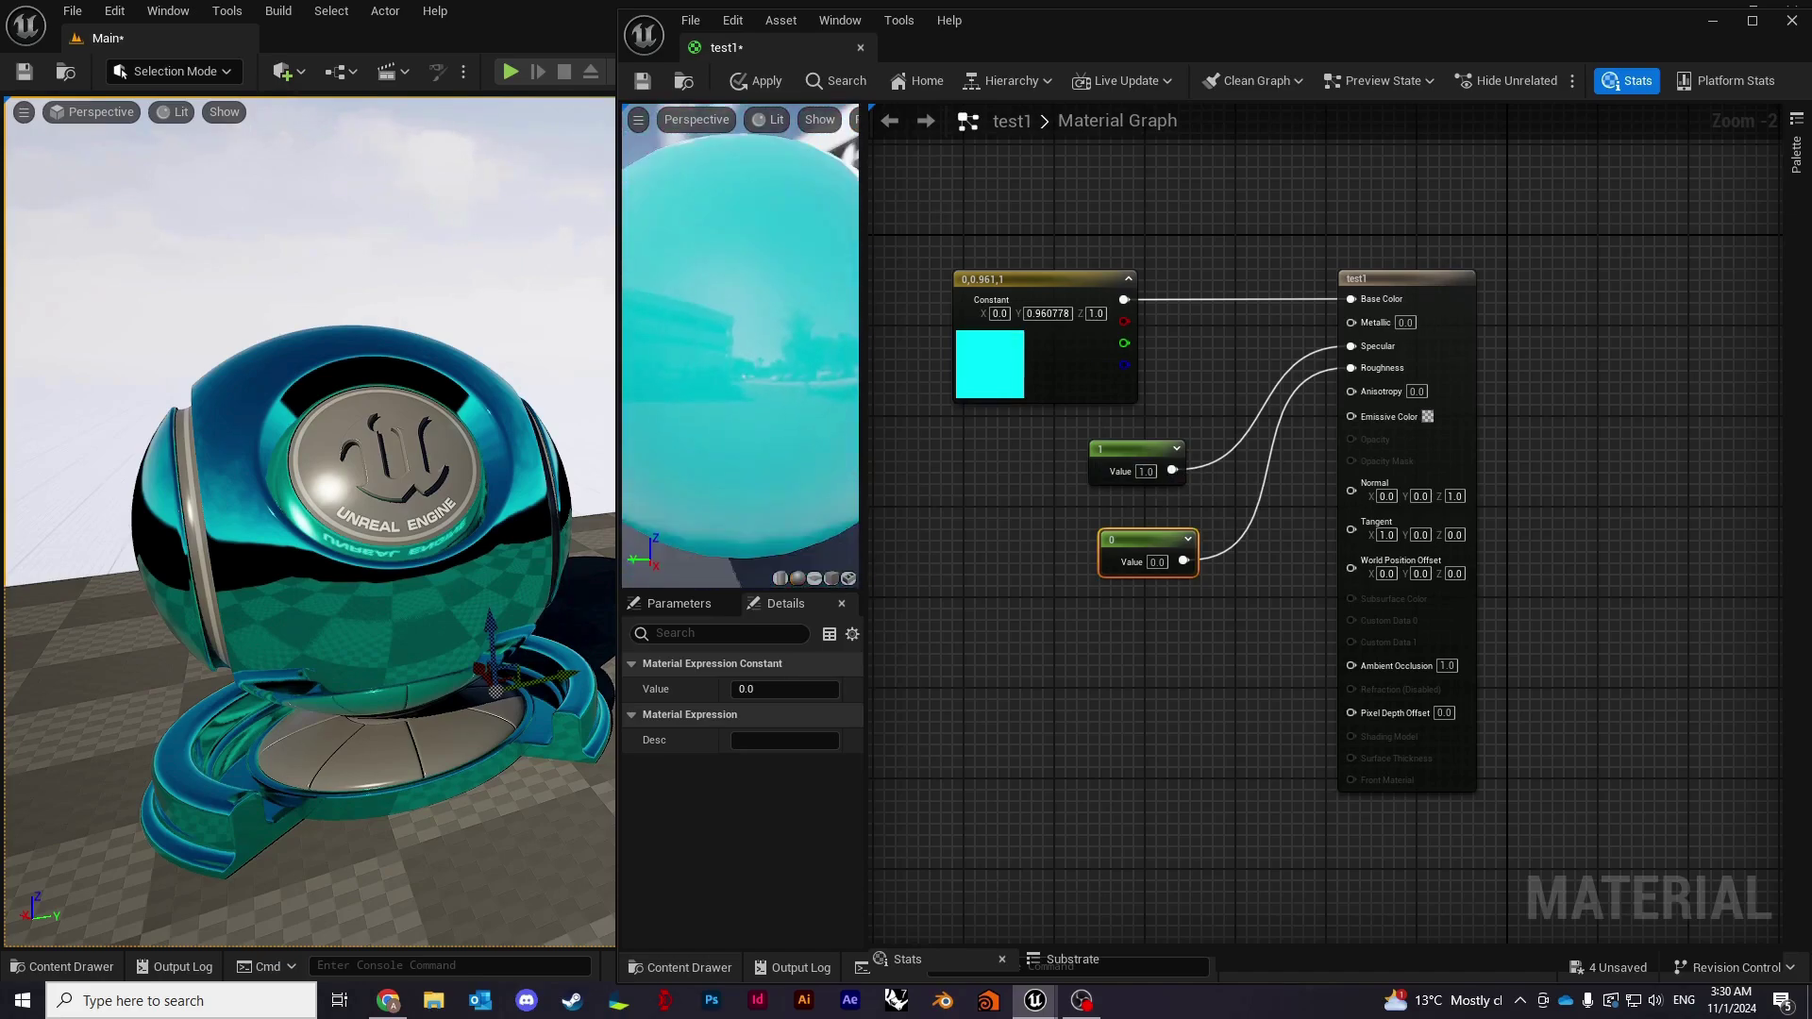
click(1145, 471)
text(0.1)
key(Return)
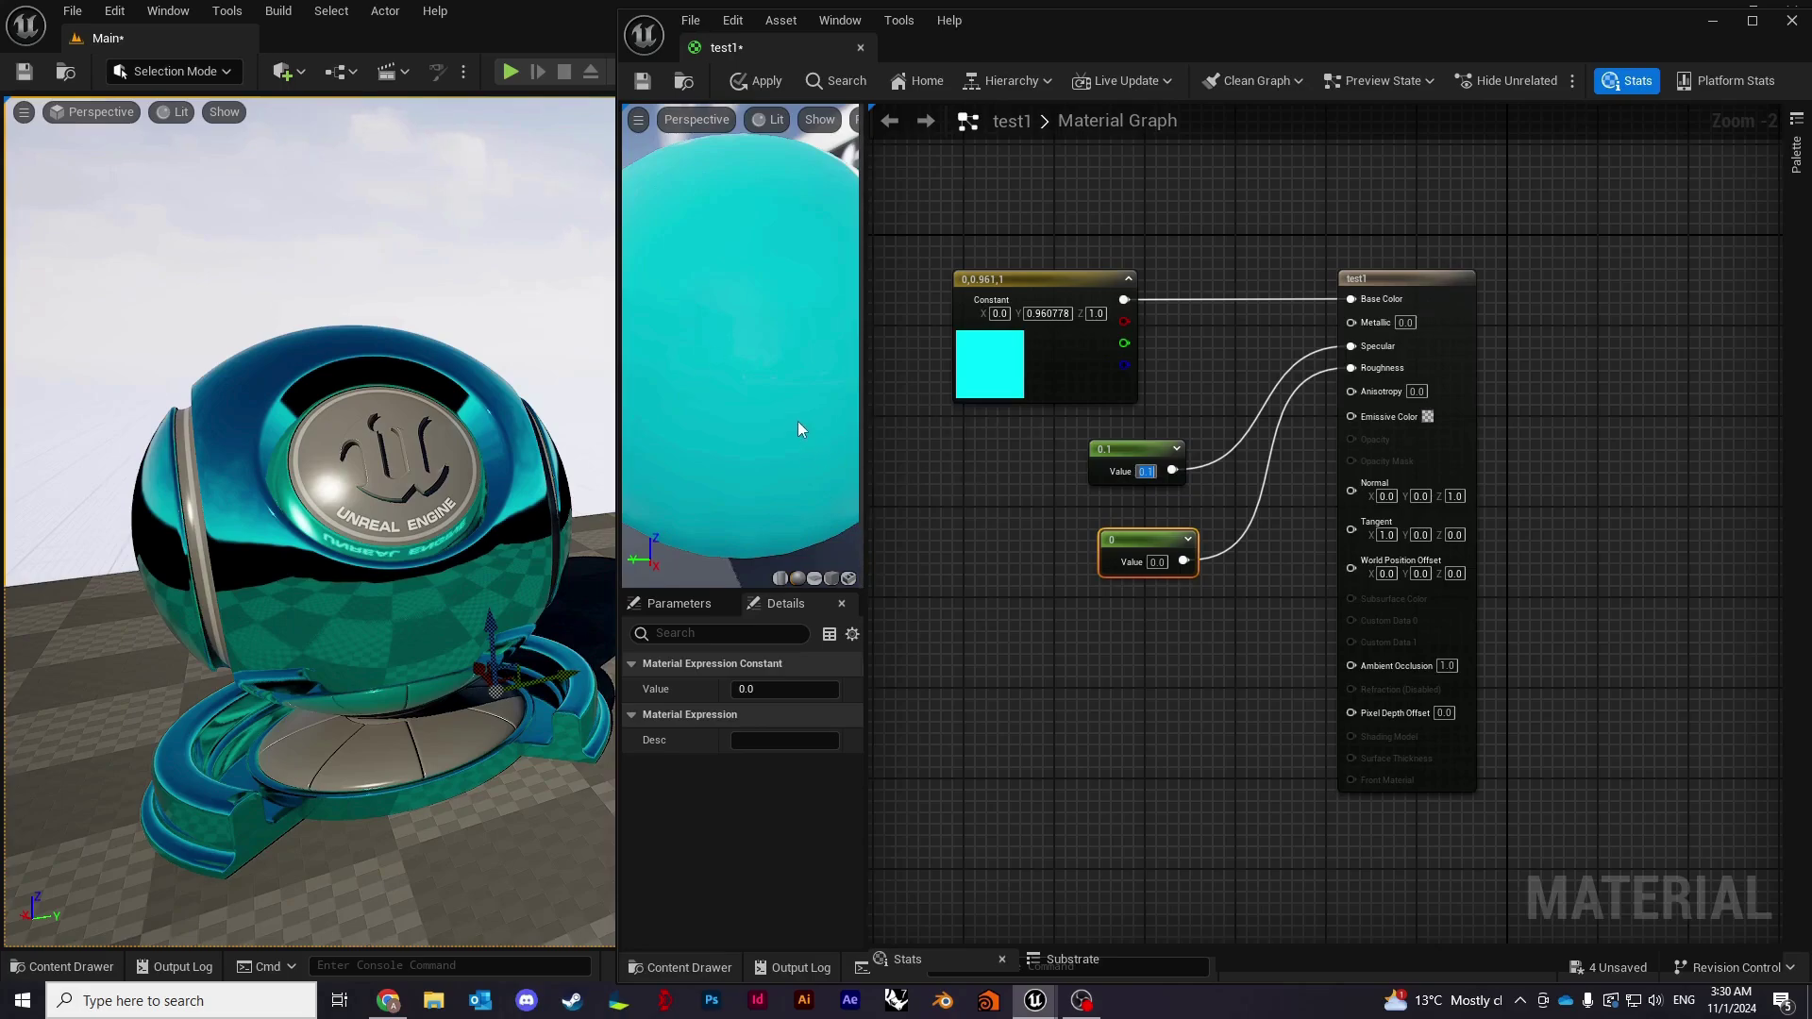
right_drag(802, 398, 801, 421)
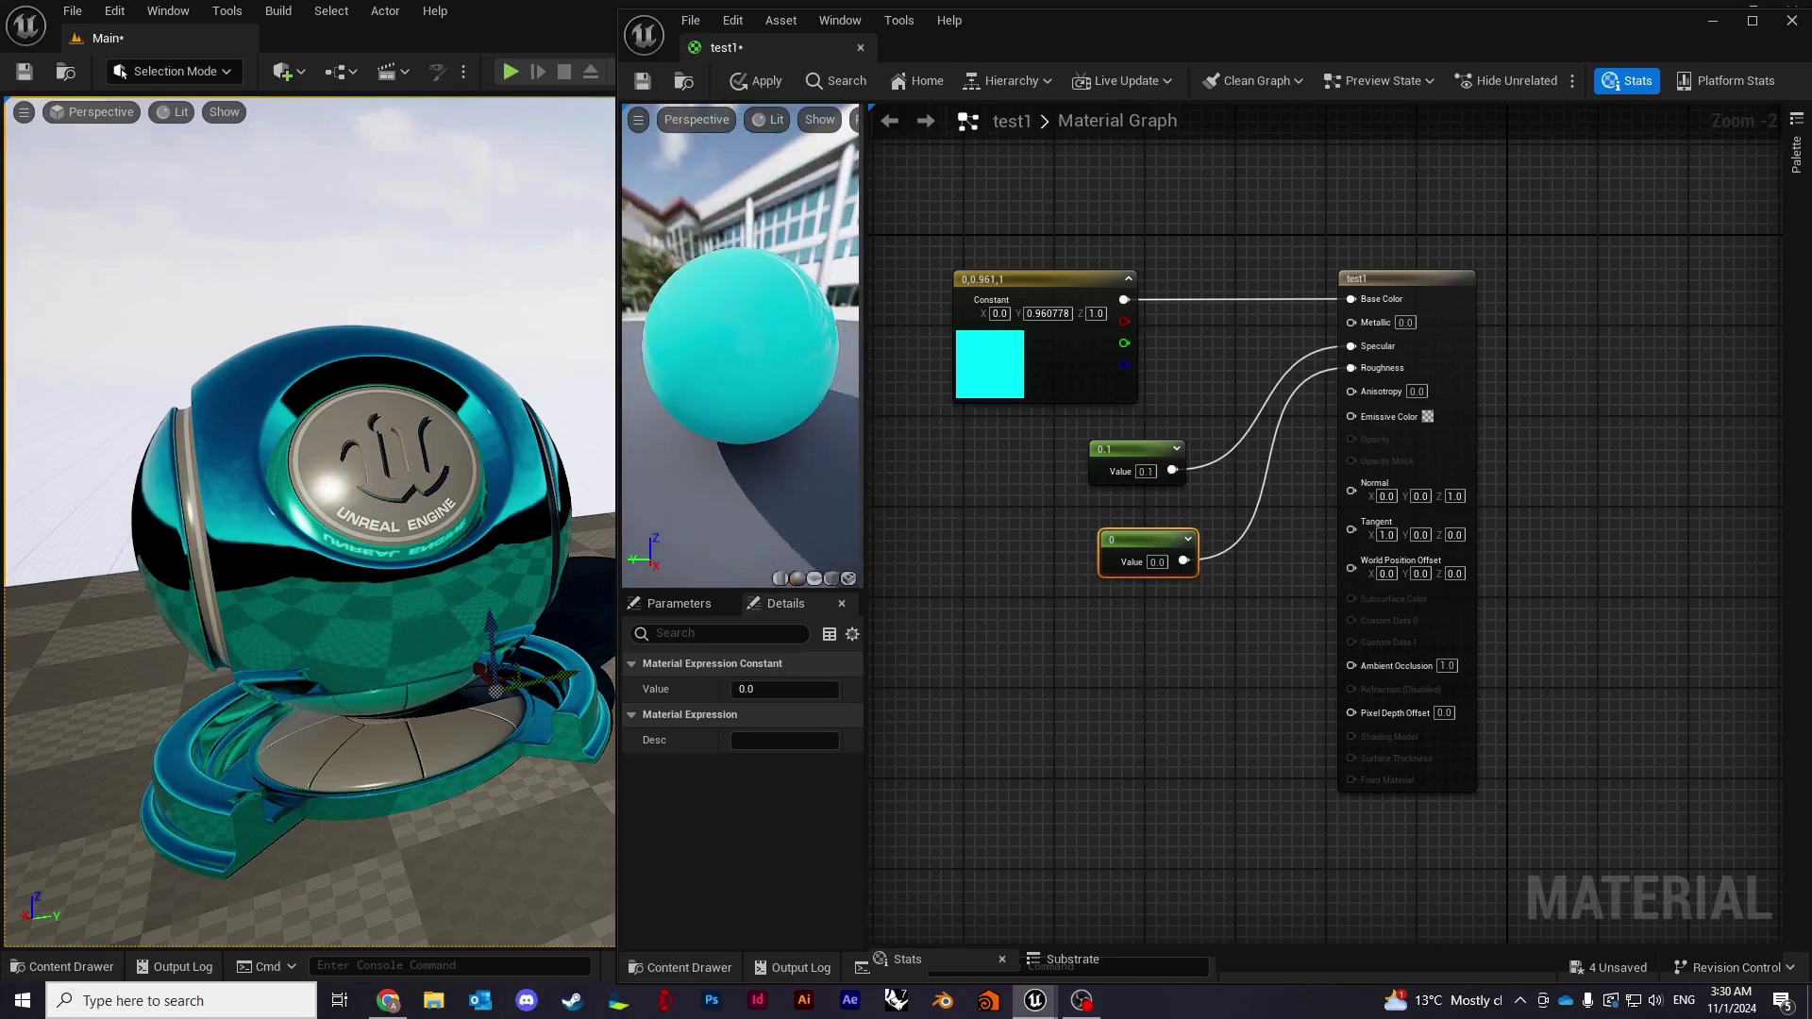
Delete both the Specular and Roughness Constant nodes, keeping only the cyan color constant.
drag(1155, 534, 1131, 523)
click(1133, 449)
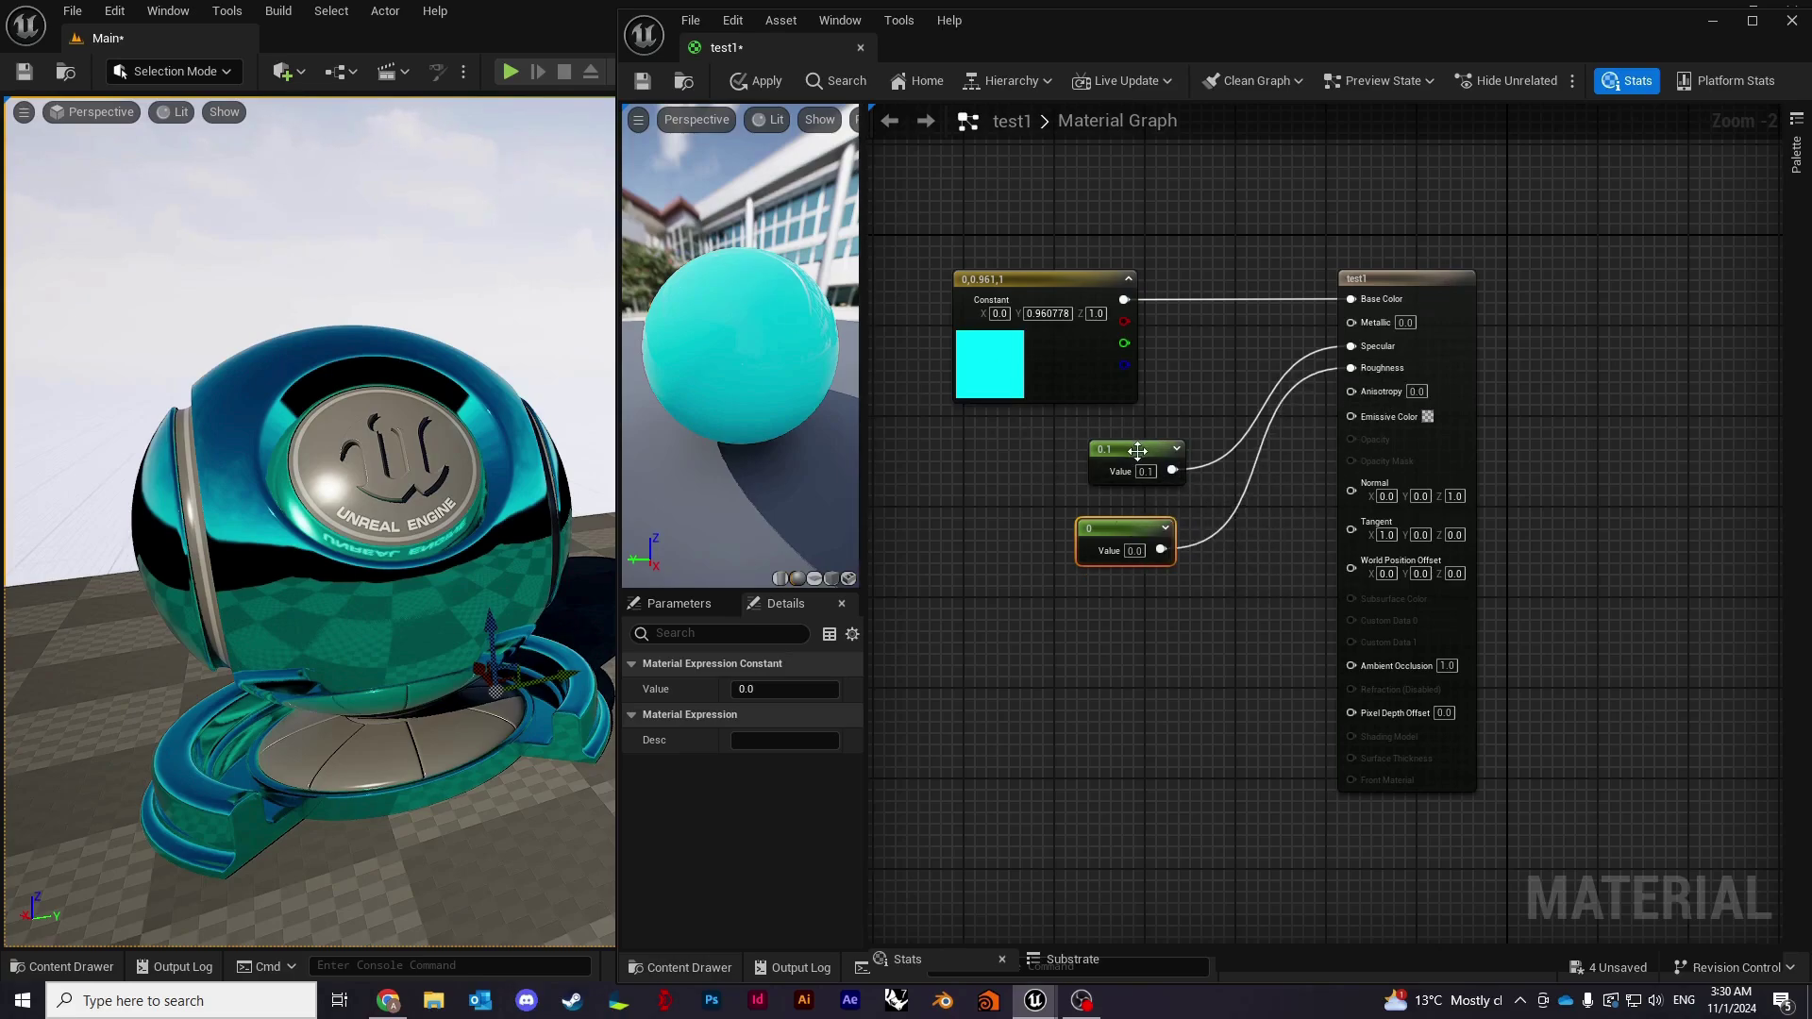
key(Delete)
click(1135, 526)
key(Delete)
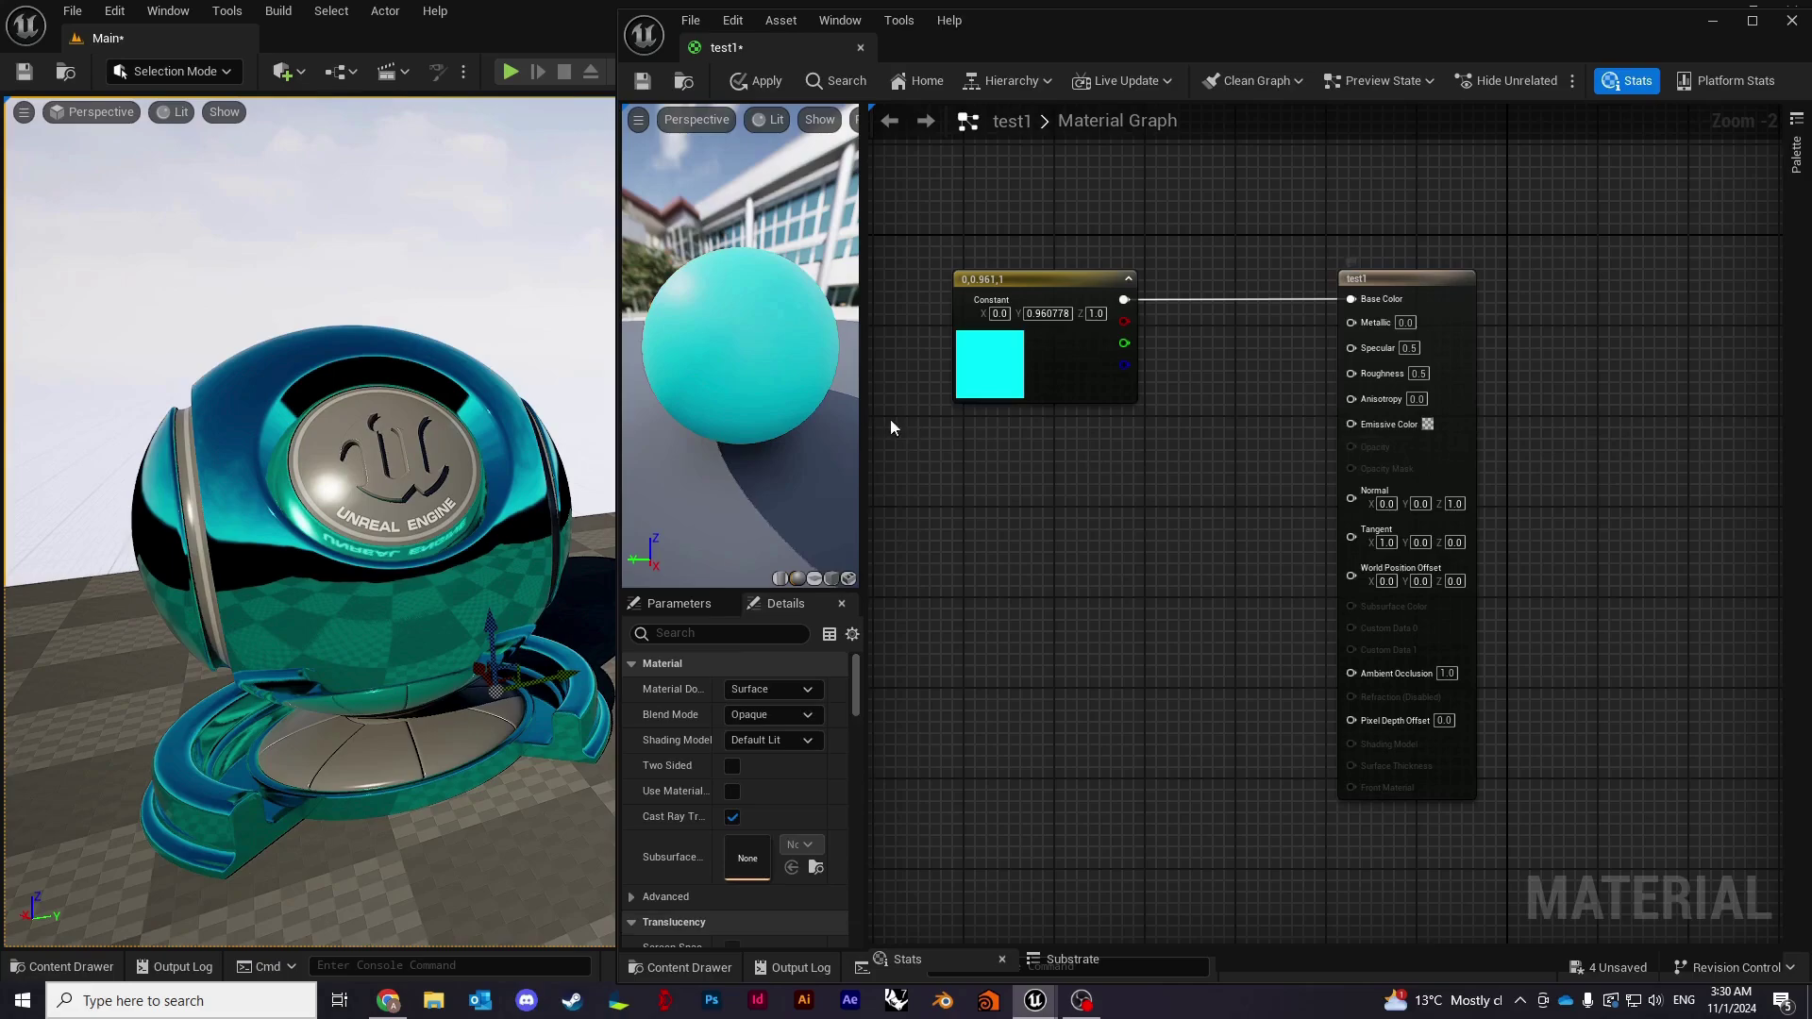
Add a Constant node, connect it to the Emissive Color input and position it between the color constant and the result node.
click(1227, 505)
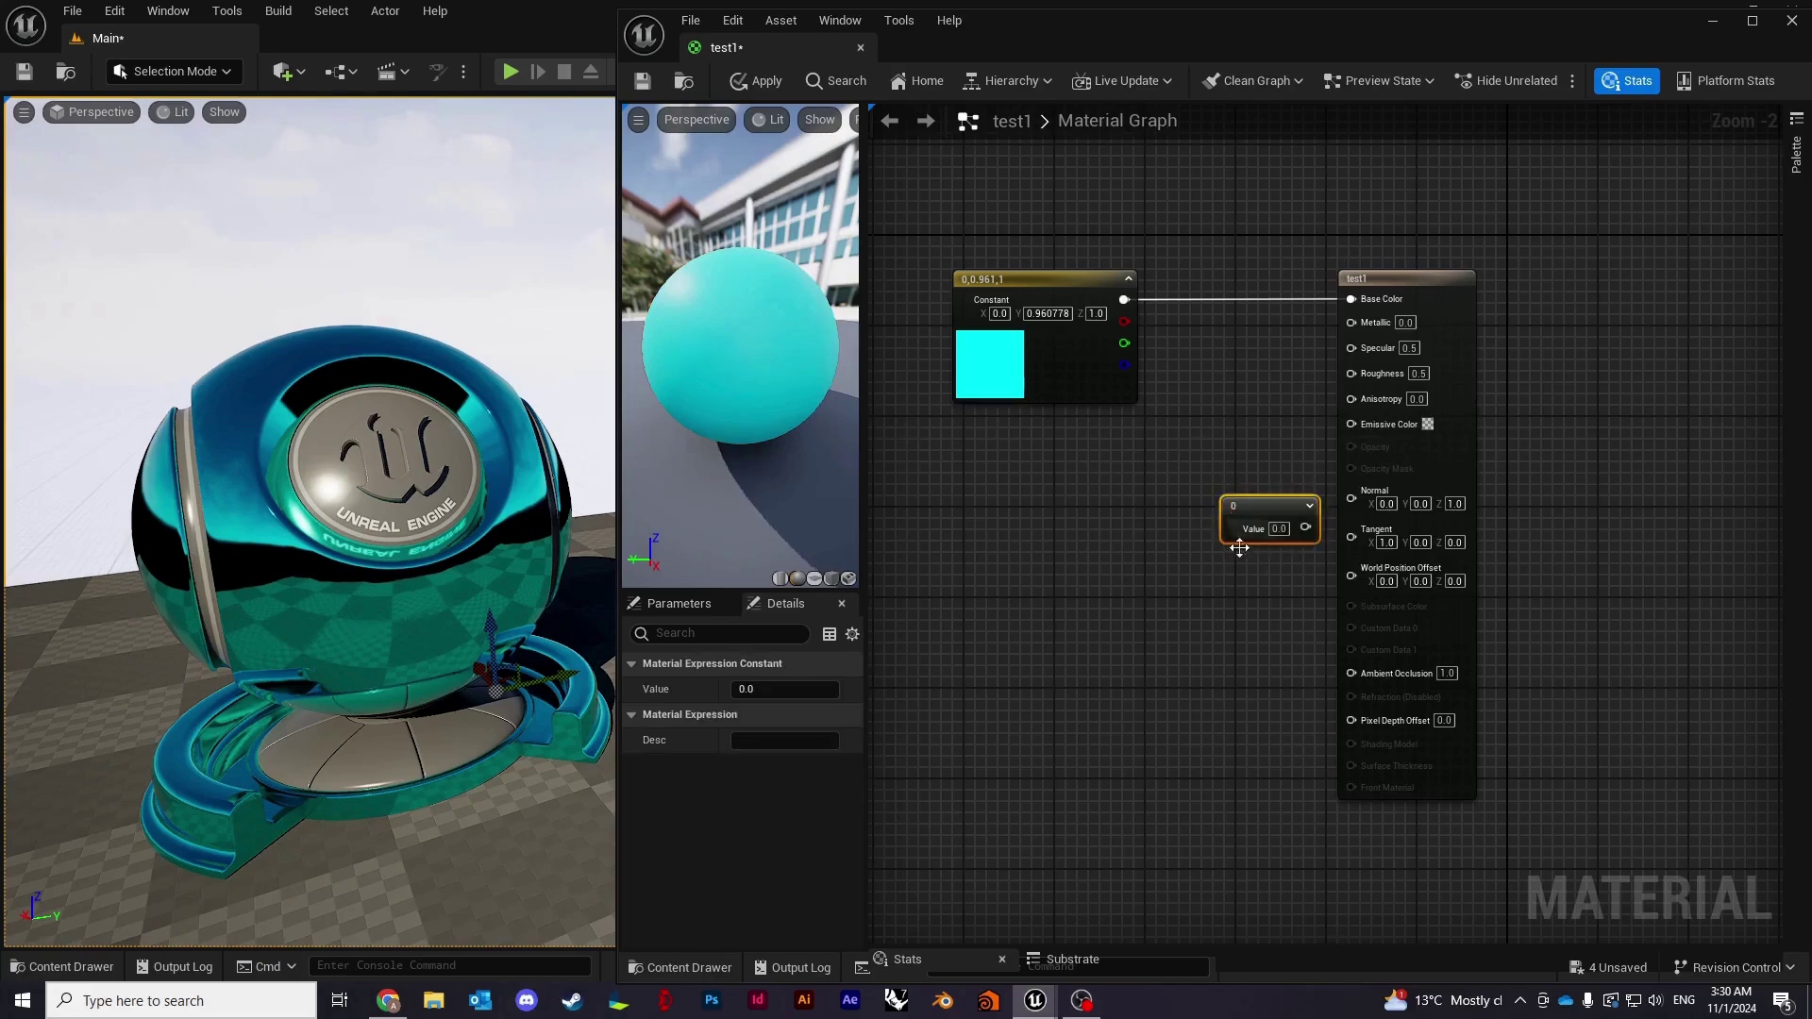
drag(1286, 535, 1350, 423)
click(1193, 499)
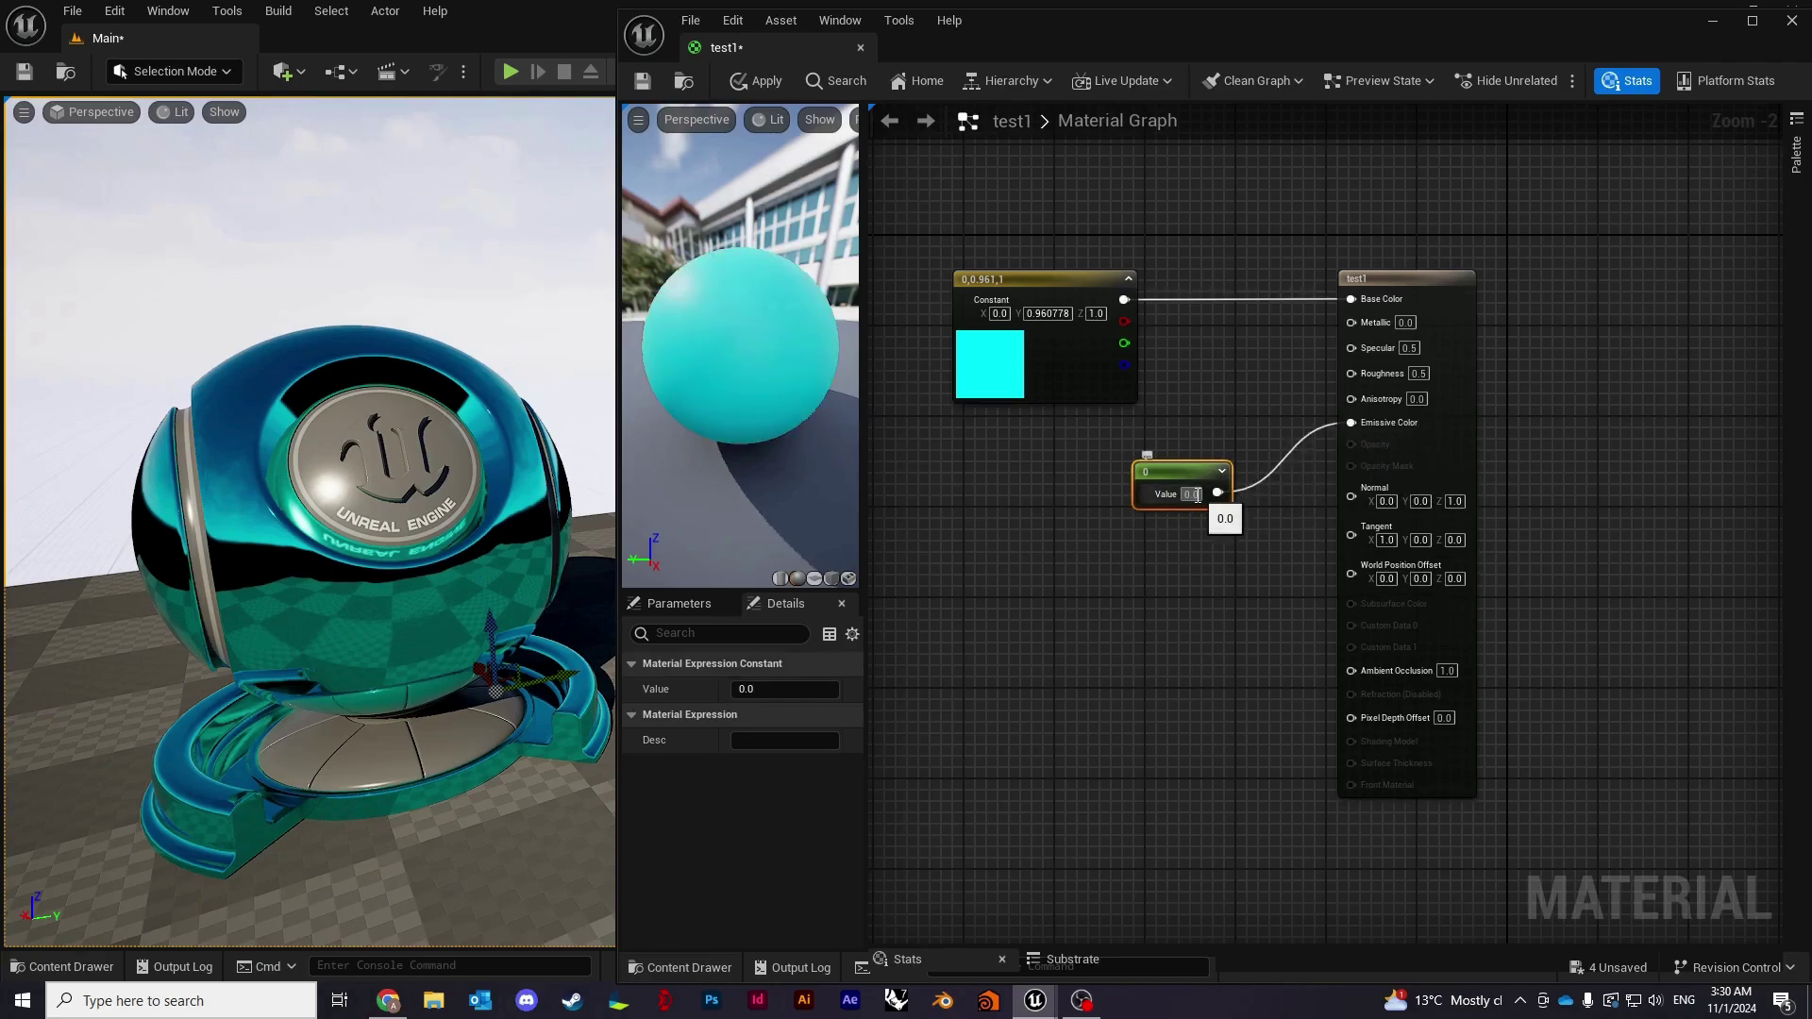
double_click(1193, 495)
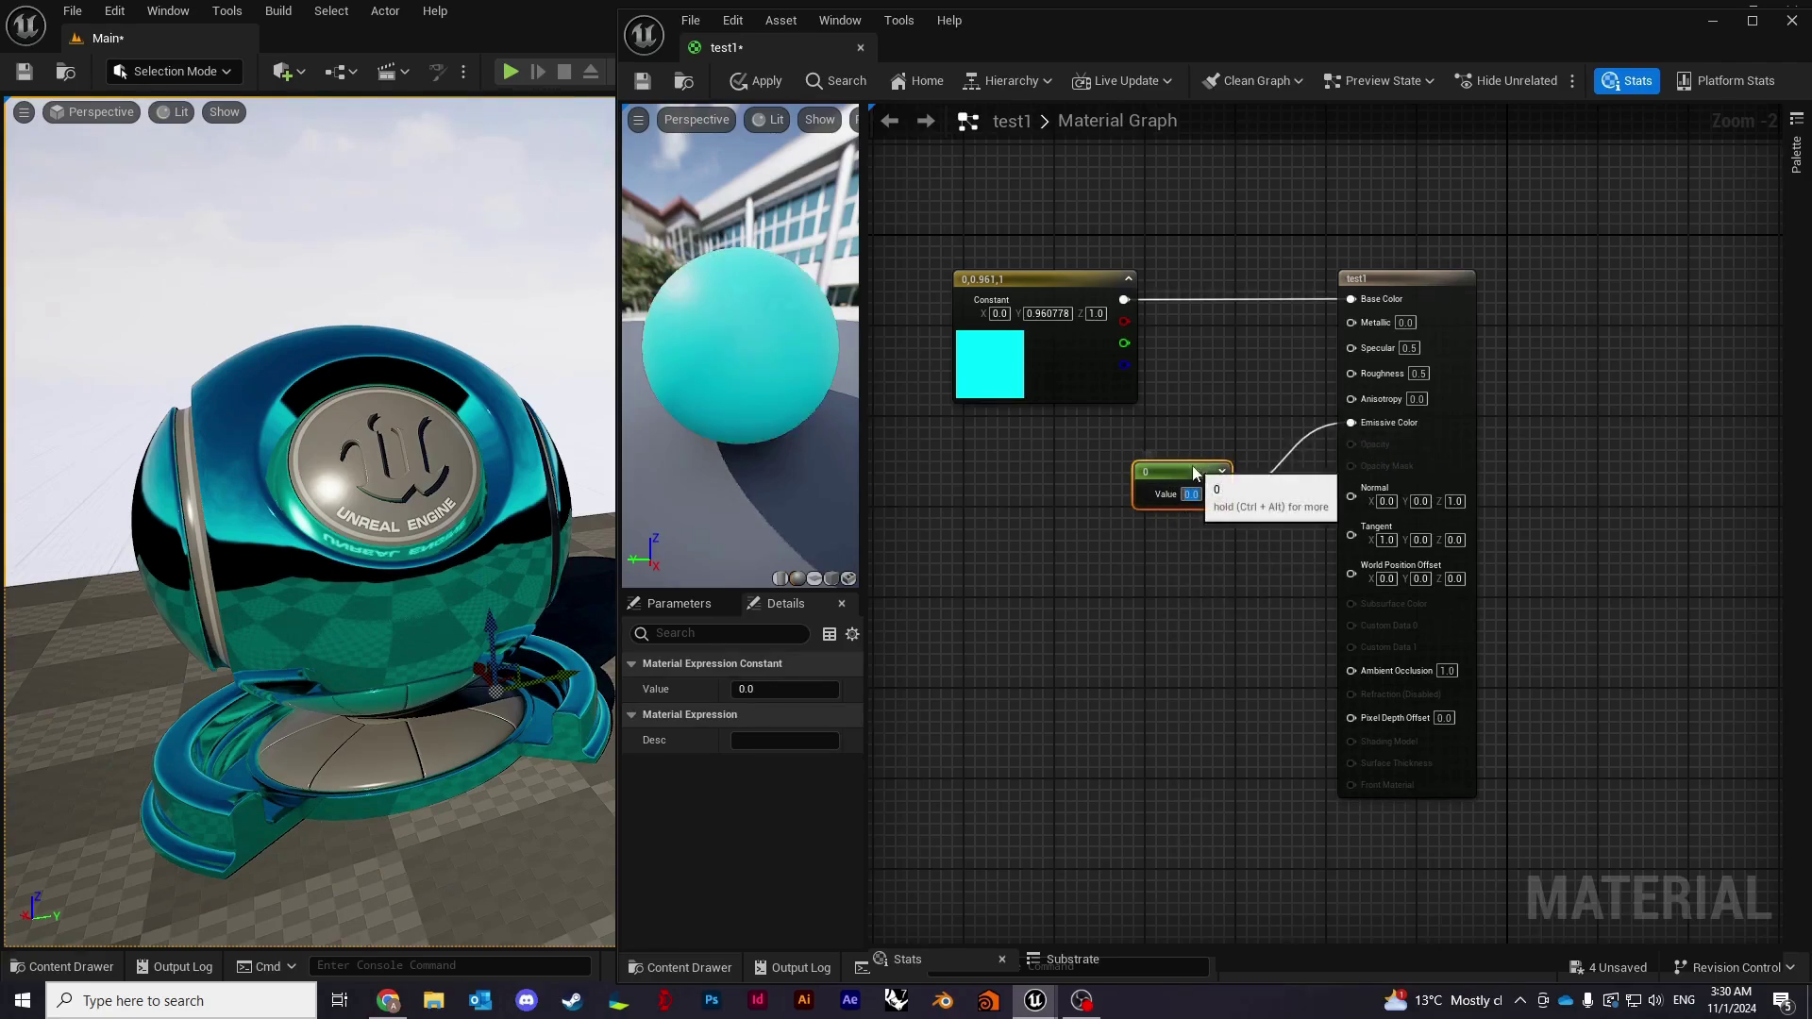
drag(1192, 479, 1214, 456)
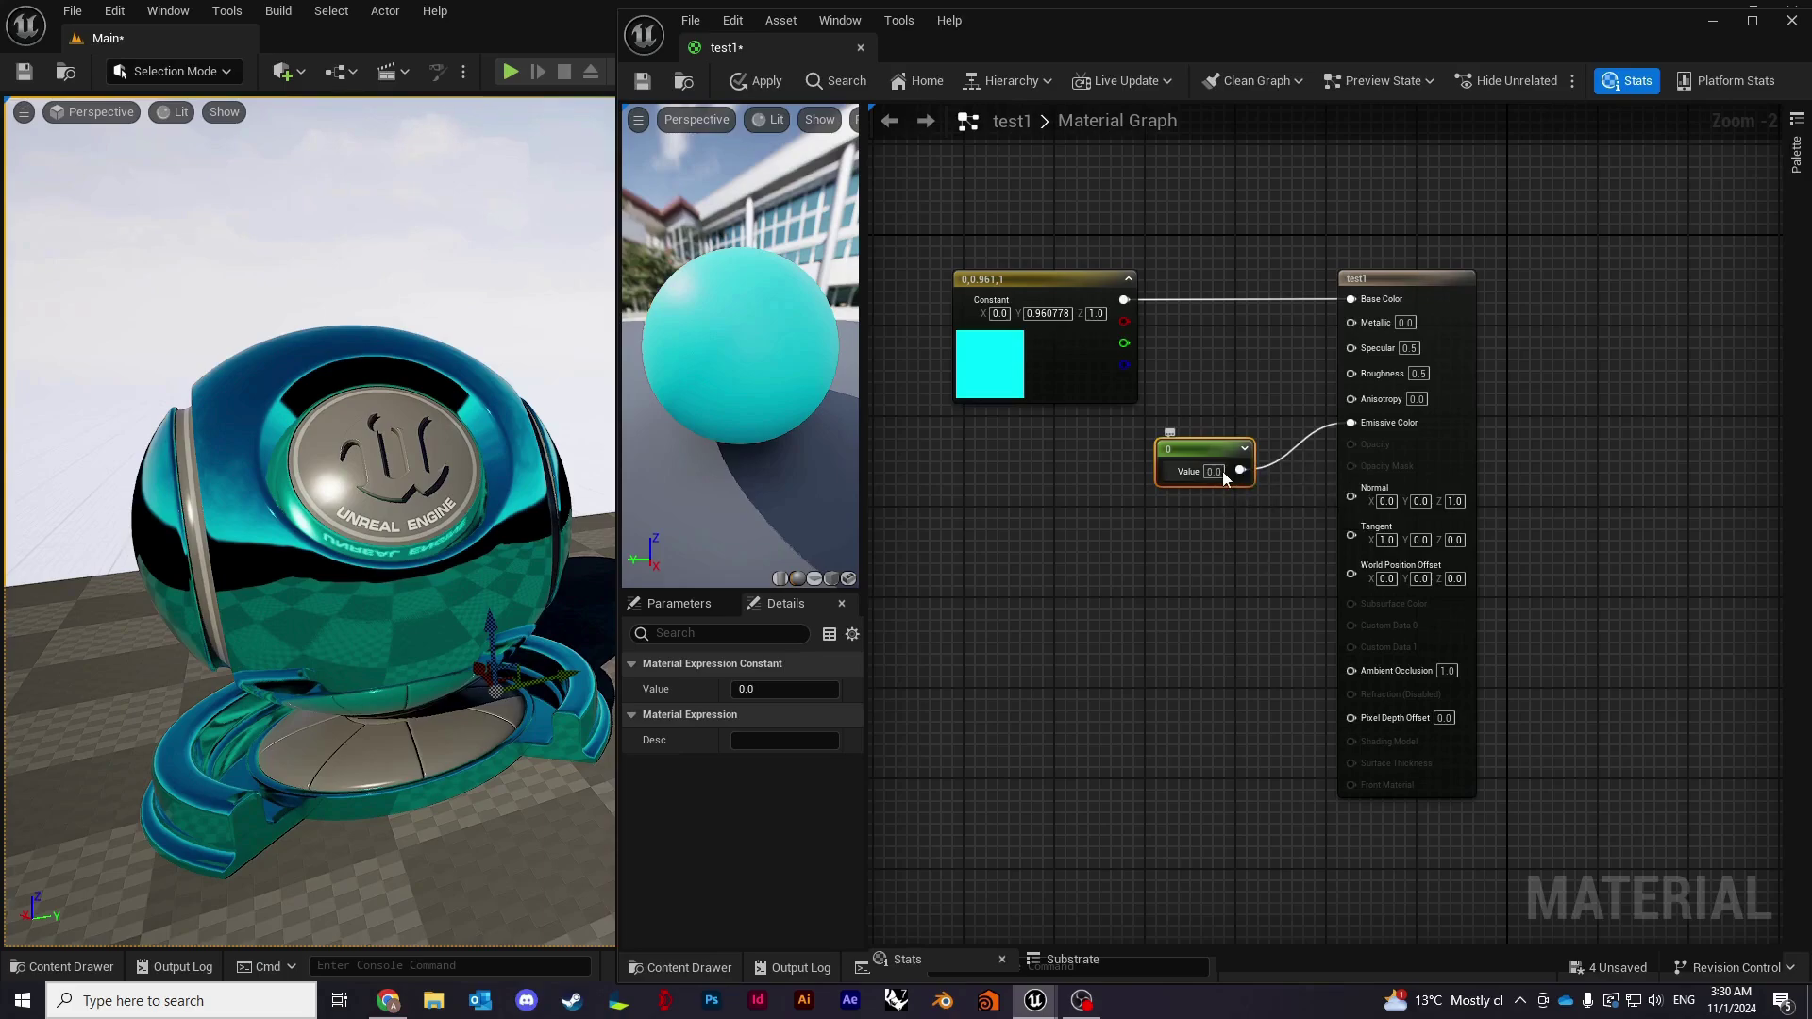
Set the Emissive Color constant's value to 0.5 and apply the material to the preview mesh.
text(10)
key(BackSpace)
key(BackSpace)
text(0.5)
key(Return)
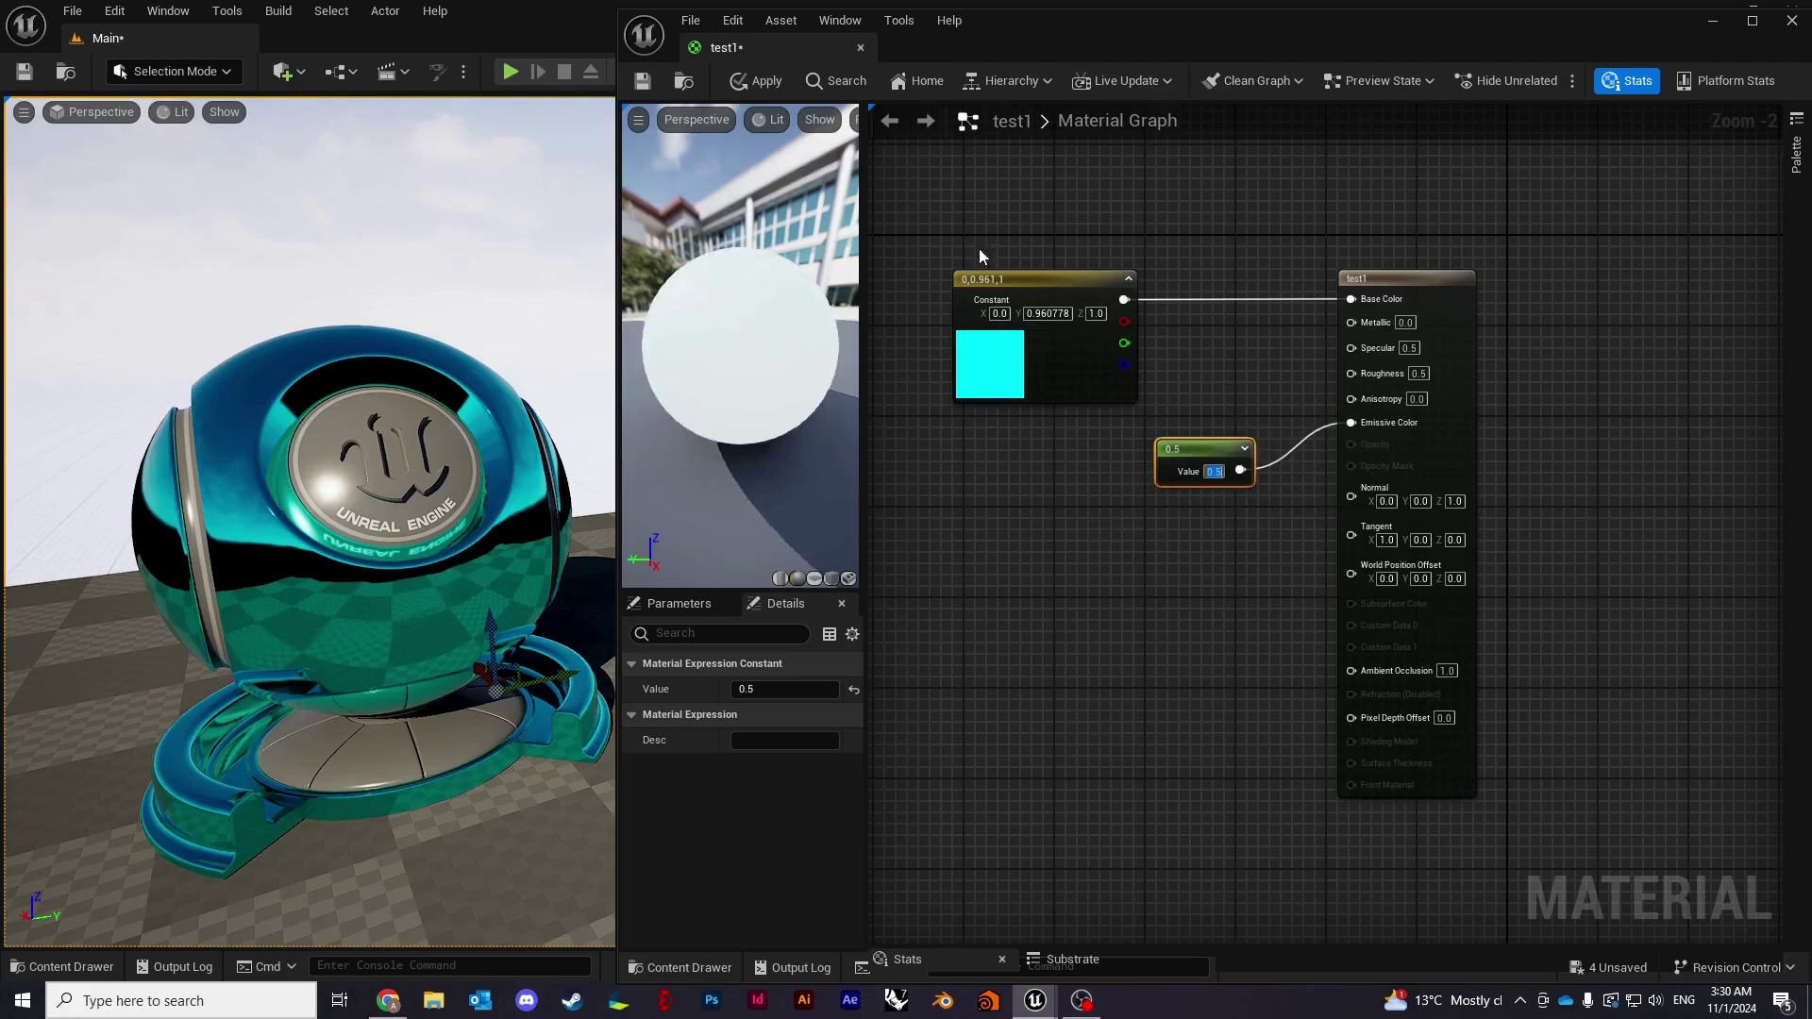
click(755, 81)
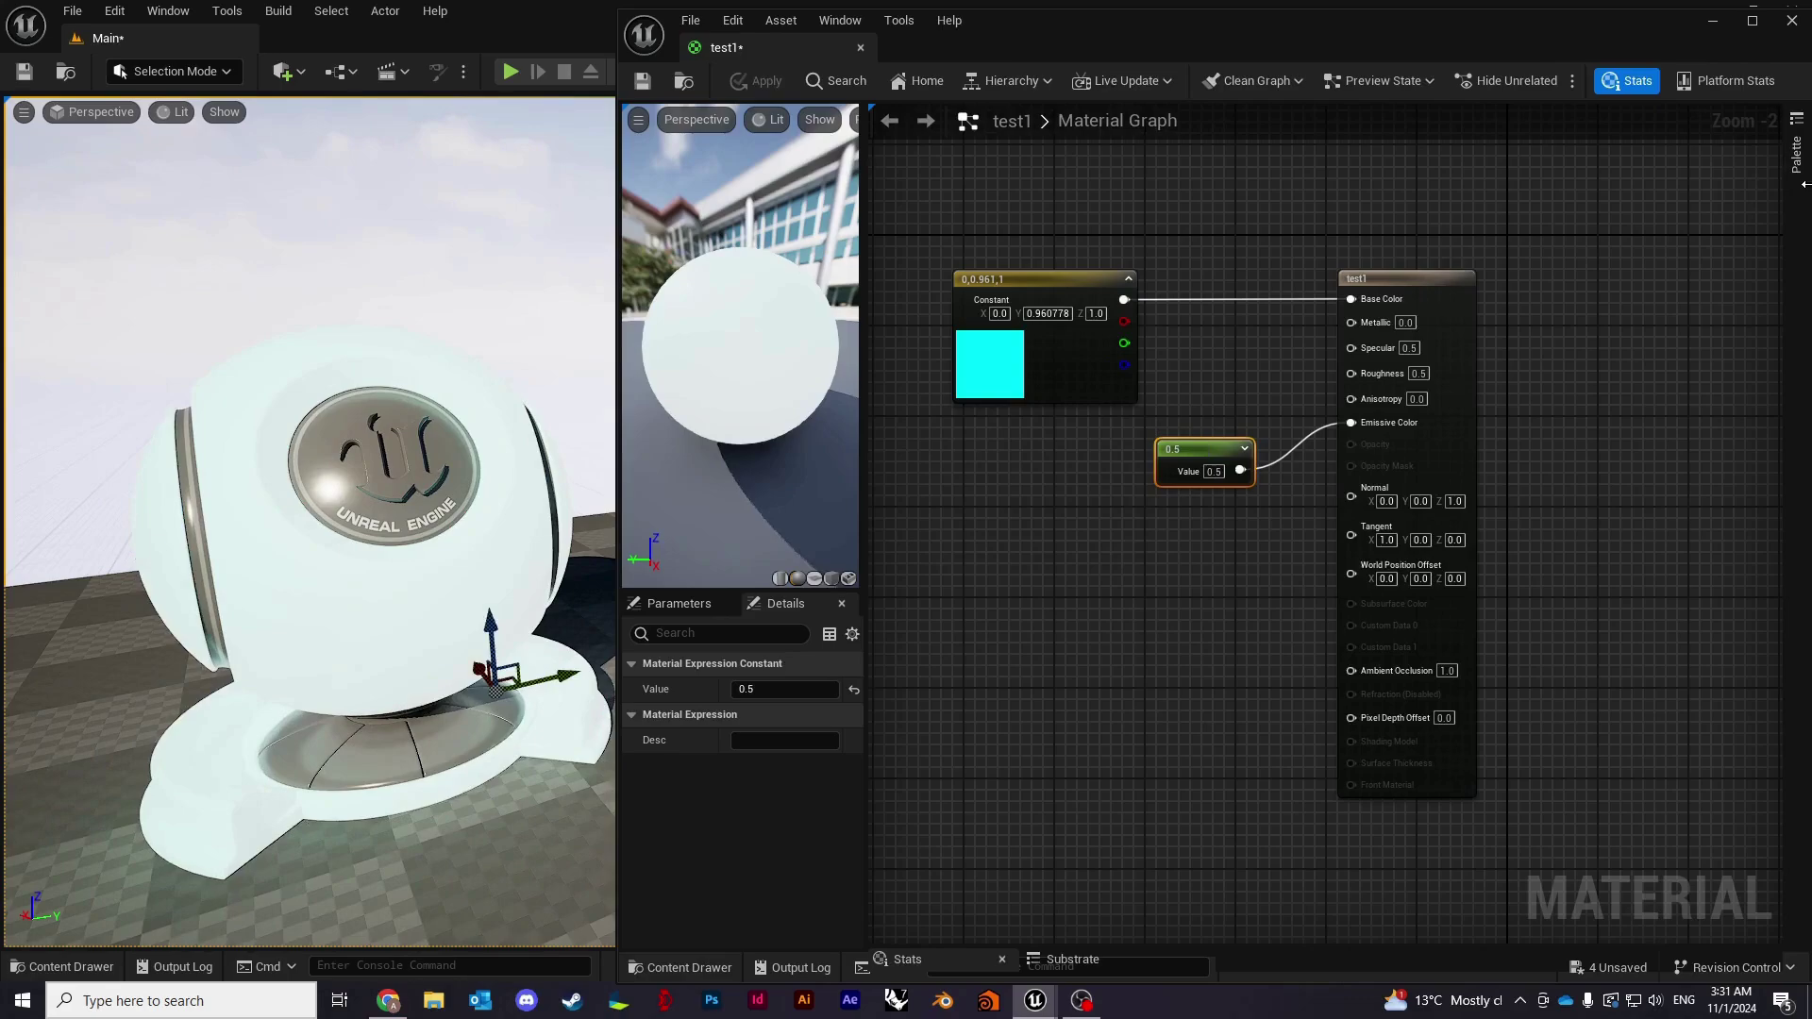
Hide the Light Source and Sky Sphere actors in the level to darken the scene around the preview mesh.
drag(1808, 208, 1475, 213)
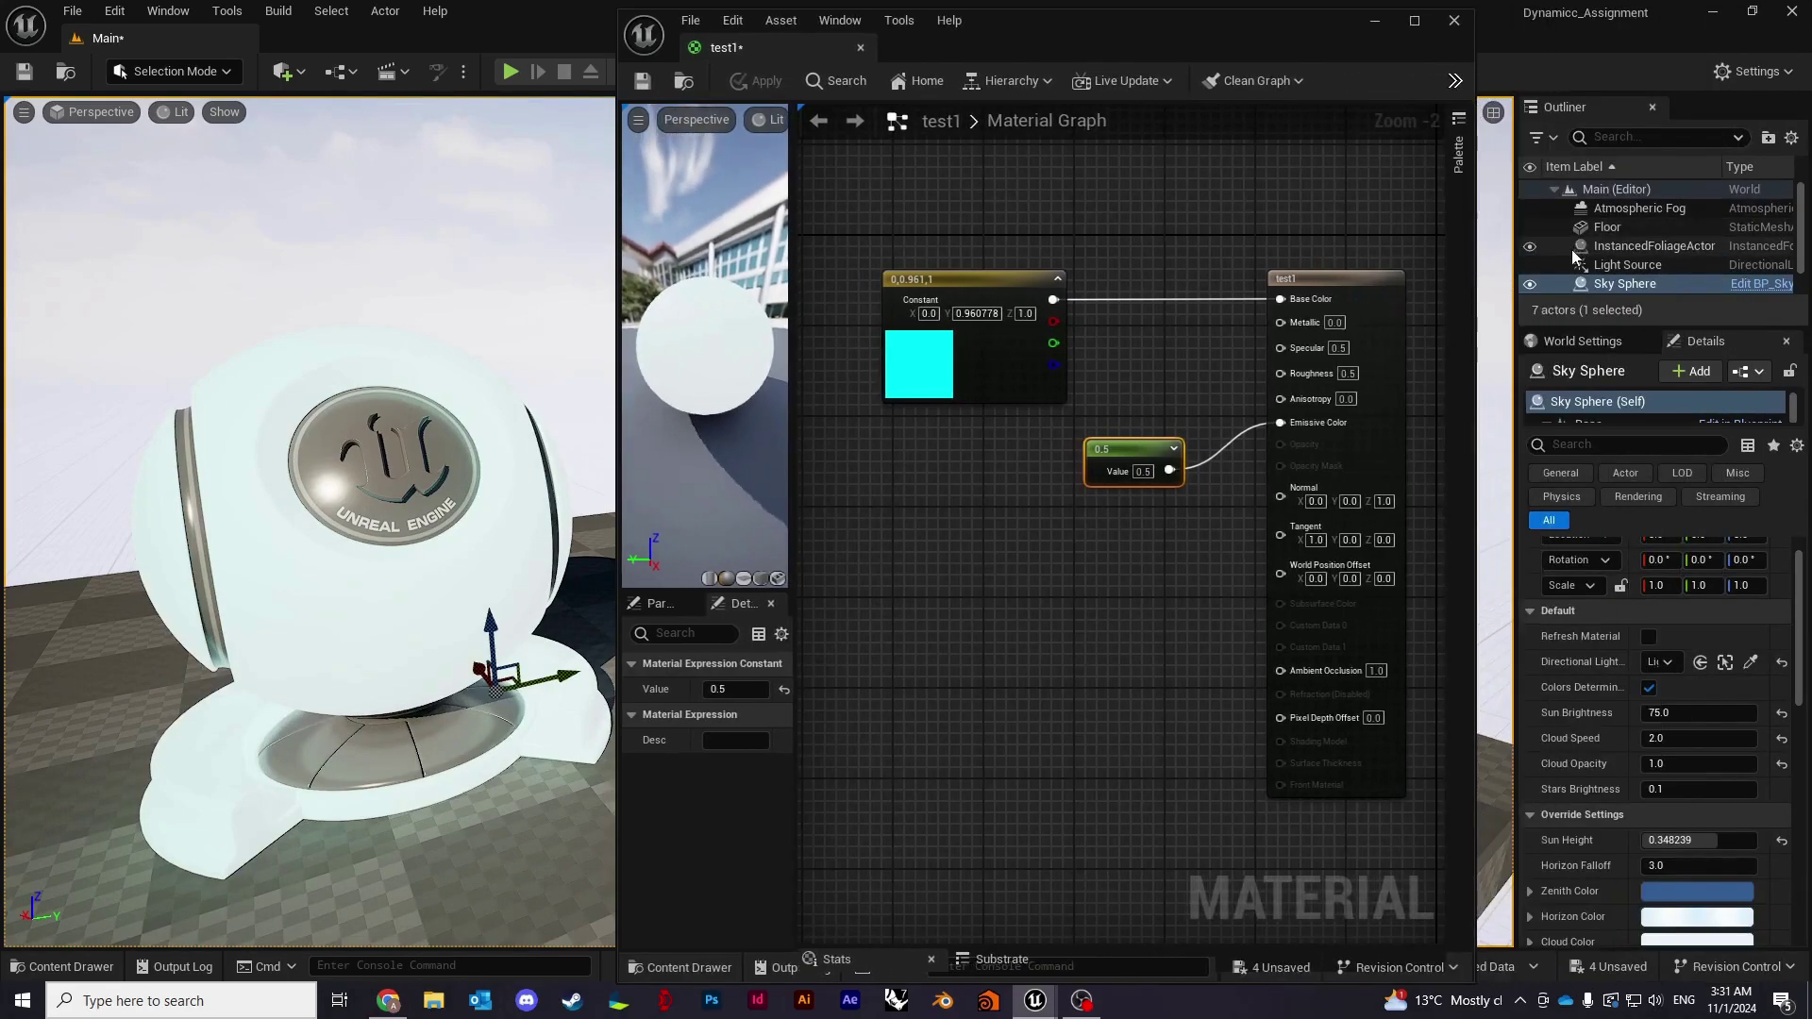
click(1530, 245)
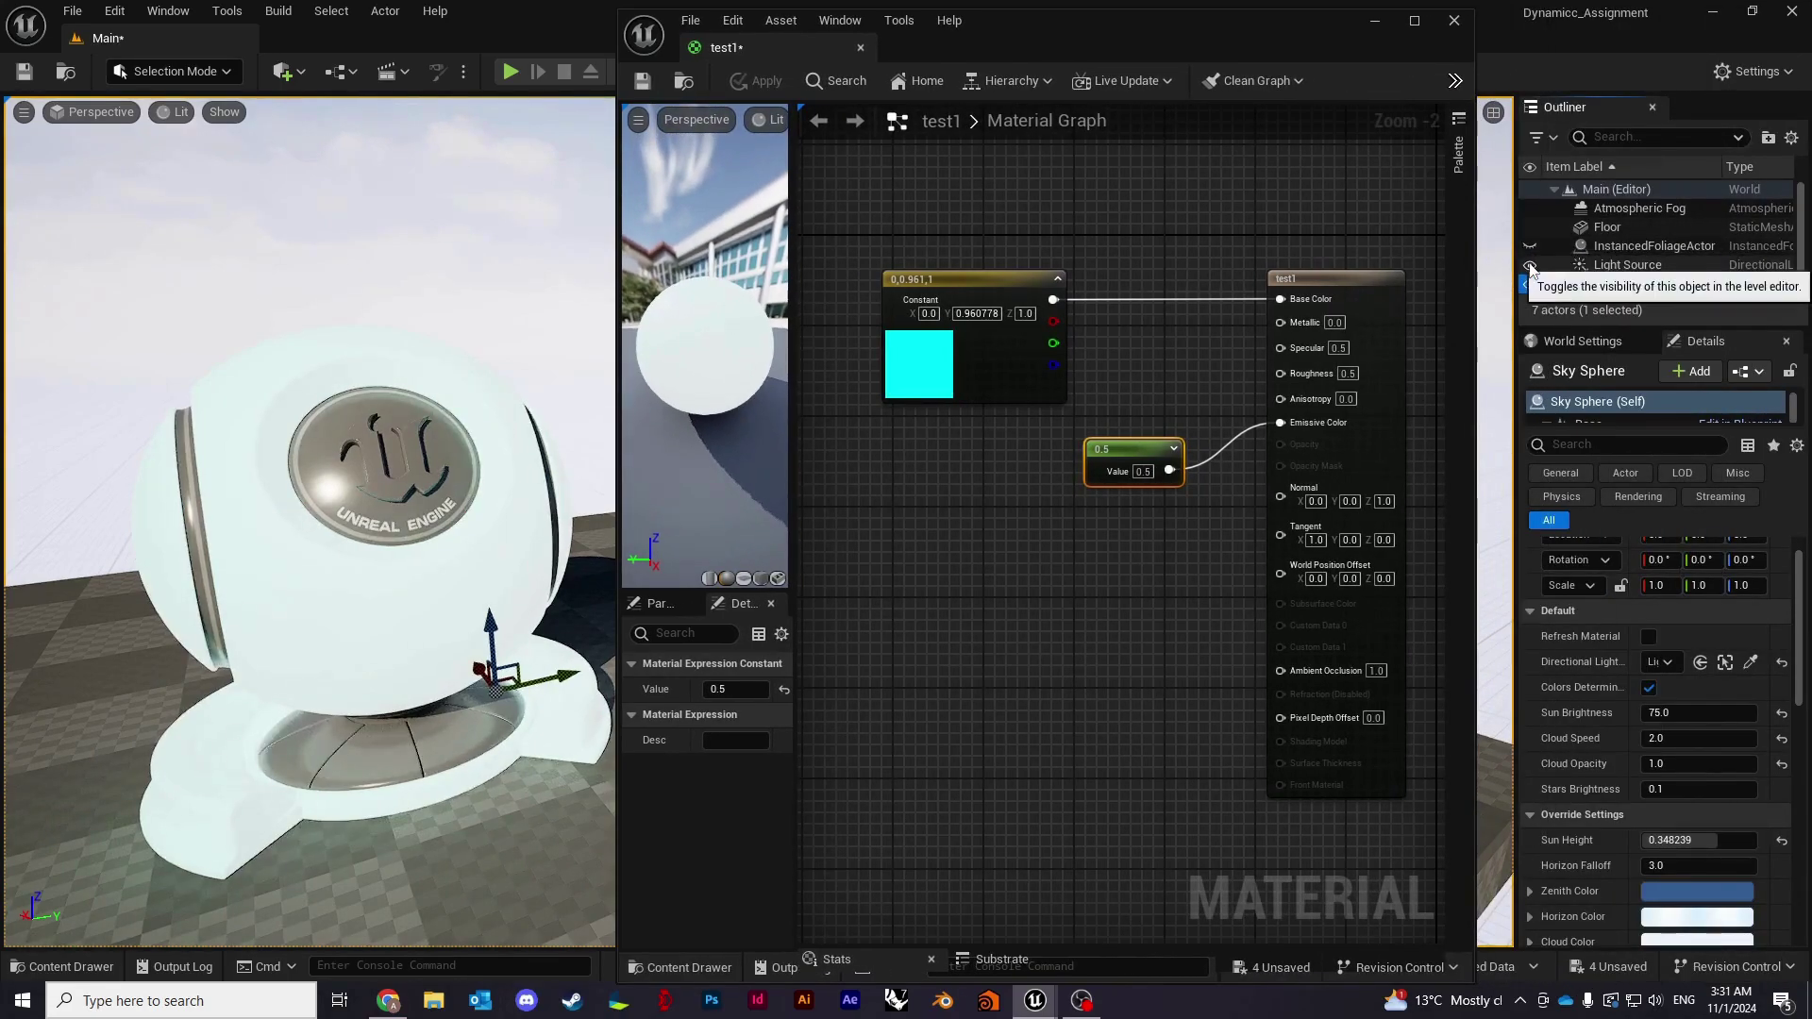
click(1530, 265)
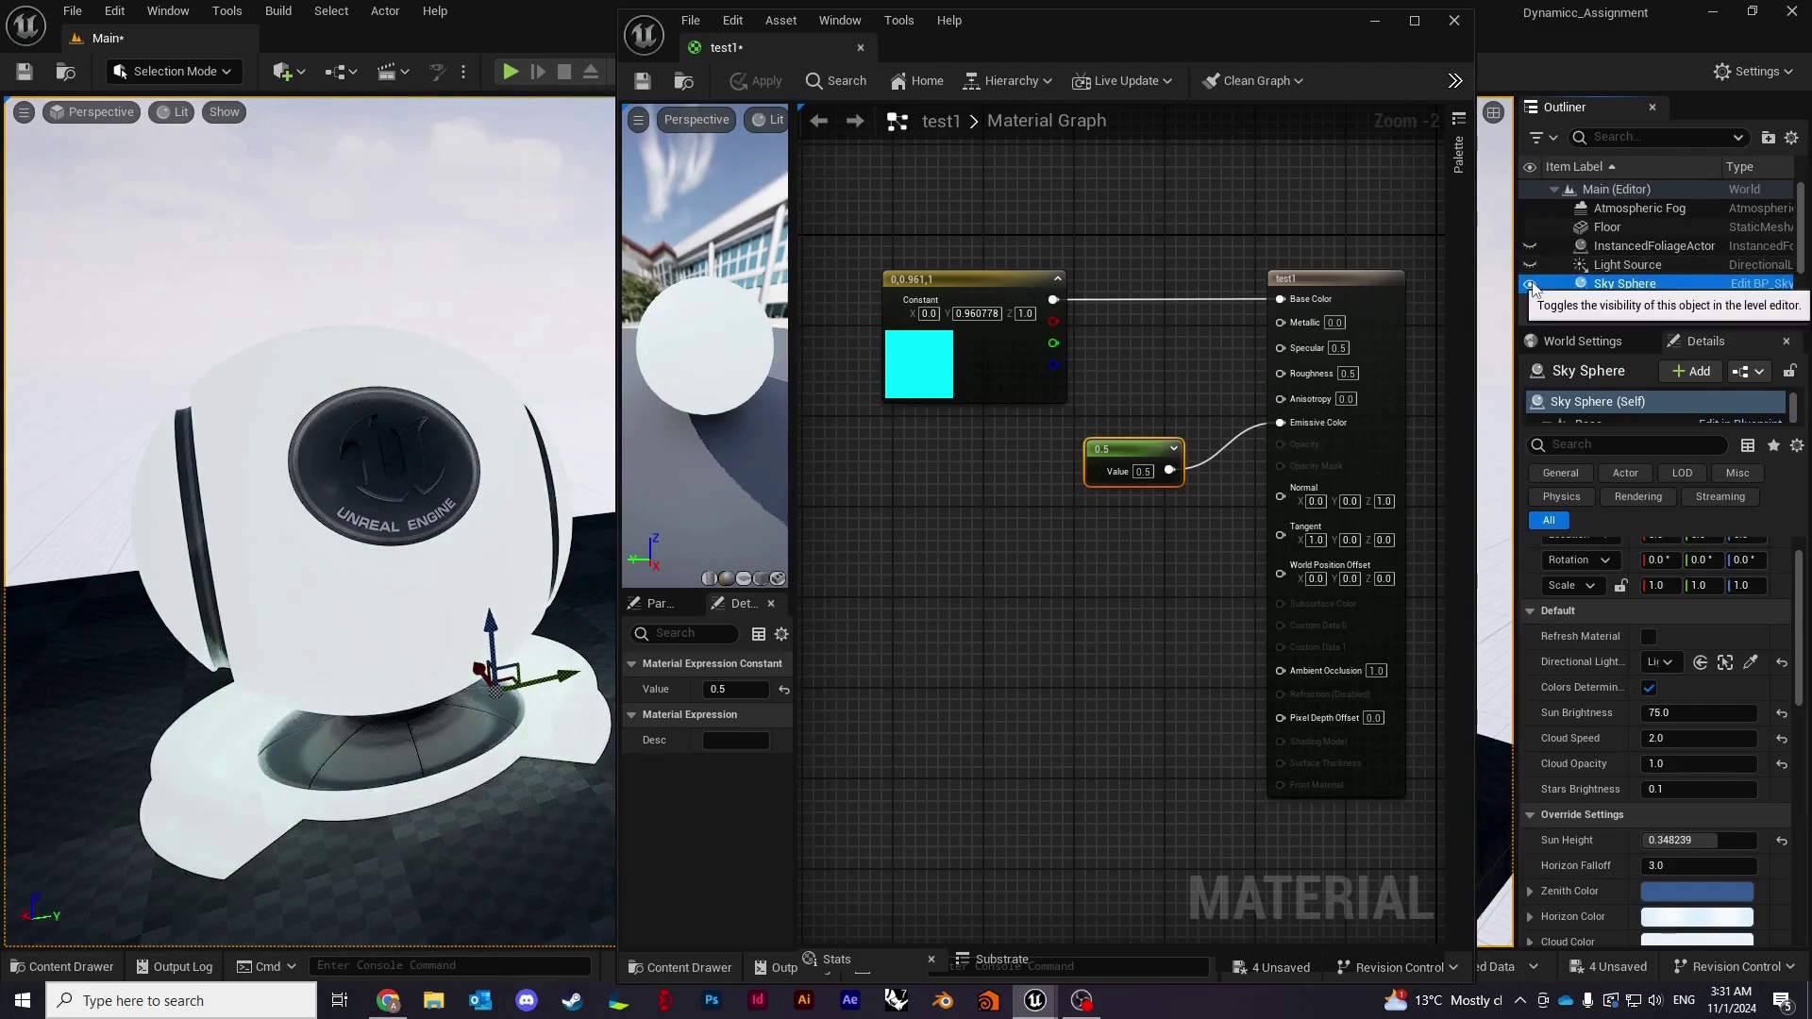
click(1530, 266)
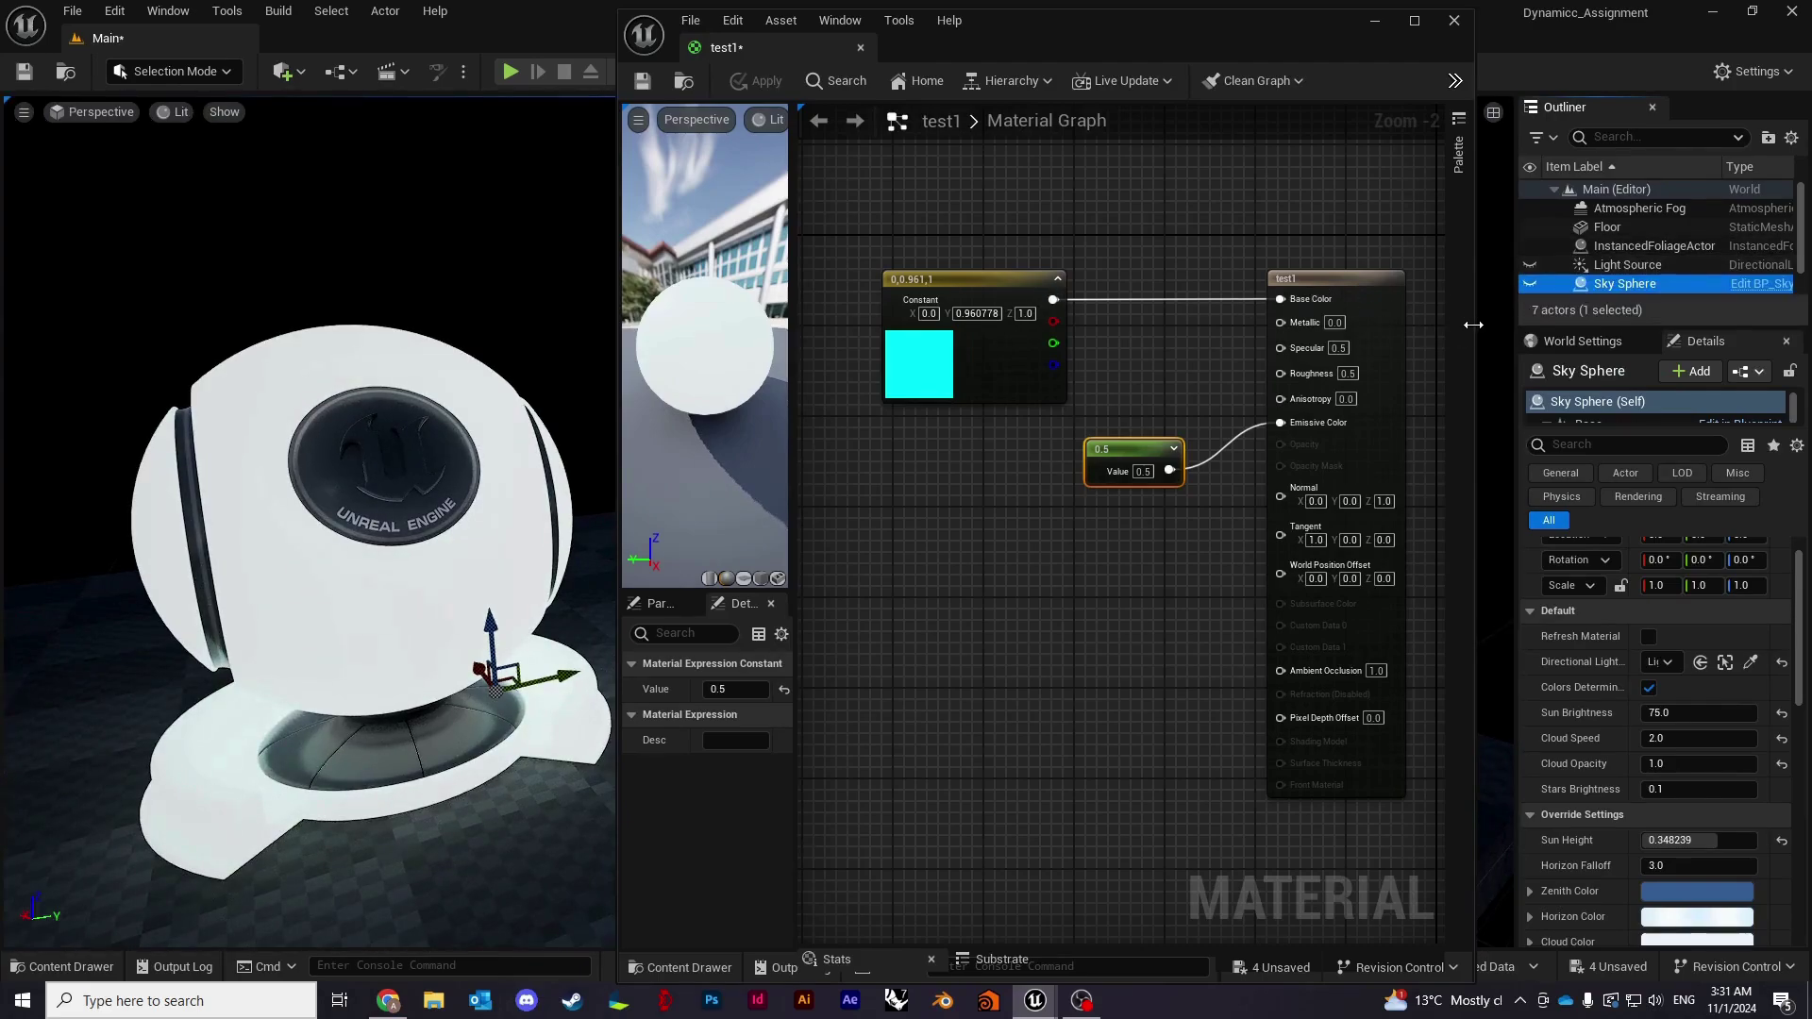
drag(1473, 325, 1804, 325)
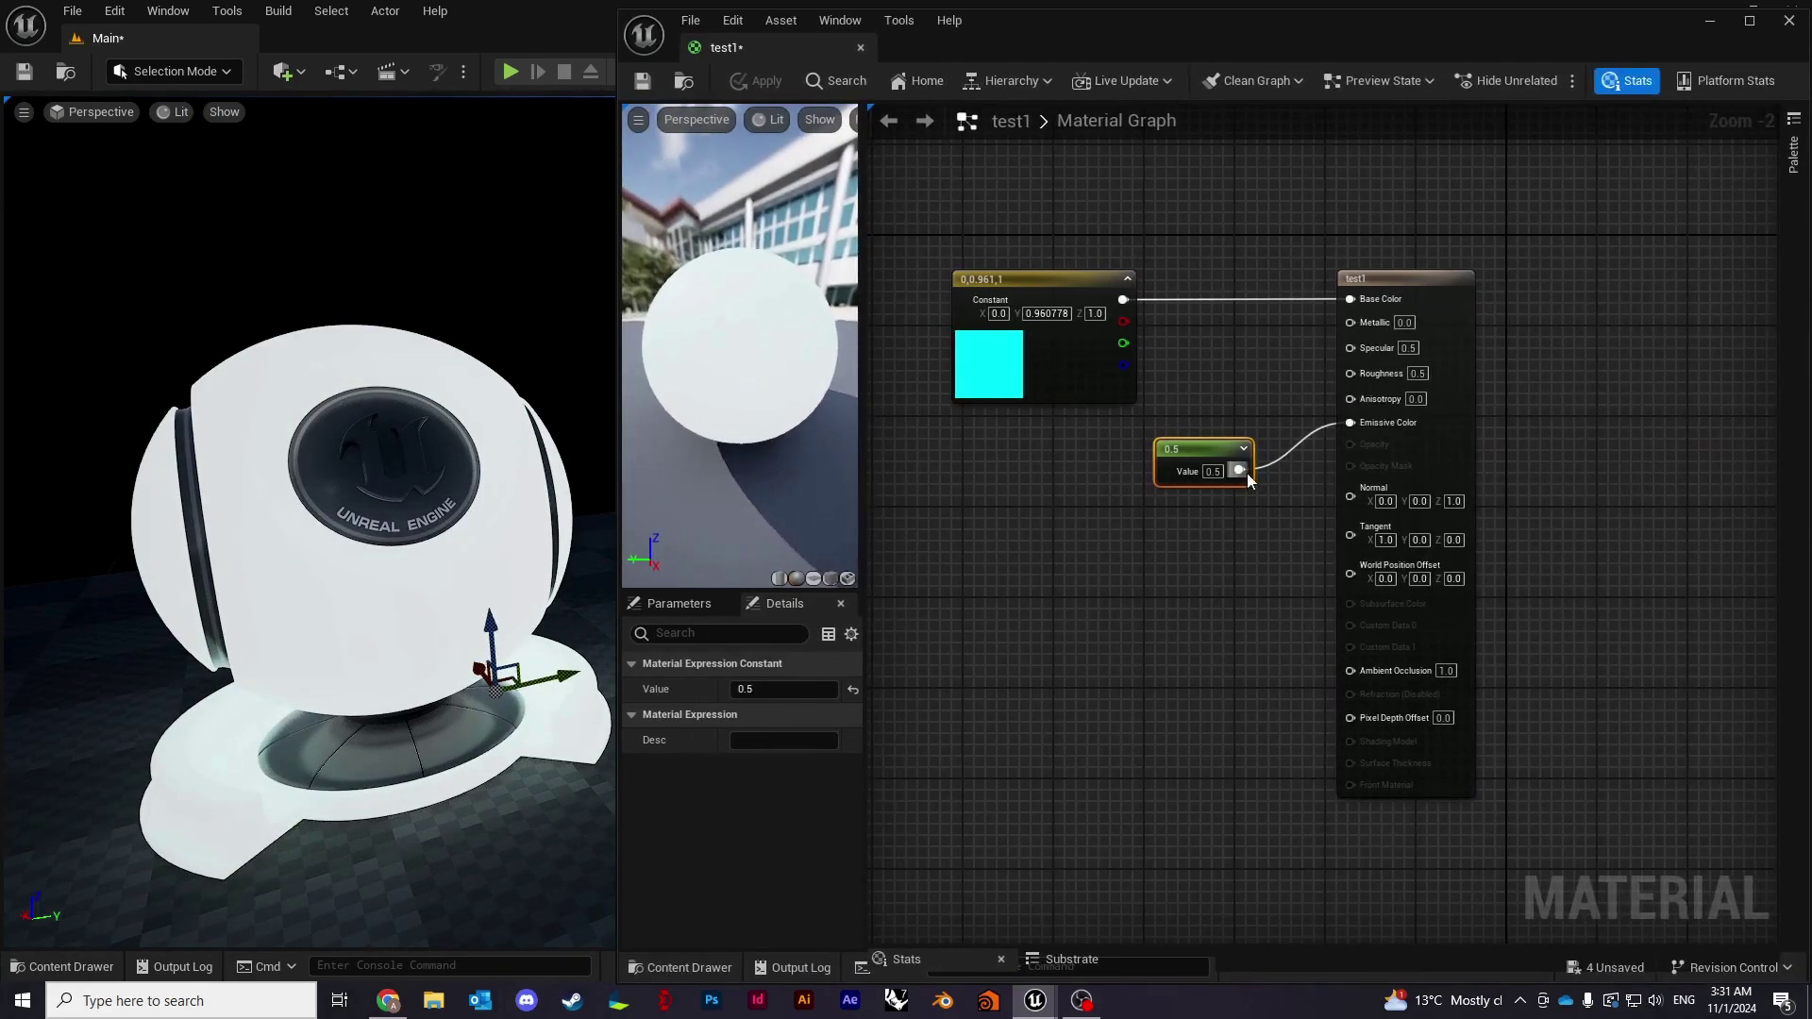
Connect the cyan color constant to Emissive Color in place of the 0.5 constant and apply the material.
scroll(1247, 473, down, 1)
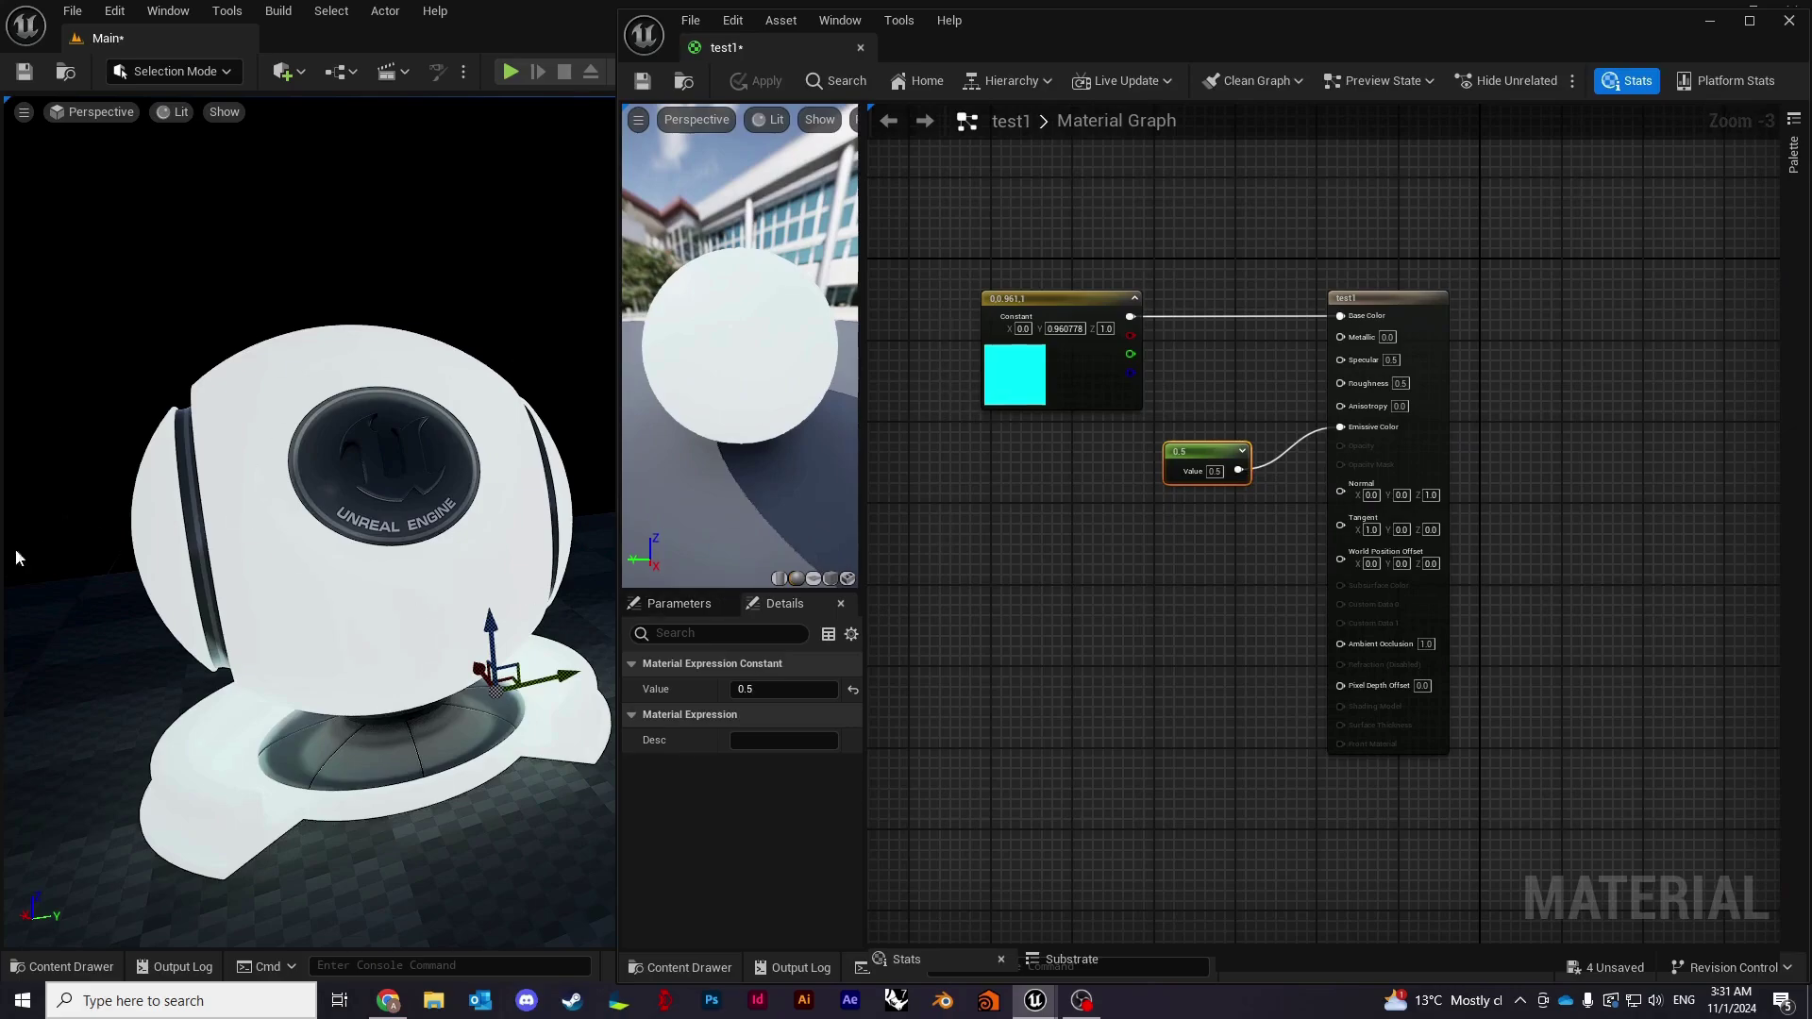
drag(1187, 462, 1170, 478)
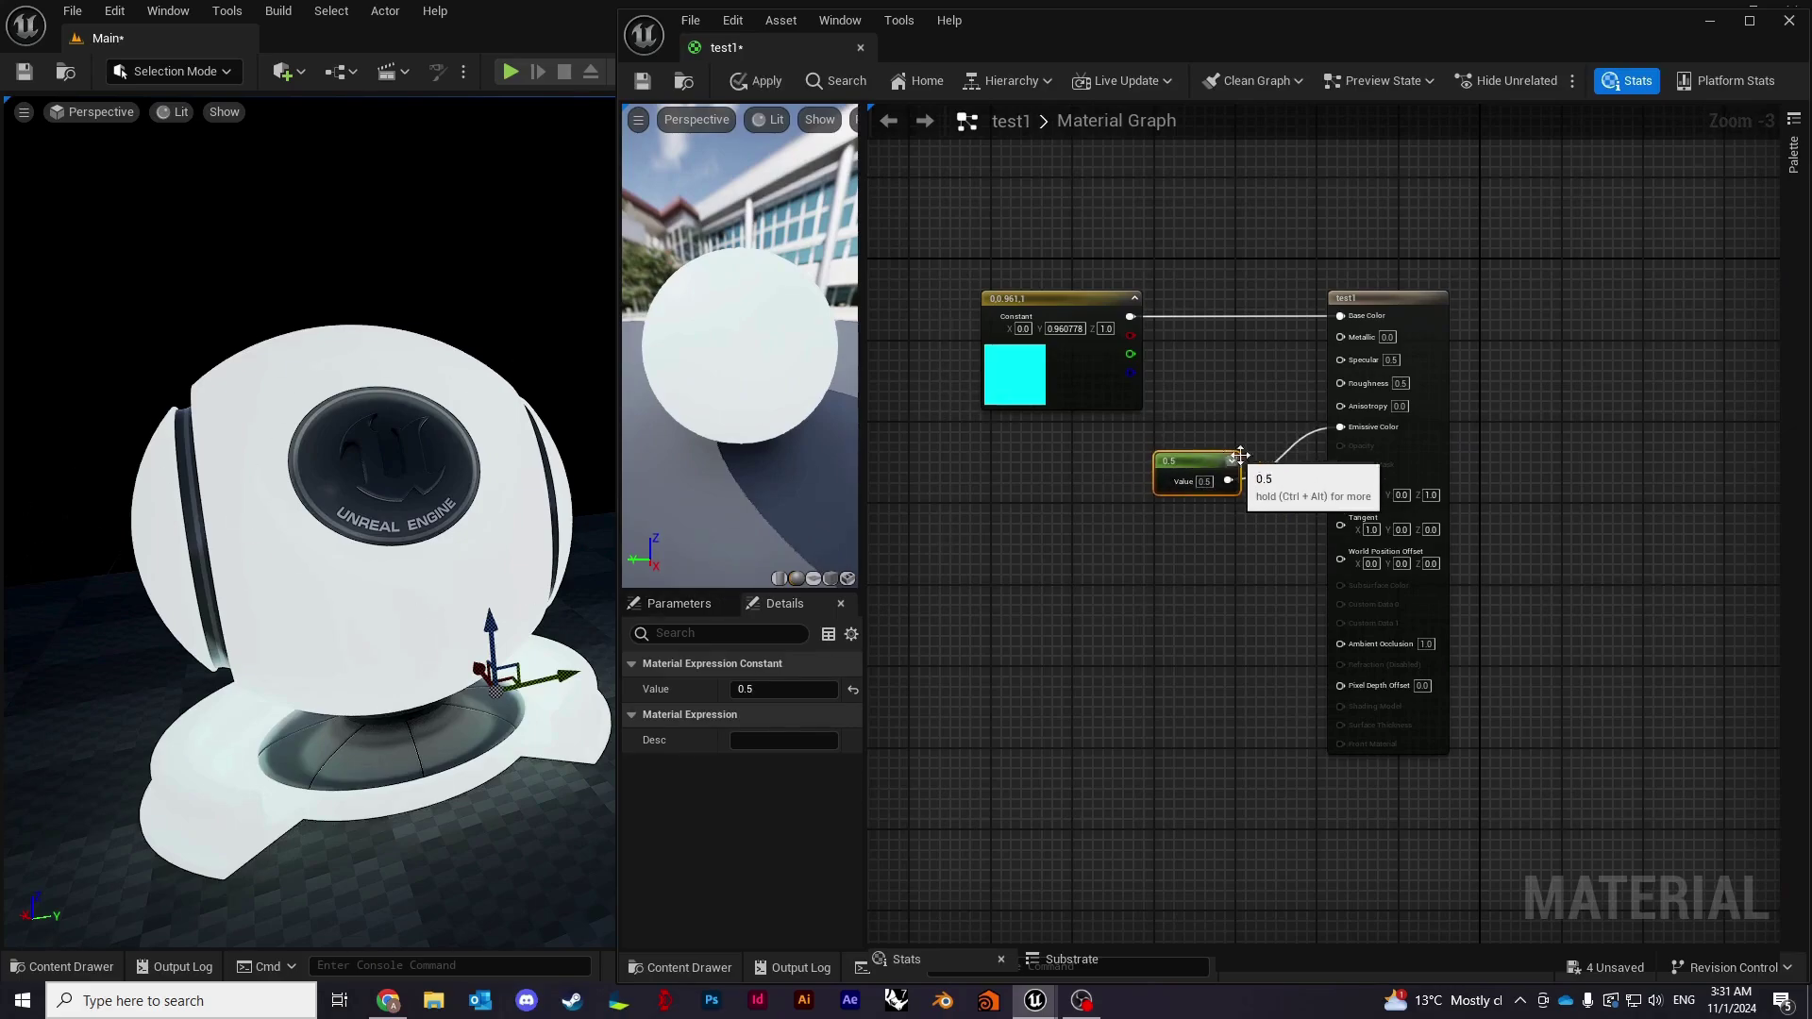
drag(1130, 316, 1345, 433)
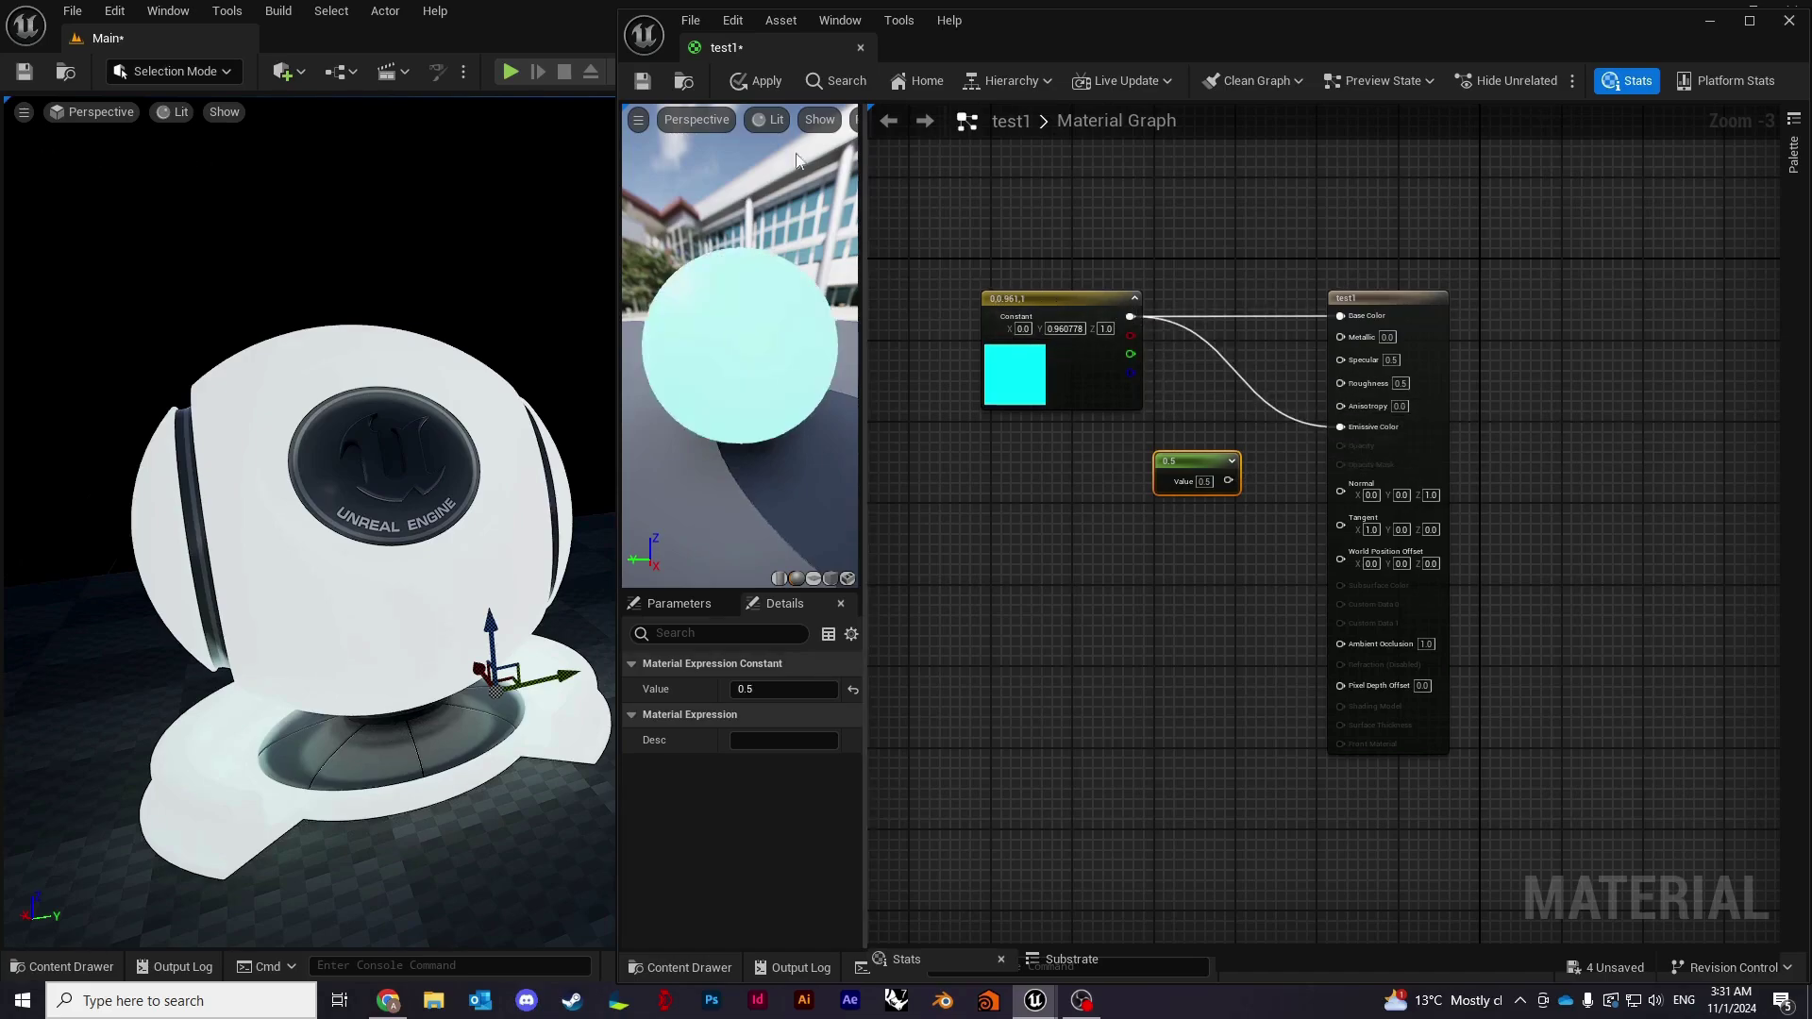
click(750, 85)
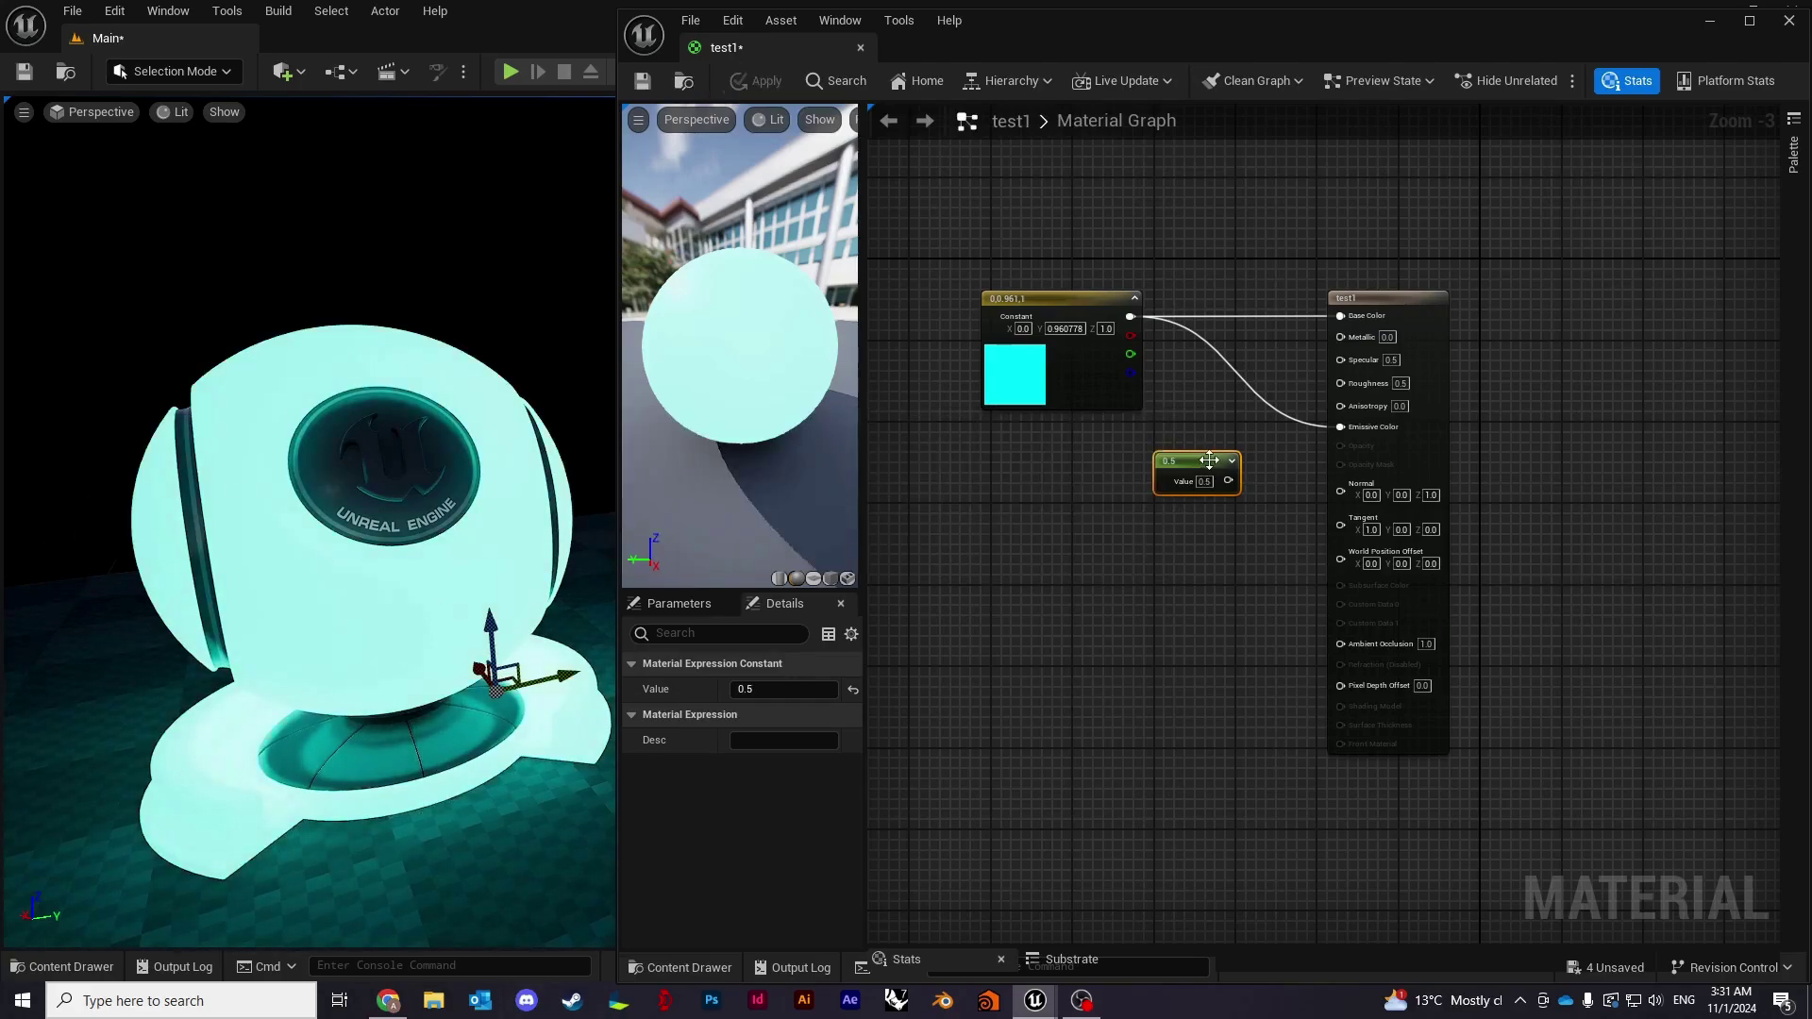
Delete the disconnected 0.5 Constant node and add a Multiply node below the cyan color constant.
key(Delete)
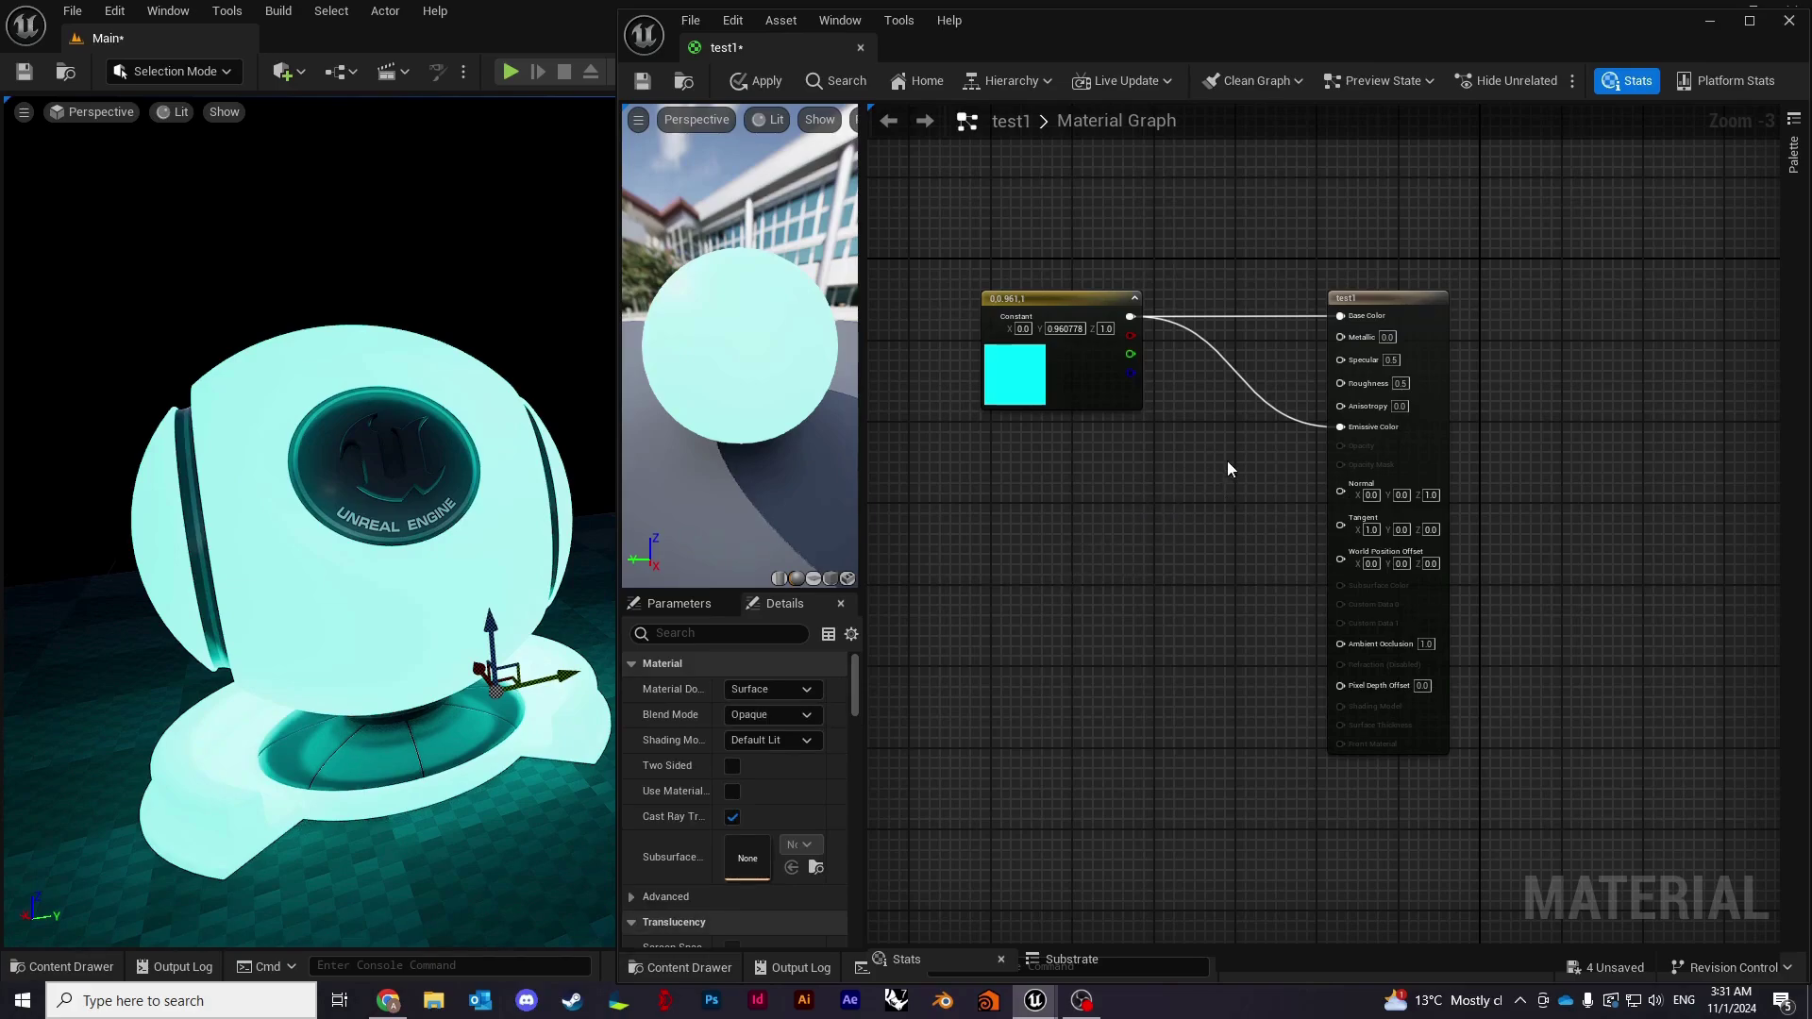
right_click(1170, 479)
text(mult)
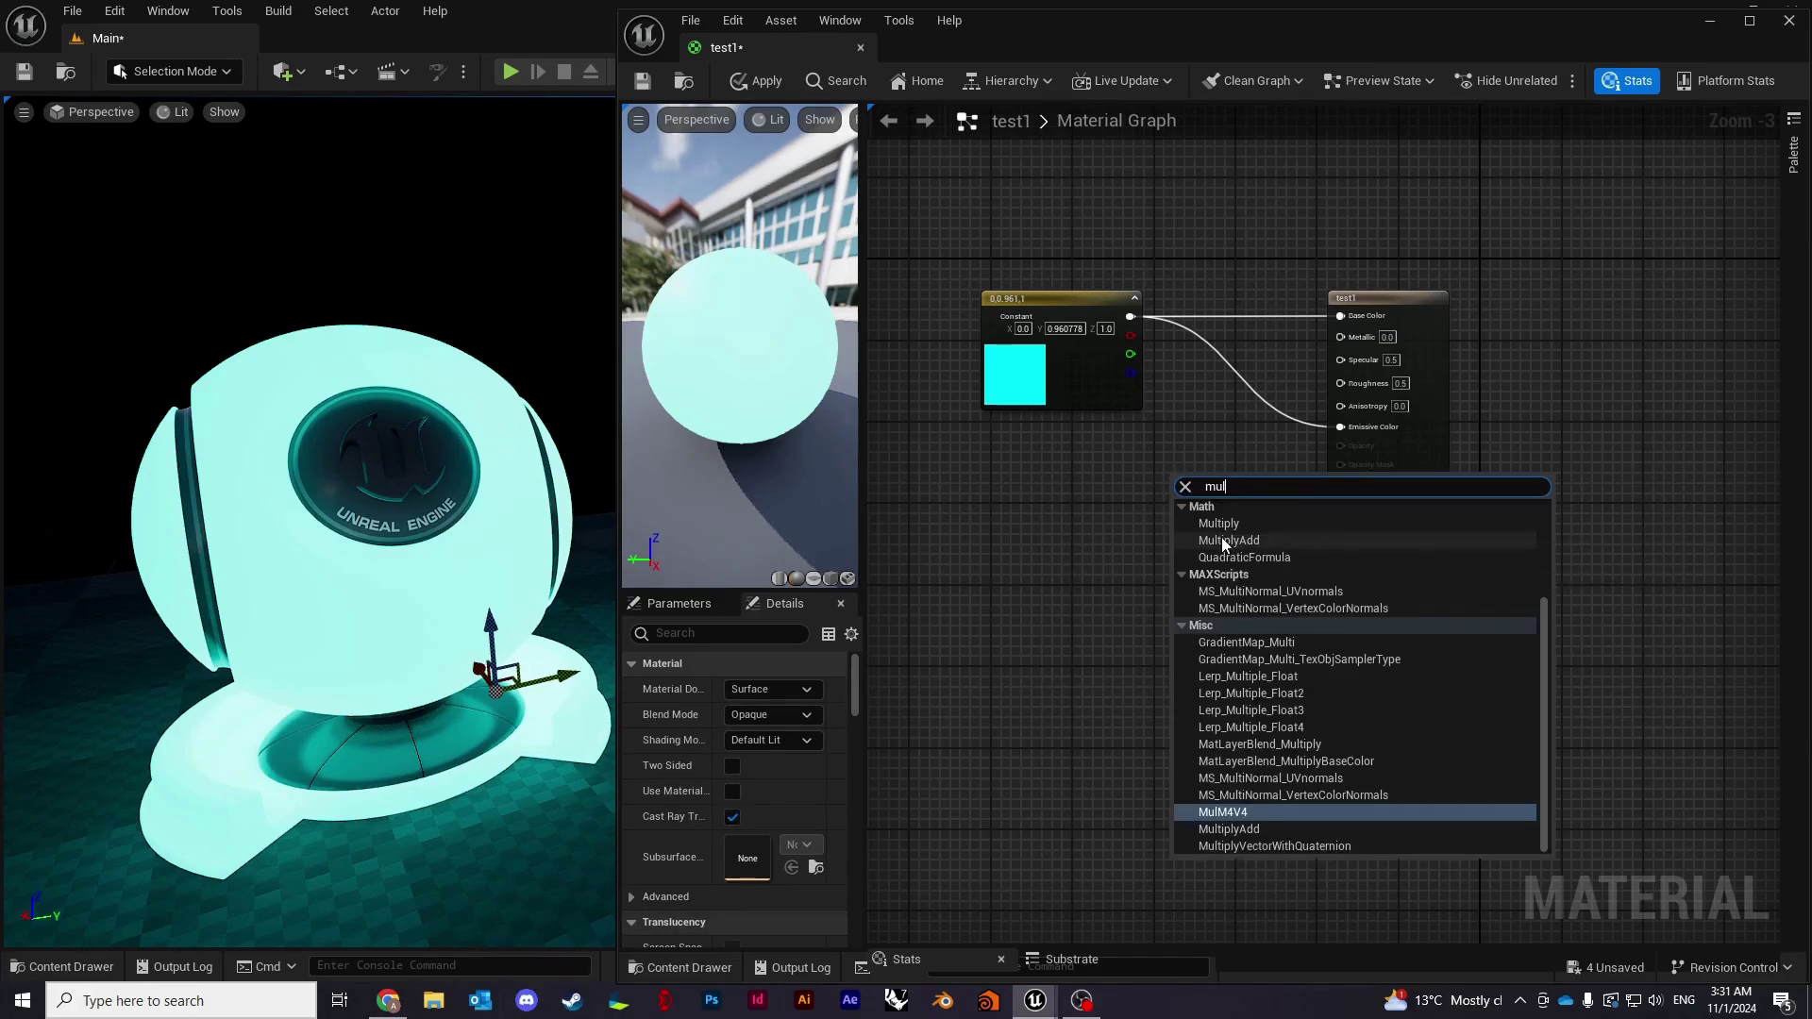
click(1243, 558)
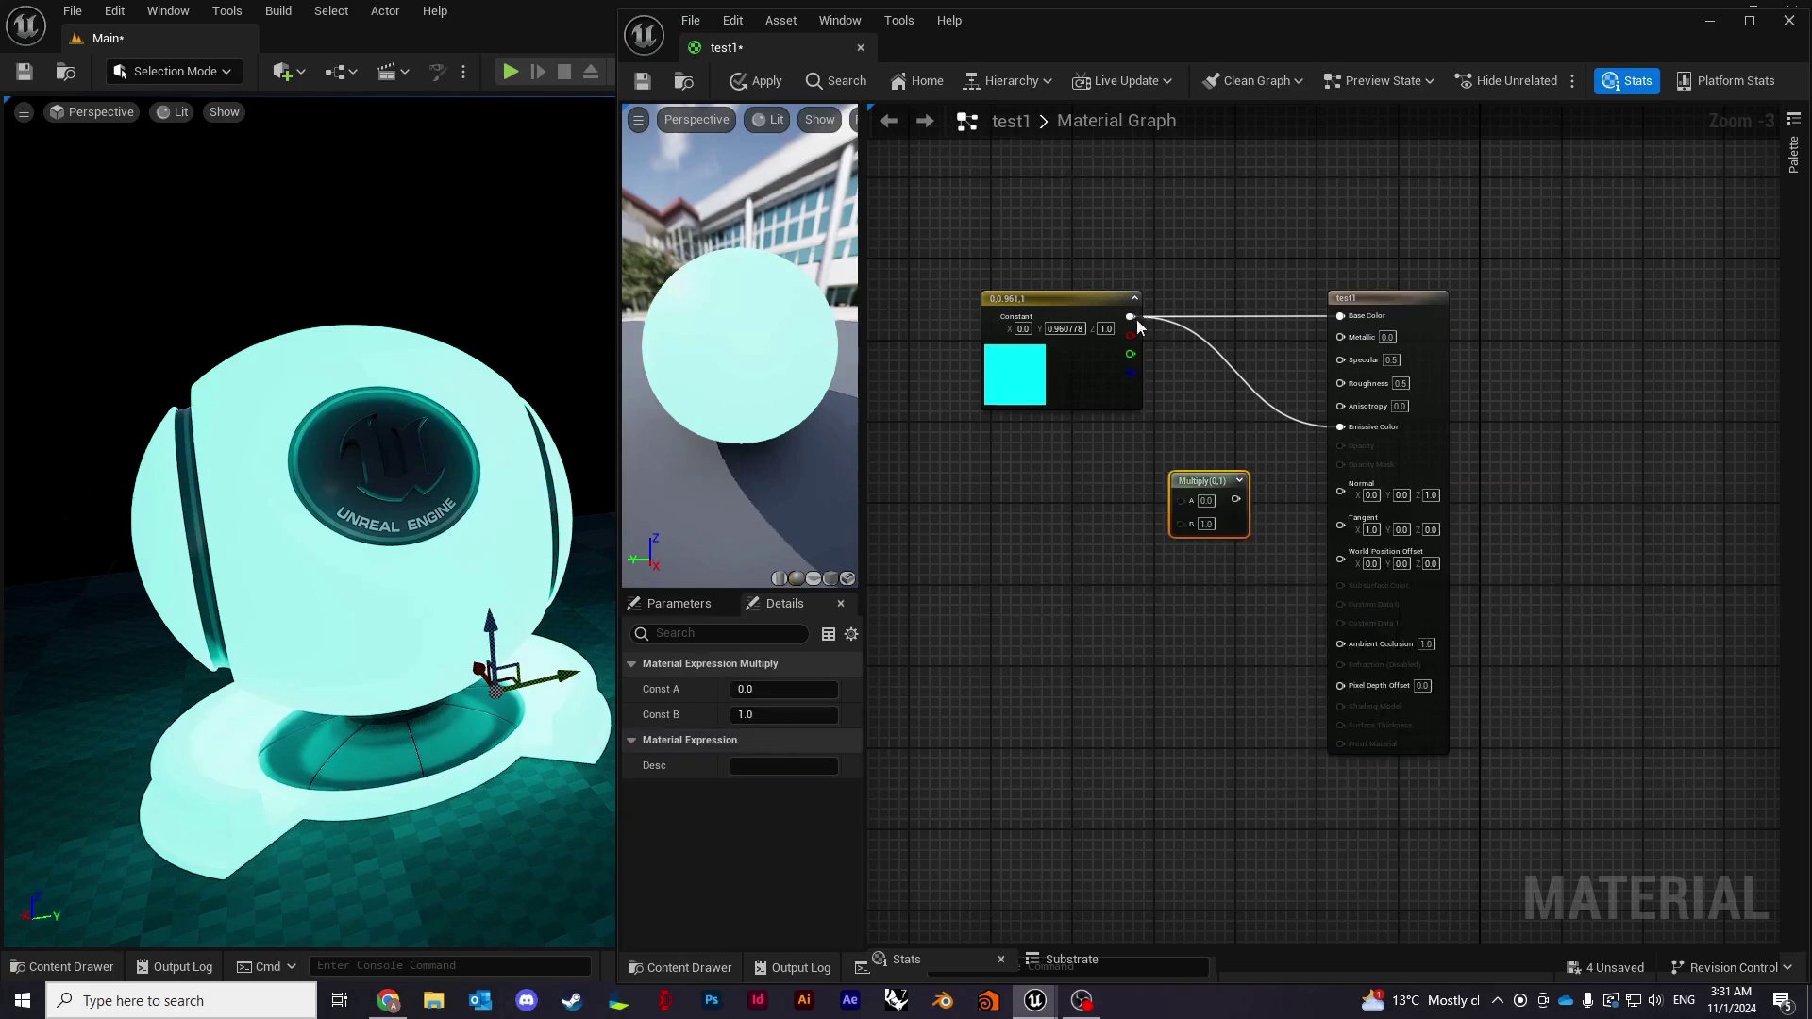
mouse_move(1127, 315)
mouse_down()
mouse_move(1182, 504)
mouse_move(1214, 377)
mouse_move(1132, 319)
mouse_up()
click(1170, 443)
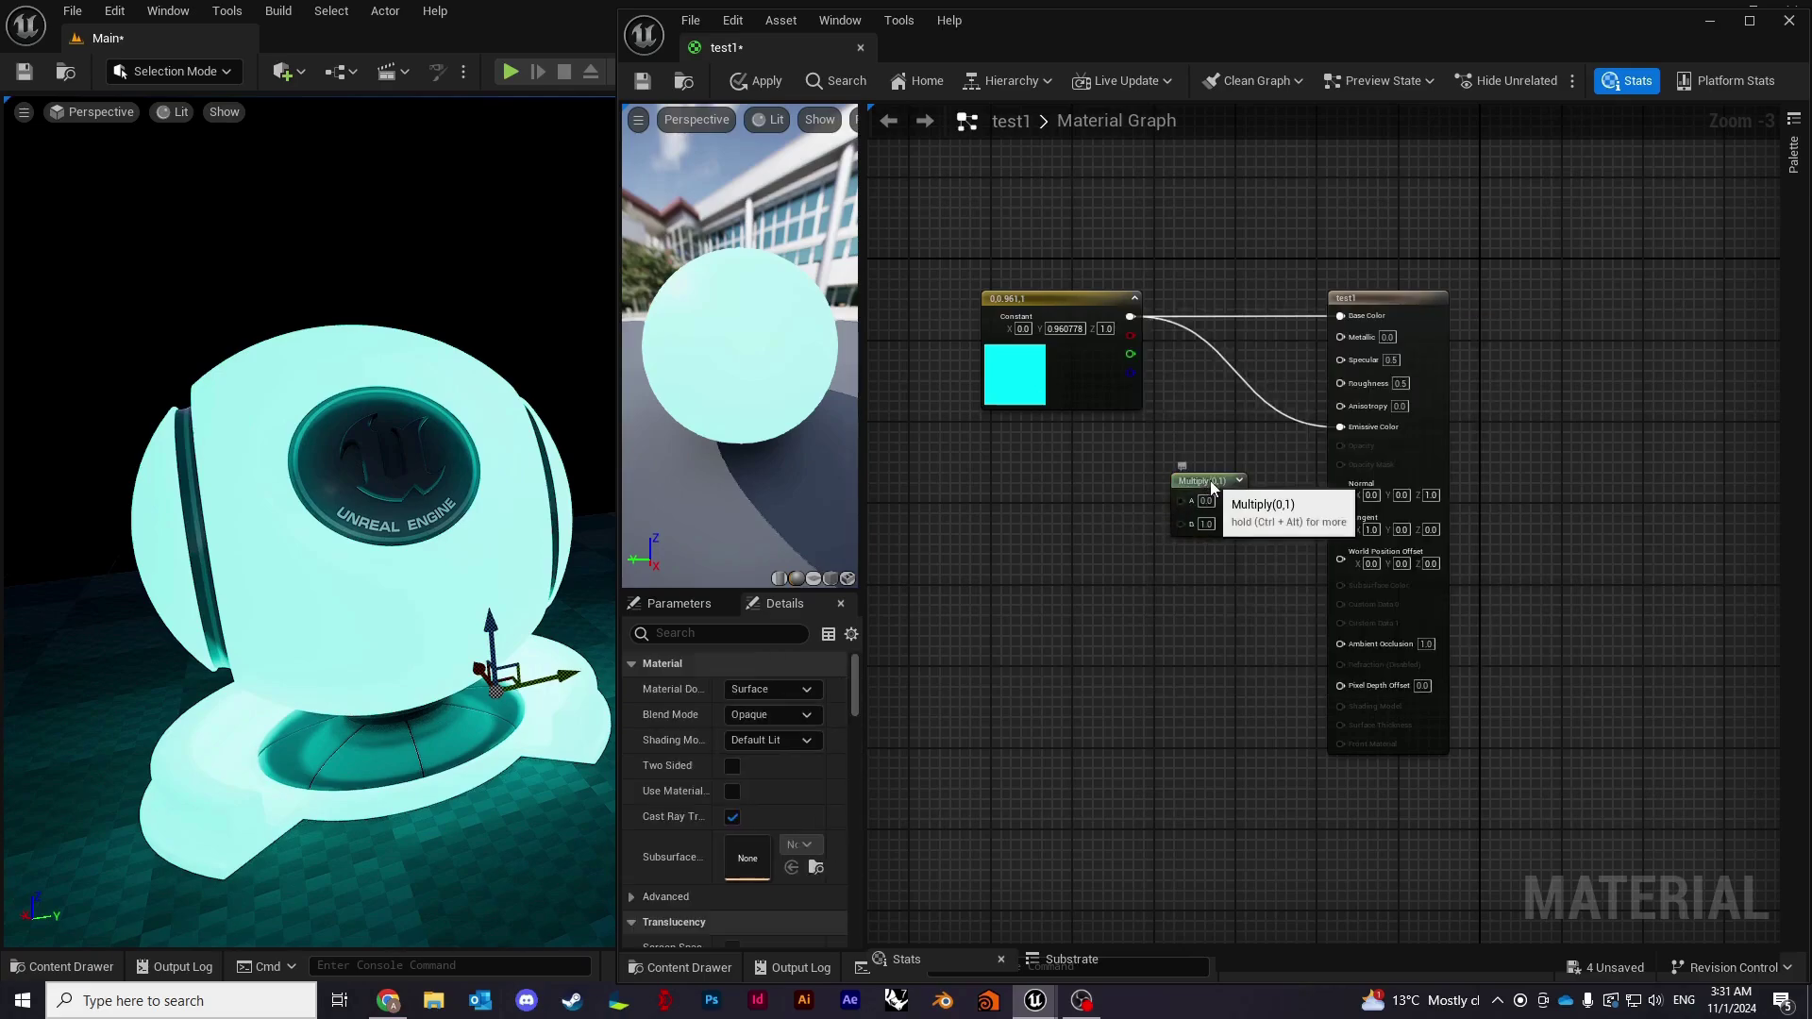
Replace the unconnected Multiply node with a new one fed by the cyan color constant, and connect its output to Emissive Color.
click(1215, 484)
key(Delete)
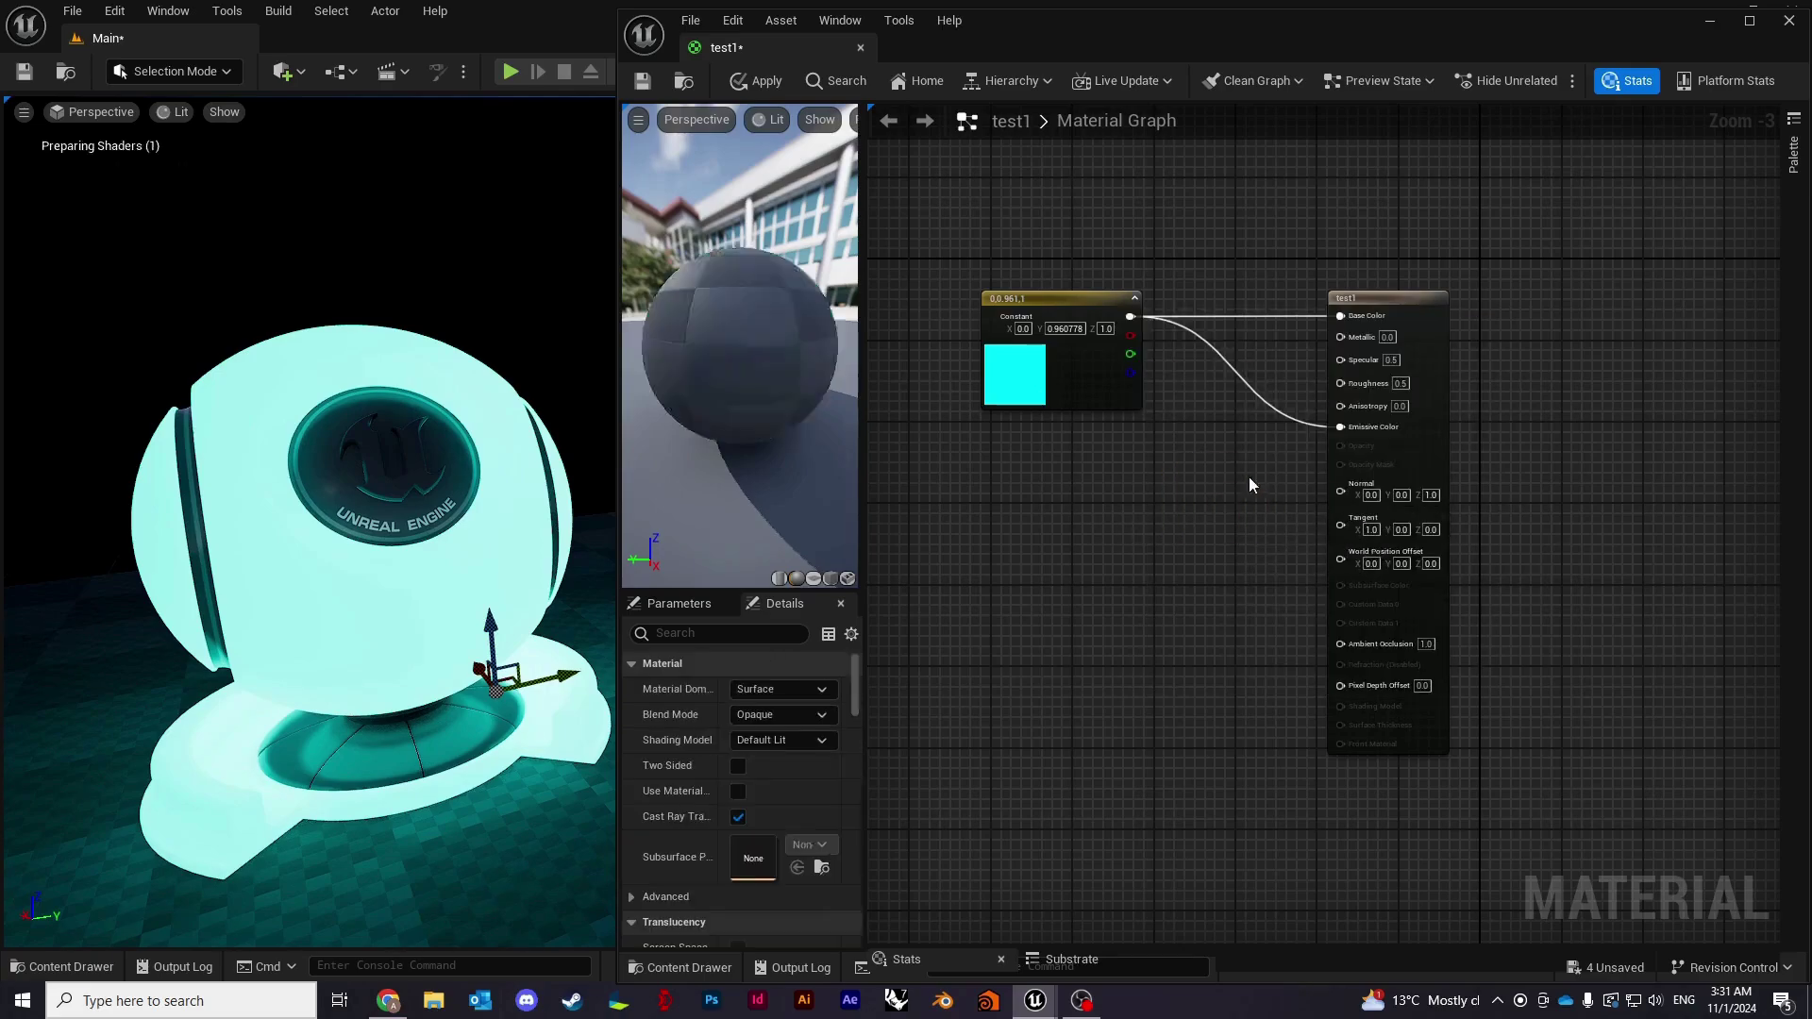
drag(1133, 318, 1210, 498)
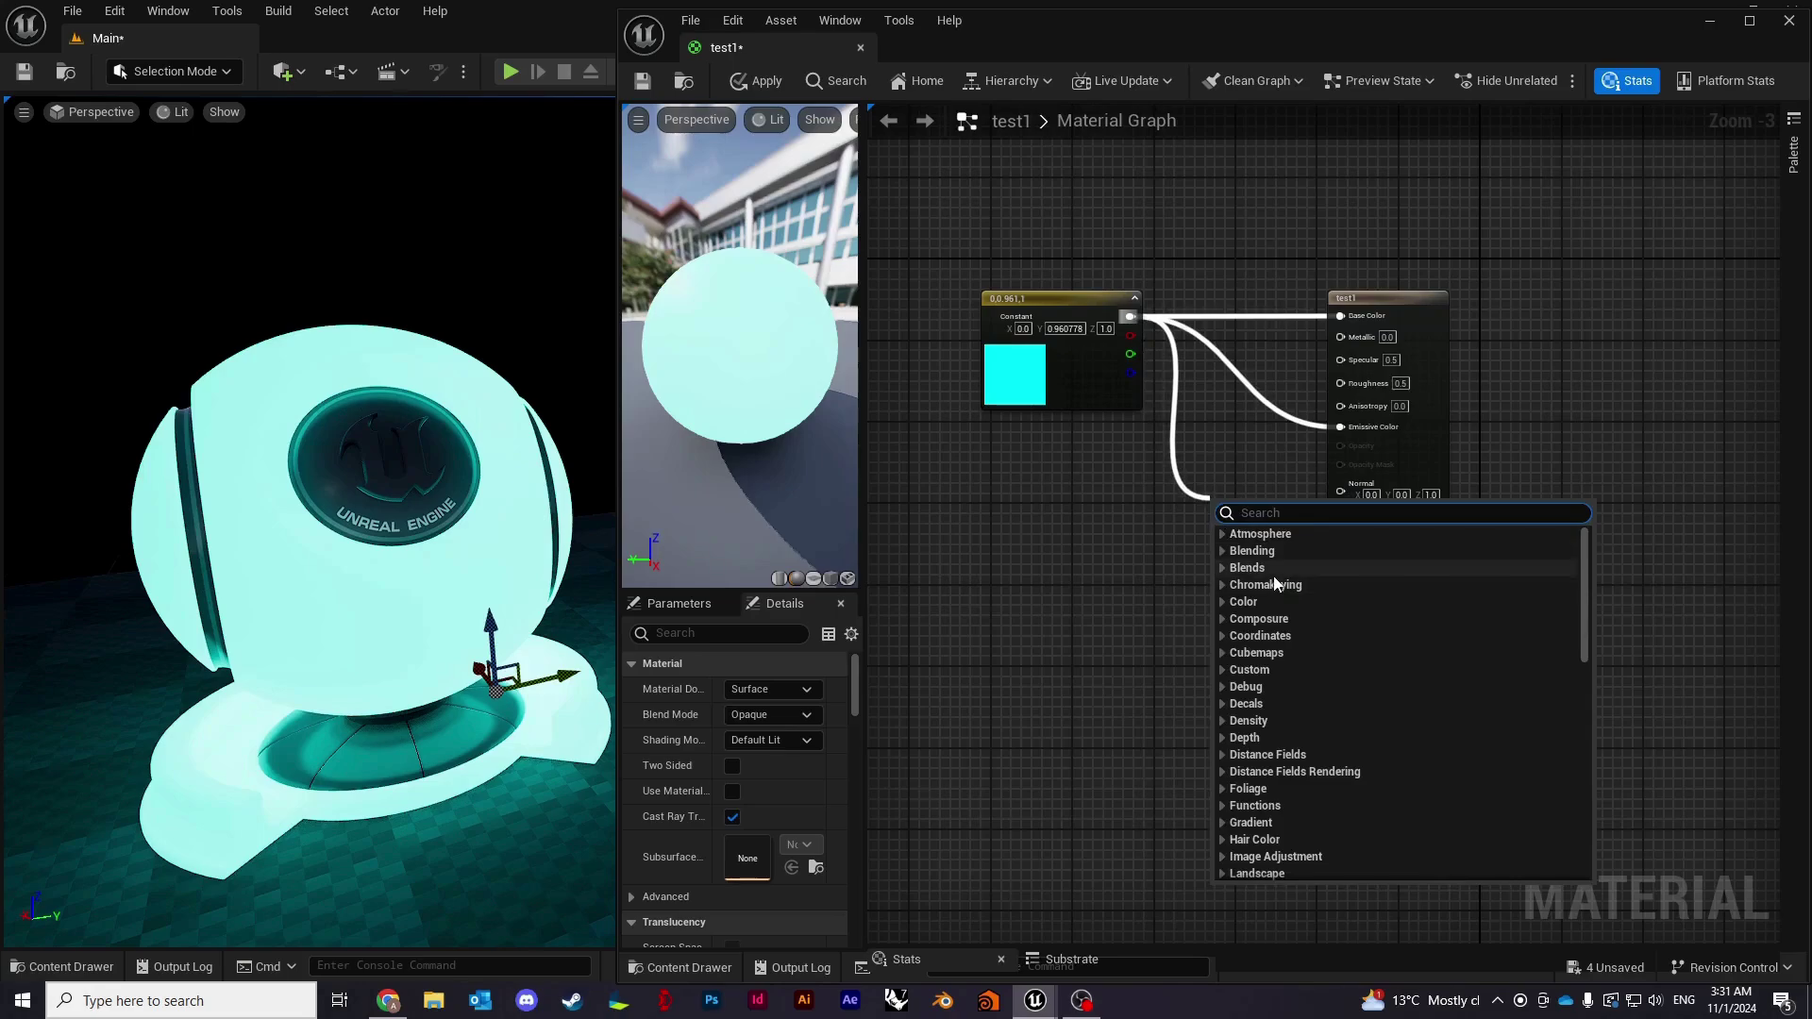
text(multi)
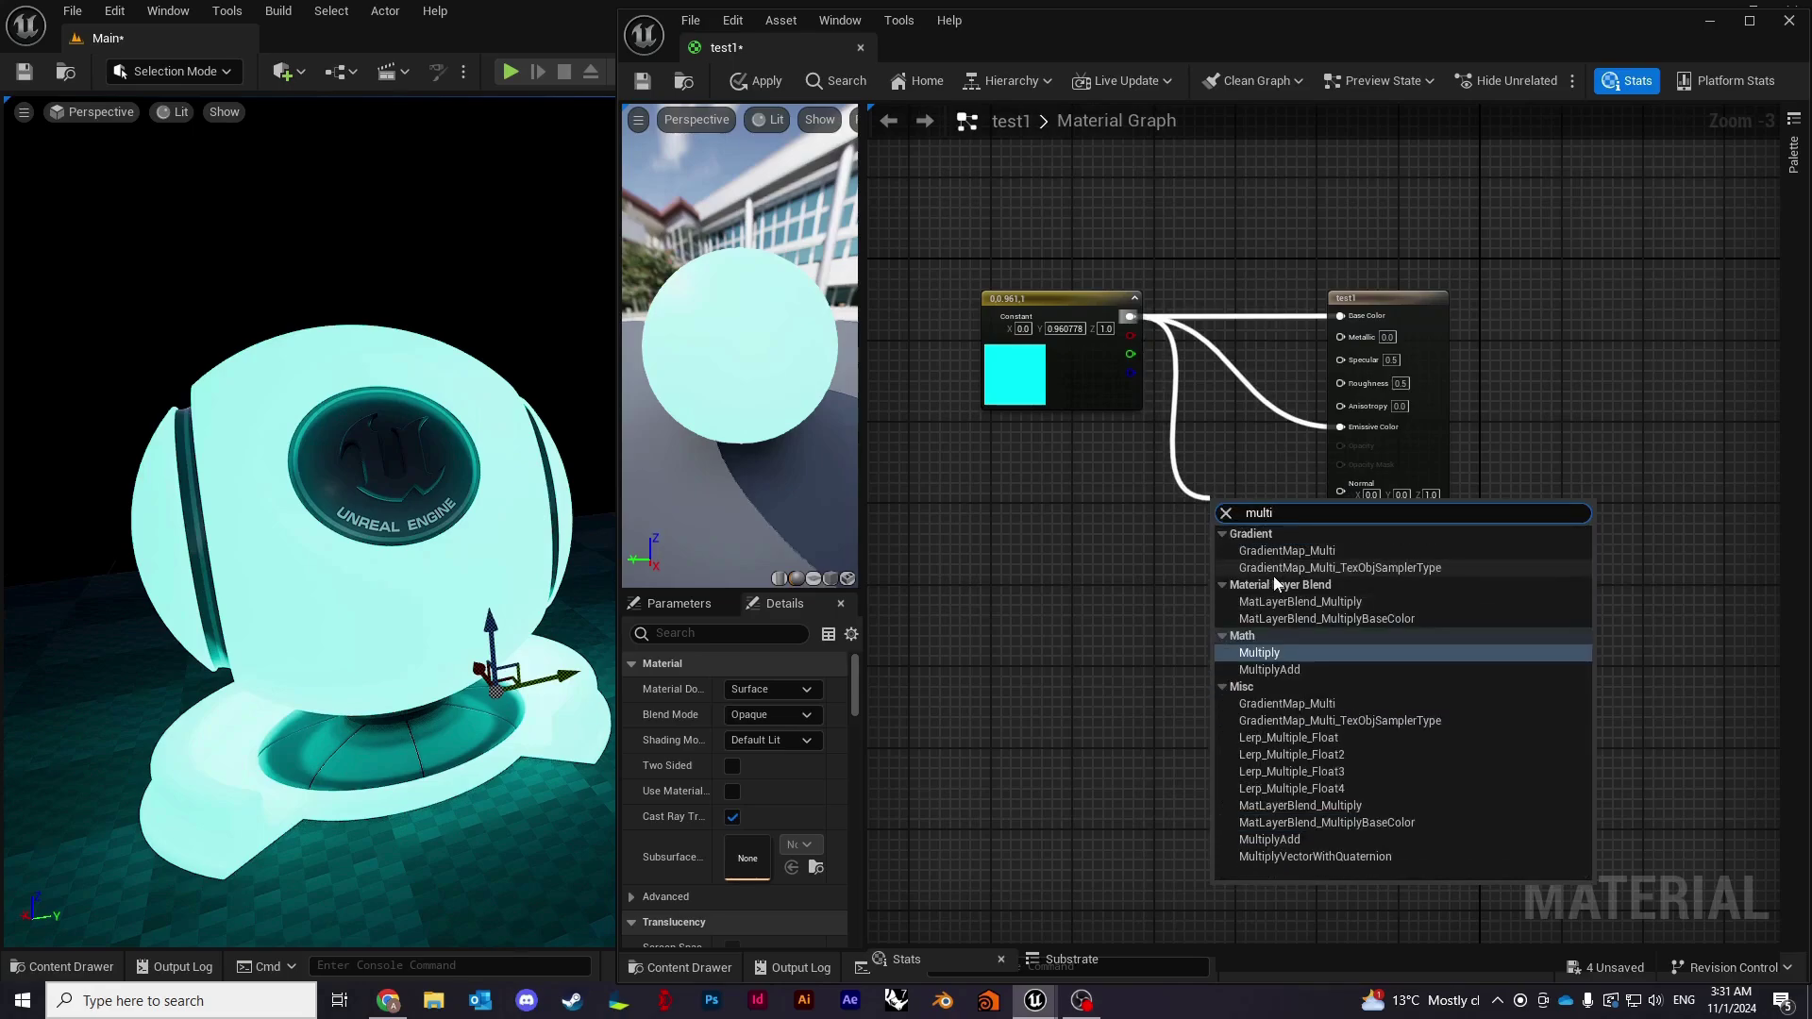
click(1293, 655)
drag(1279, 524, 1341, 427)
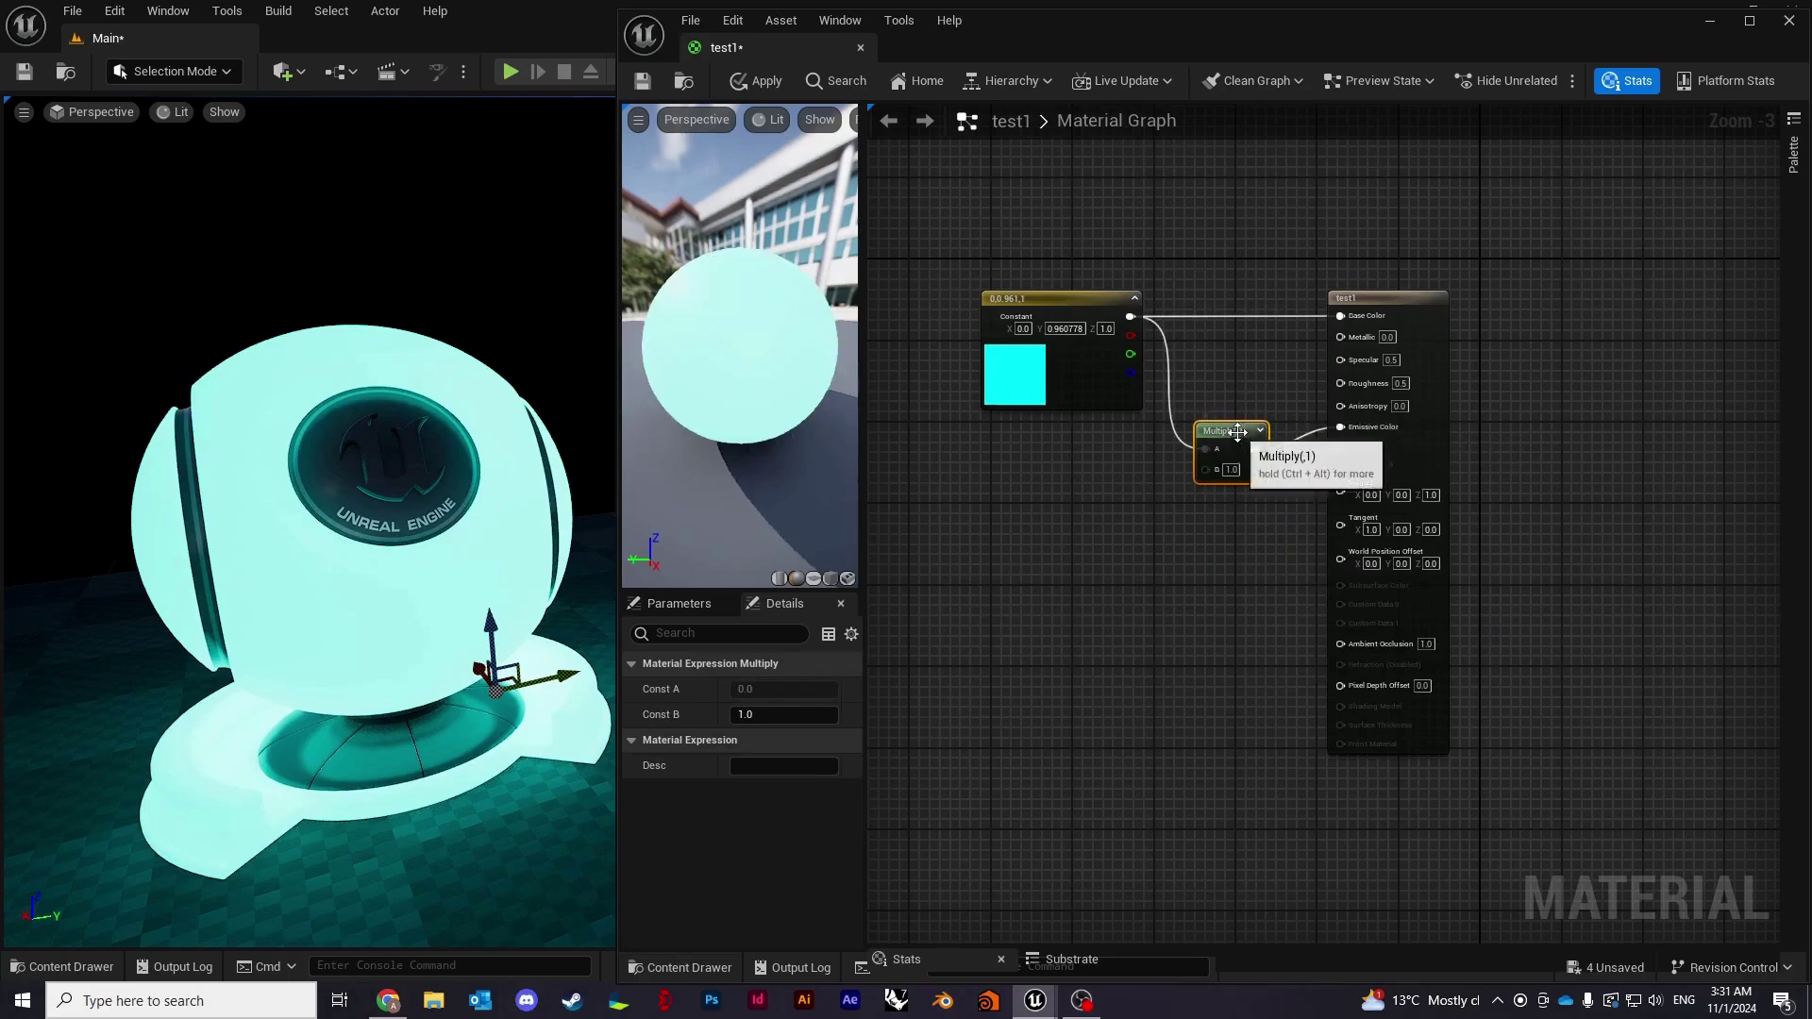
Set the Multiply node's B value to 3 and apply the material, moving the node level with the Emissive Color input.
click(1239, 472)
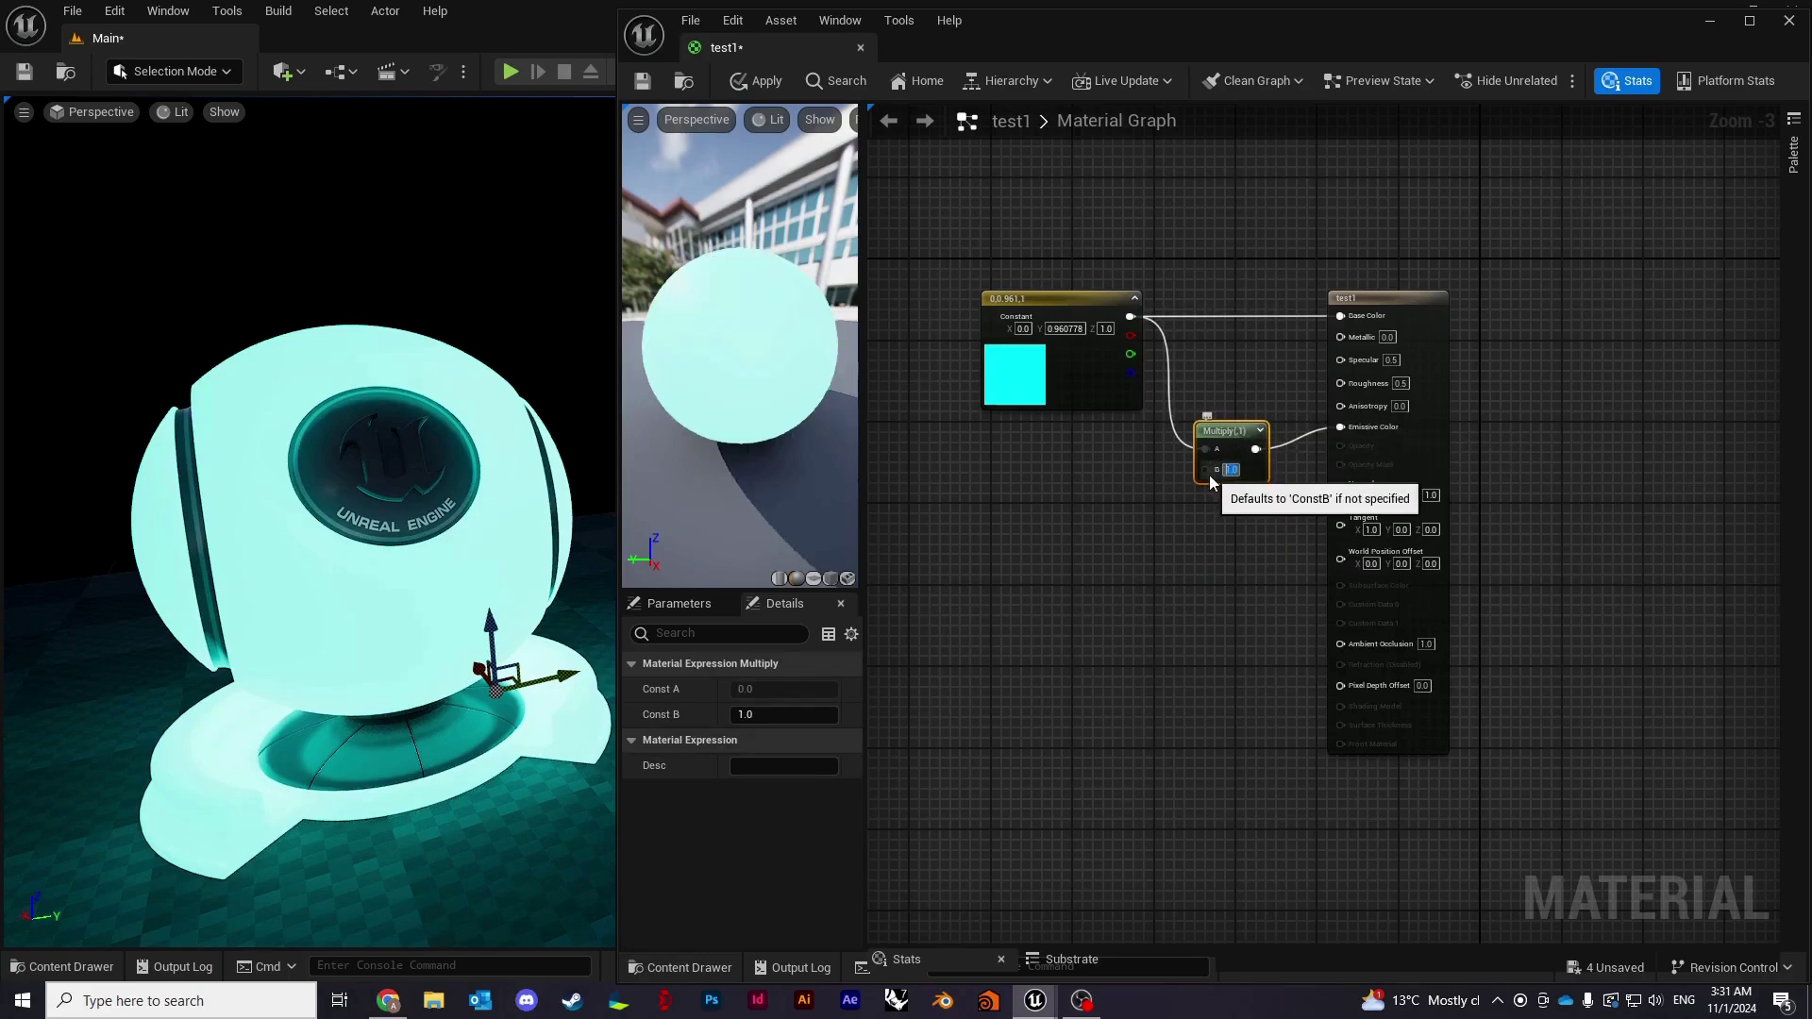
text(3)
key(Return)
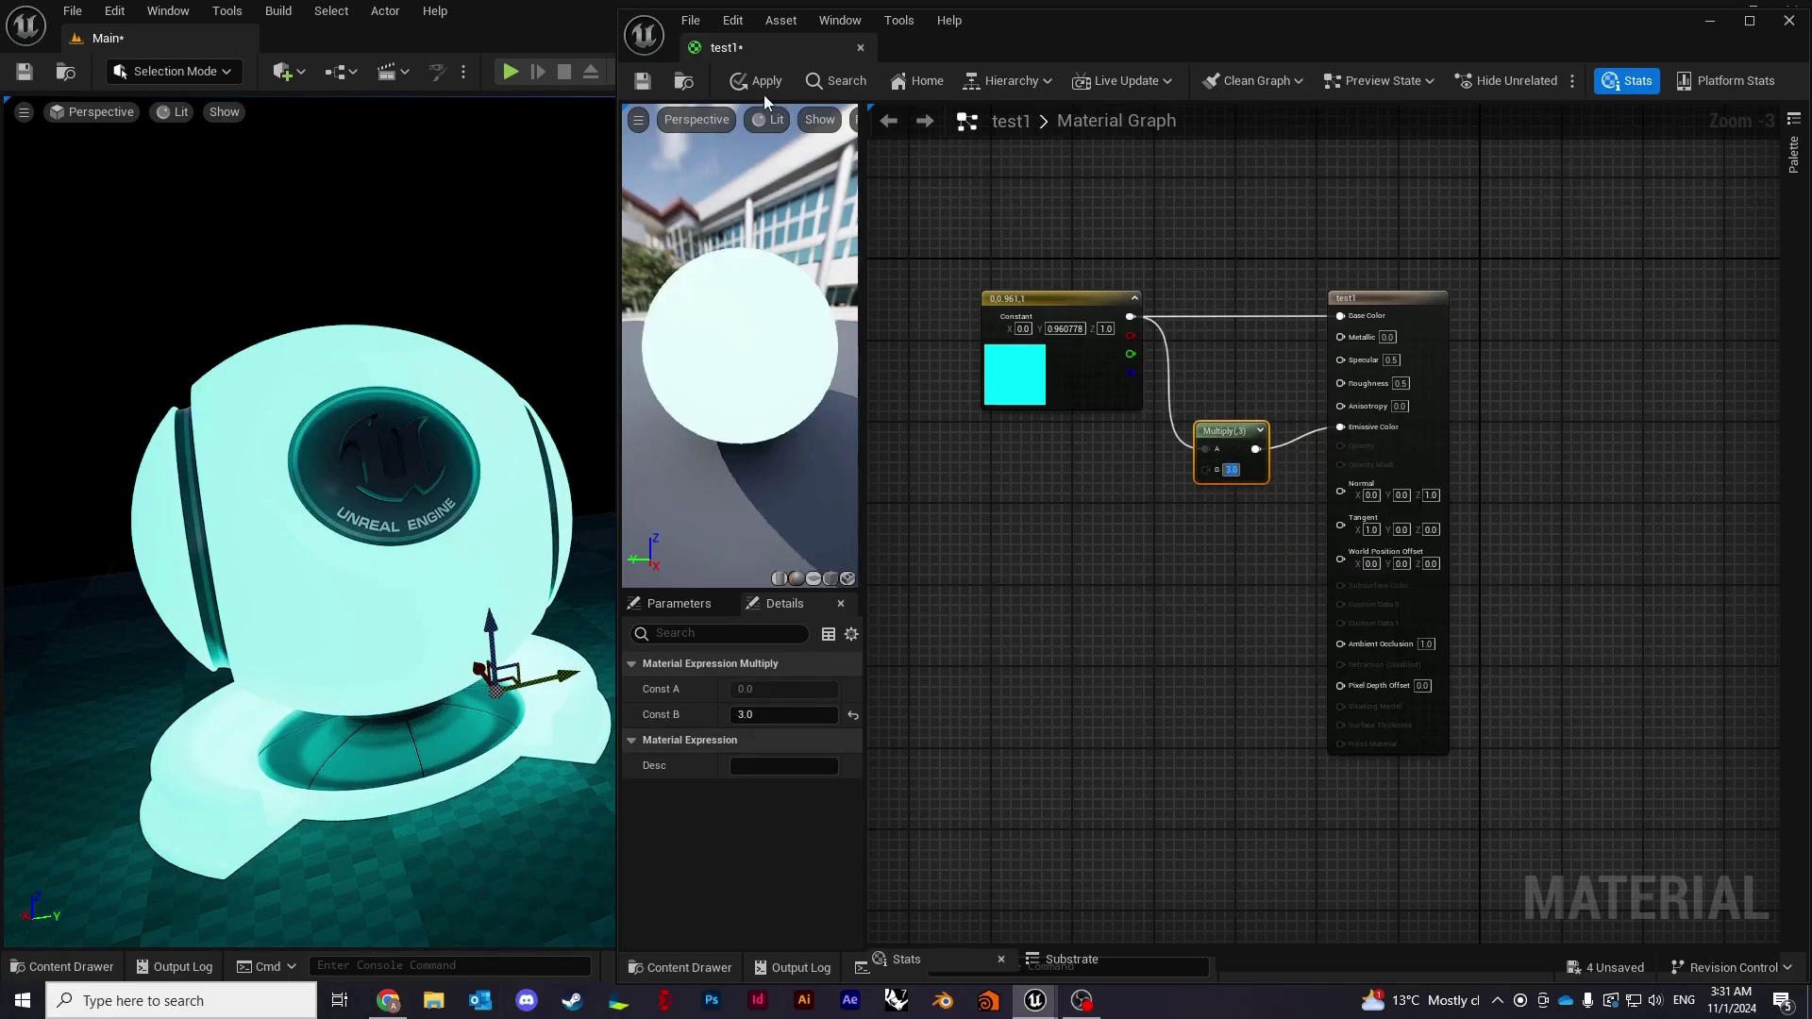
click(763, 82)
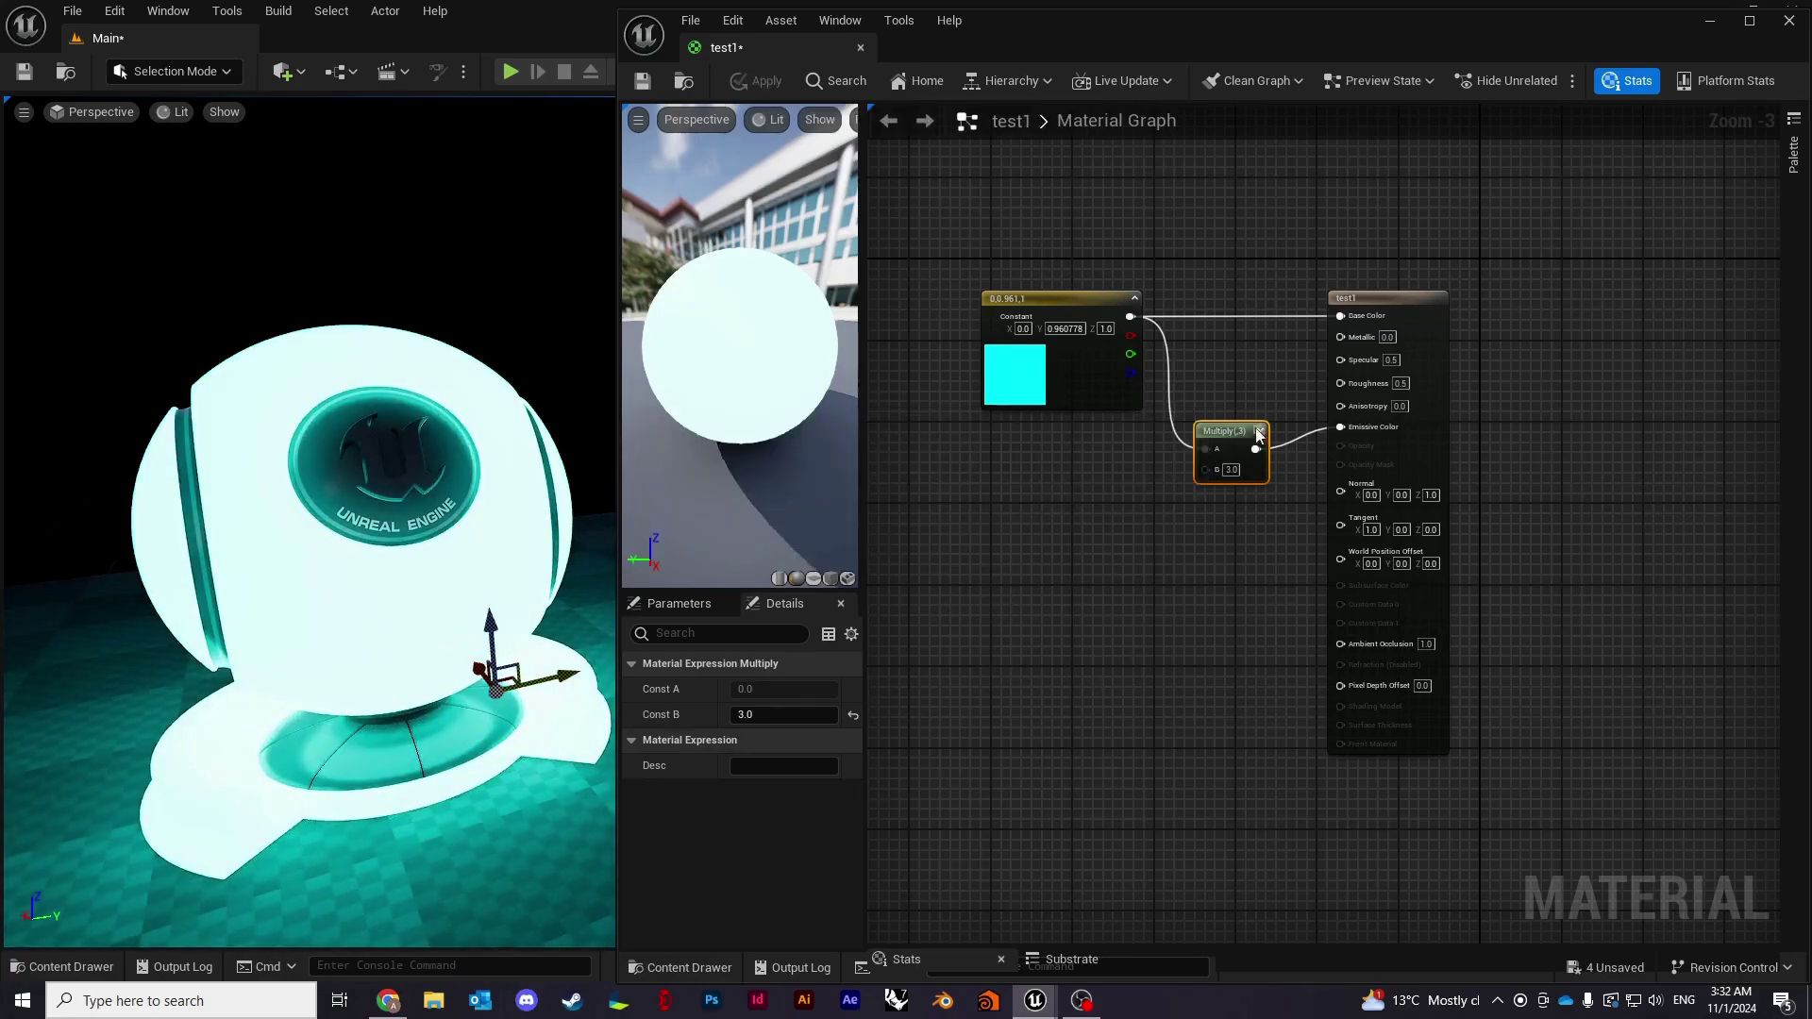
drag(1221, 443, 1276, 428)
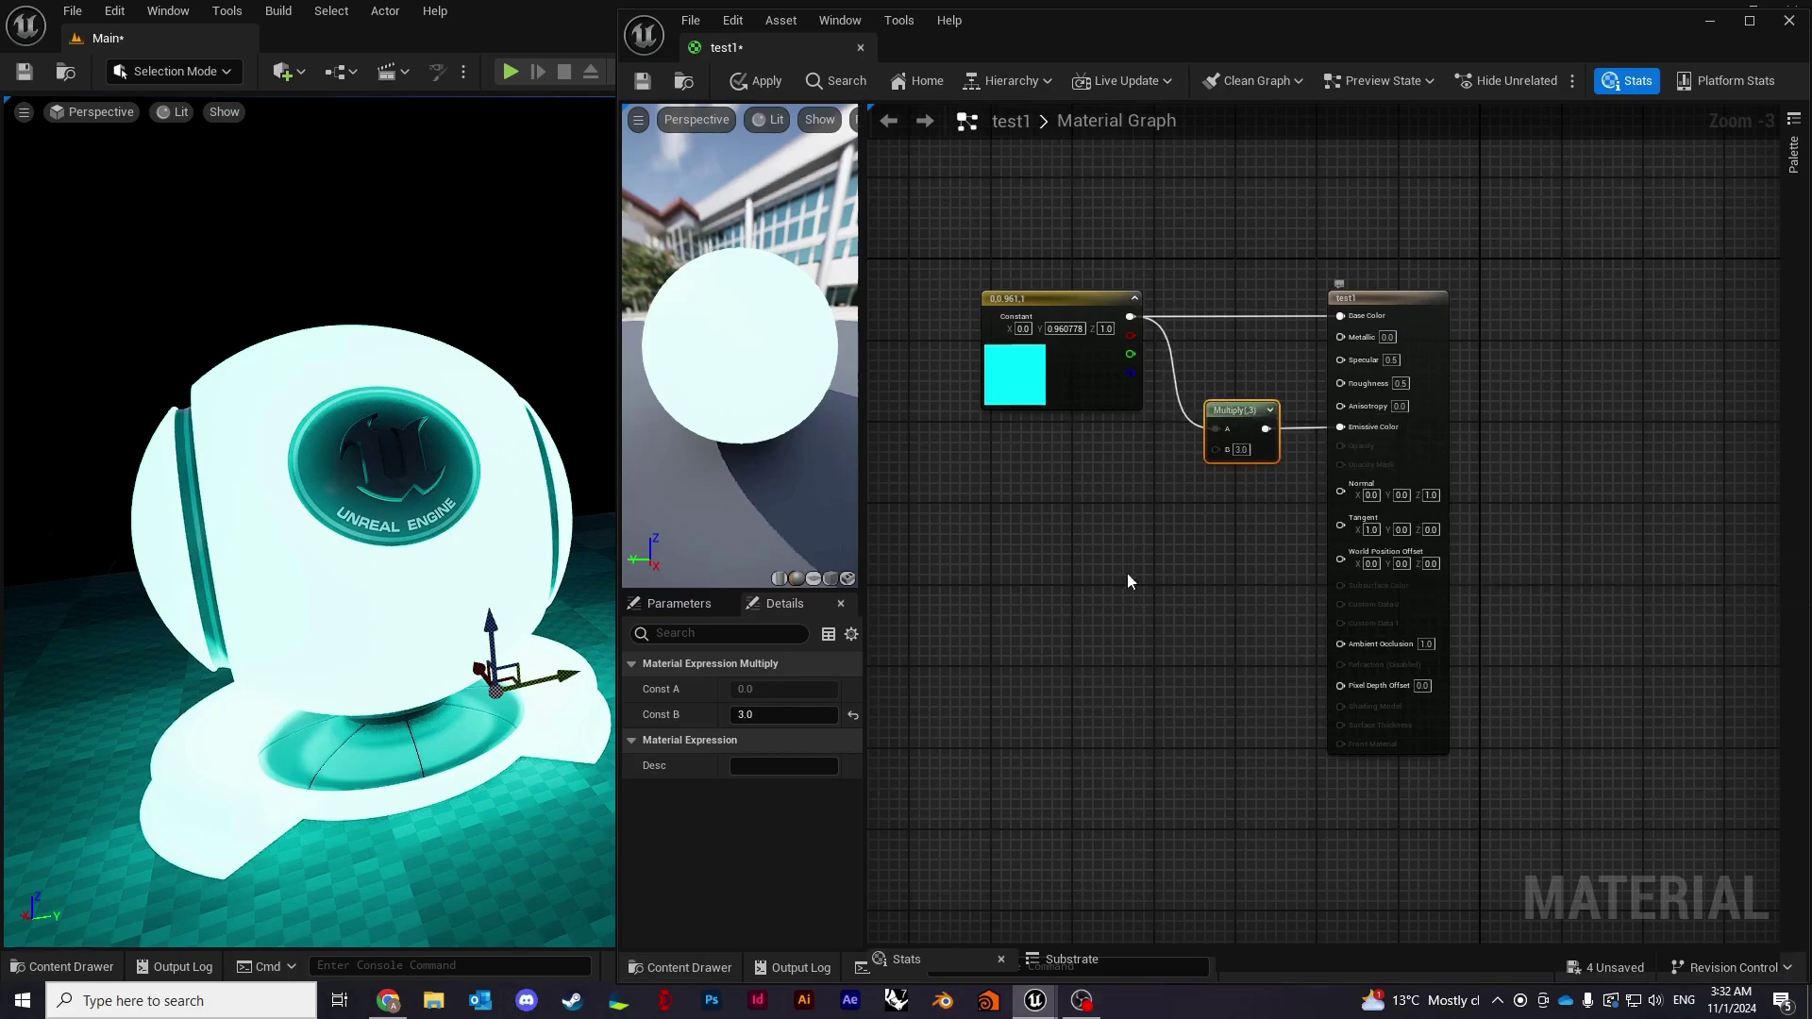